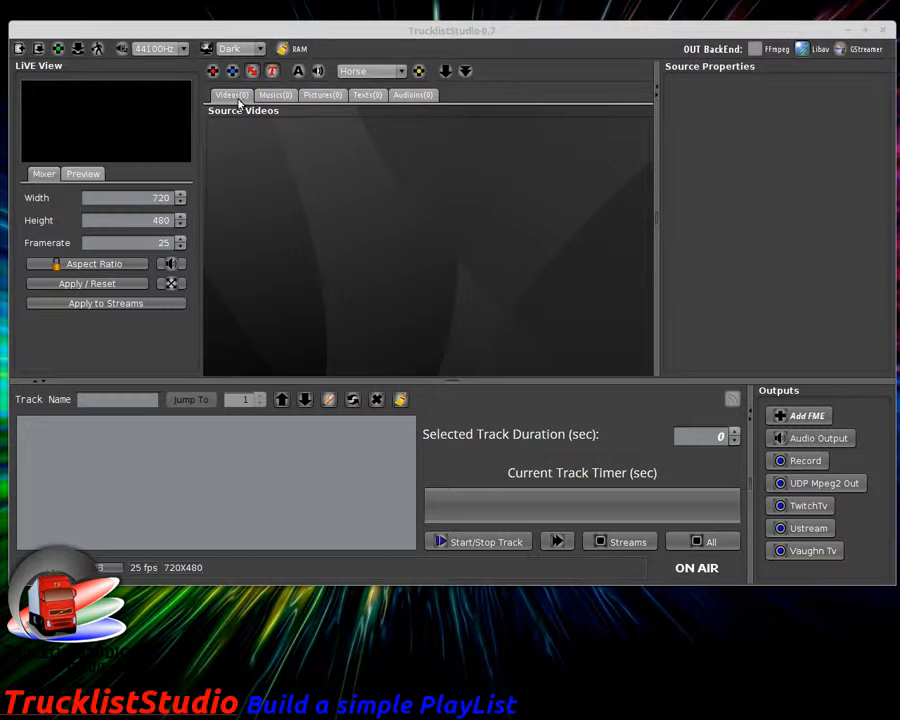
Step: Look through the Musics, Pictures, Texts and Audio In source tabs, and toggle aspect-ratio detection off and on
left_click(265, 98)
left_click(243, 95)
left_click(265, 97)
left_click(242, 95)
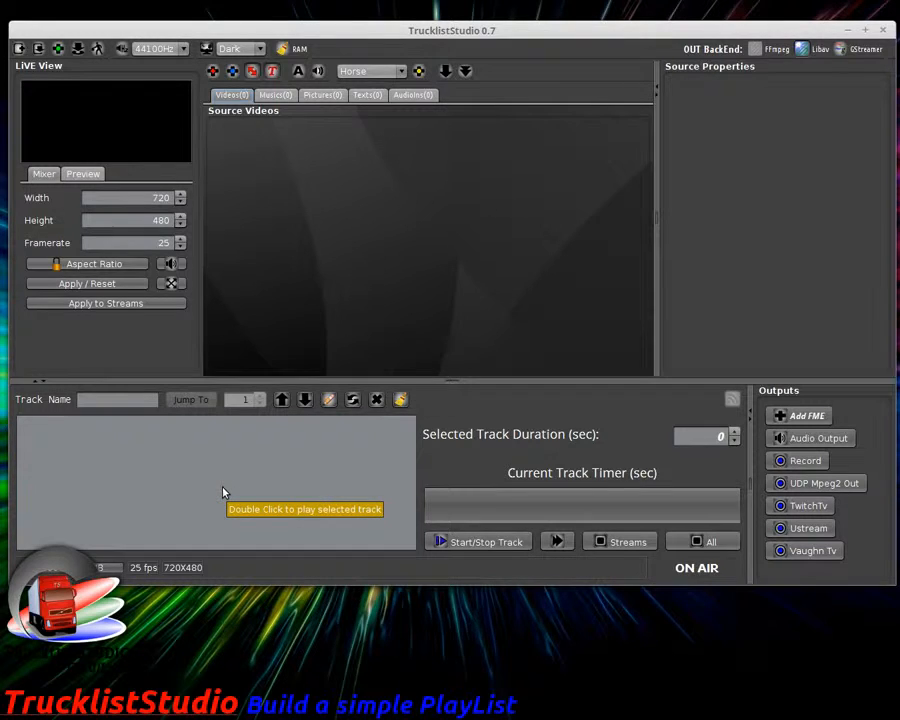
left_click(327, 95)
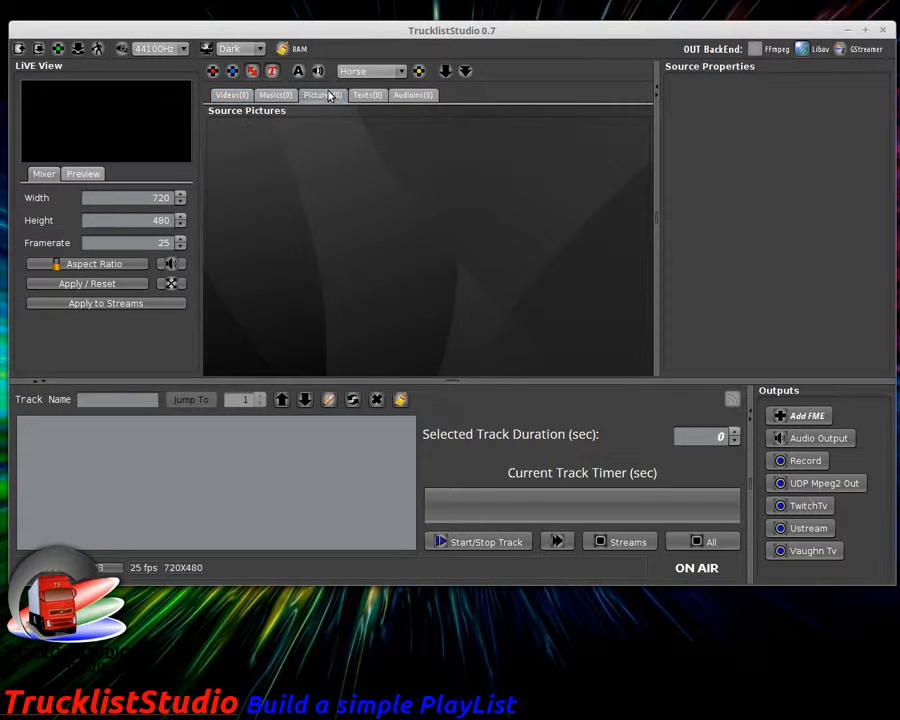
left_click(377, 95)
left_click(406, 97)
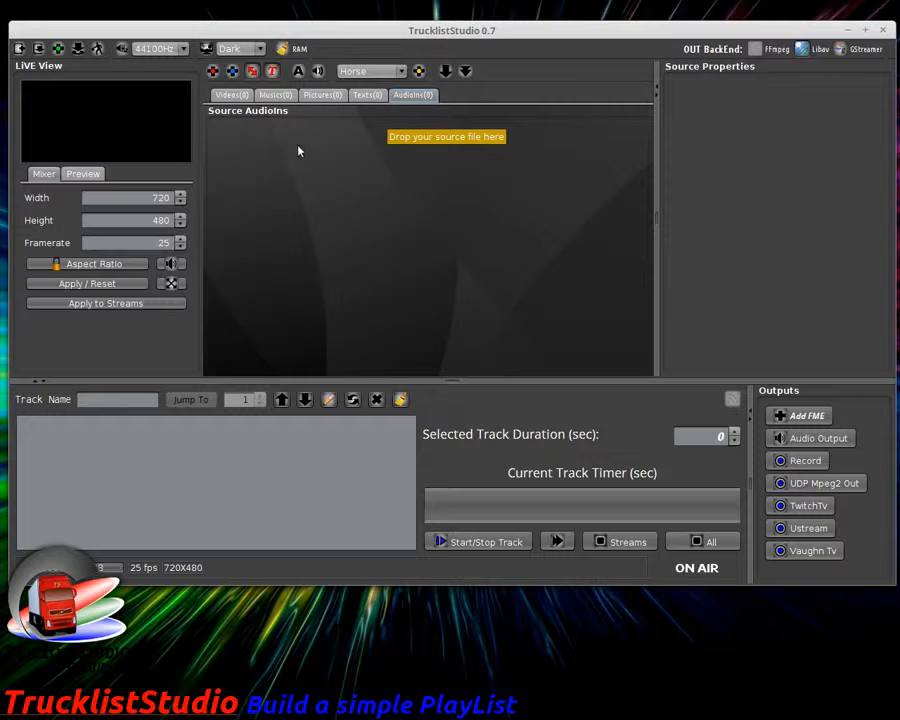
left_click(233, 97)
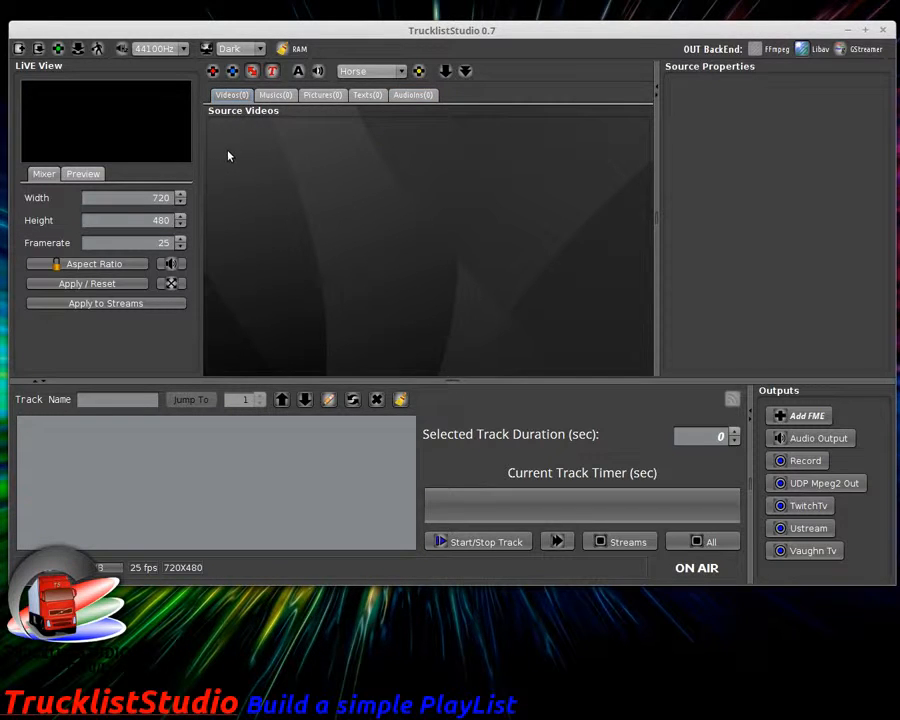
left_click(254, 76)
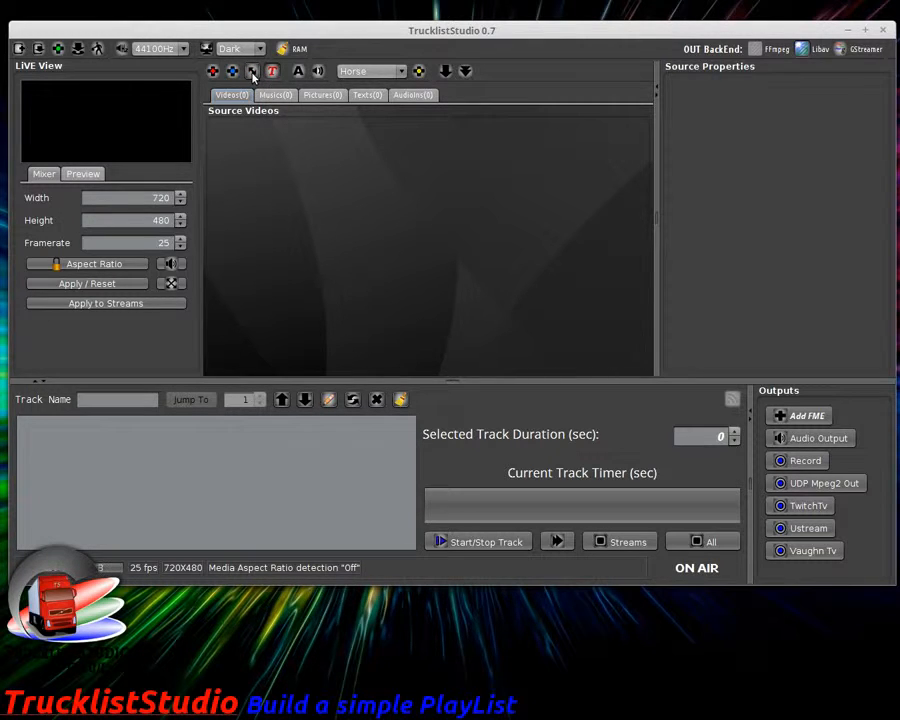
left_click(253, 74)
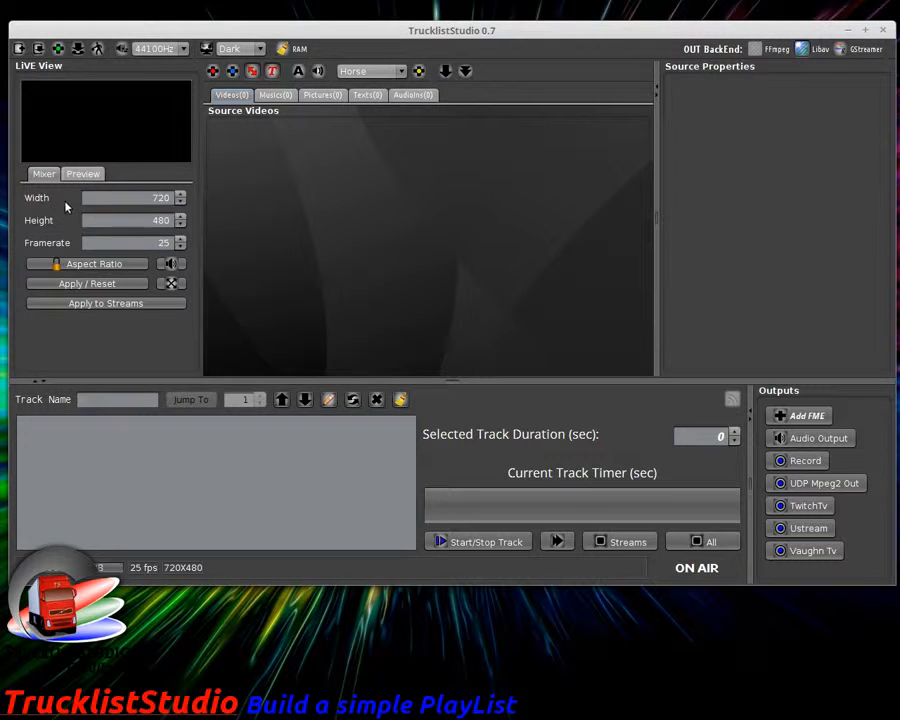
Step: Load brain_that_wouldnt_die_512kb.mp4 from Movies > Sci-Fi as track 1
left_click(214, 72)
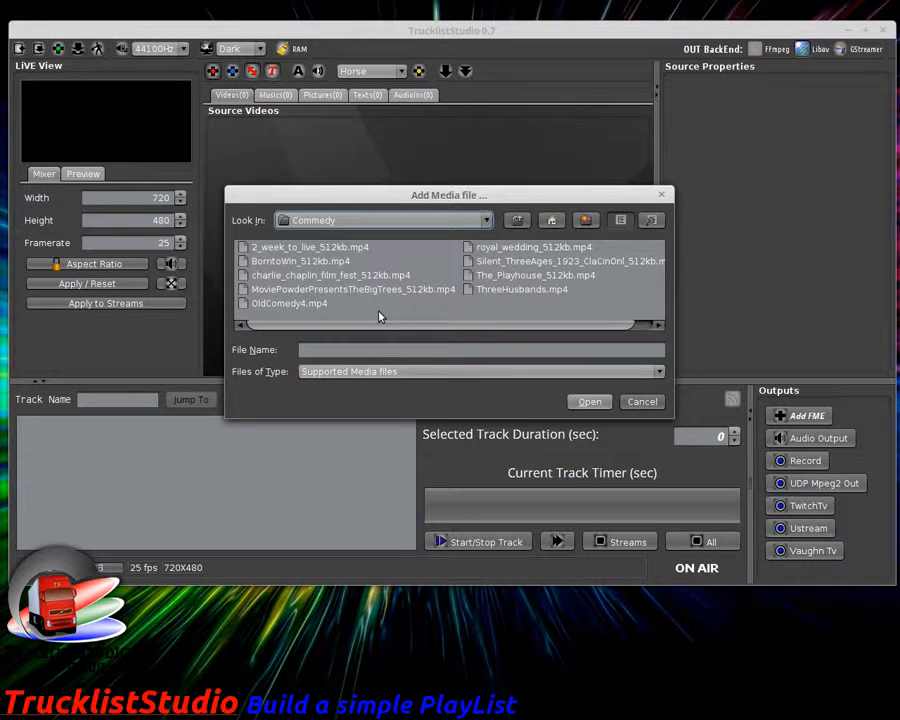
left_click(517, 220)
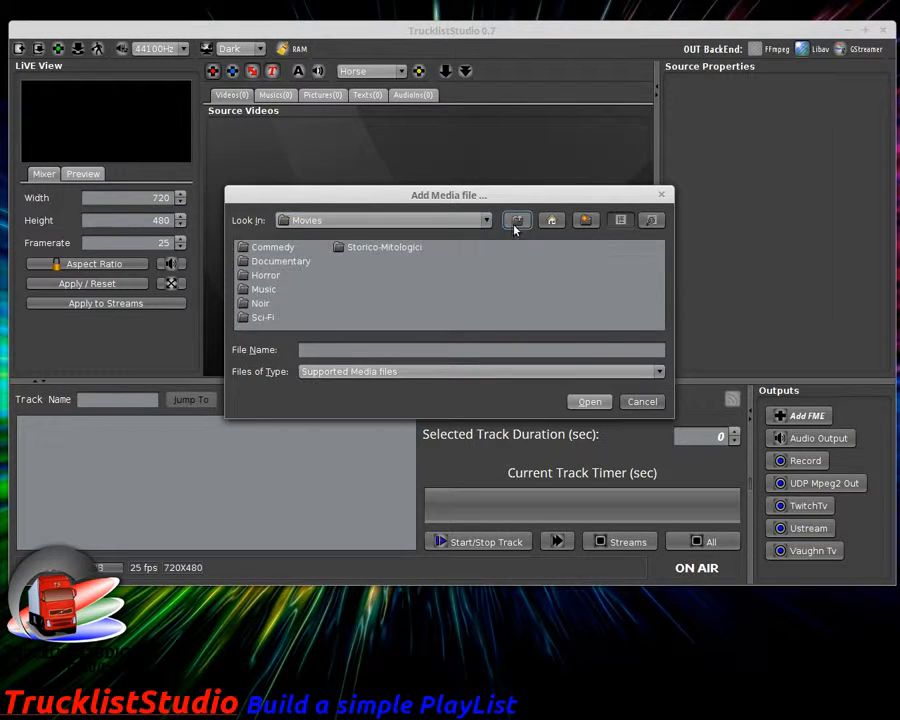
double_click(263, 317)
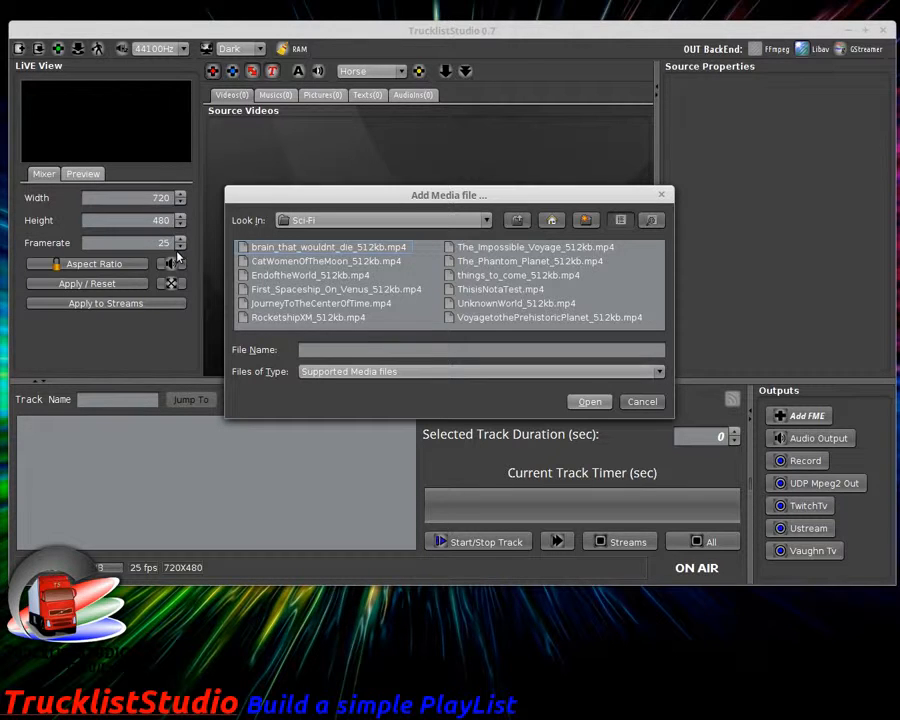
left_click(320, 248)
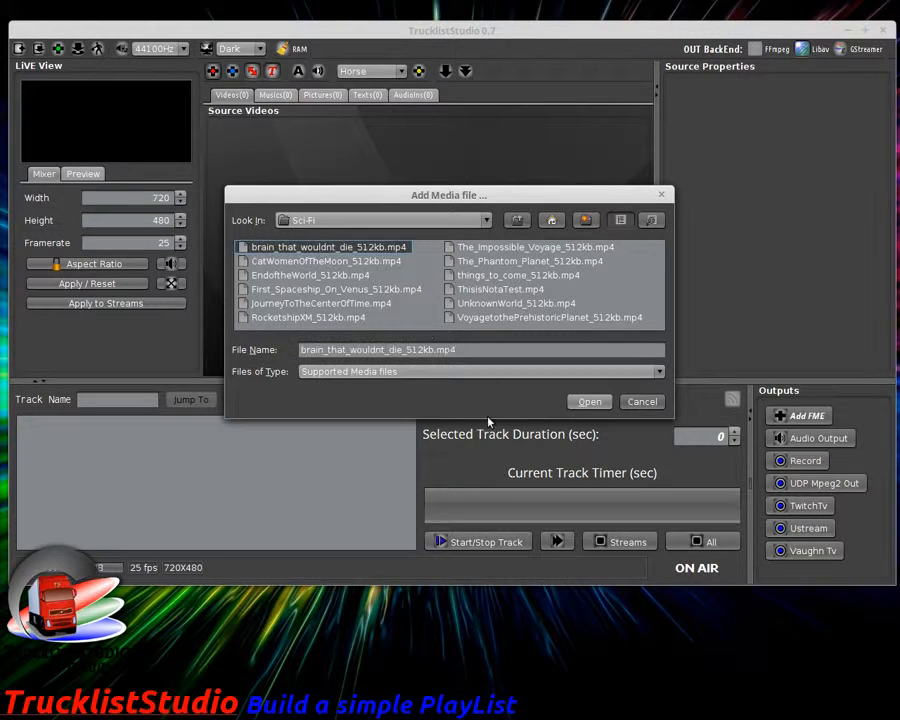
left_click(589, 402)
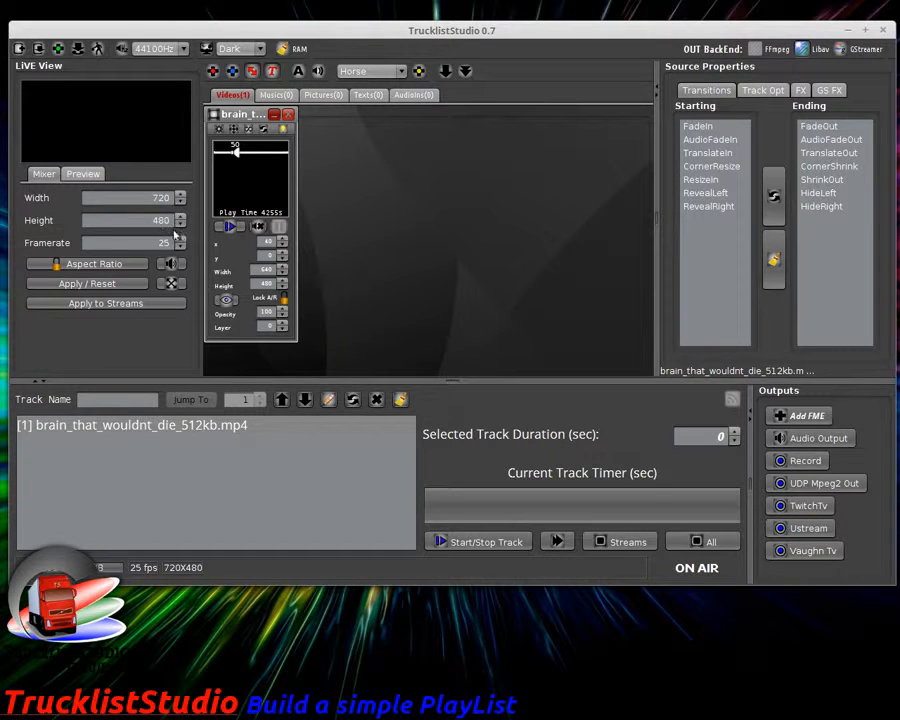
Step: Test-play the brain source, then start a new empty studio
left_click(230, 227)
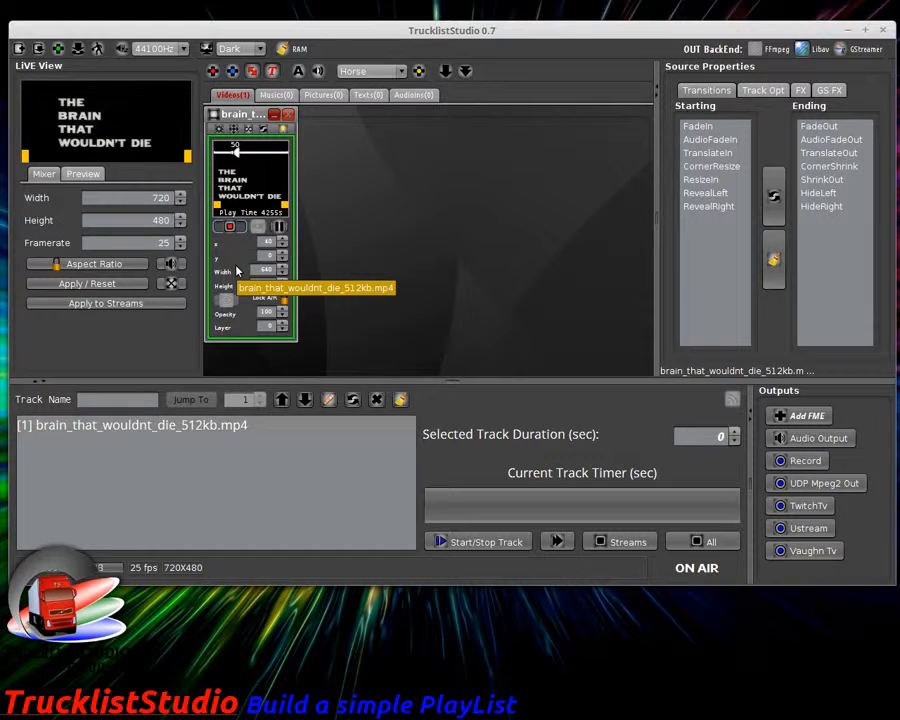
left_click(230, 226)
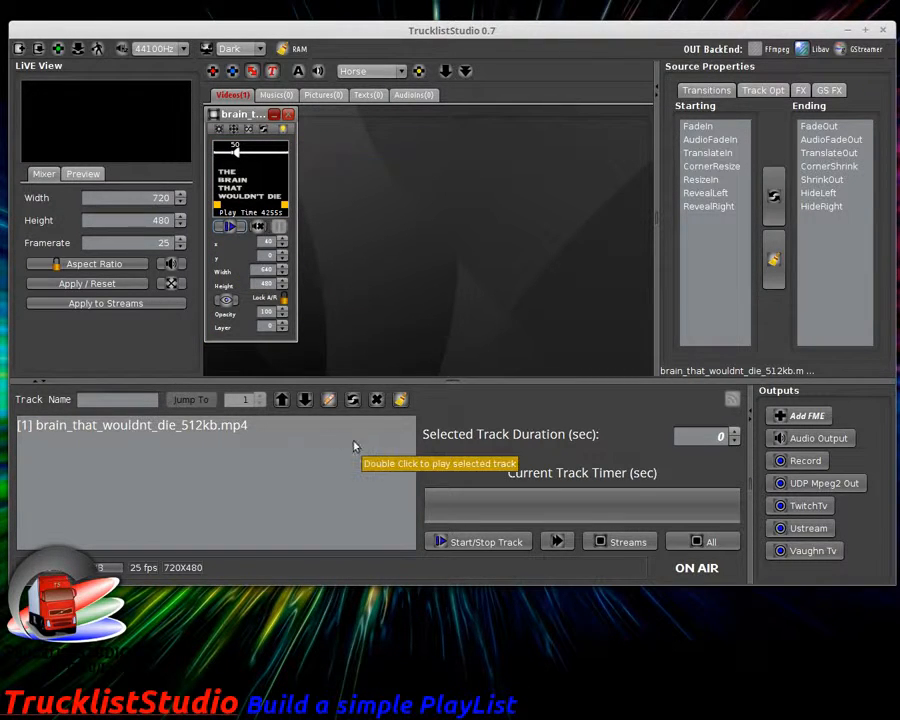
left_click(18, 48)
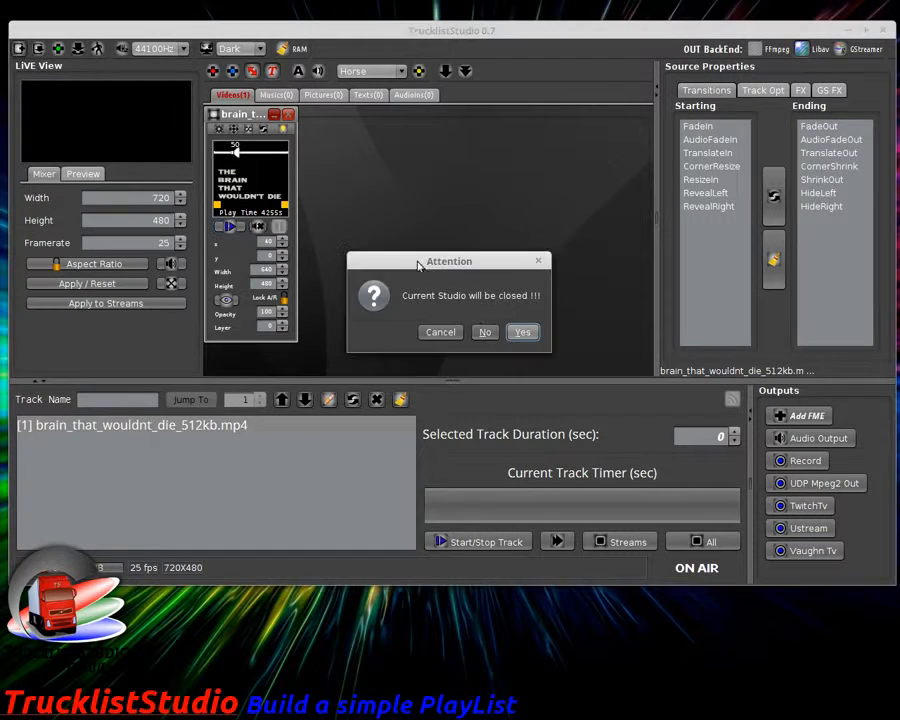
left_click(508, 332)
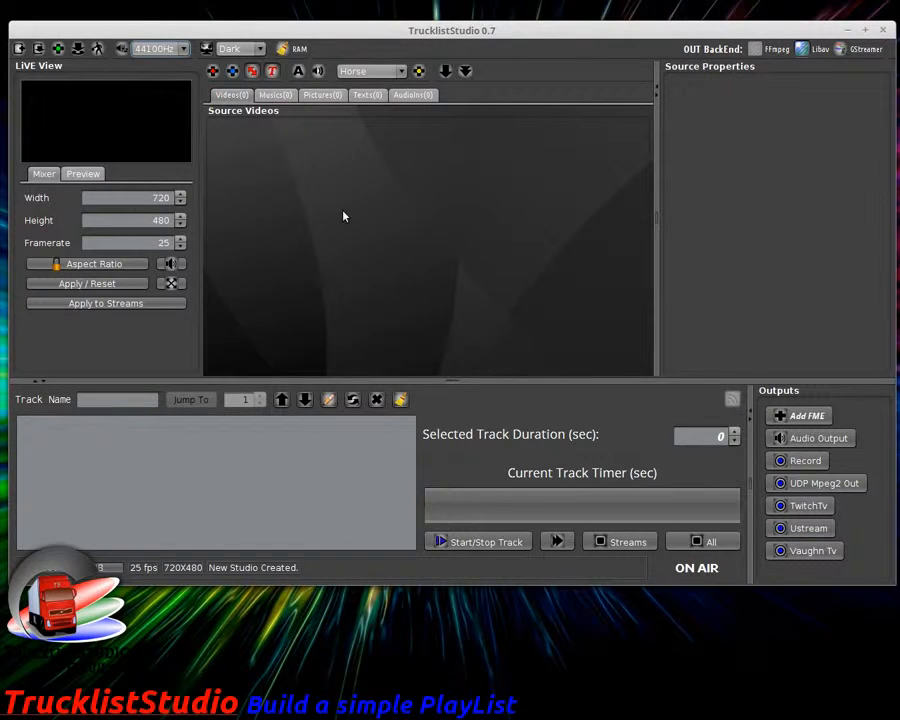
Step: Reload brain_that_wouldnt_die_512kb.mp4 with aspect-ratio detection off and test-play it
left_click(252, 71)
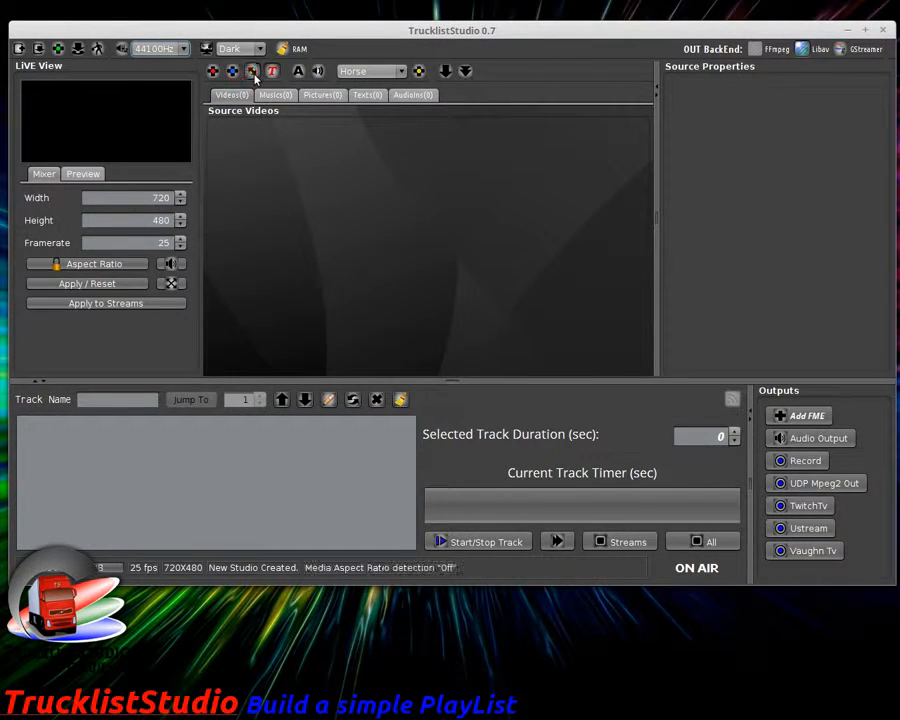
left_click(212, 71)
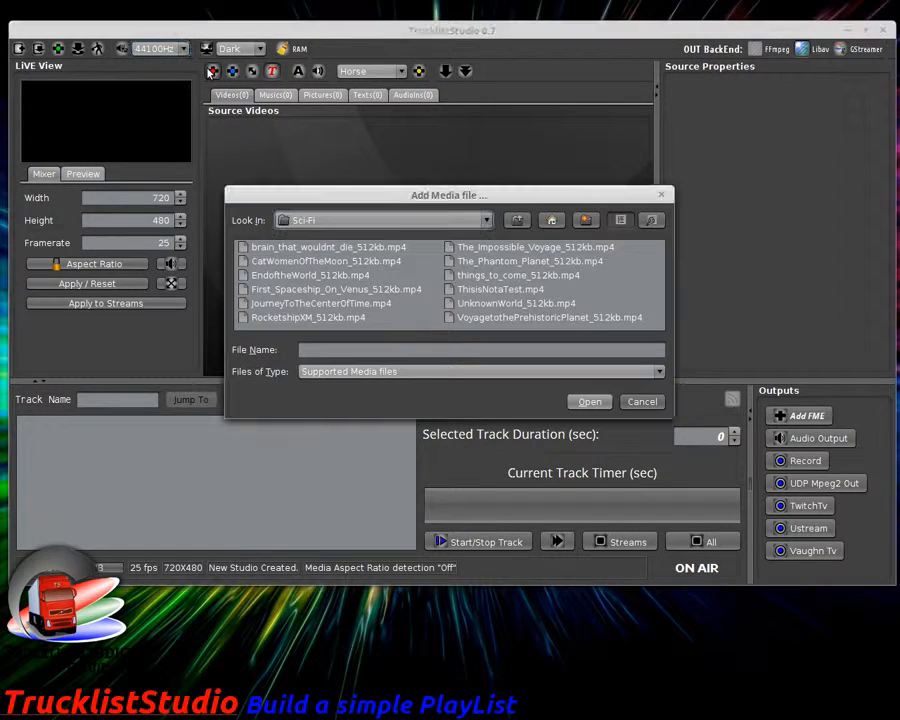
double_click(311, 250)
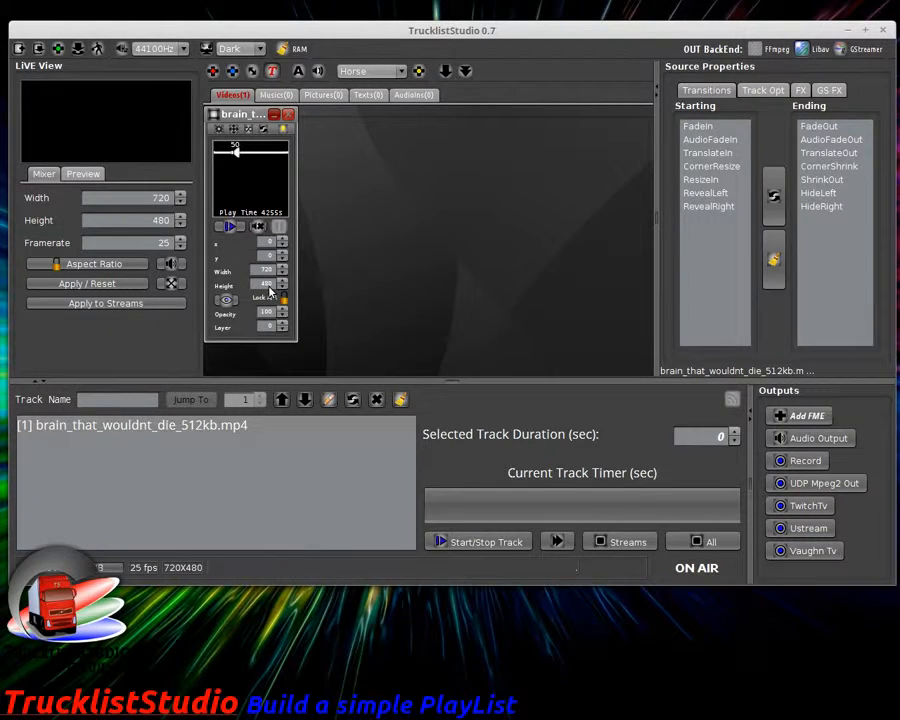
left_click(230, 227)
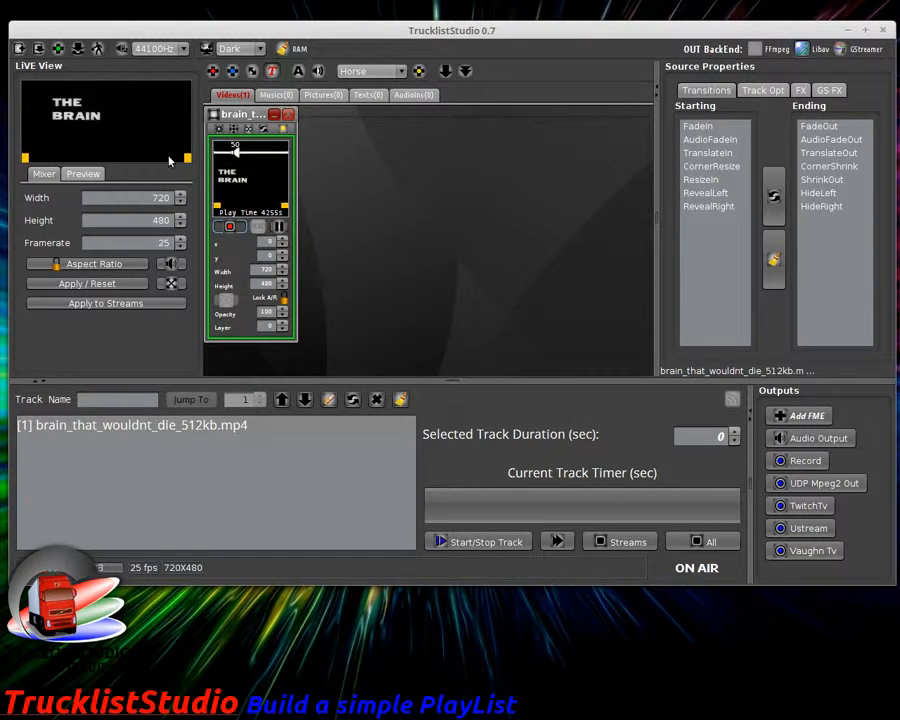
left_click(289, 129)
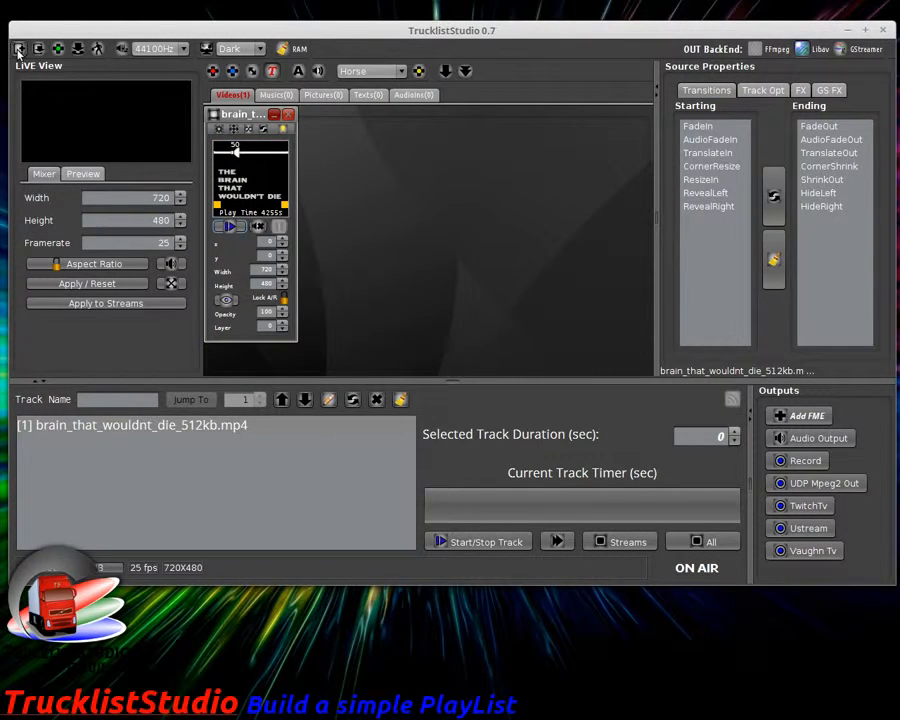
Step: Start a new empty studio, re-enable aspect-ratio detection, and check the Musics and Videos tabs
left_click(20, 50)
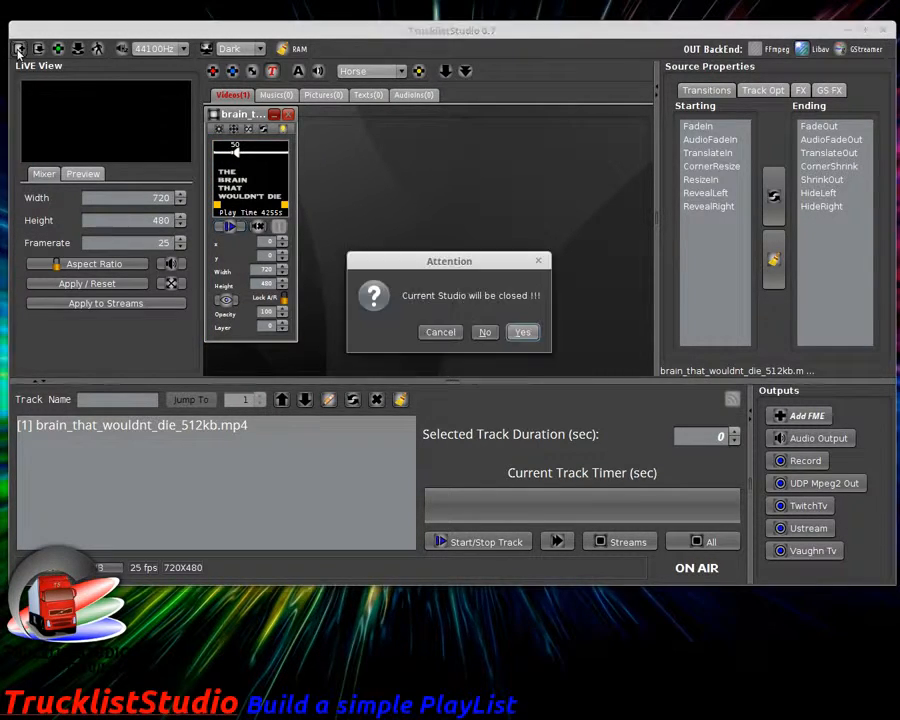
left_click(519, 334)
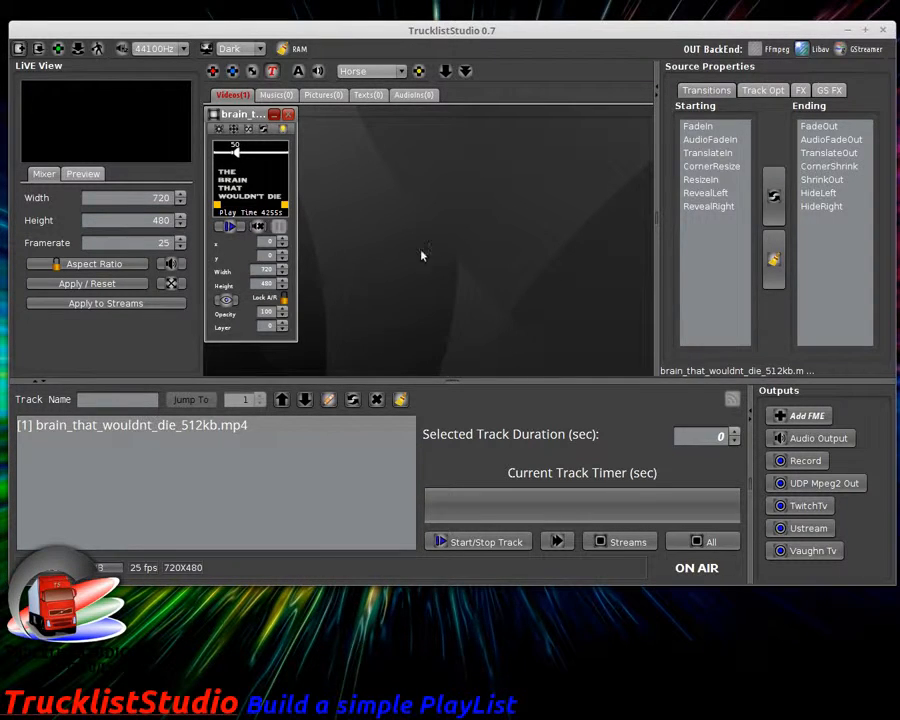
left_click(252, 71)
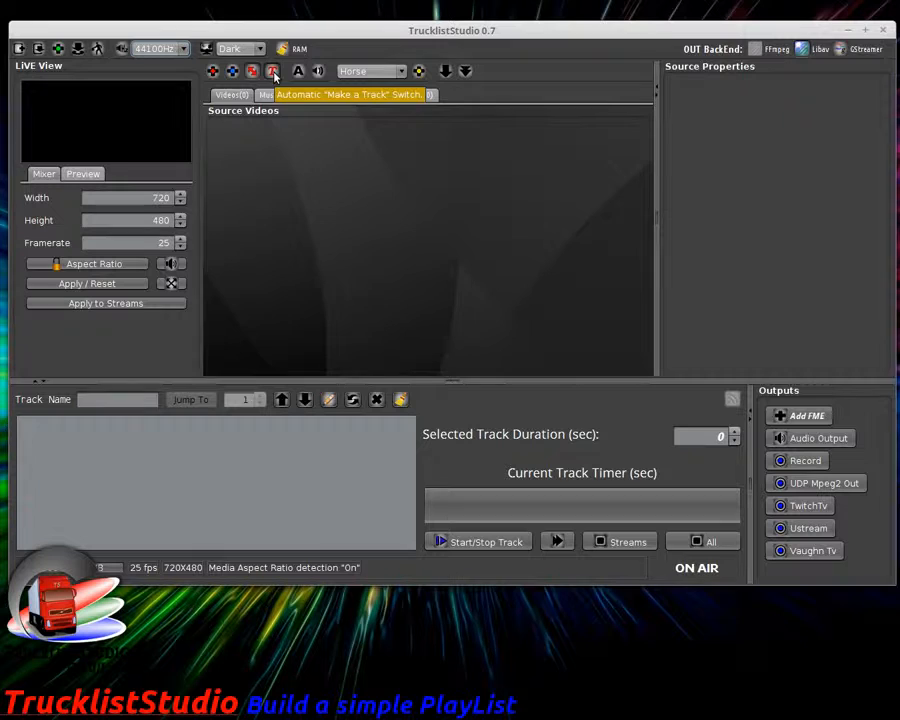
left_click(276, 94)
left_click(236, 95)
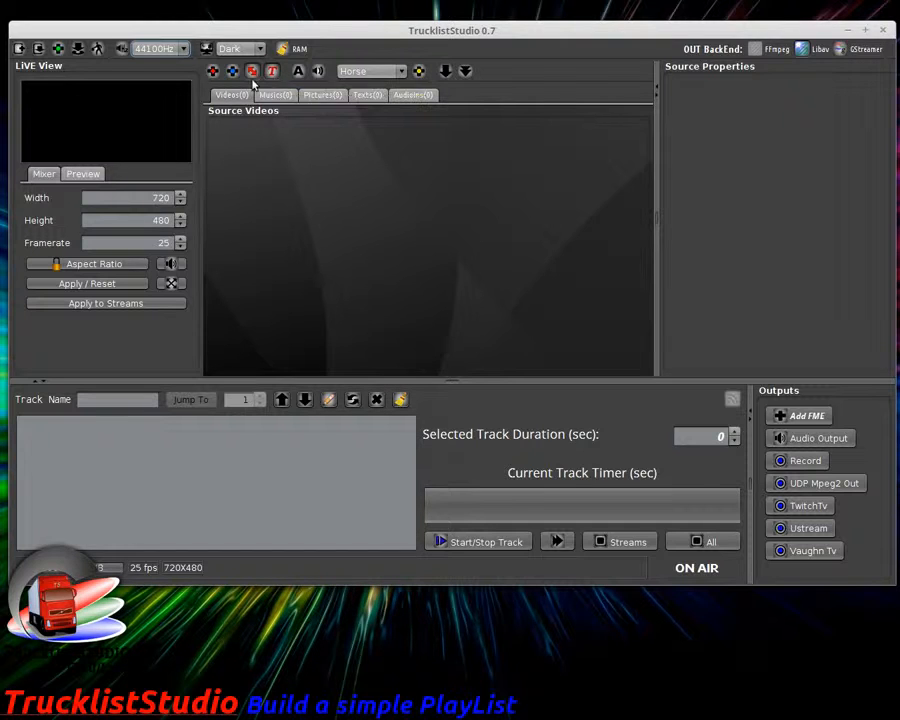
Step: Load First_Spaceship_On_Venus_512kb.mp4, move its source panel aside, and select track 1 showing 4,711 seconds
left_click(212, 71)
double_click(328, 289)
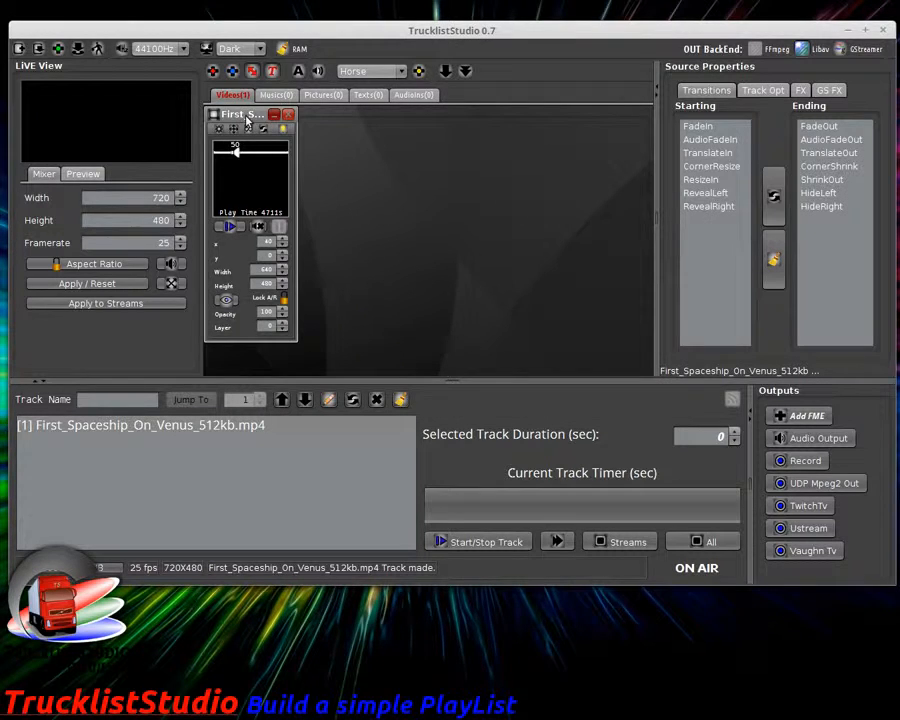
left_click_drag(247, 120, 311, 138)
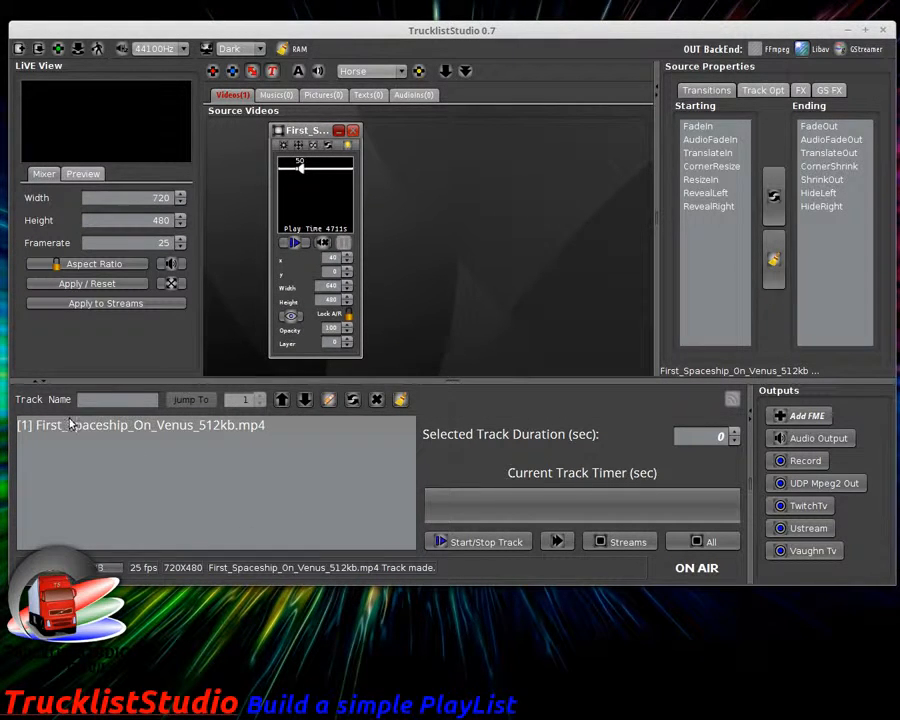
left_click(155, 428)
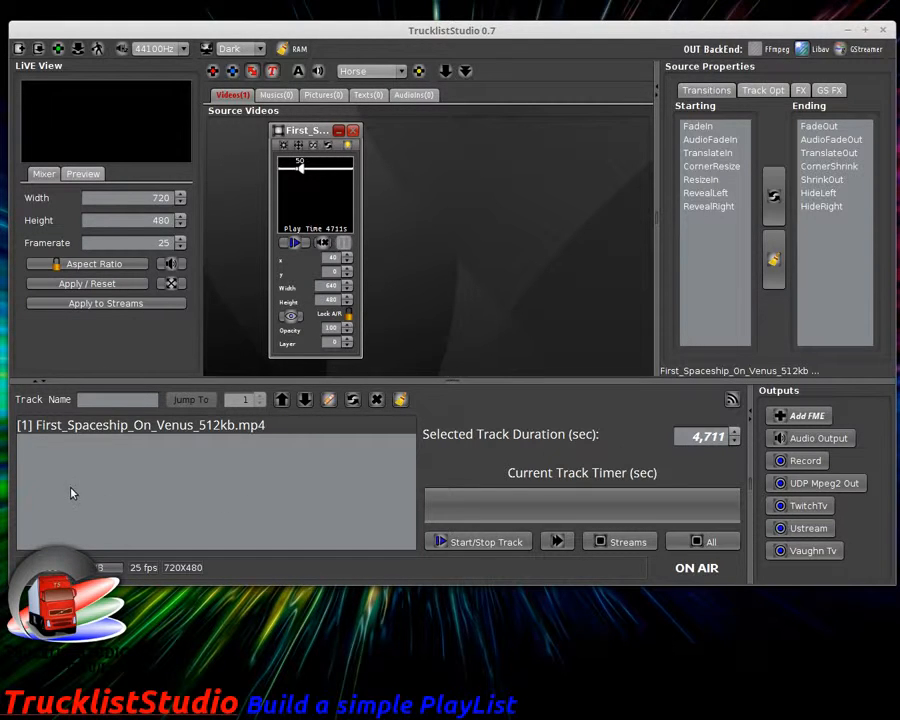
Step: Briefly play and stop track 1, then stop and replay the First Spaceship source from its opening titles
left_click(482, 544)
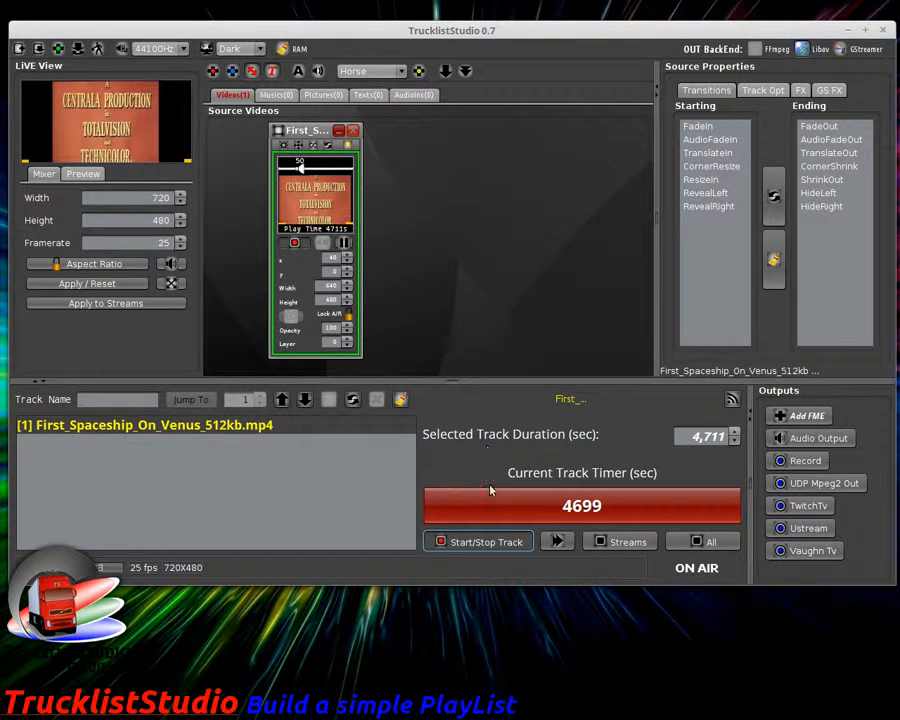
left_click(487, 542)
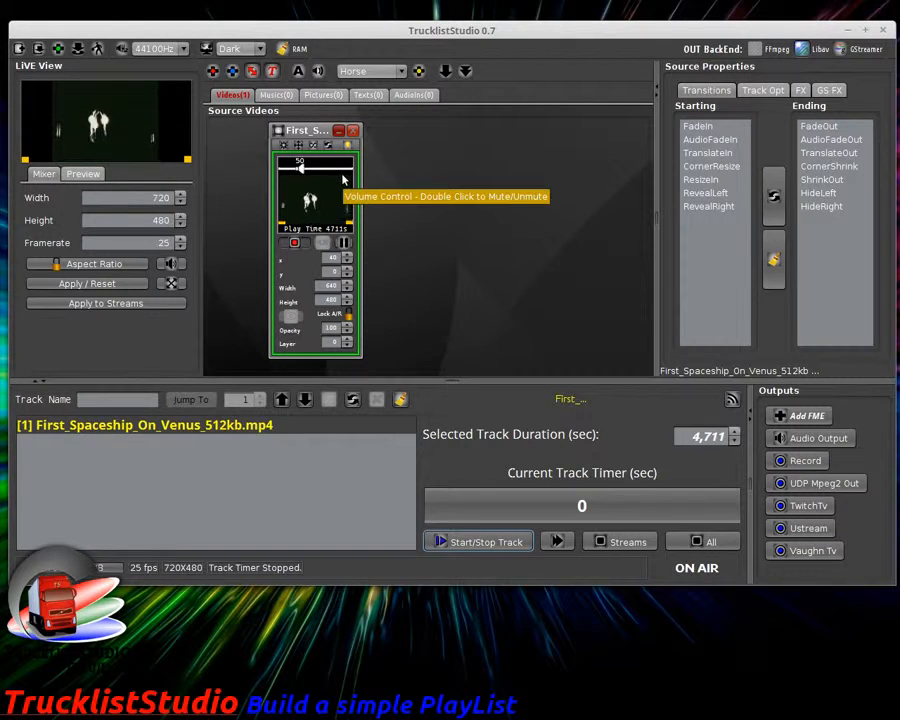
left_click(300, 243)
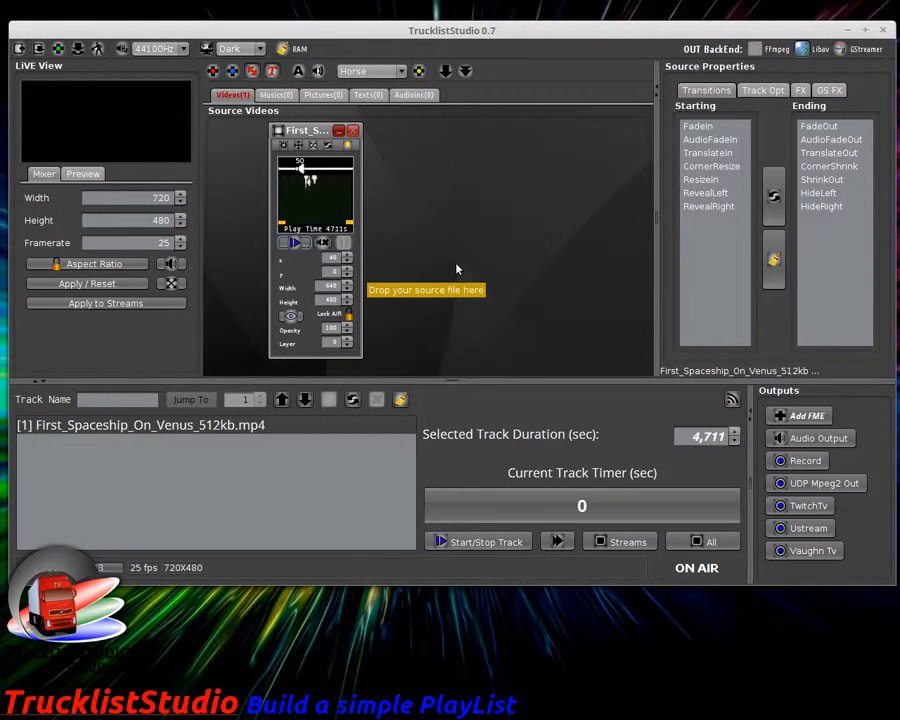
left_click(296, 244)
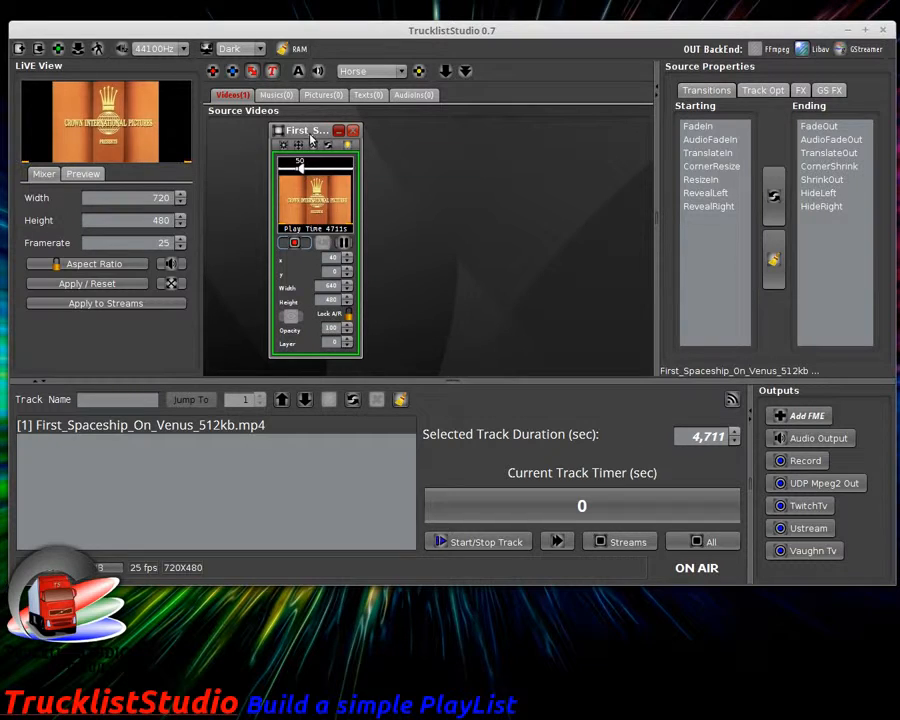
Step: Stop the source preview, play track 1 on air from 4711 seconds, and minimize the source window
left_click_drag(311, 140, 353, 137)
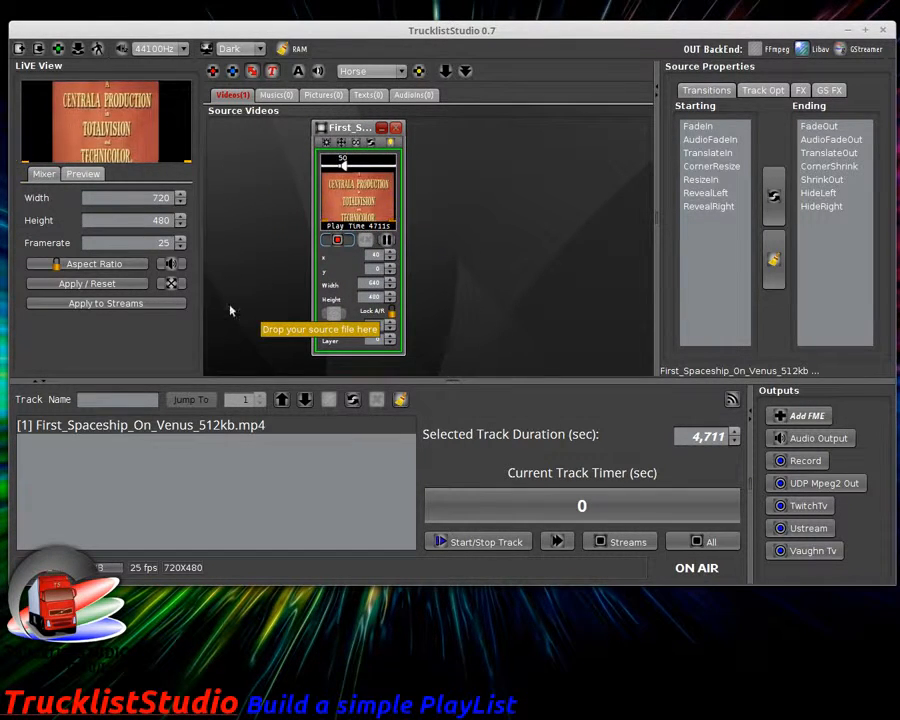
left_click(332, 241)
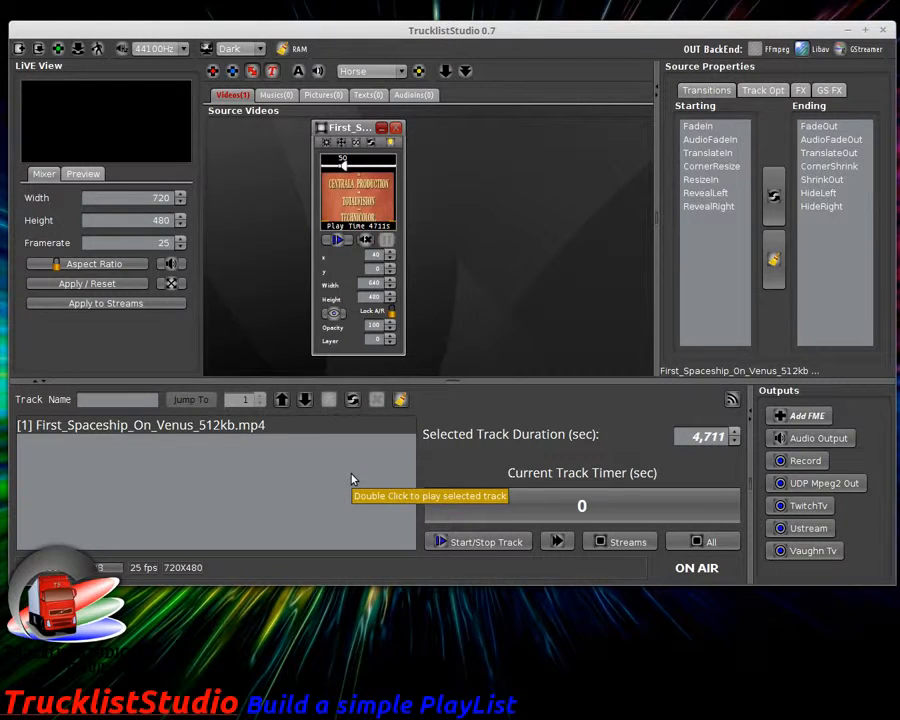
left_click(470, 541)
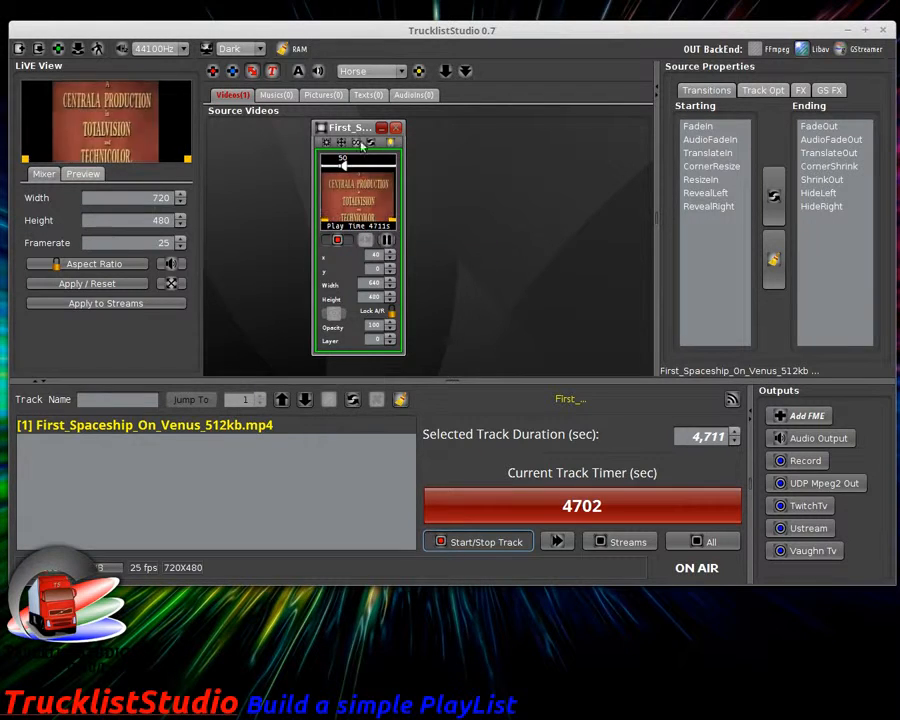
left_click_drag(358, 131, 263, 132)
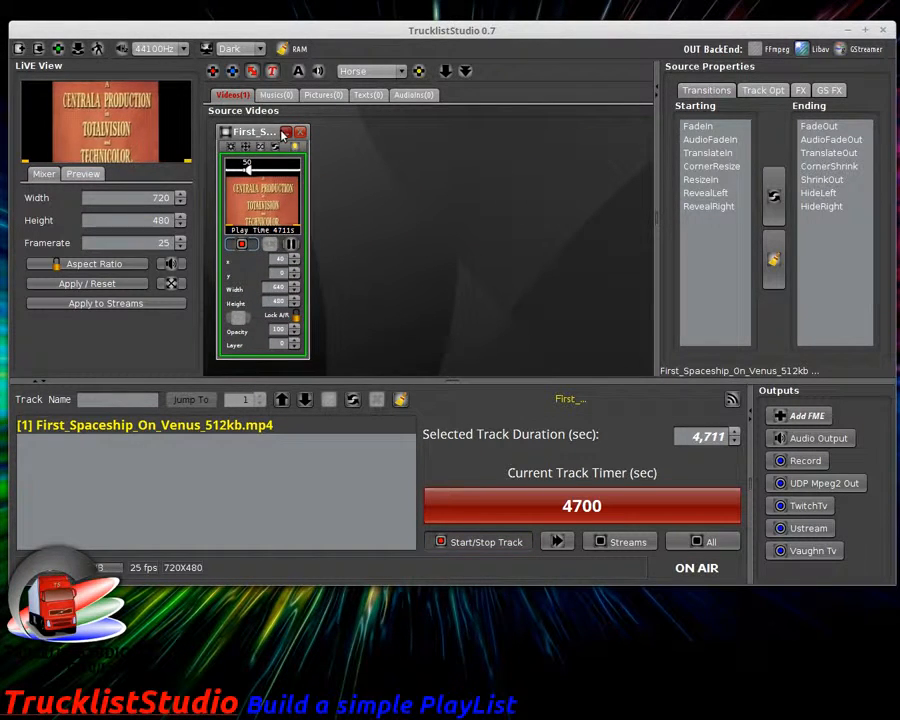
left_click(284, 130)
Step: Add things_to_come_512kb.mp4 from Sci-Fi as track 2 and close its source preview
left_click(213, 71)
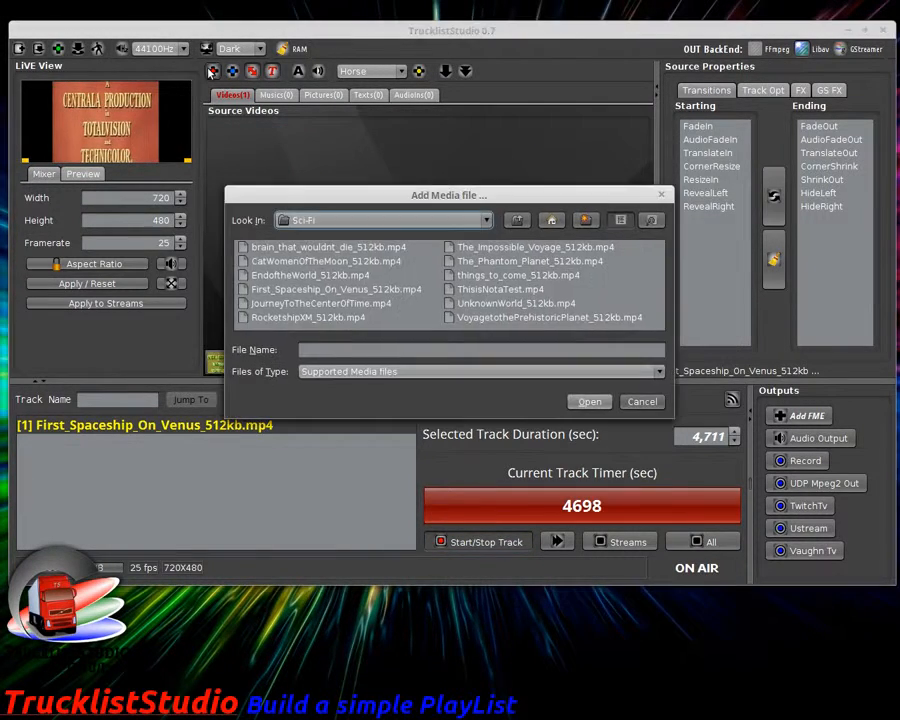
double_click(470, 281)
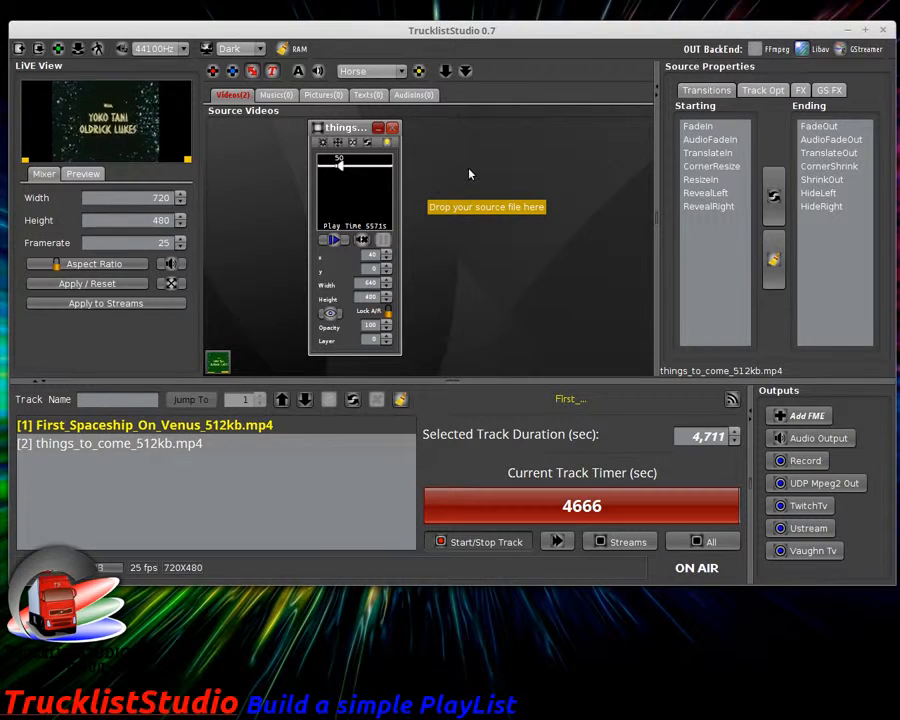
left_click(391, 129)
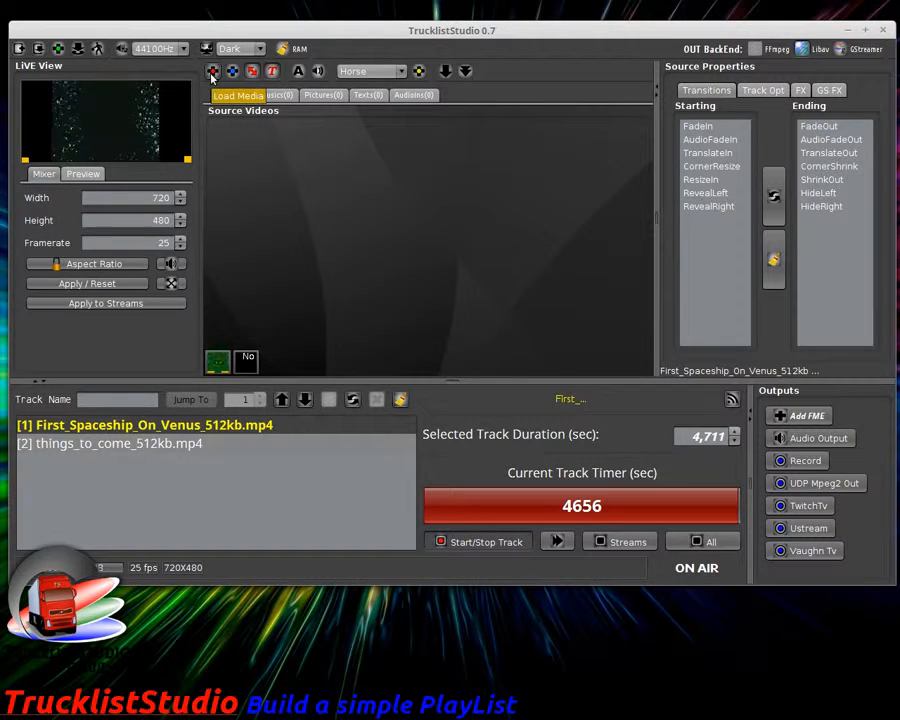
Step: Switch Media AutoTrack to Off and bring up the Add Media file list
left_click(252, 71)
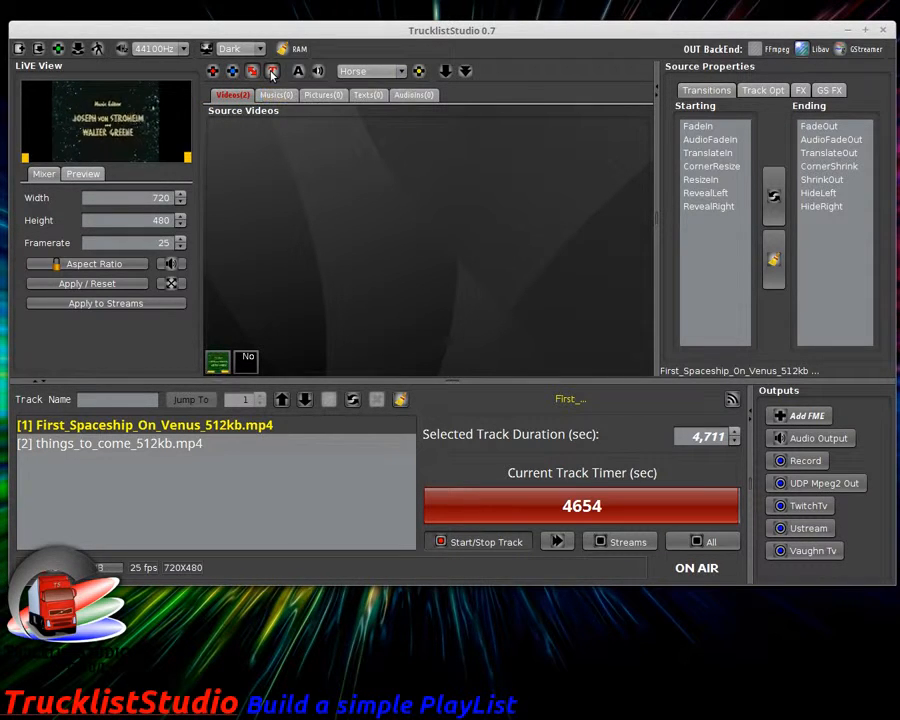
left_click(212, 71)
Step: Load RocketshipXM_512kb.mp4 as a source and drag its window into place
double_click(308, 317)
left_click_drag(247, 124, 405, 145)
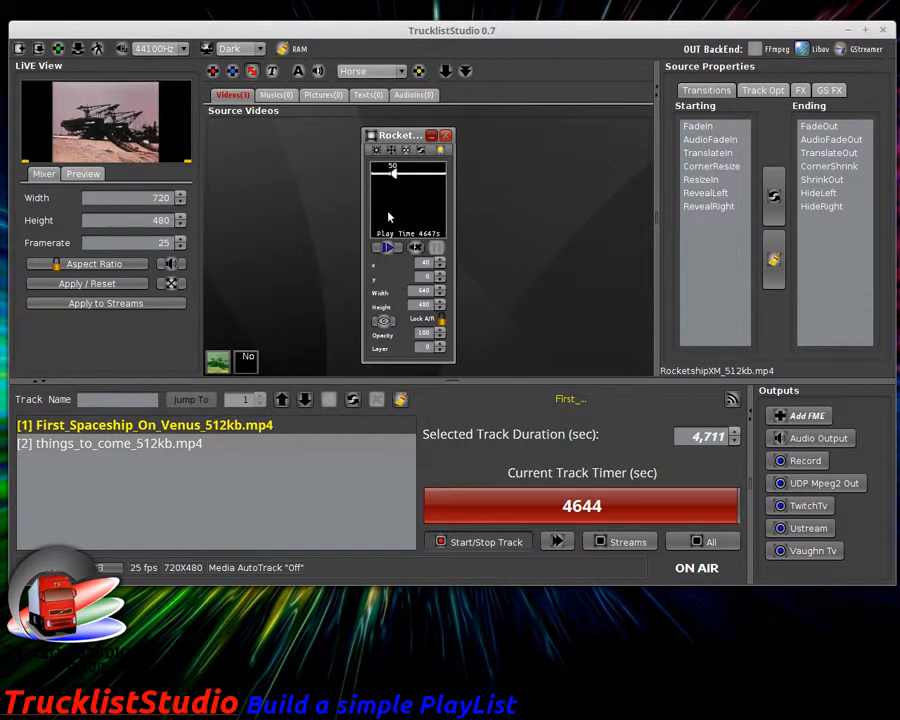
left_click_drag(405, 135, 337, 131)
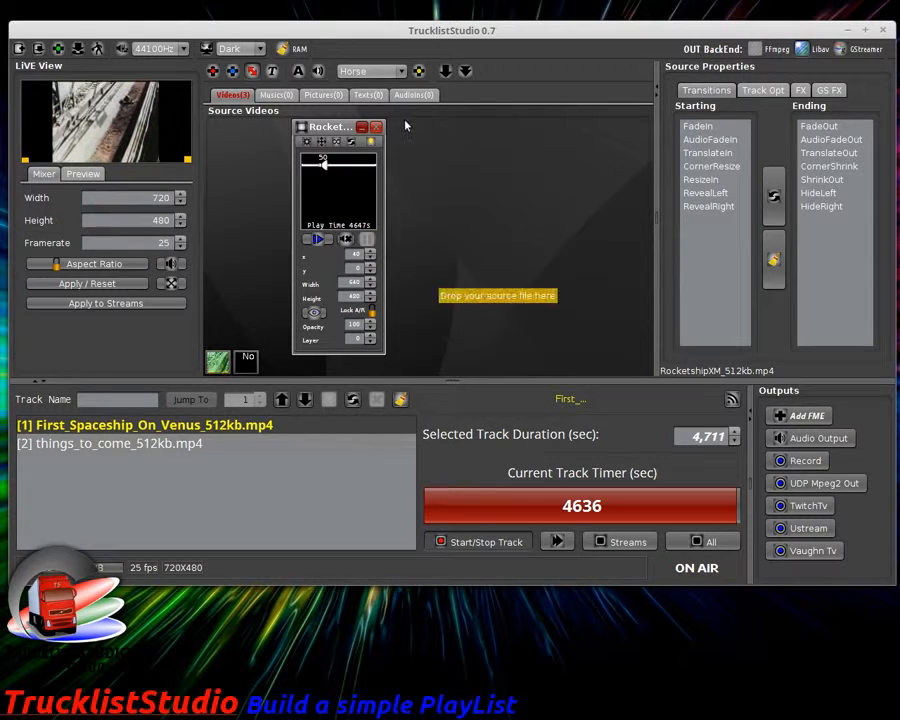
left_click_drag(336, 129, 386, 128)
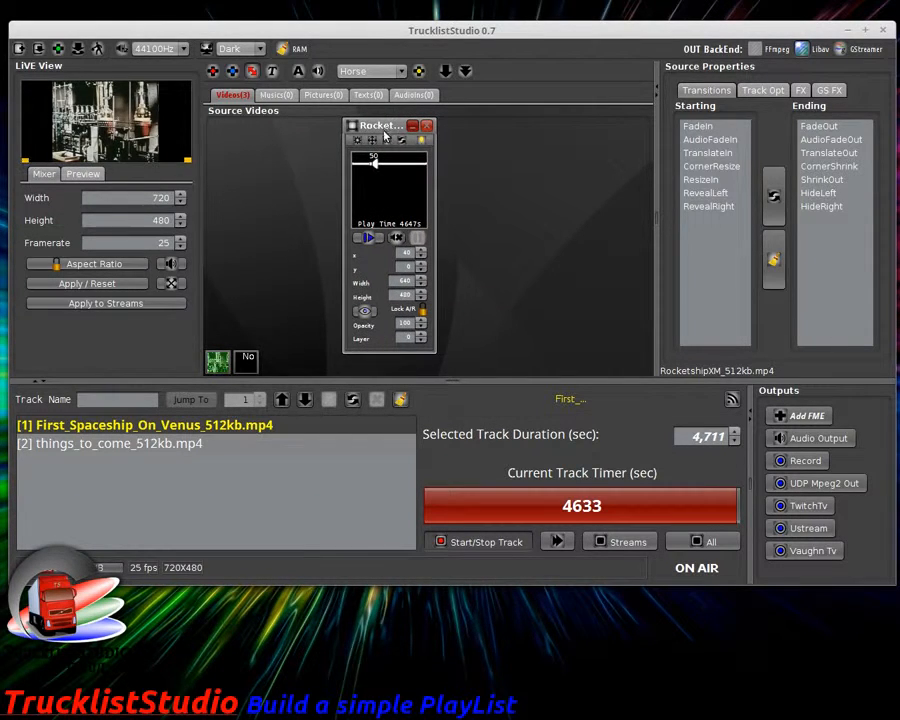
Step: Open and minimize the First Spaceship source window, then reposition the RocketshipXM window
left_click(241, 366)
left_click(220, 363)
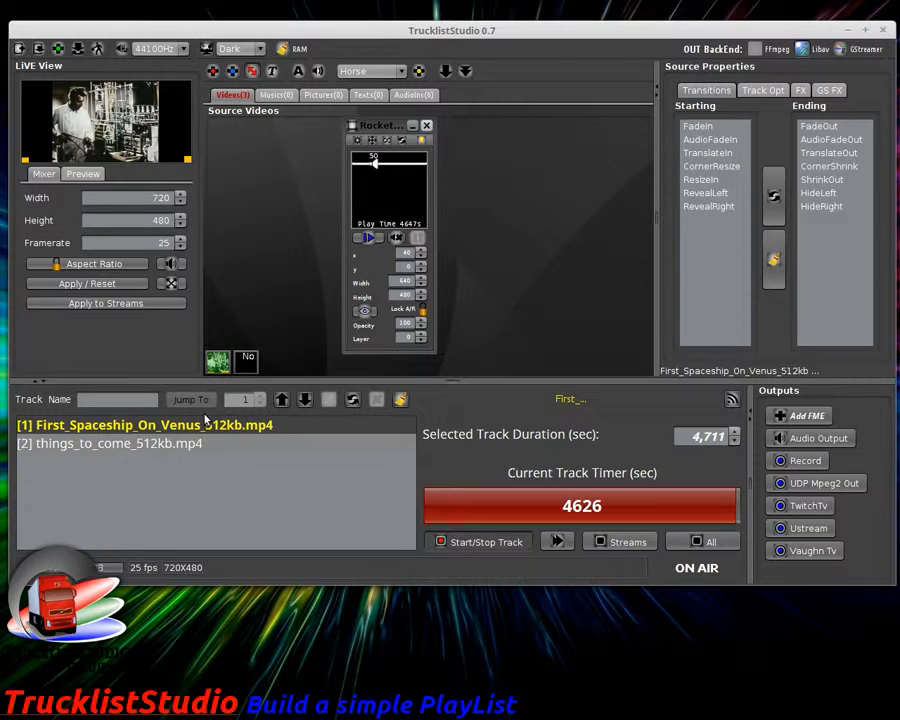
double_click(222, 362)
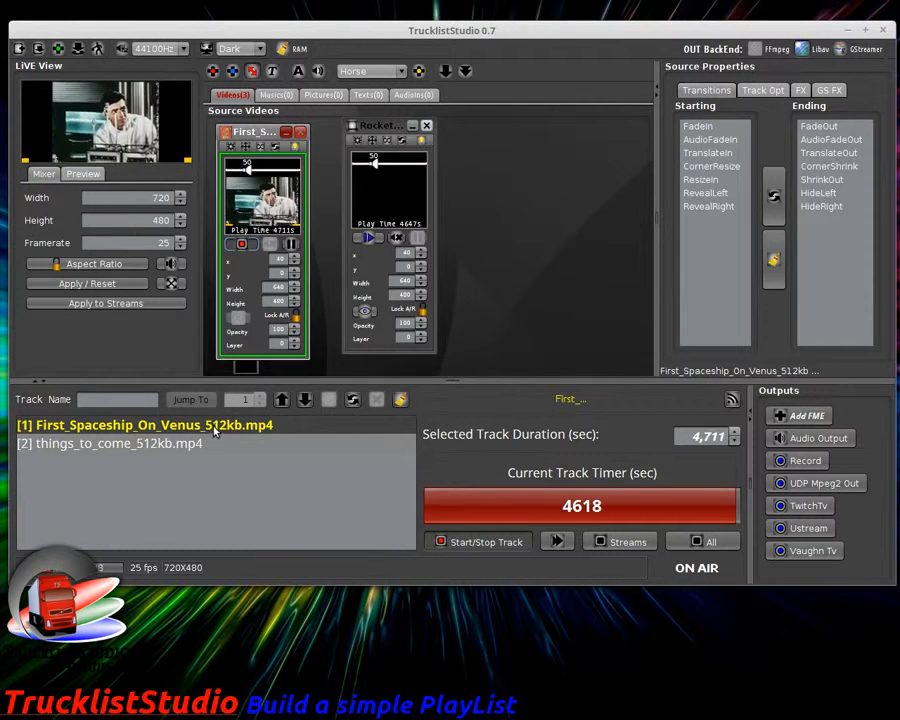
left_click(285, 134)
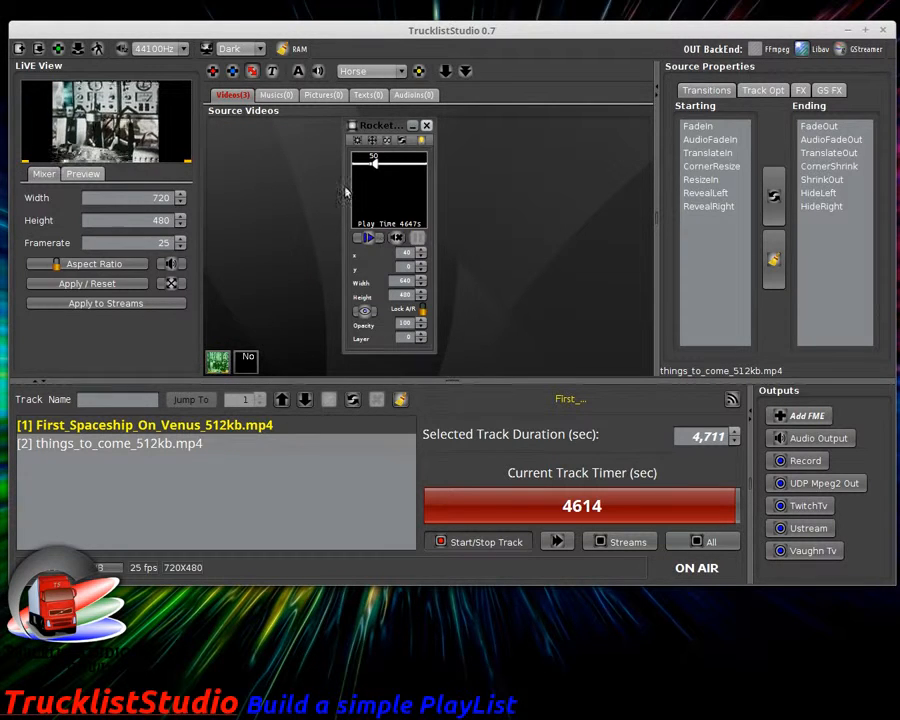
mouse_move(377, 126)
left_mouse_down()
mouse_move(364, 126)
mouse_move(418, 130)
mouse_move(390, 132)
left_mouse_up()
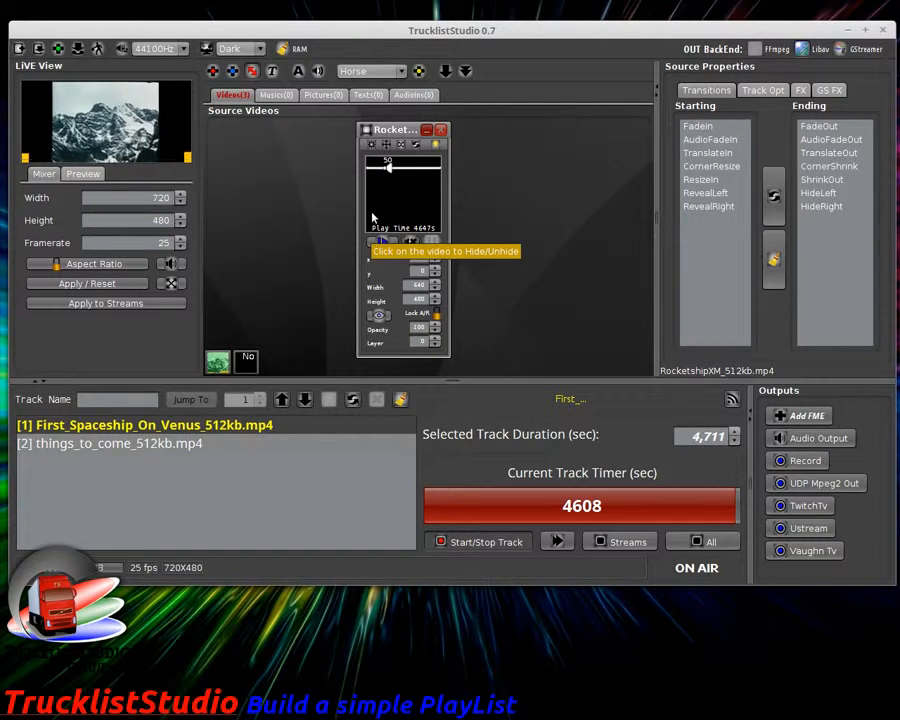
Step: Set RocketshipXM to layer 1 with locked aspect ratio and width 320
left_click(434, 339)
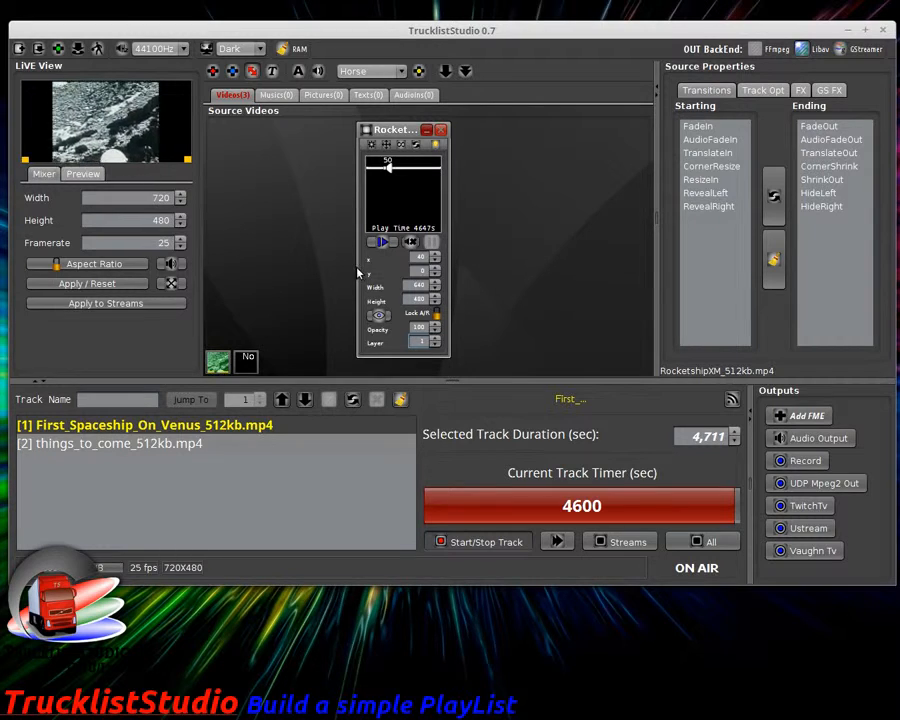
left_click(437, 314)
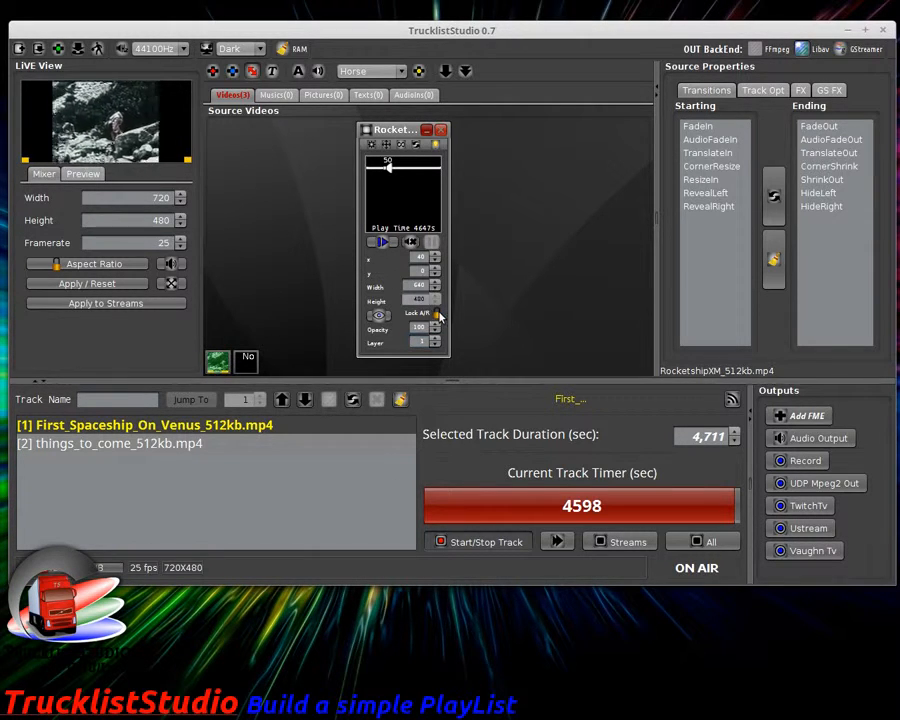
left_click_drag(411, 285, 431, 288)
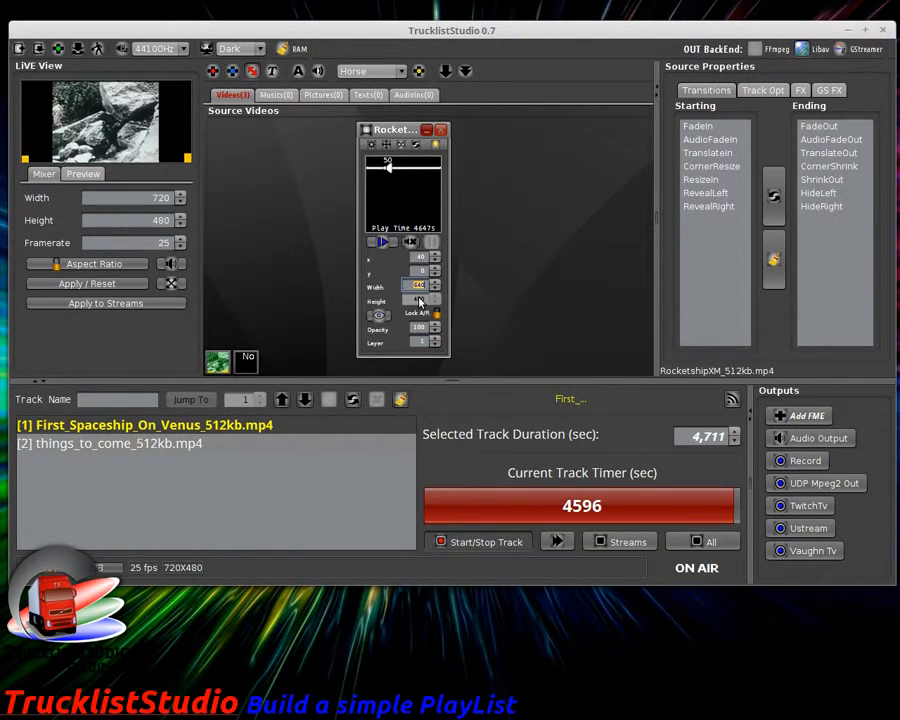
type("320")
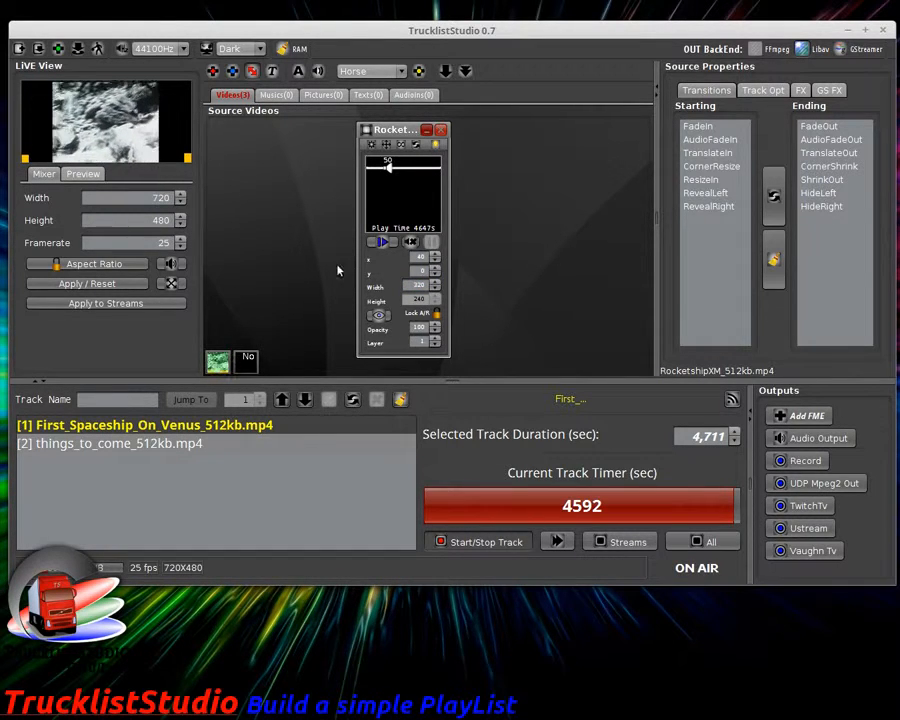
Step: Play RocketshipXM as a live overlay and expand its panel's position sliders
left_click(384, 243)
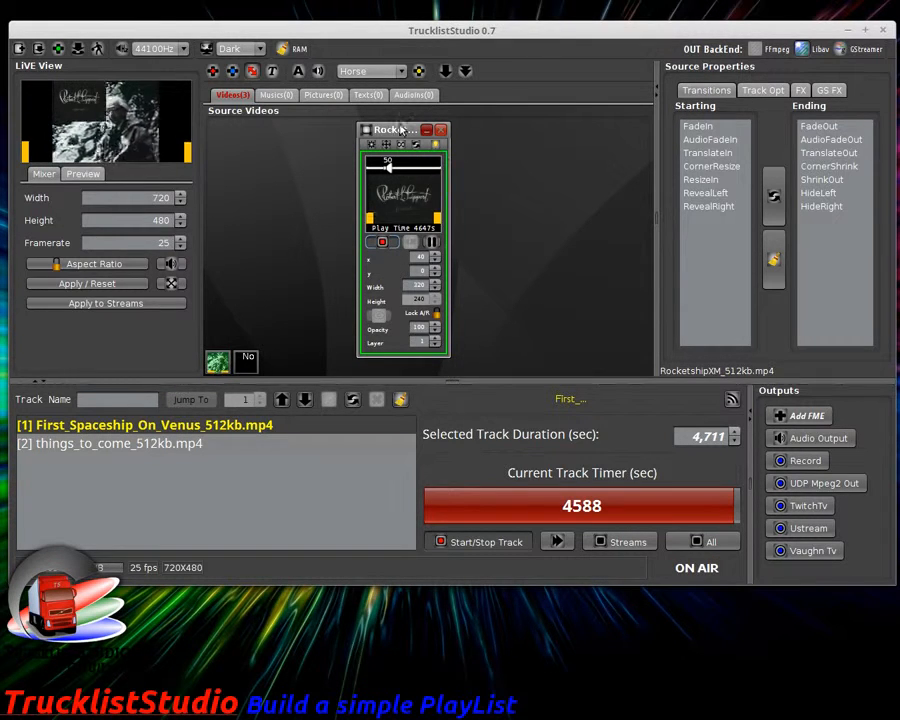
left_click_drag(402, 131, 364, 131)
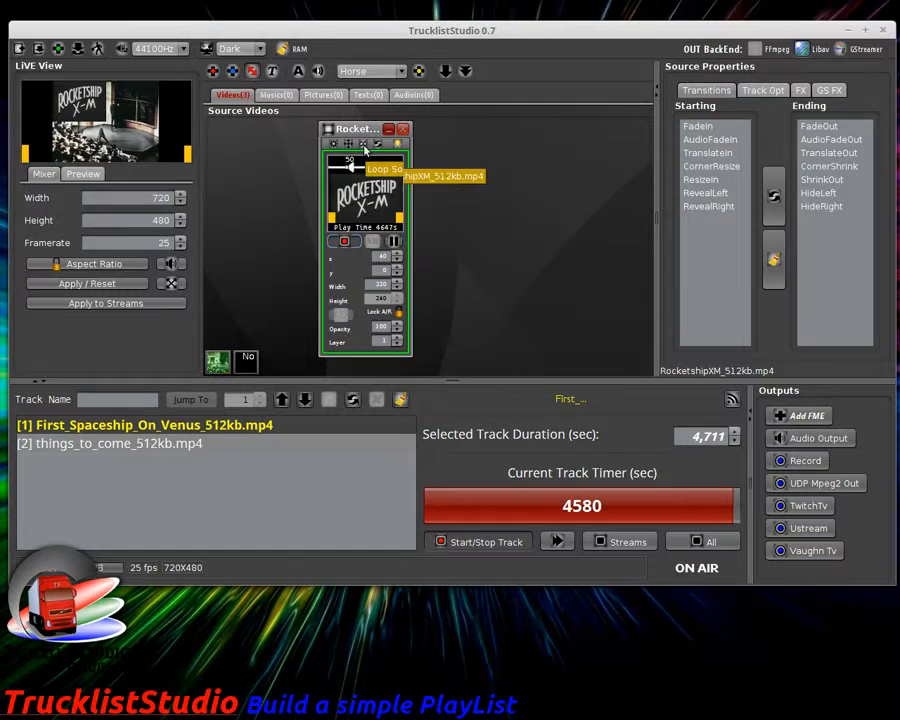
left_click_drag(363, 133, 378, 133)
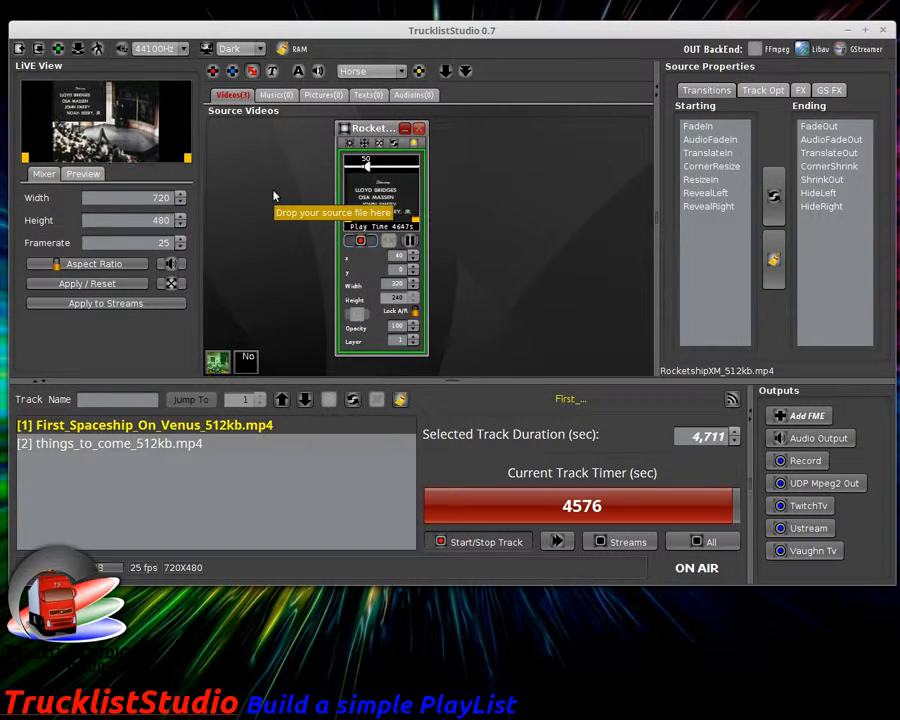
left_click(372, 157)
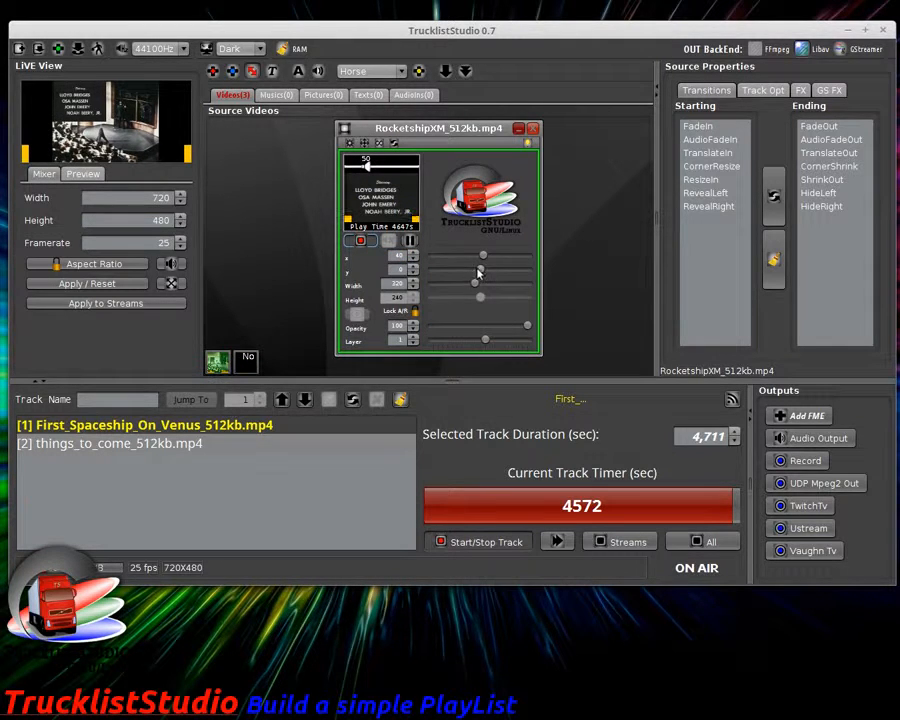
Step: Move the RocketshipXM overlay to x 255, y 129 and lower its opacity to about 83
left_click_drag(473, 272, 507, 258)
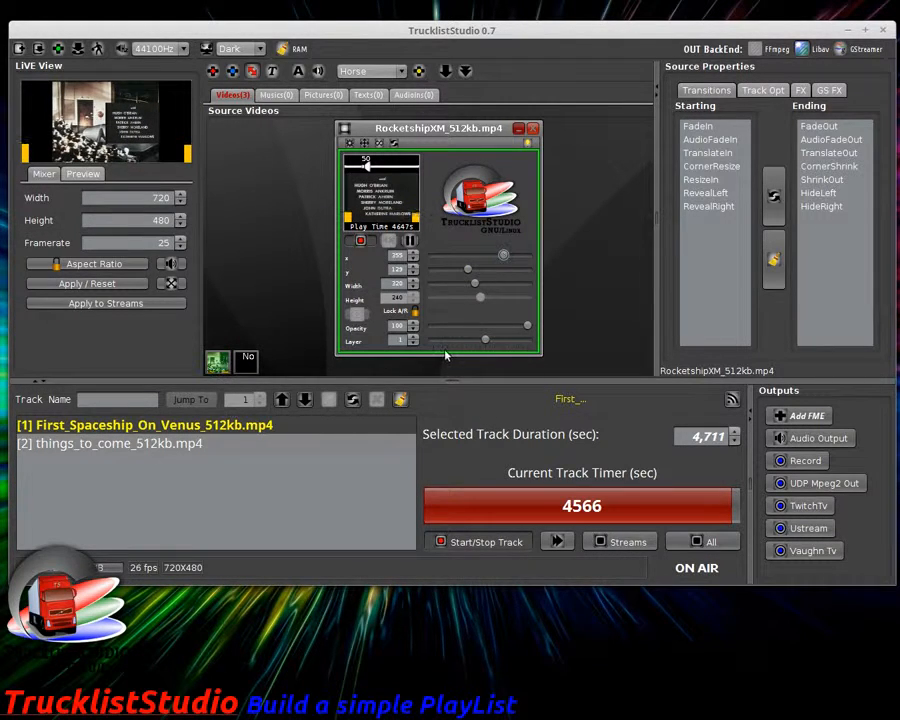
mouse_move(519, 331)
left_mouse_down()
mouse_move(498, 325)
mouse_move(510, 334)
left_mouse_up()
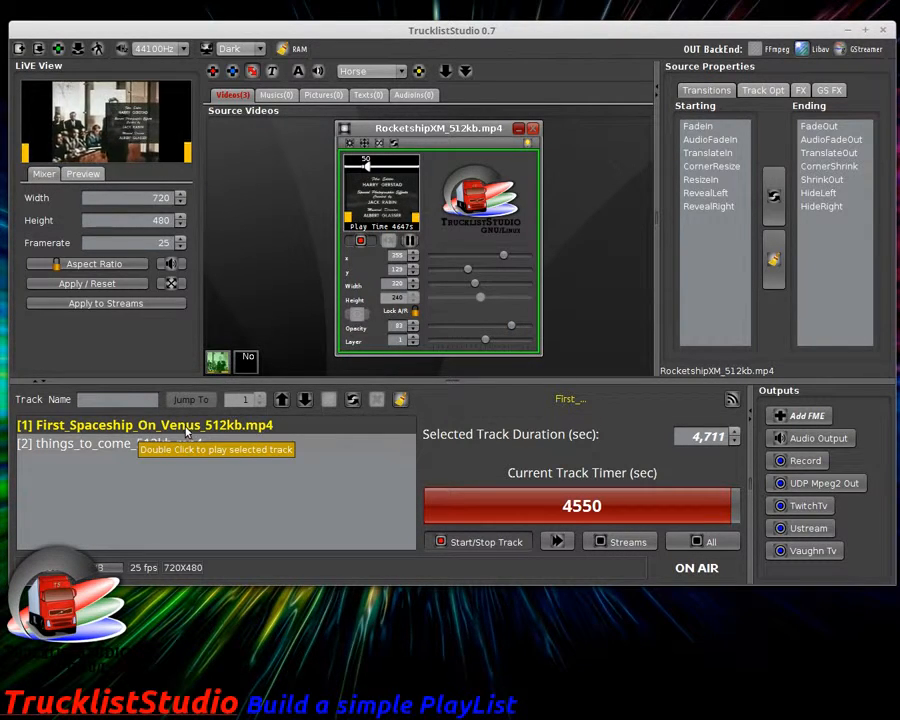
Step: Save the source layout into the selected track, minimize RocketshipXM, and stop all streams
left_click(352, 404)
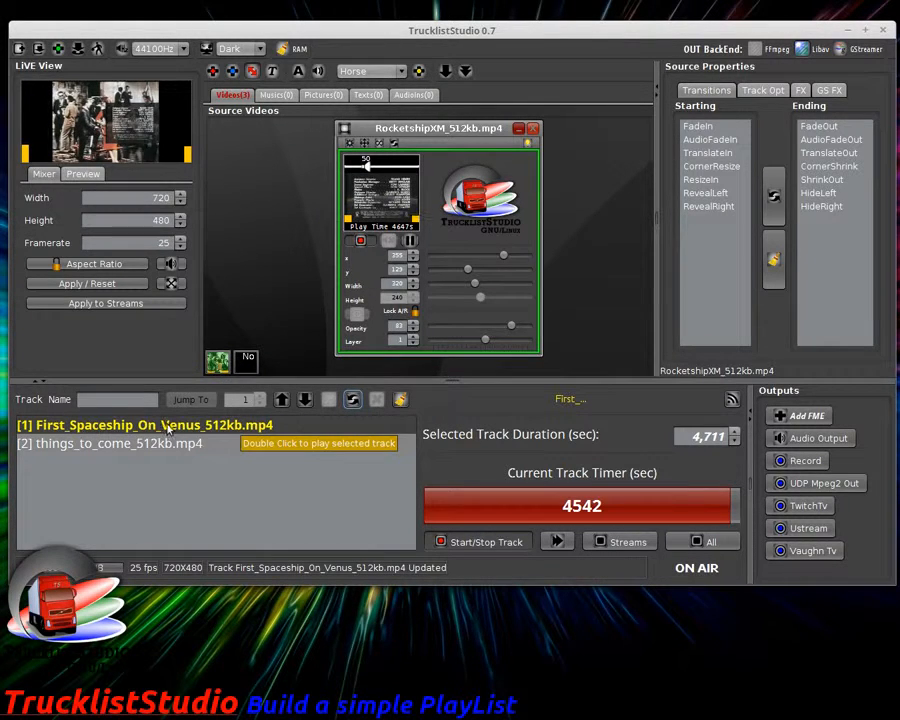
left_click(518, 128)
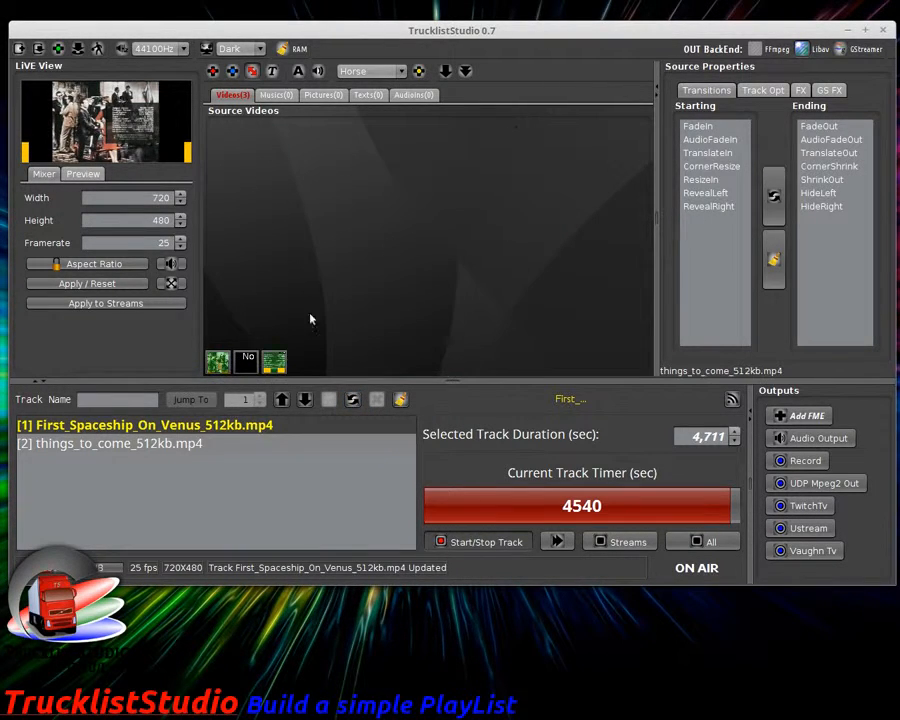
left_click(635, 547)
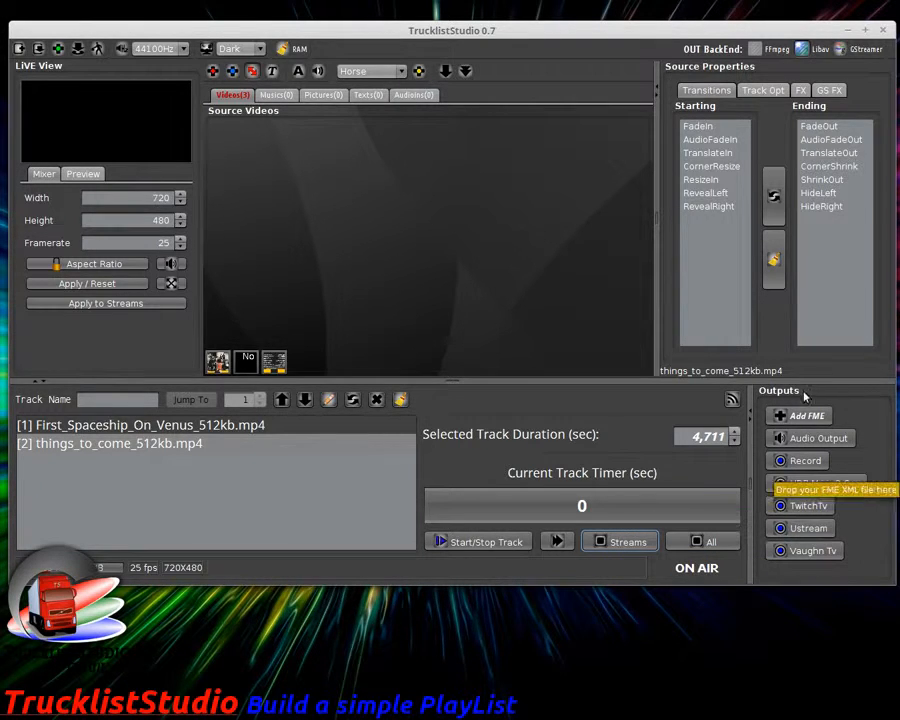
Step: Select track 1, First_Spaceship_On_Venus_512kb.mp4, and start playing it
left_click(118, 428)
key("Down")
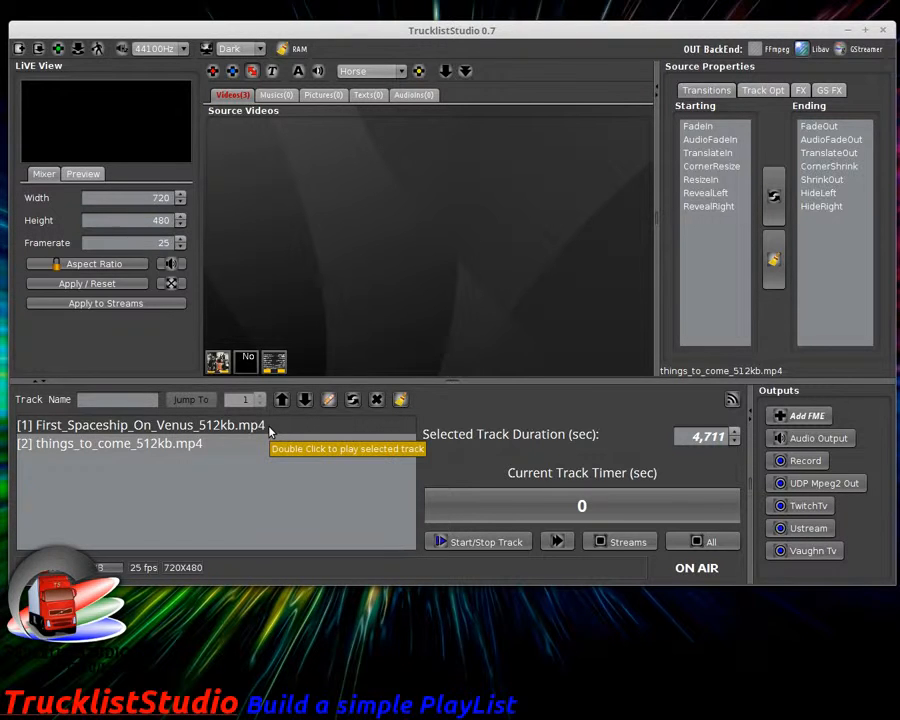
left_click(490, 541)
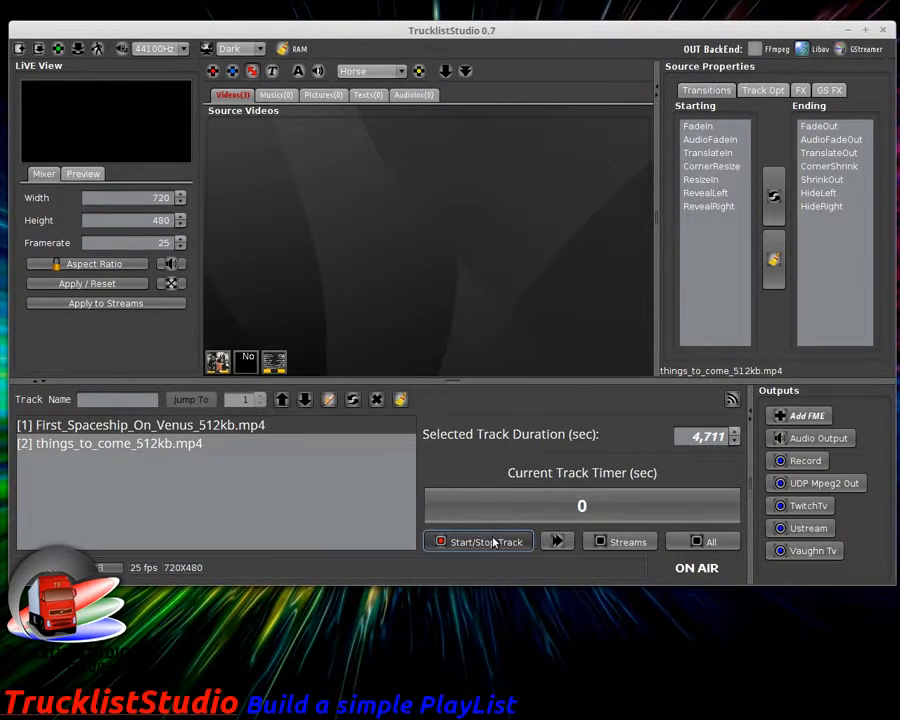
Step: Open the First_Spaceship and RocketshipXM source windows and move them apart
left_click(214, 362)
left_click(275, 372)
left_click_drag(434, 125, 509, 127)
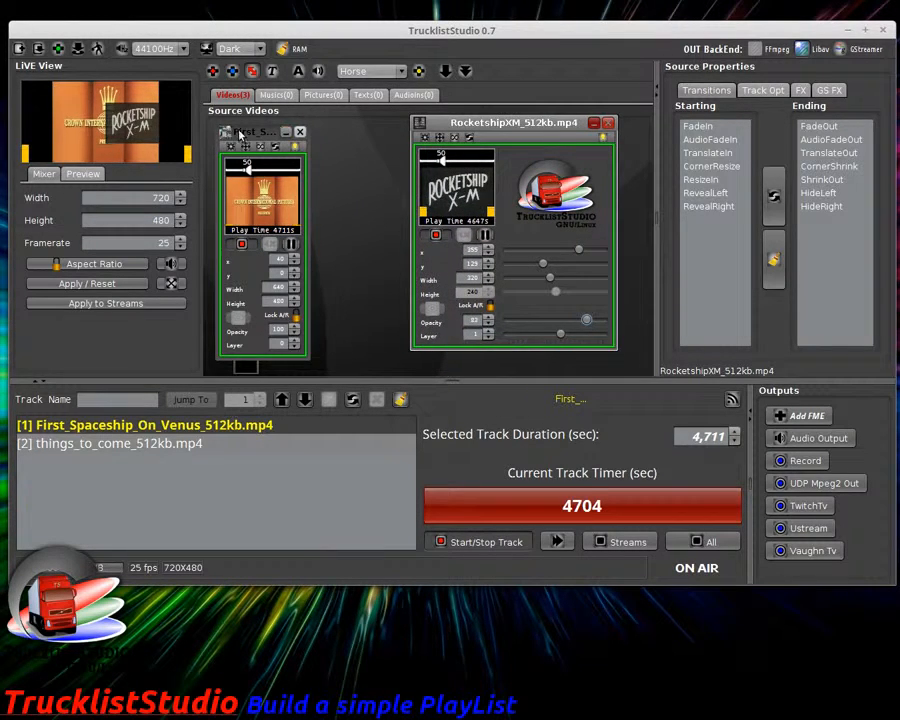
left_click_drag(240, 134, 301, 129)
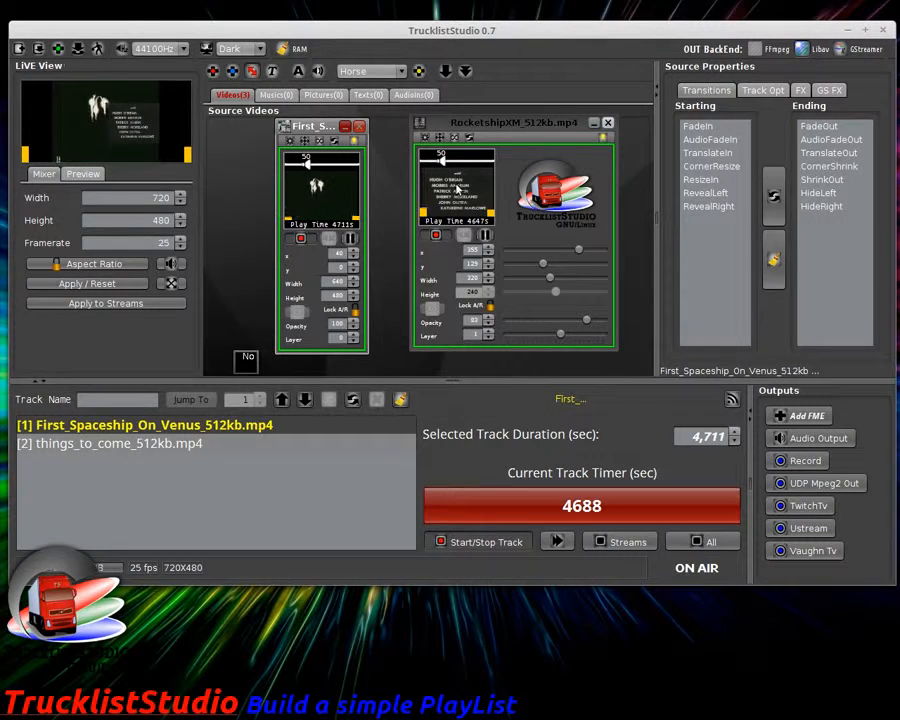
Step: Preview RocketshipXM briefly, update the First_Spaceship track with the current setup, and minimize its window
left_click(437, 236)
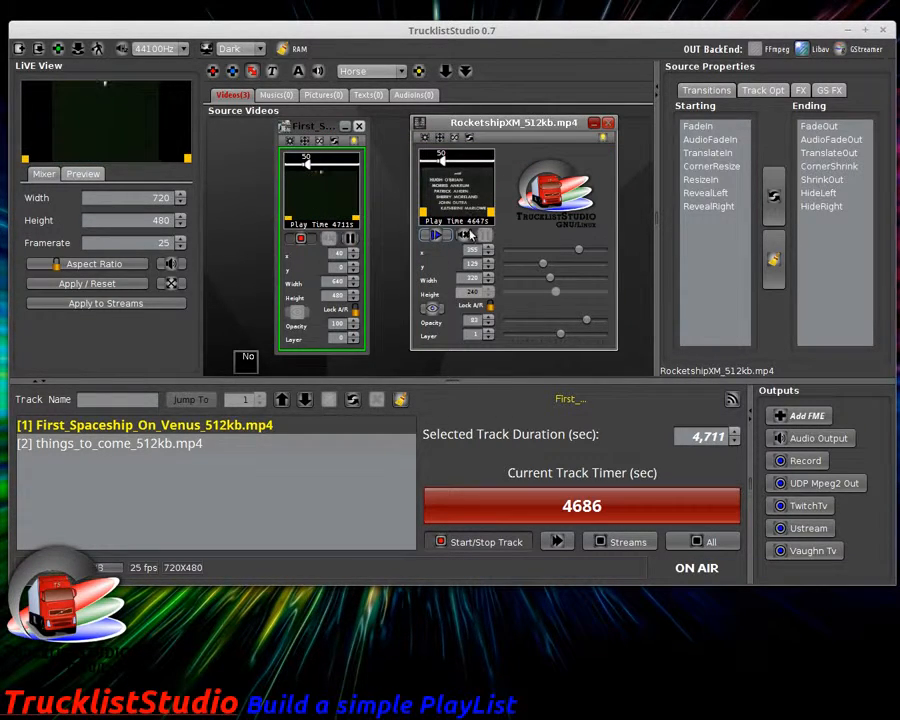
left_click(437, 236)
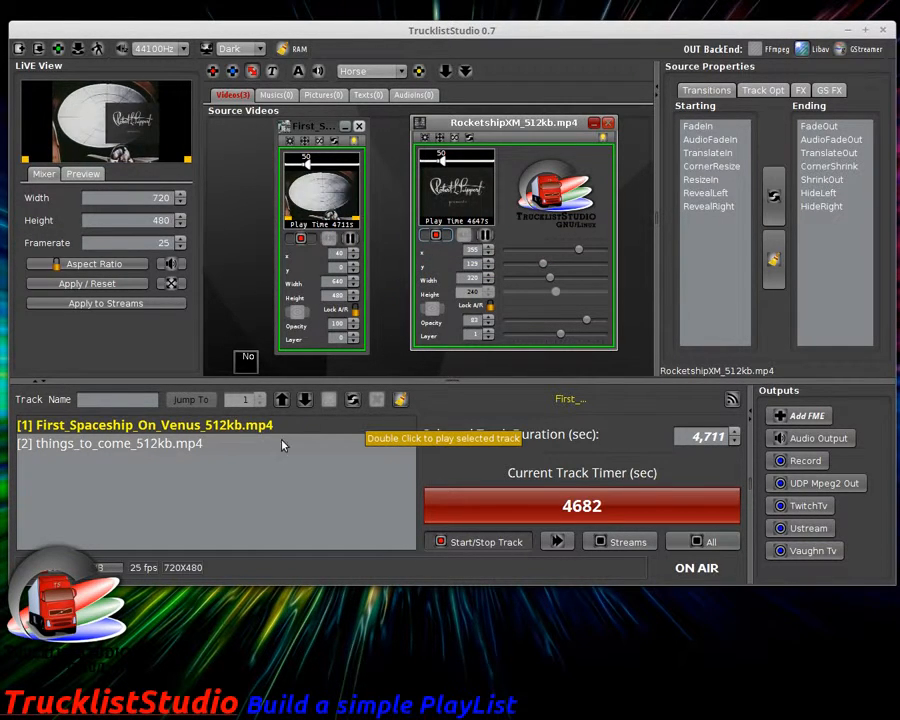
left_click(352, 399)
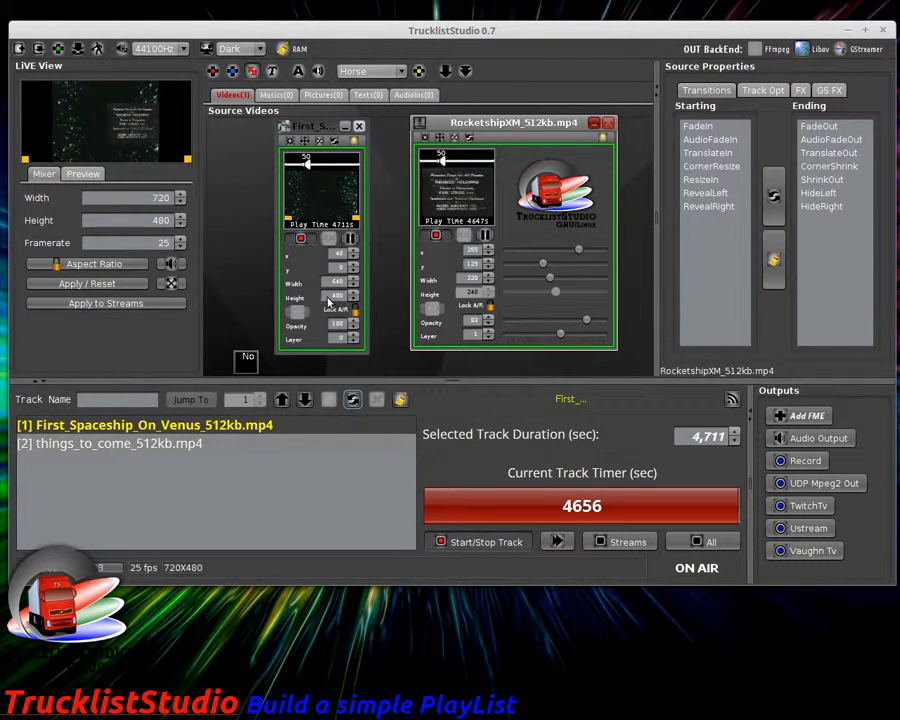
left_click(344, 126)
Step: Minimize the RocketshipXM window, reselect tracks 2 and 1, and skip ahead to things_to_come_512kb.mp4
left_click_drag(516, 124, 377, 127)
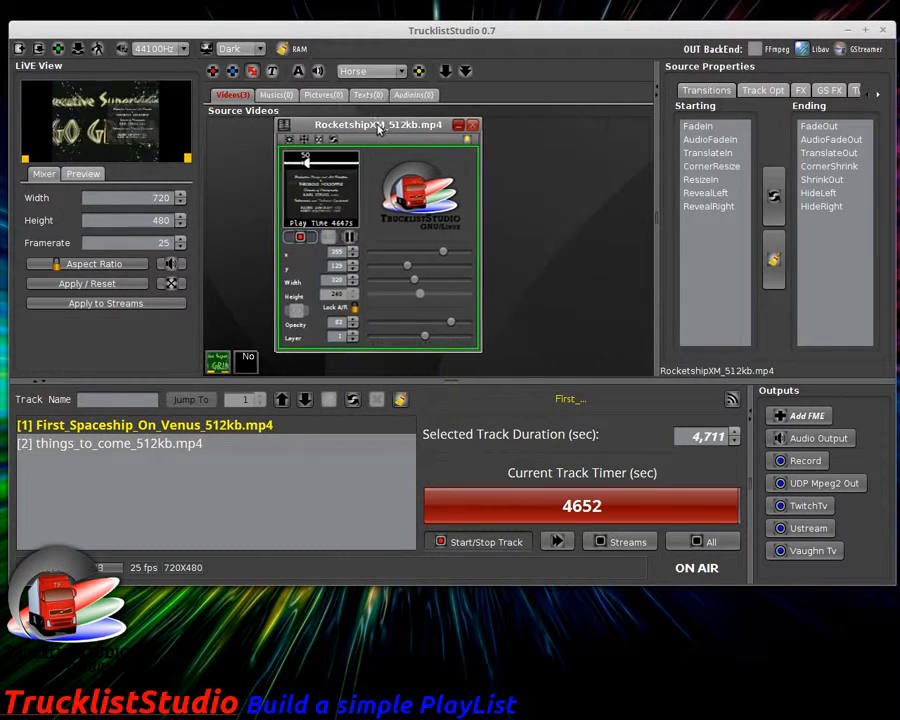
left_click(455, 126)
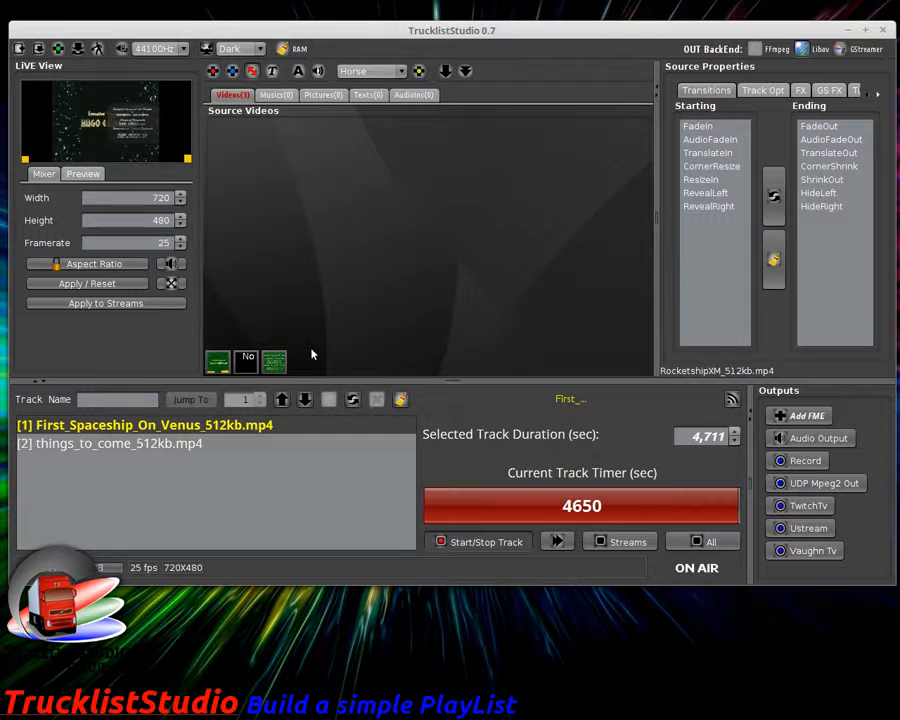
left_click(204, 443)
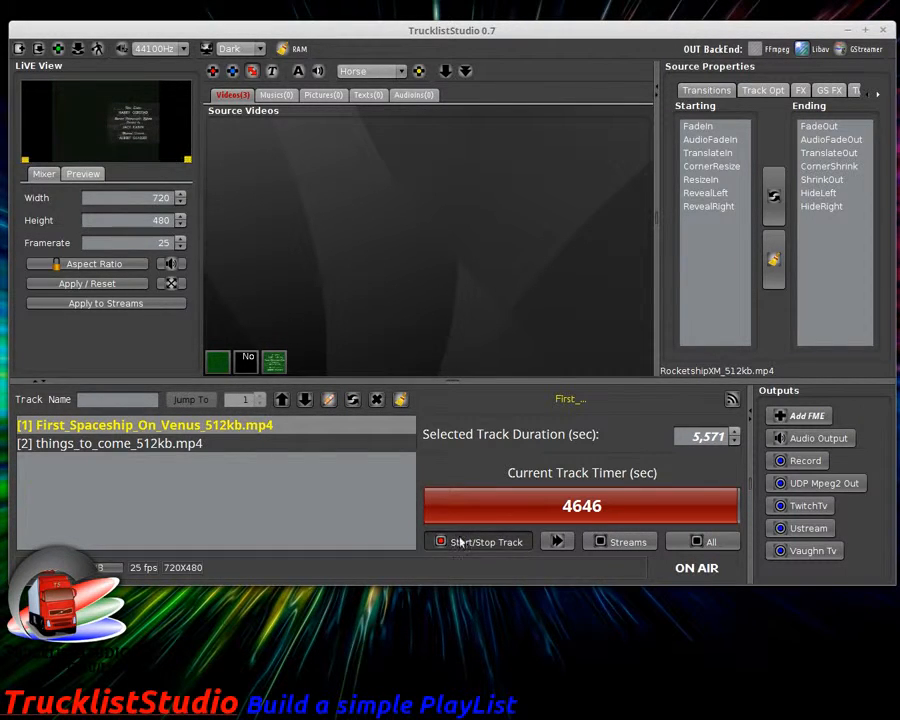
left_click(297, 434)
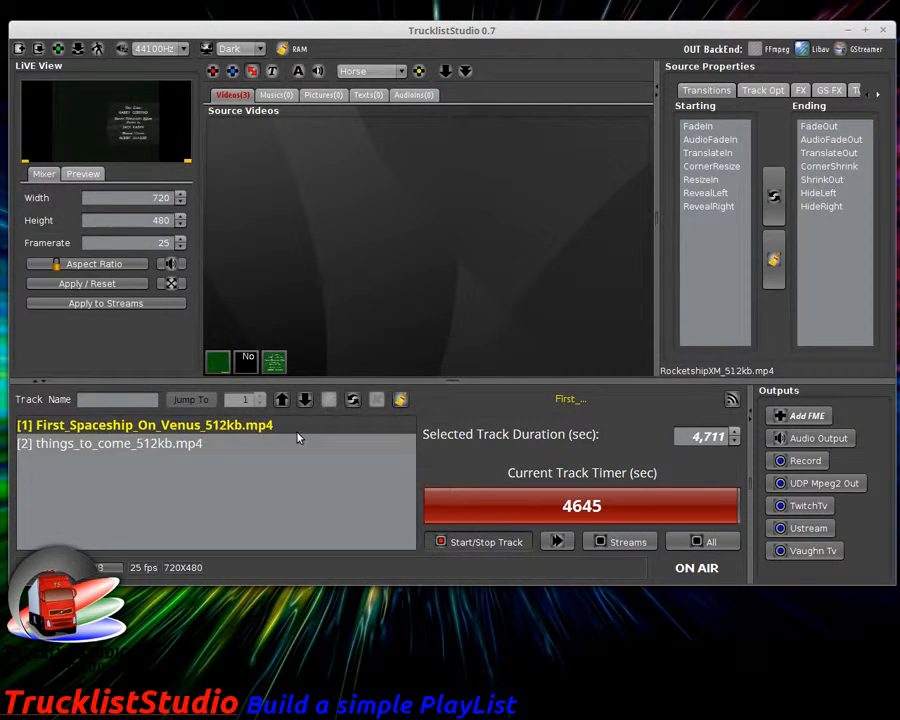
left_click(557, 542)
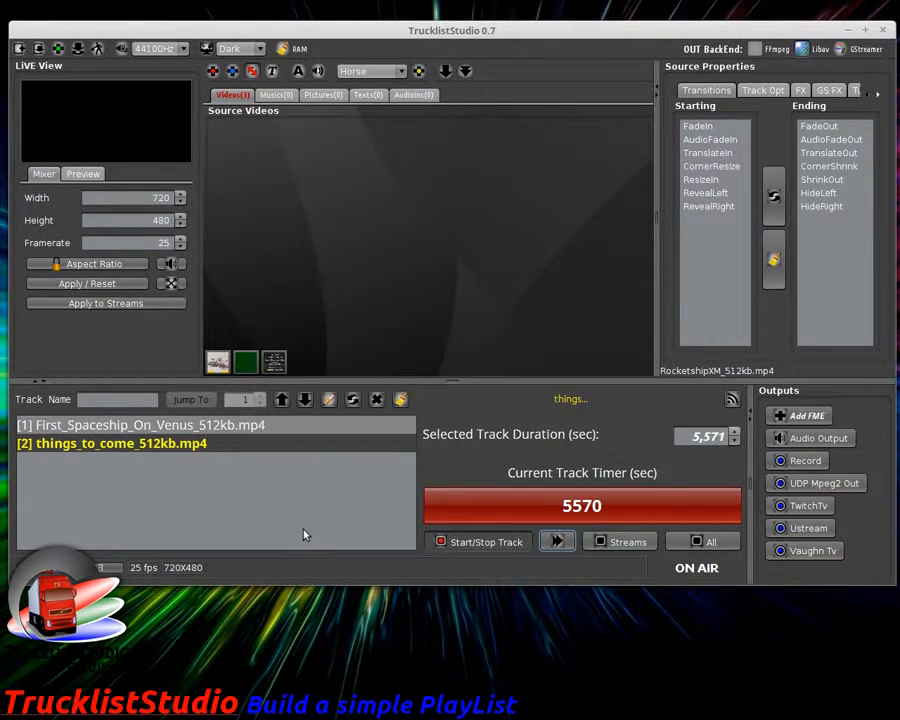
left_click(245, 362)
left_click_drag(362, 137, 389, 136)
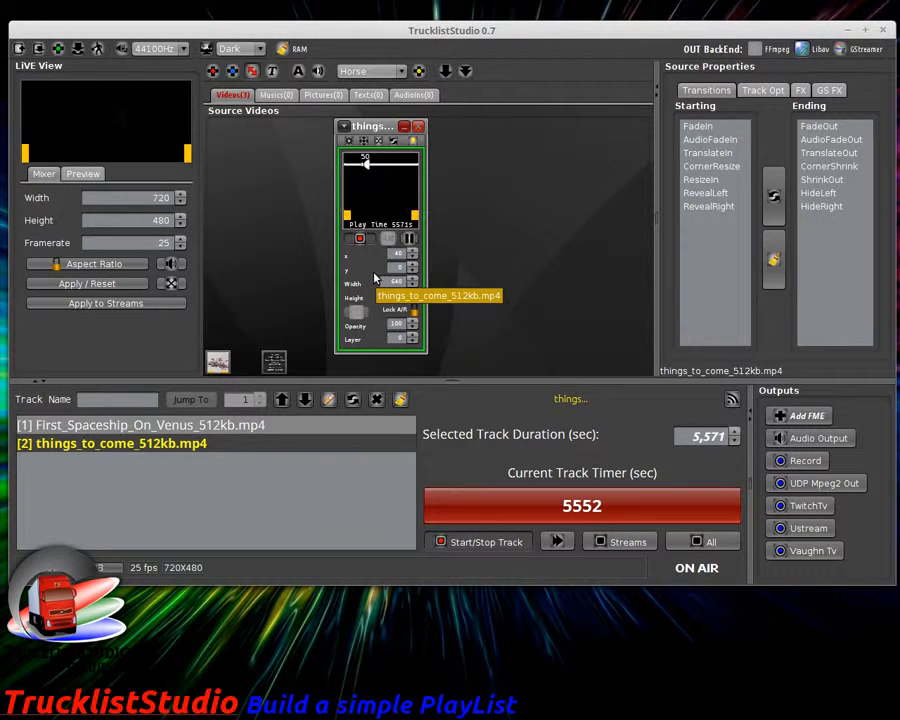
left_click(404, 127)
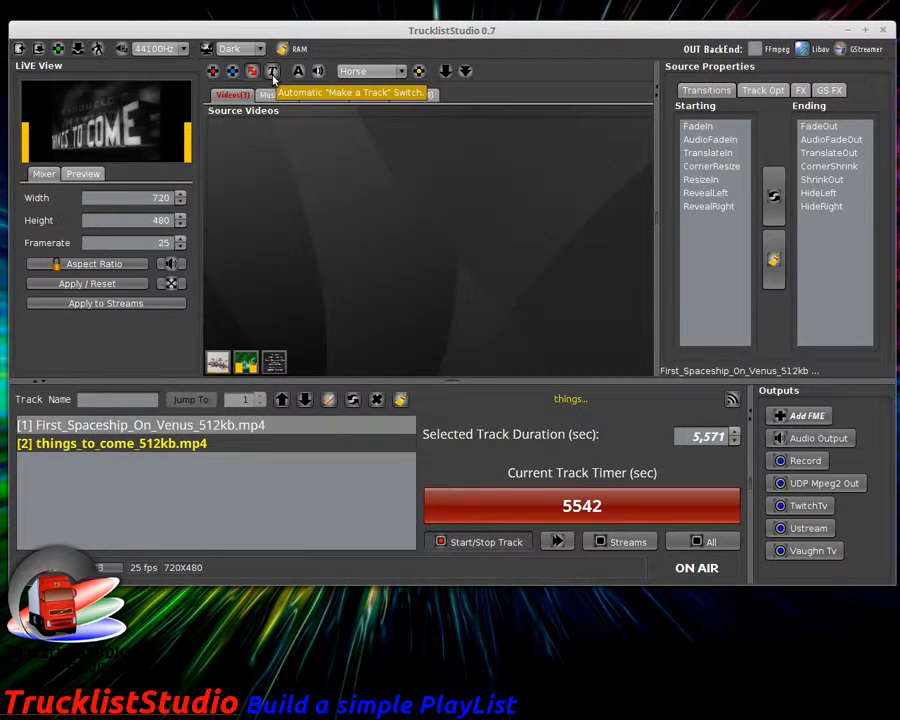
left_click(272, 73)
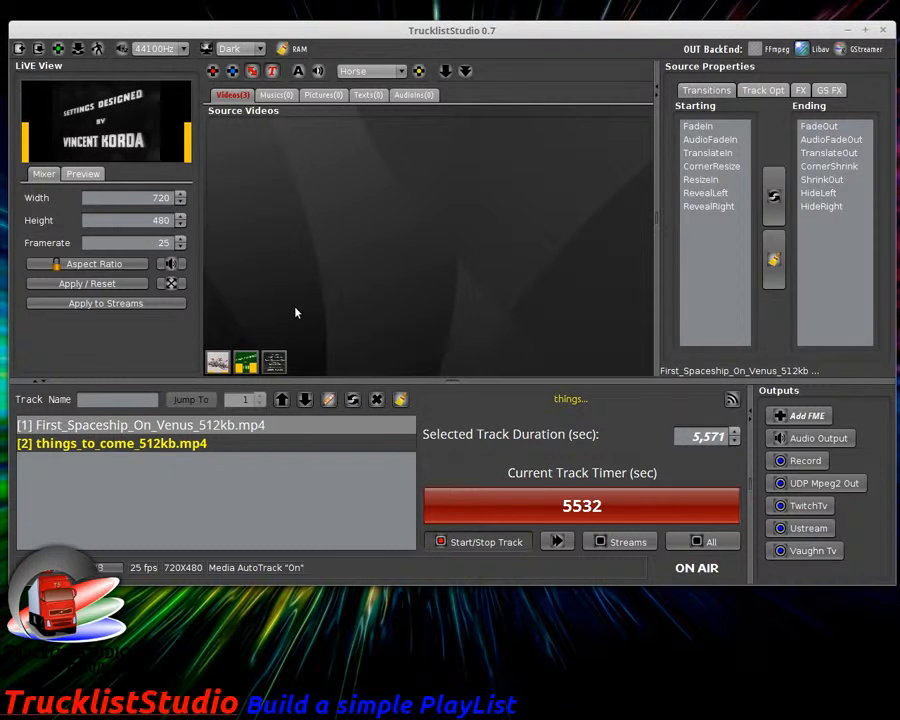
left_click(295, 427)
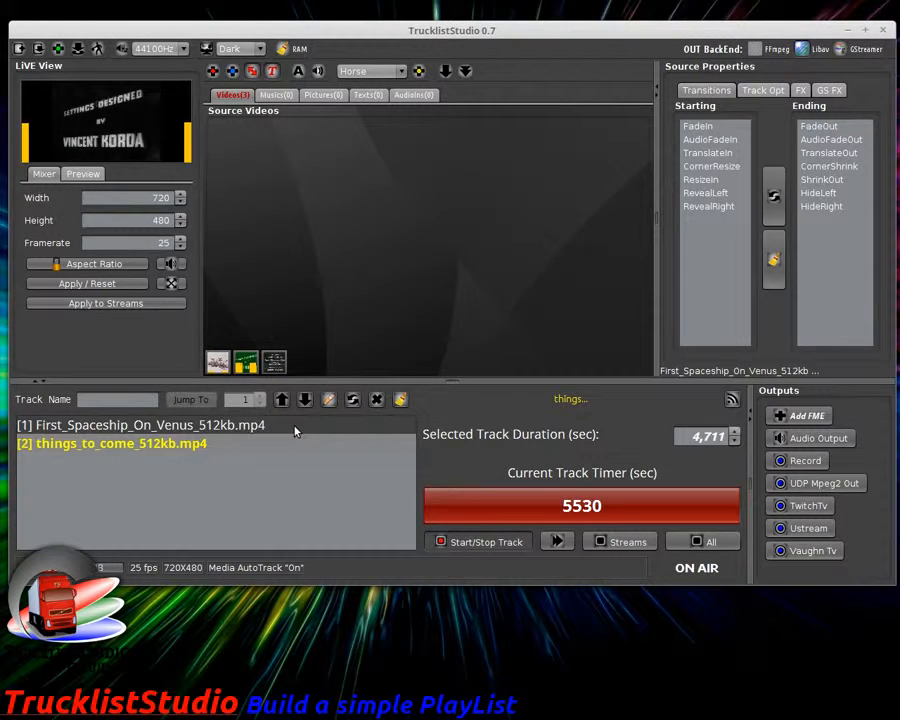
left_click(192, 443)
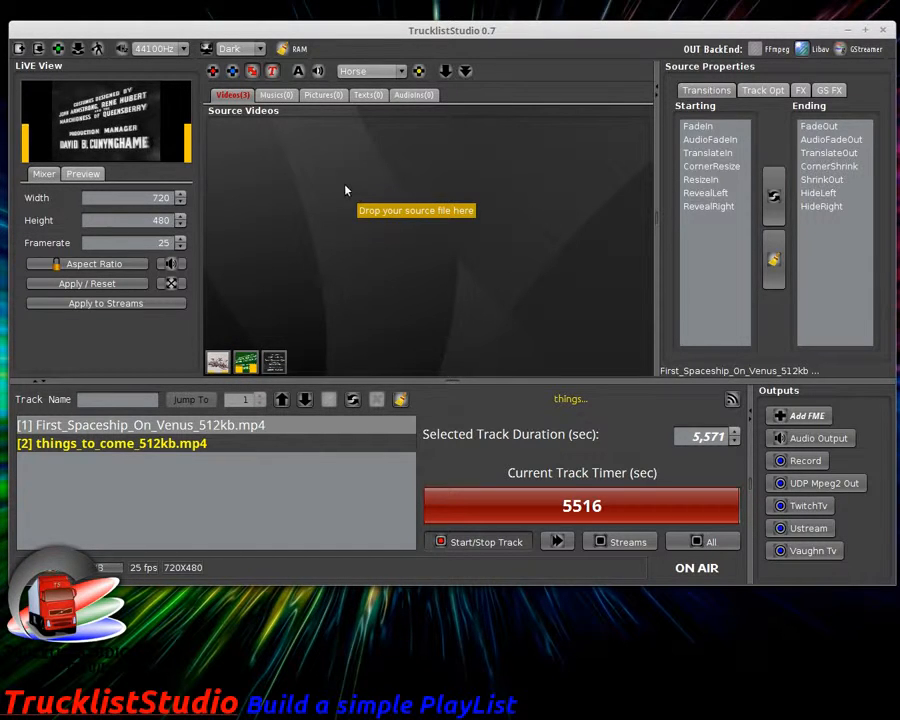
left_click(271, 71)
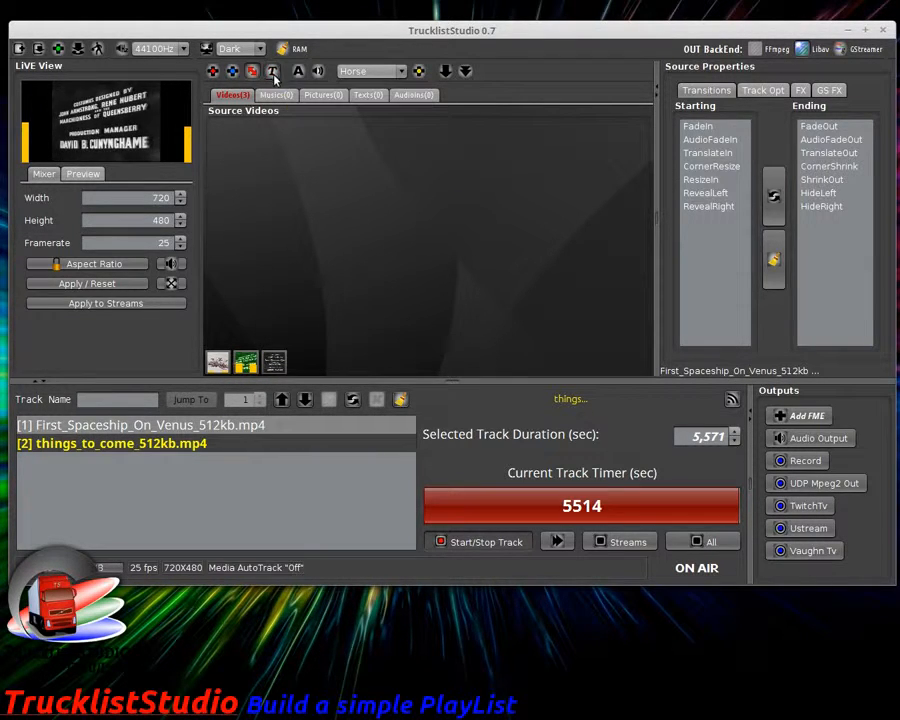
Step: Add UnknownWorld_512kb.mp4 as a video source and make a playlist track from it
left_click(213, 72)
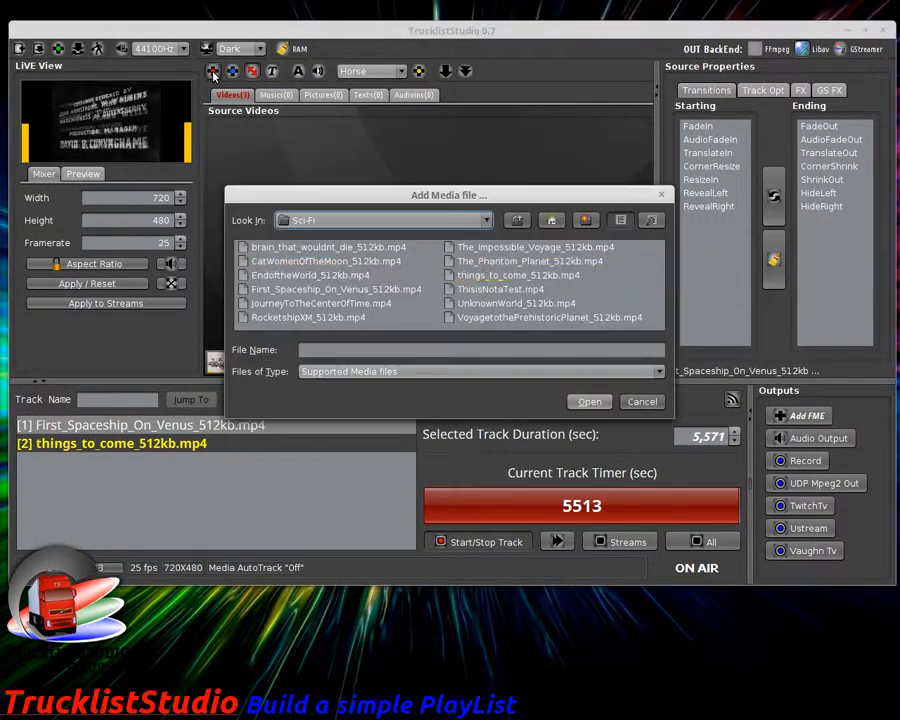
double_click(491, 304)
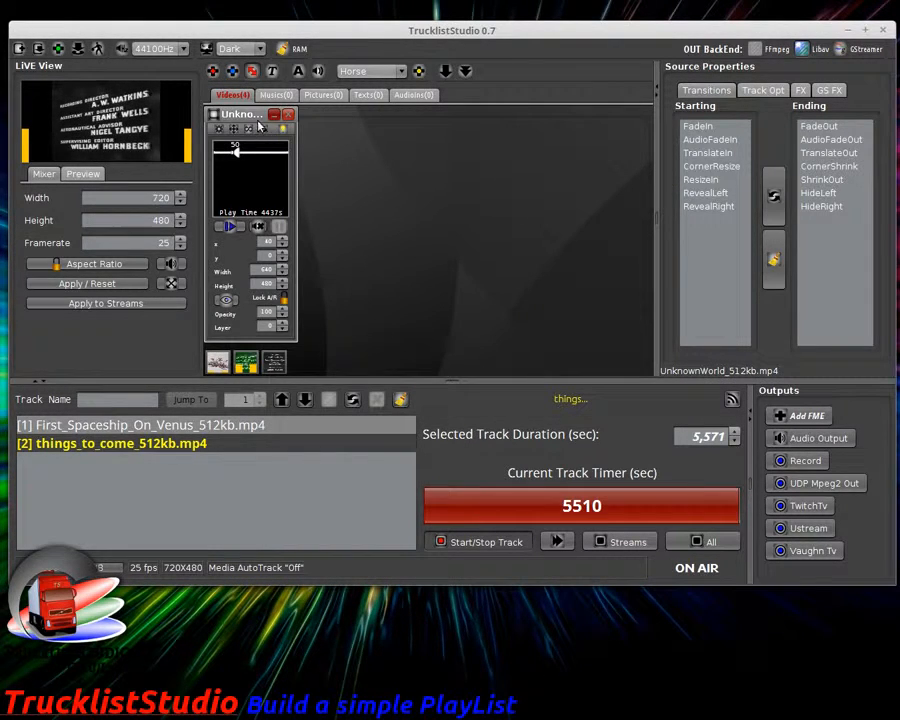
left_click_drag(254, 117, 432, 133)
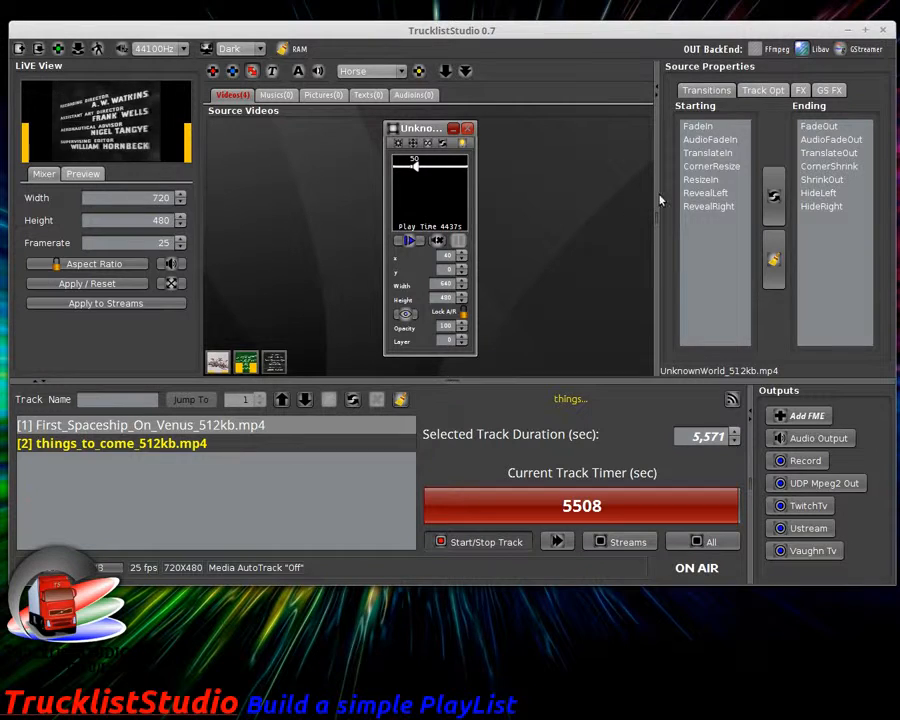
left_click(760, 91)
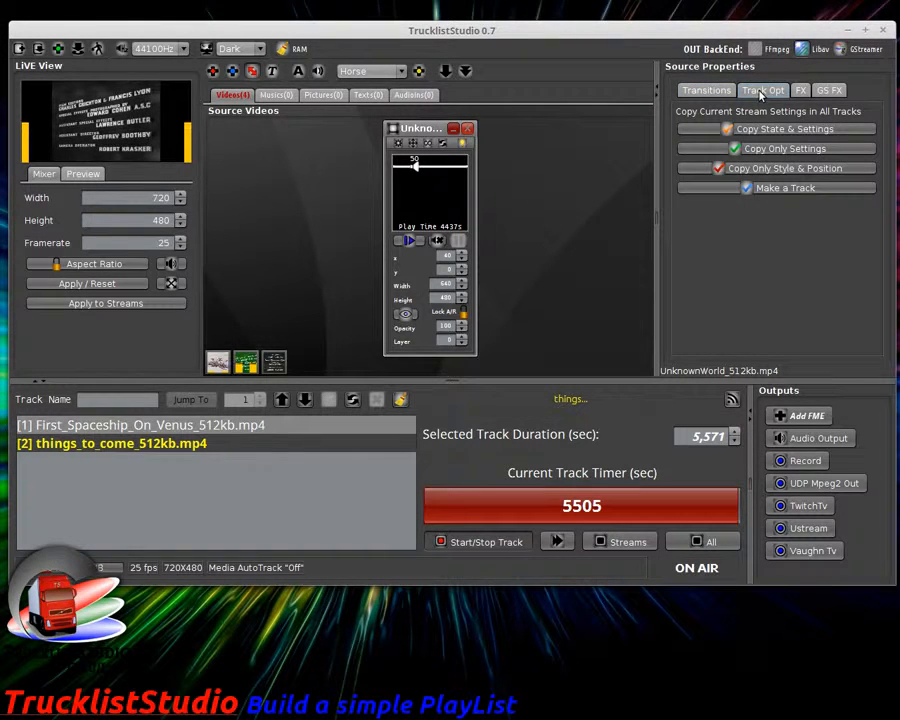
left_click(777, 189)
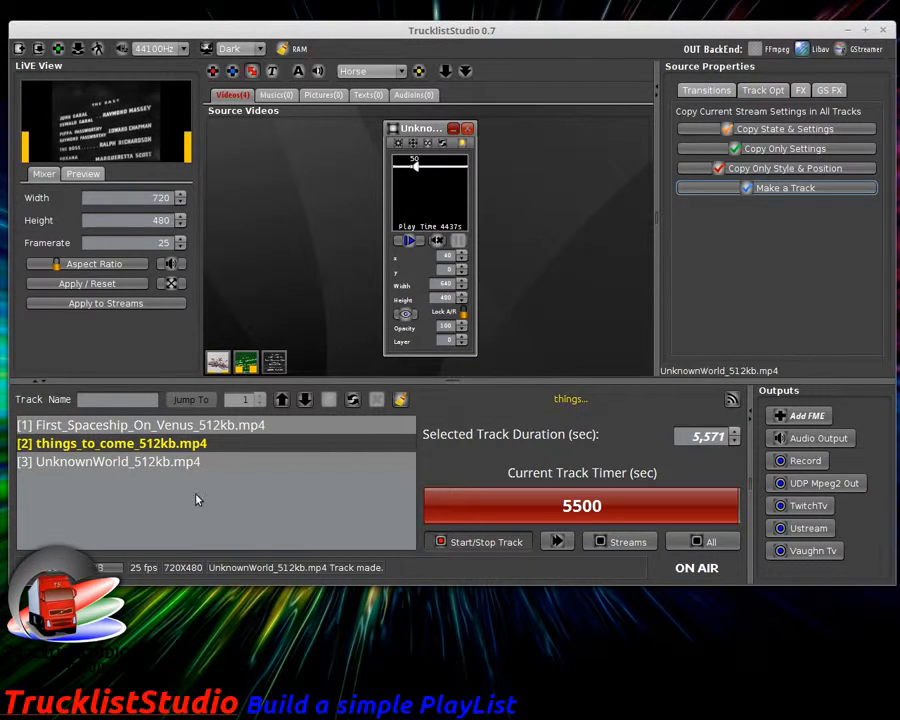
Step: Close the UnknownWorld source window and skip ahead to play the UnknownWorld track
left_click(195, 462)
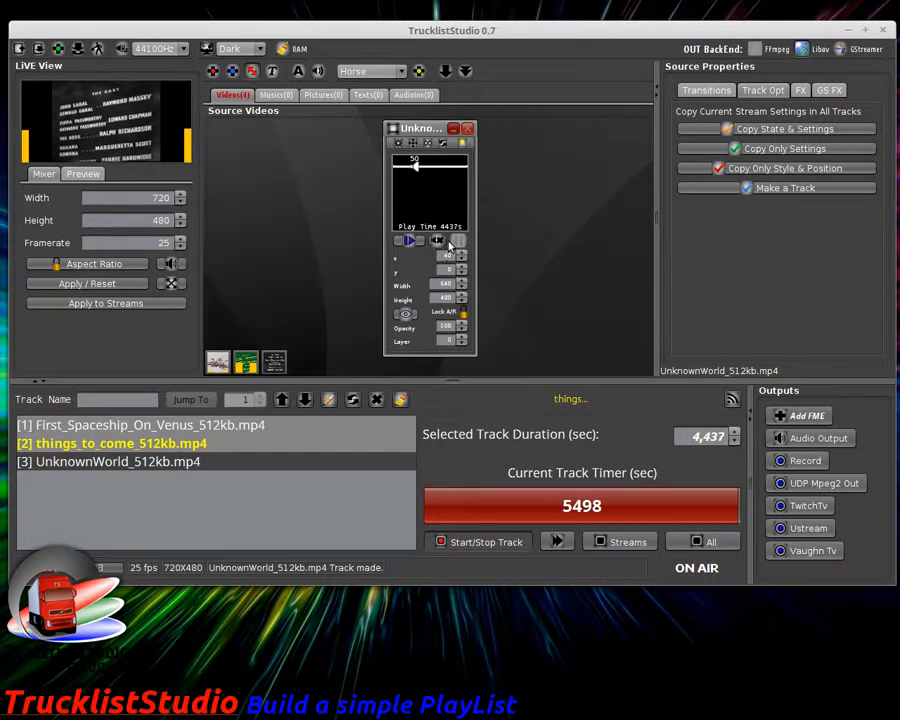
left_click(216, 441)
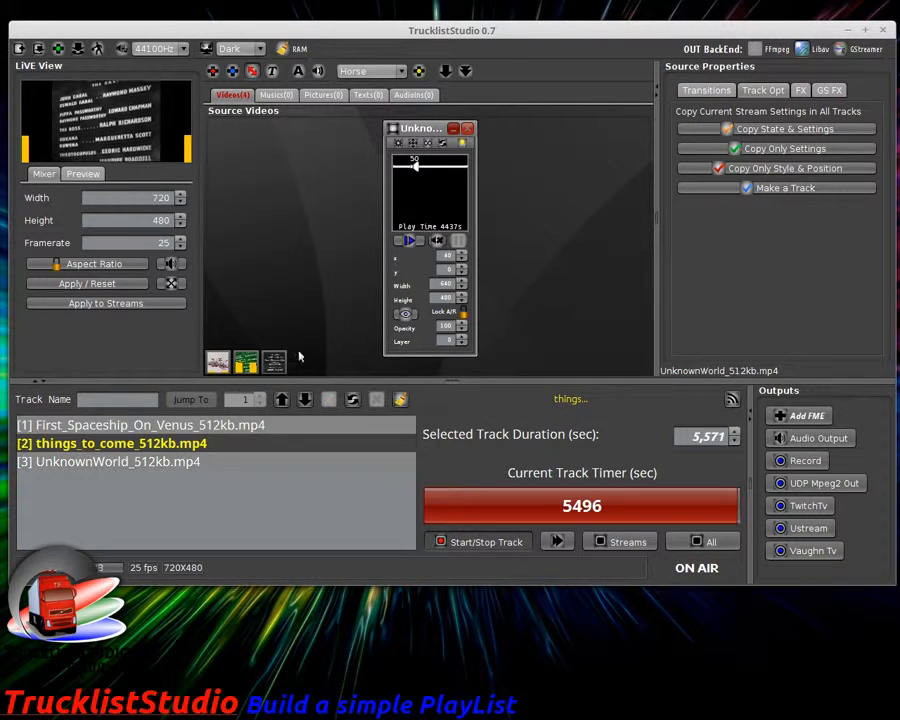
left_click(467, 128)
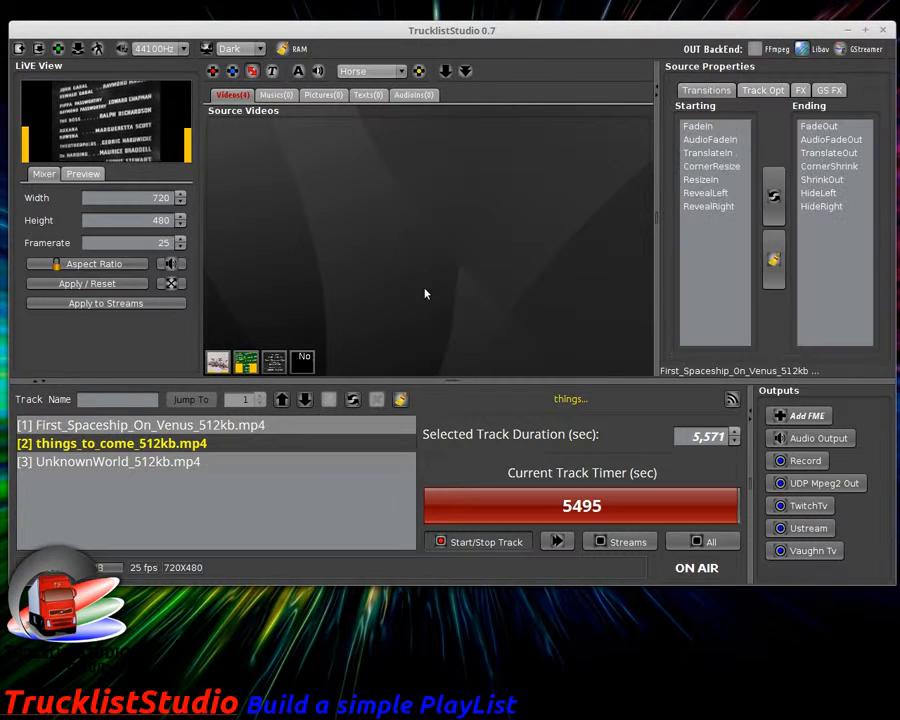
left_click(563, 543)
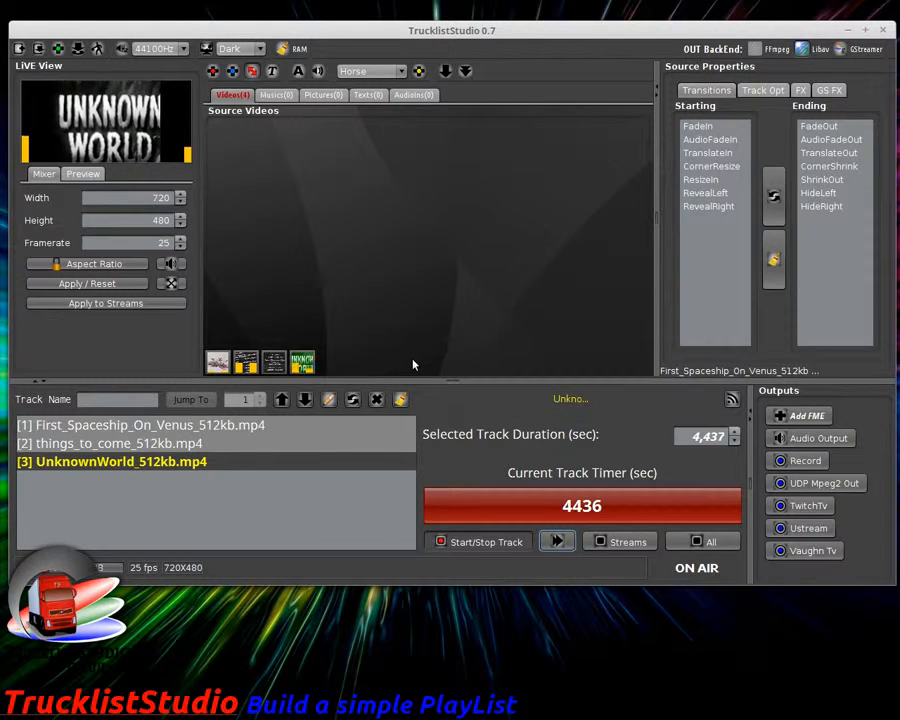
Step: Reopen the UnknownWorld source window, move it left, and stop streaming the playlist
left_click(307, 366)
left_click_drag(441, 138, 376, 123)
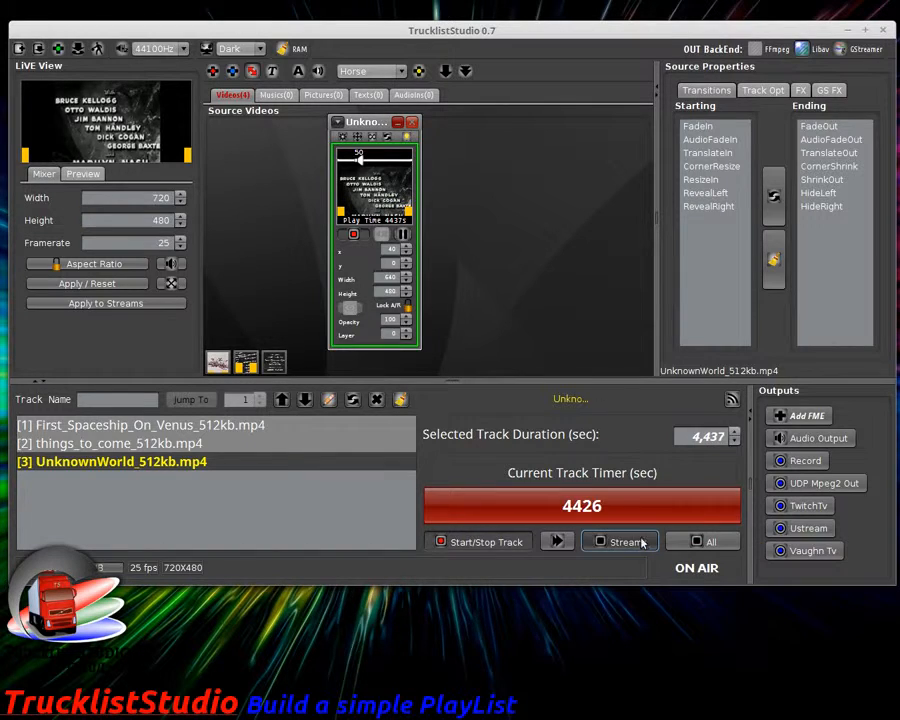
left_click(628, 542)
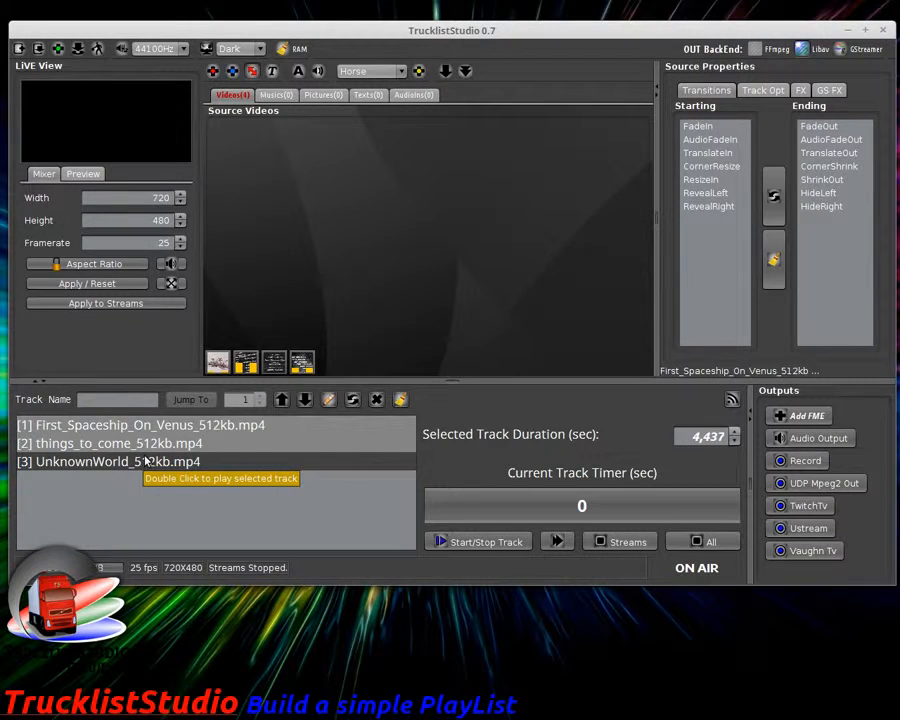
Step: Set the First_Spaceship, things_to_come and UnknownWorld track durations to 10 seconds each
left_click(228, 426)
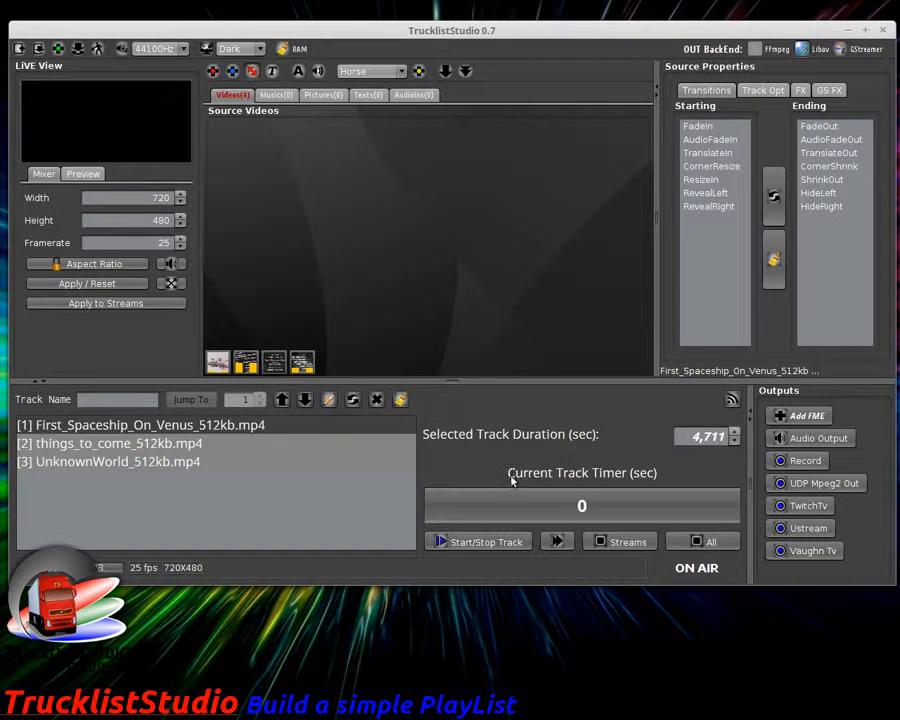
left_click_drag(694, 438, 745, 462)
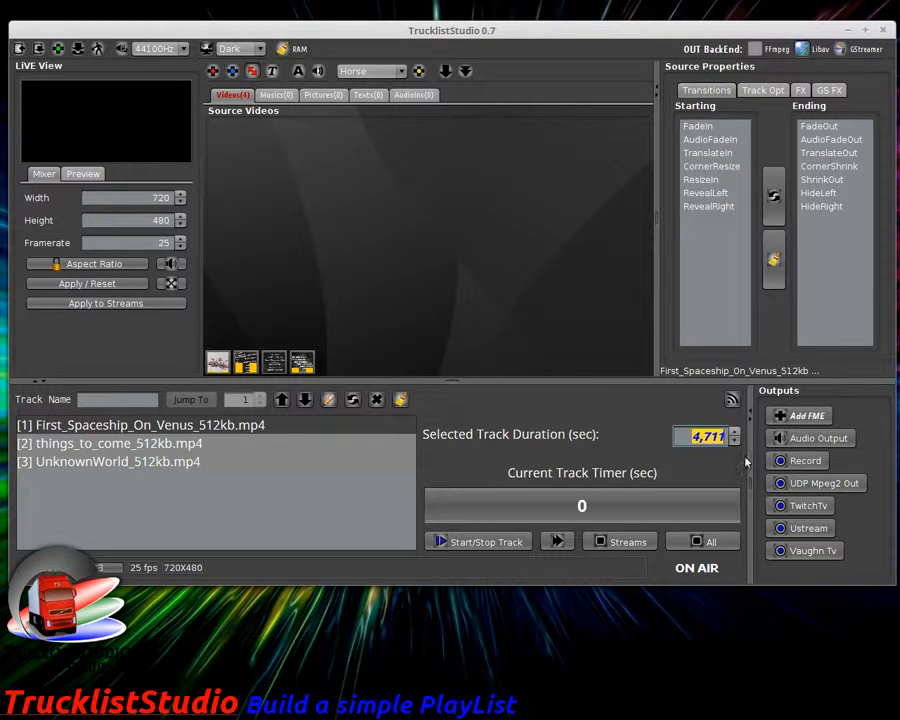
type("10")
left_click(188, 452)
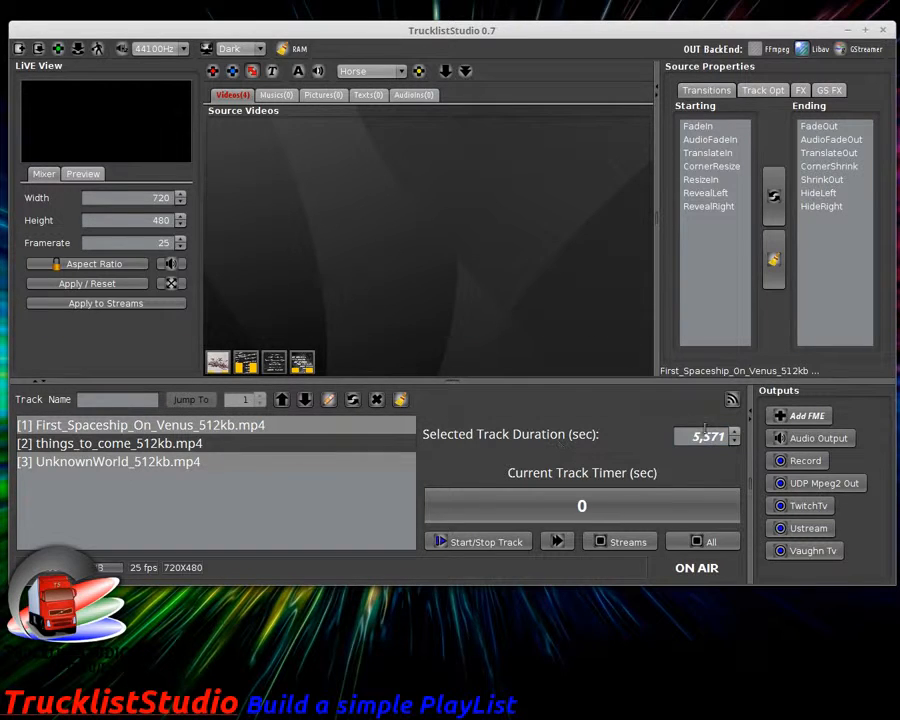
left_click_drag(696, 436, 758, 447)
type("10")
left_click(217, 461)
left_click_drag(689, 437, 758, 446)
type("1")
key("Tab")
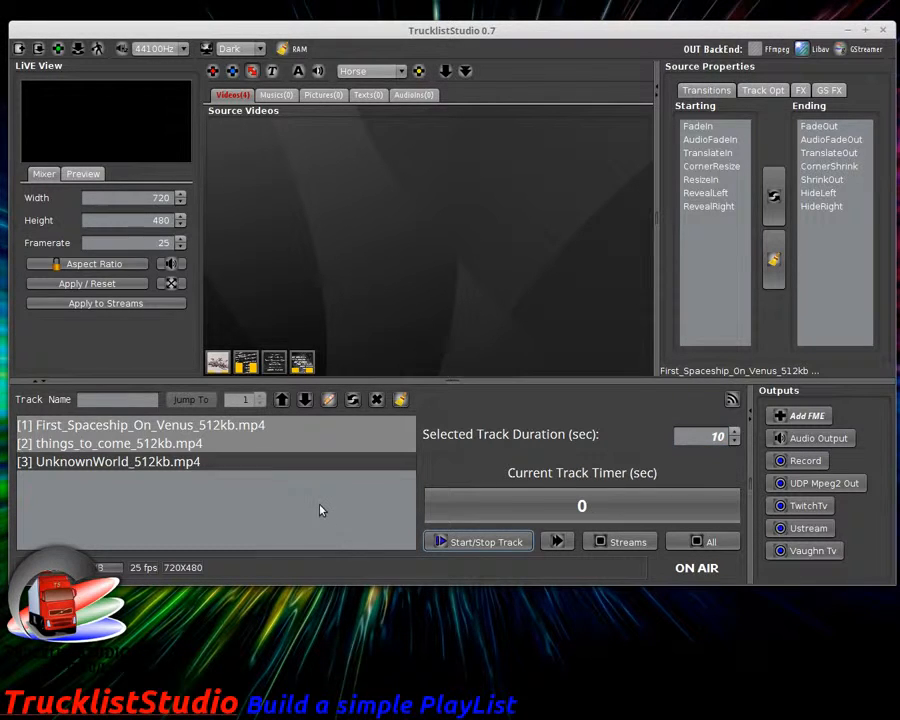
Step: Play the playlist from track 1 with master audio sent to the speakers
left_click(194, 432)
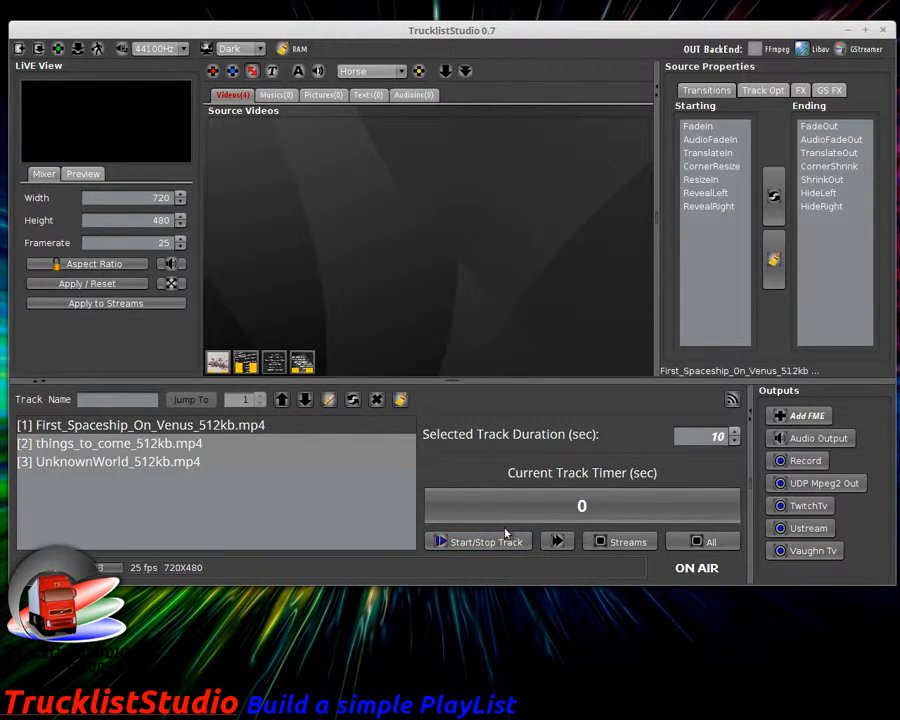
left_click(506, 538)
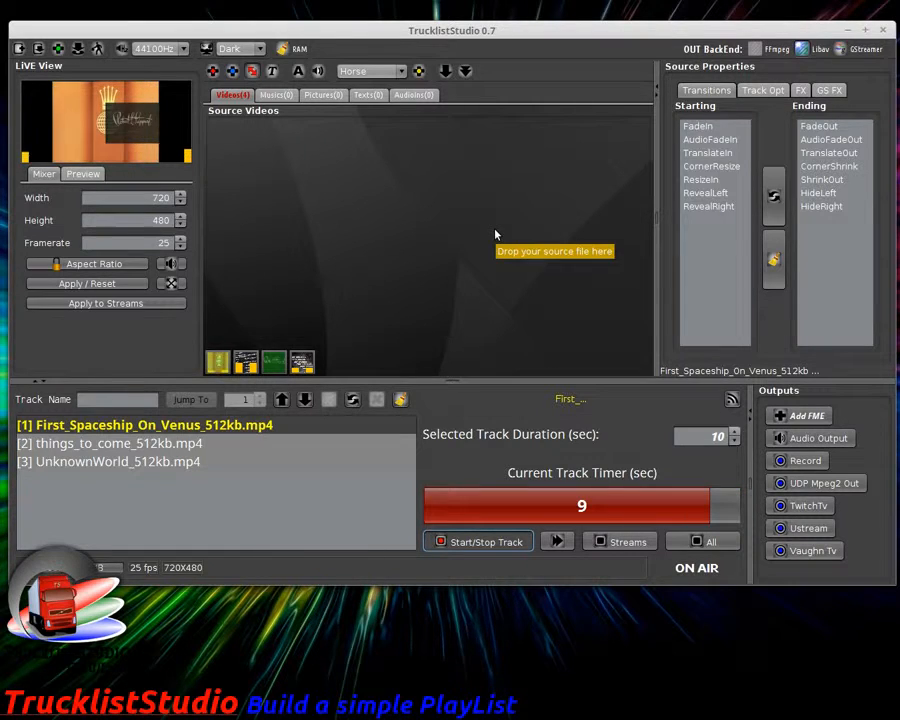
left_click(811, 440)
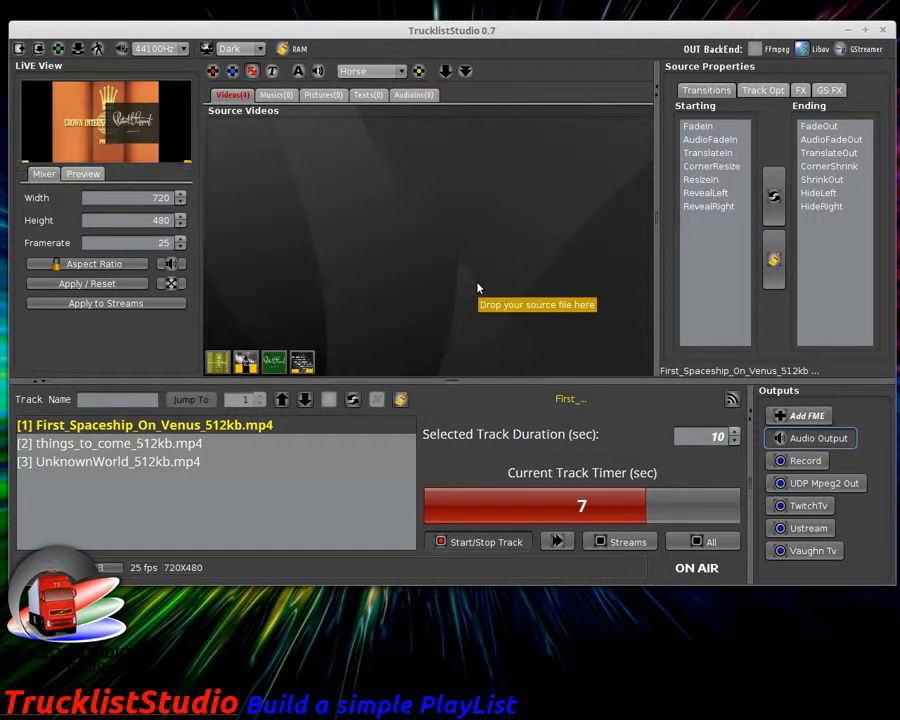
Step: Stop the playing track, select UnknownWorld_512kb.mp4, and stop all streams
left_click(512, 548)
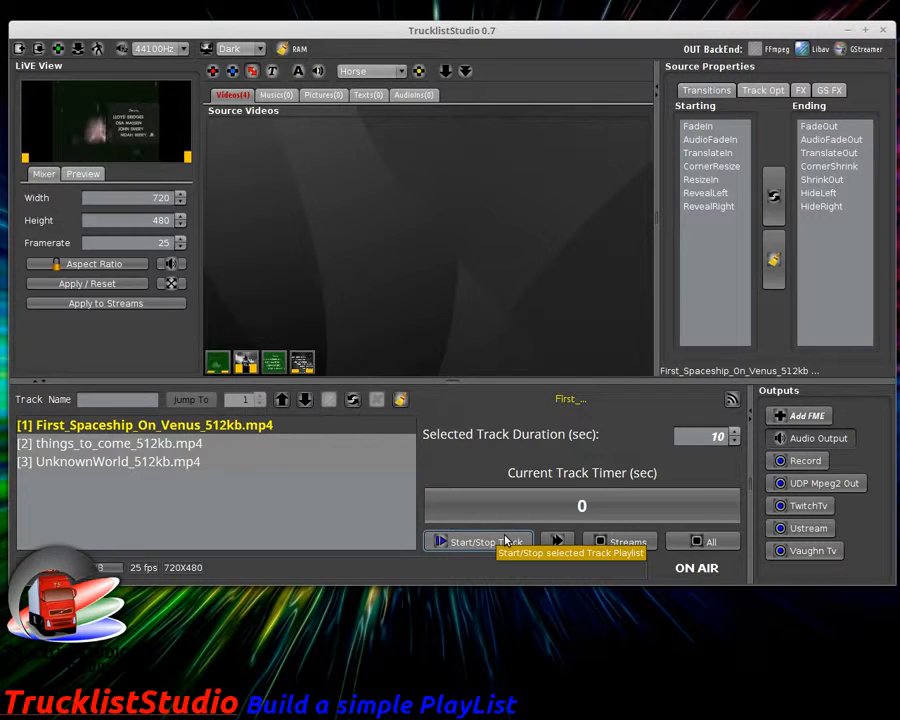
left_click(189, 464)
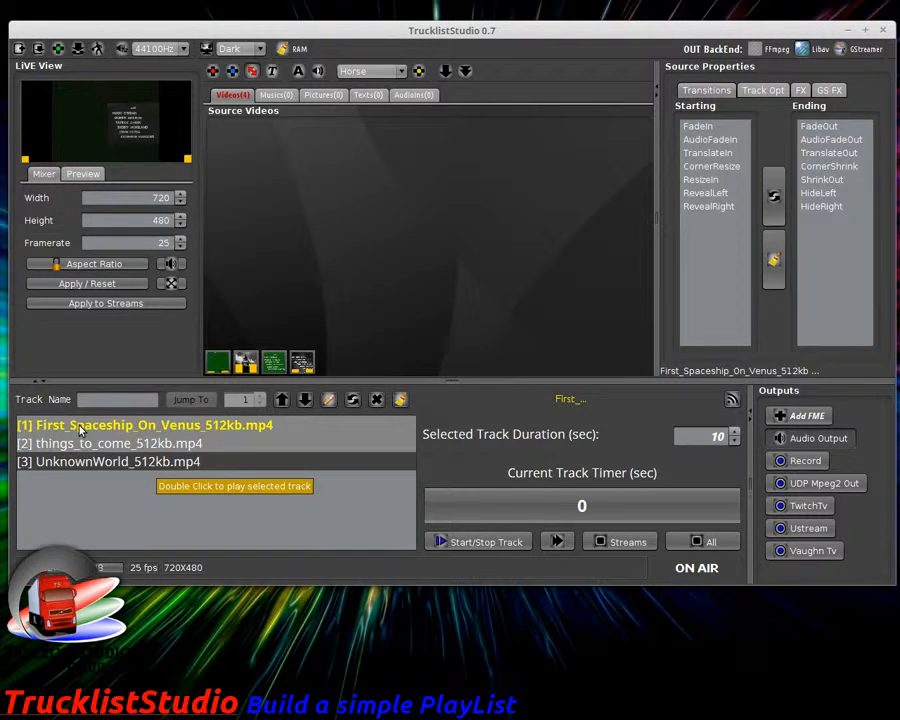
left_click(616, 544)
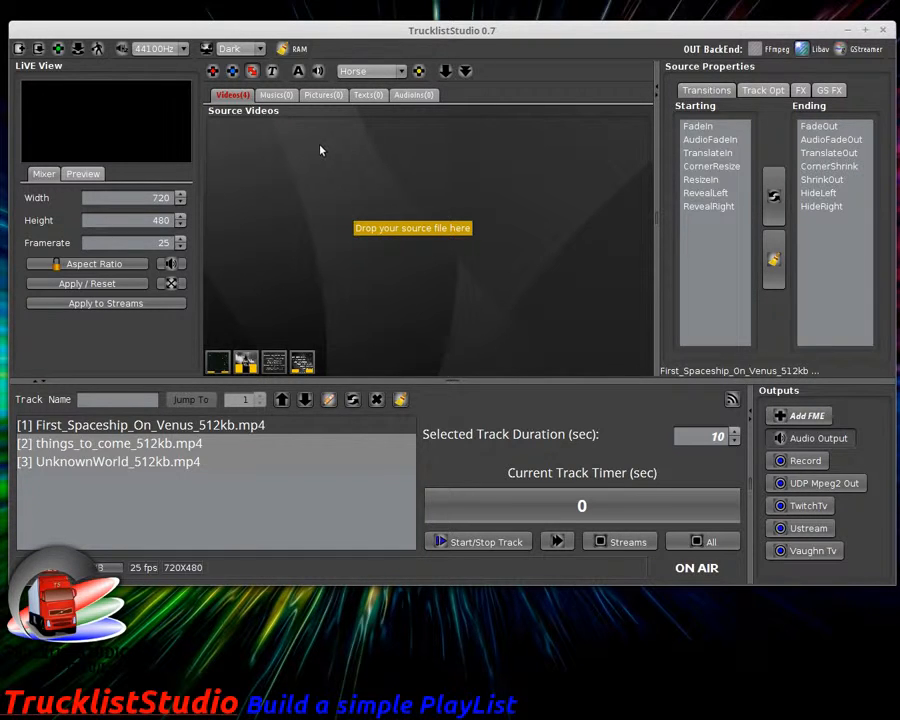
Step: Check the music and video source lists, then turn on media auto-track
left_click(286, 97)
left_click(231, 96)
left_click(272, 95)
left_click(224, 97)
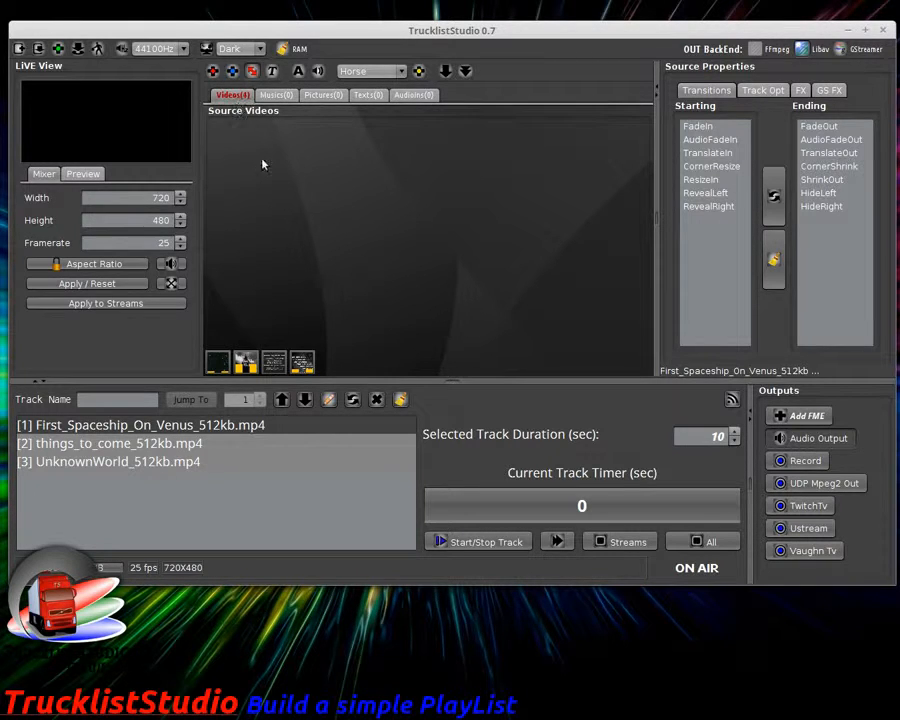
left_click(273, 72)
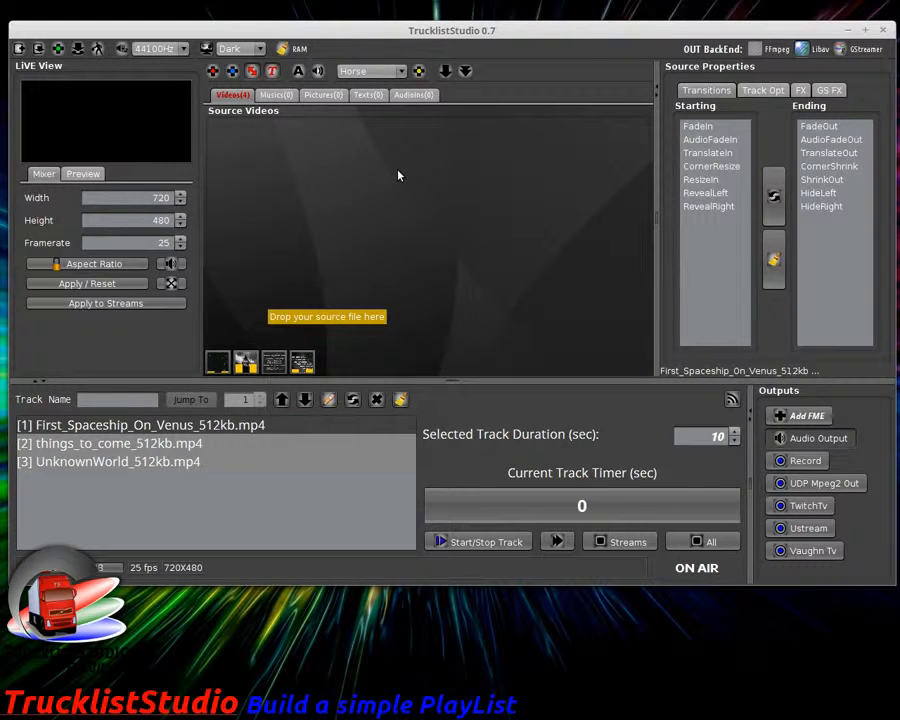
Step: Add the built-in Earth animation from the preset source list
left_click(378, 78)
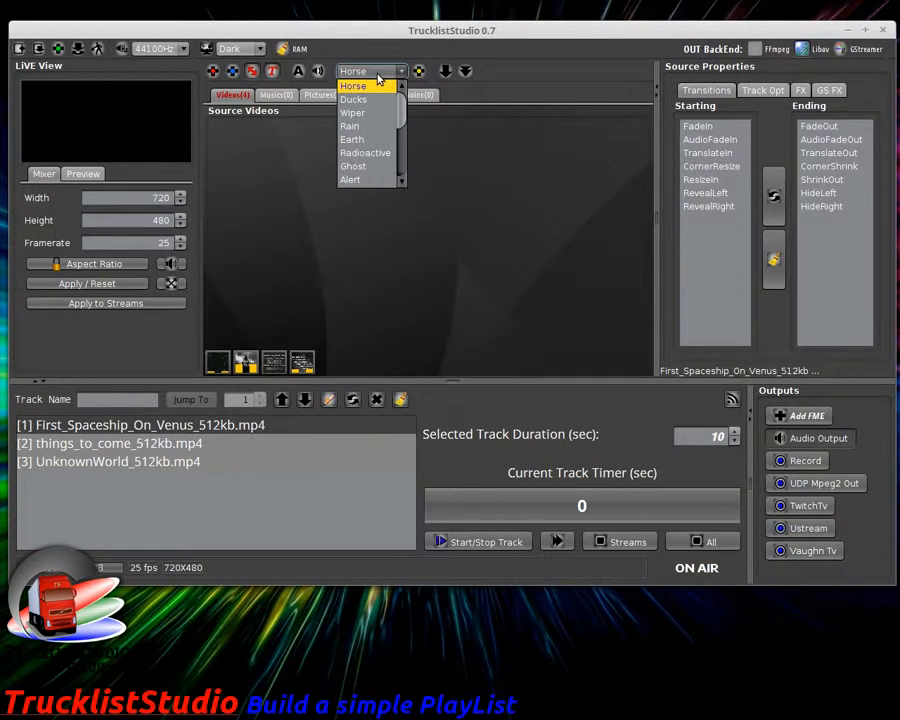
mouse_move(400, 108)
left_mouse_down()
mouse_move(403, 160)
mouse_move(405, 106)
left_mouse_up()
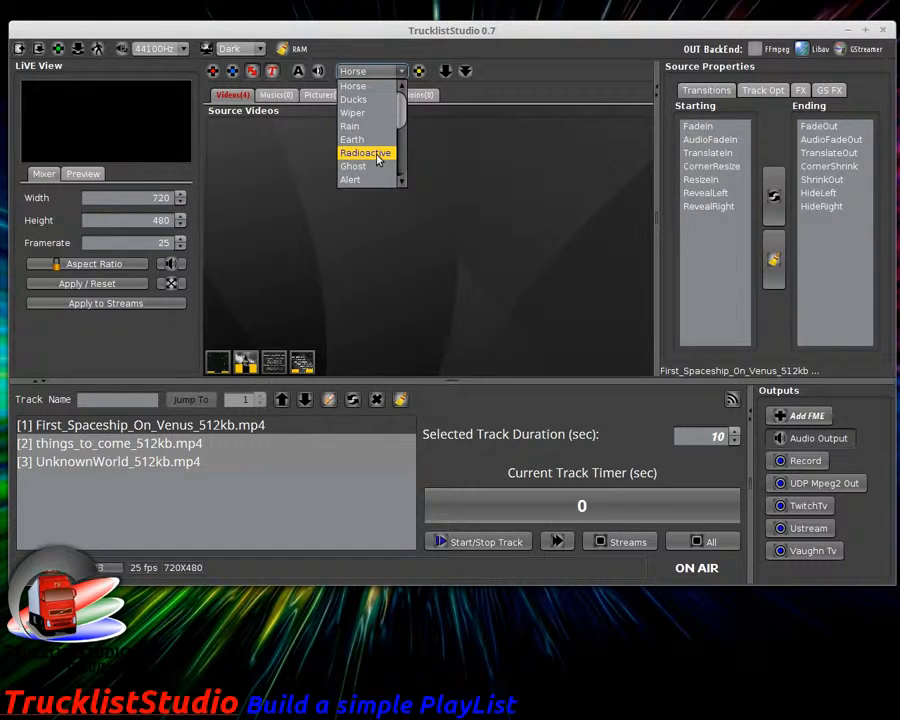
scroll(378, 158, "down", 4)
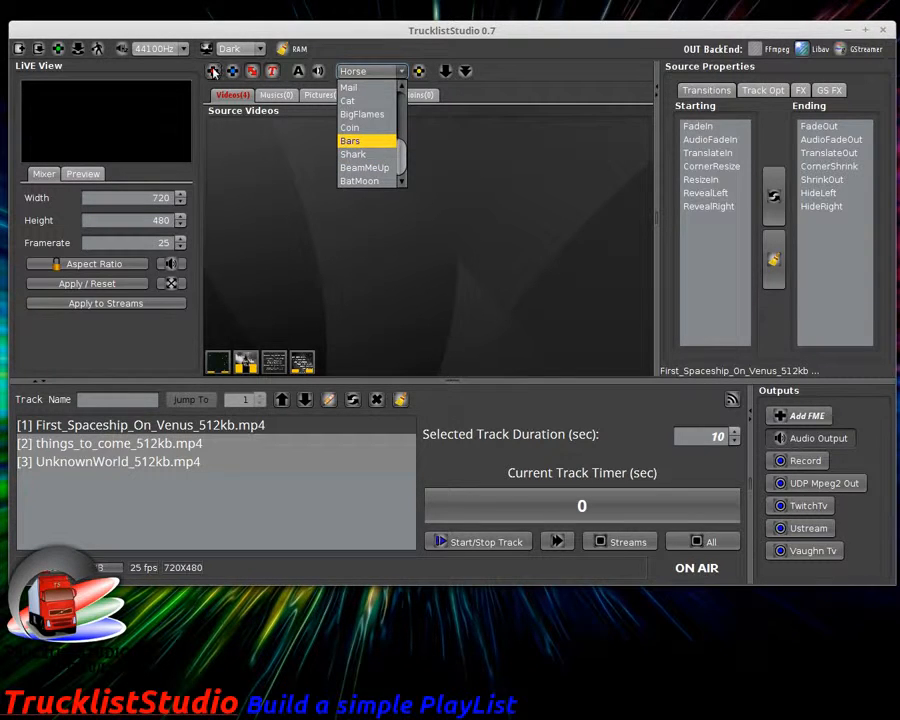
left_click(401, 70)
left_click(400, 70)
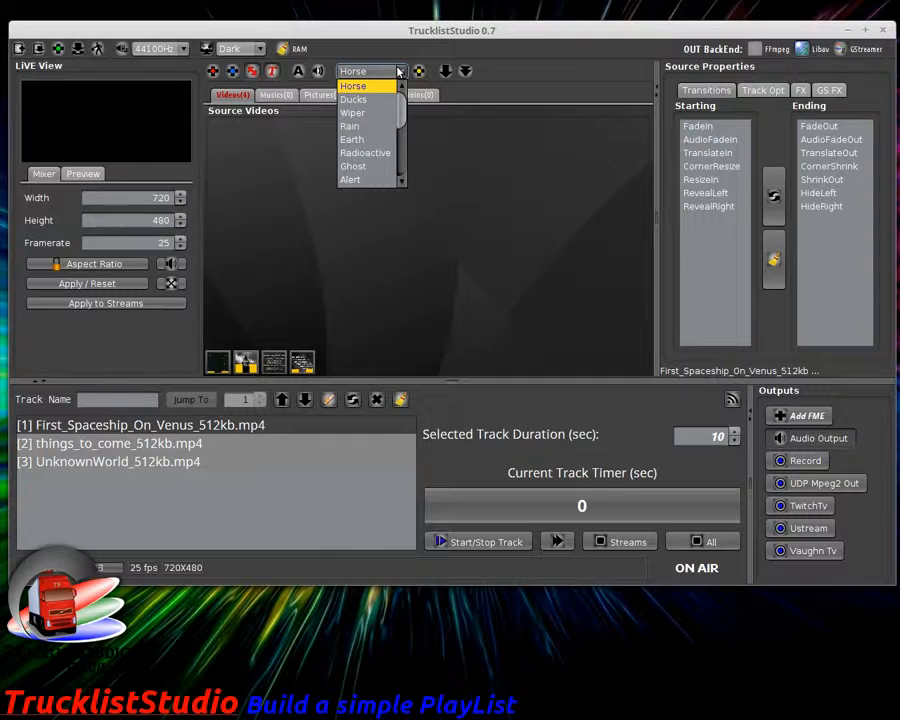
left_click(378, 140)
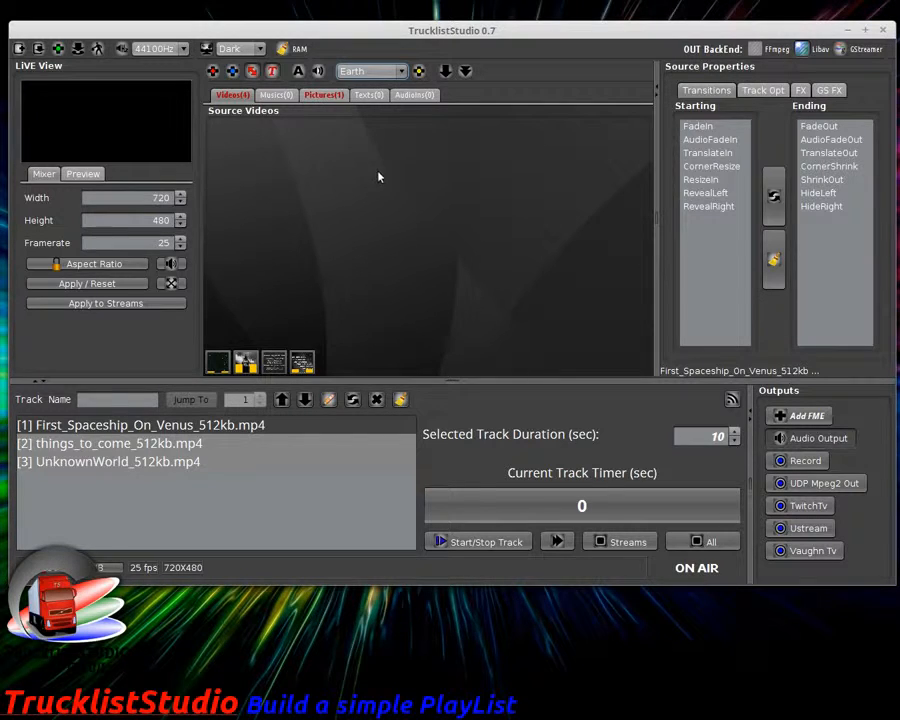
Step: Bring up the Earth picture source, centre its window, and briefly play the globe live
left_click(330, 96)
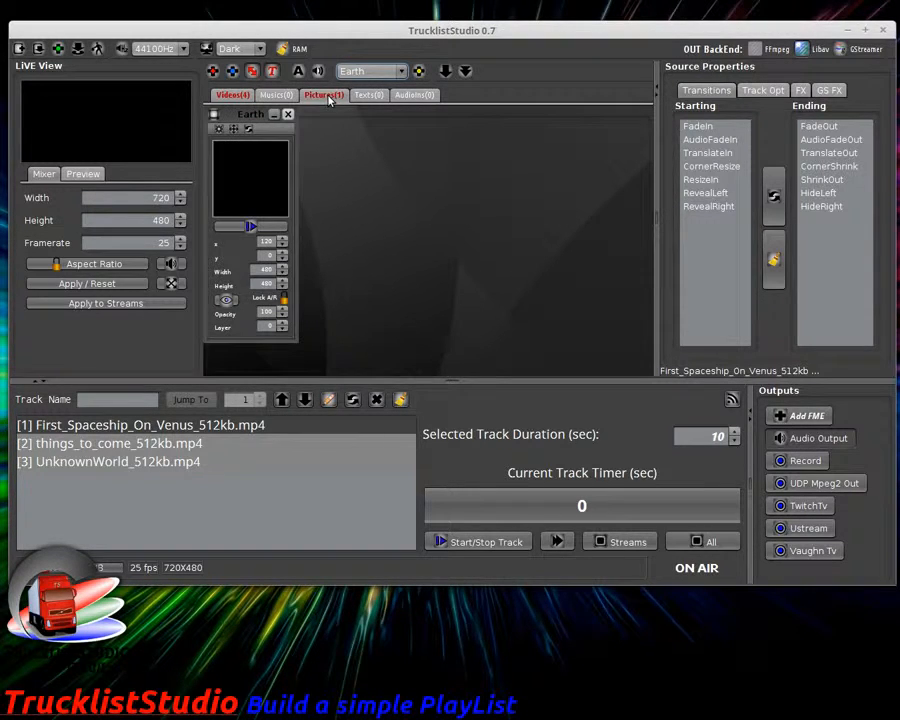
left_click_drag(257, 116, 494, 141)
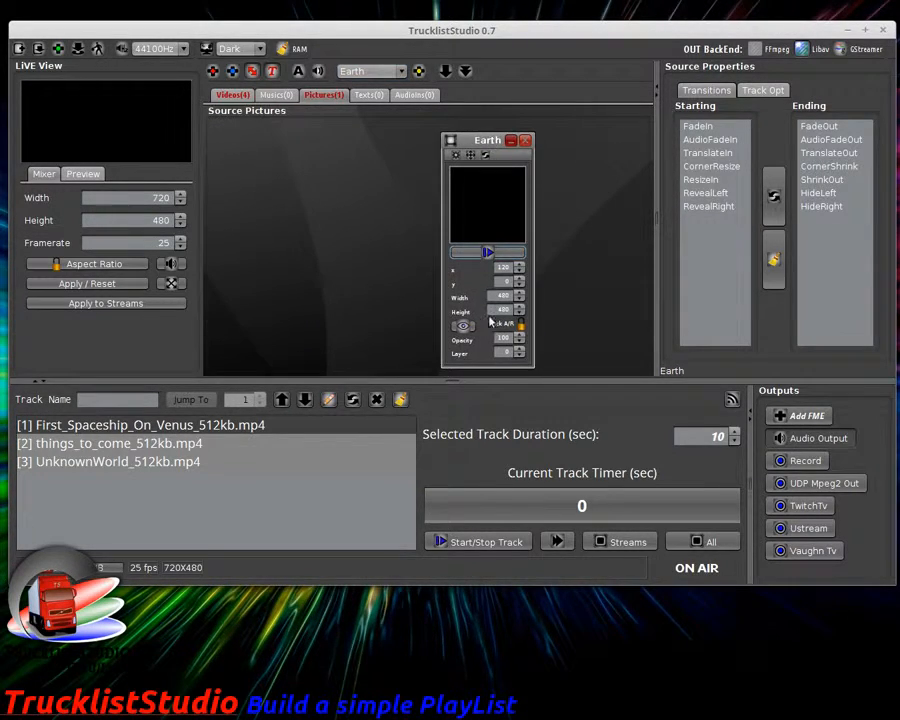
left_click(486, 254)
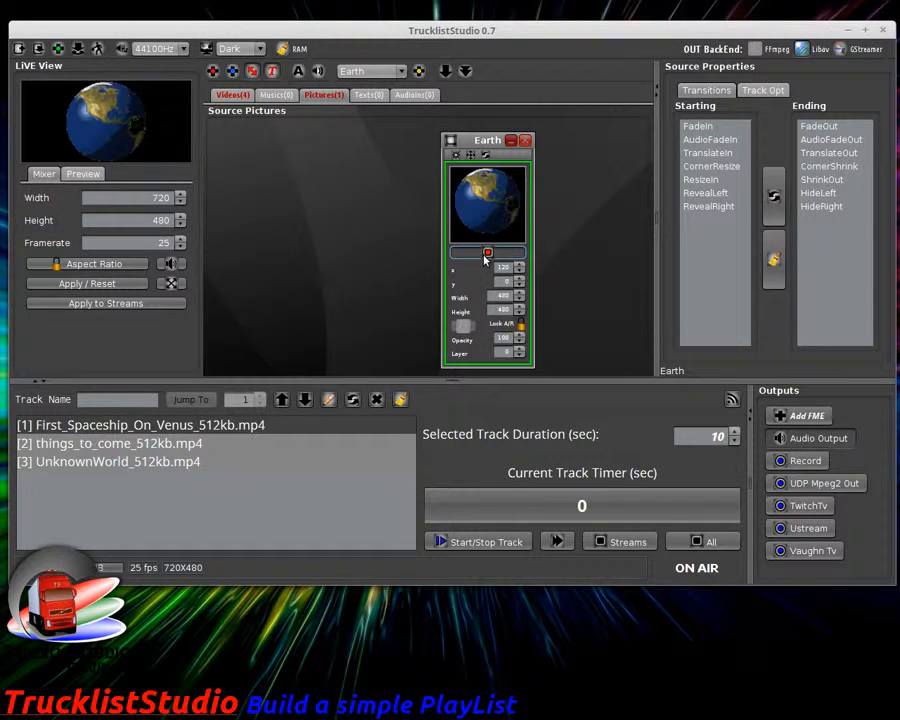
left_click(486, 254)
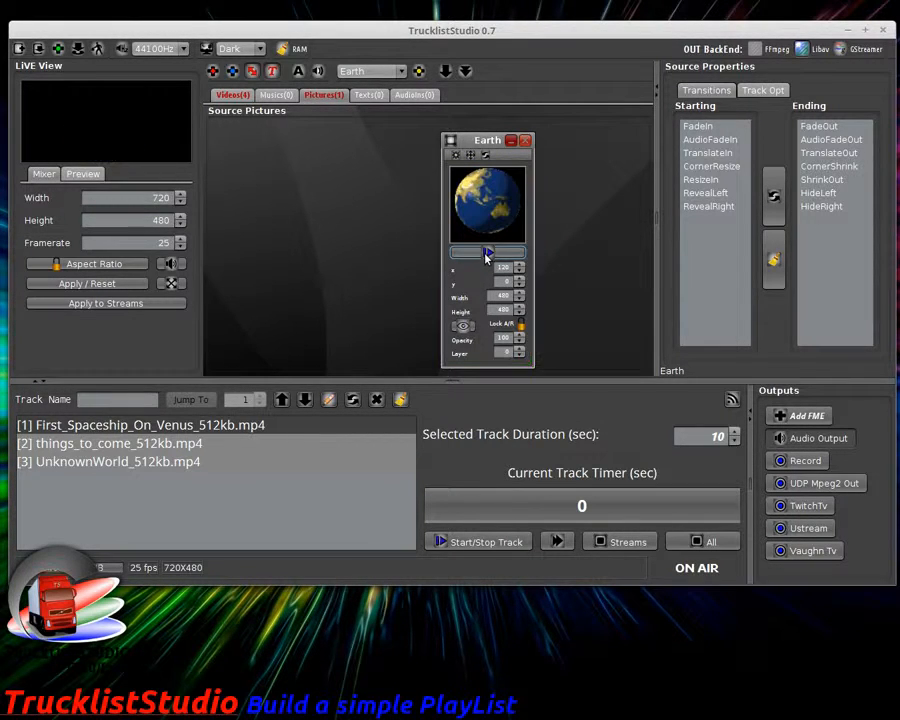
Step: Check the fast preview, return to the mixer, then play and stop the Earth globe again
left_click(78, 175)
left_click(50, 175)
left_click(487, 252)
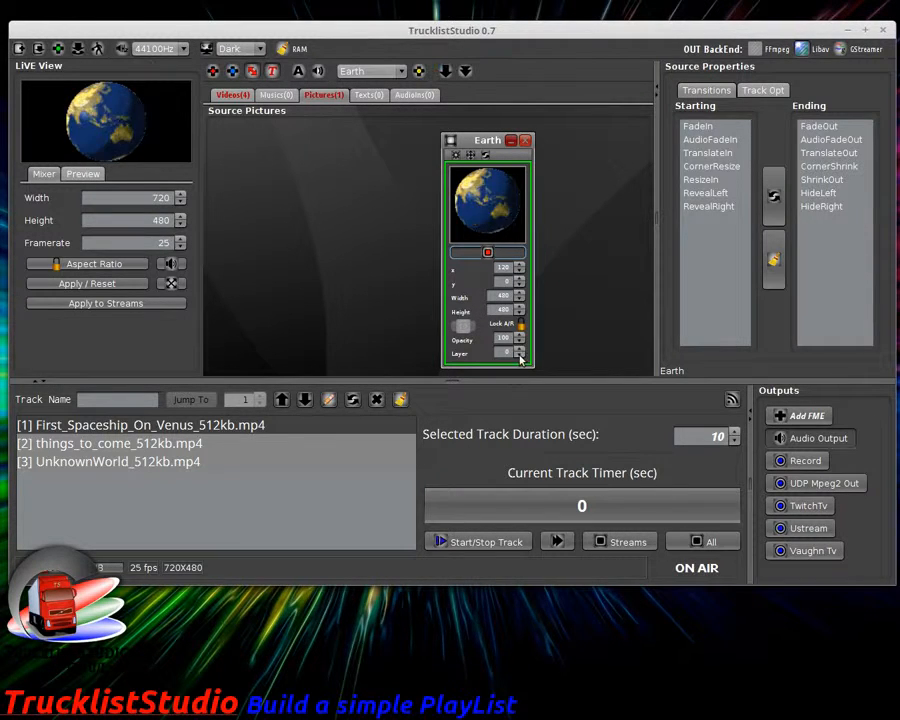
left_click(487, 253)
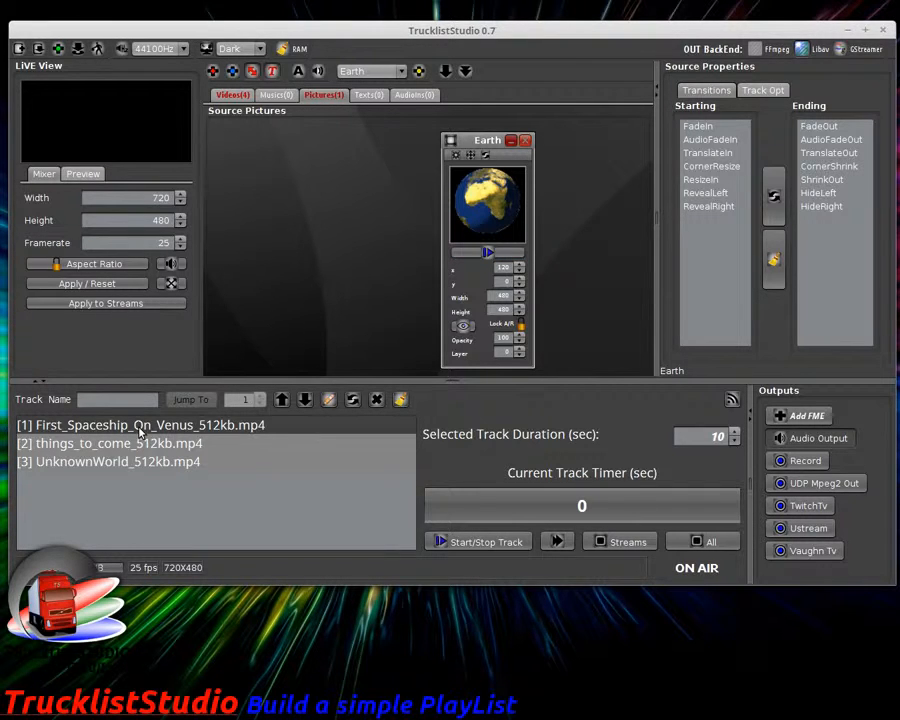
Step: Start the playlist, select First_Spaceship_On_Venus_512kb.mp4 and skip ahead two tracks
left_click(242, 96)
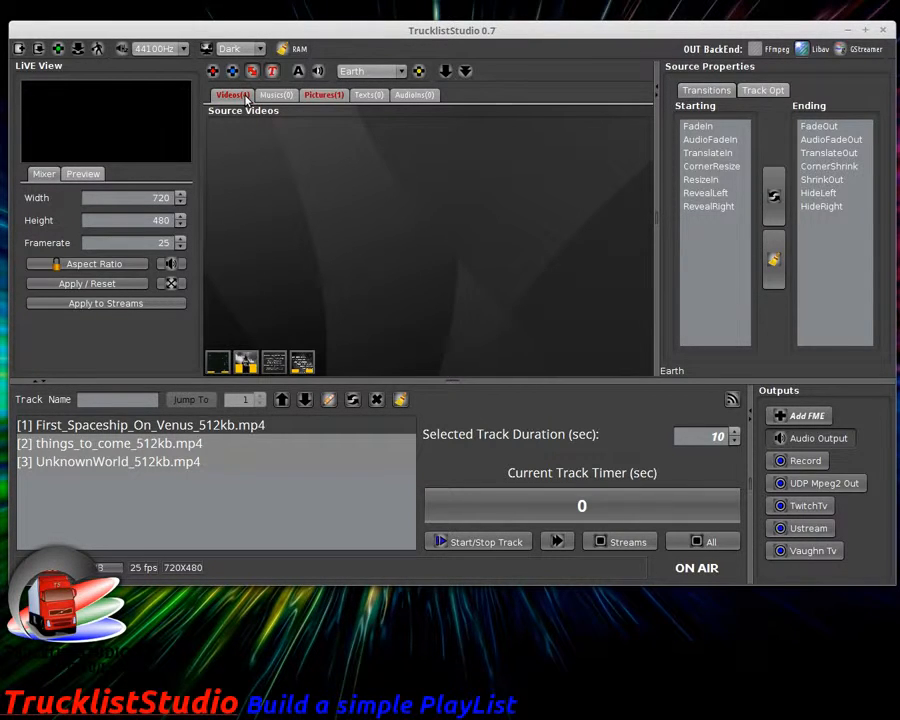
left_click(487, 543)
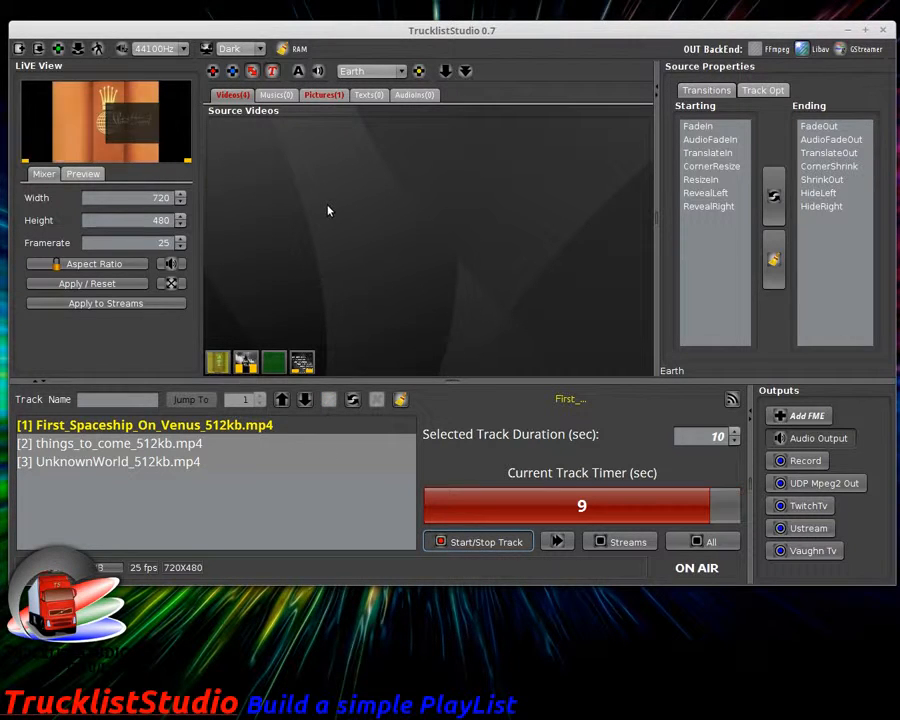
left_click(324, 95)
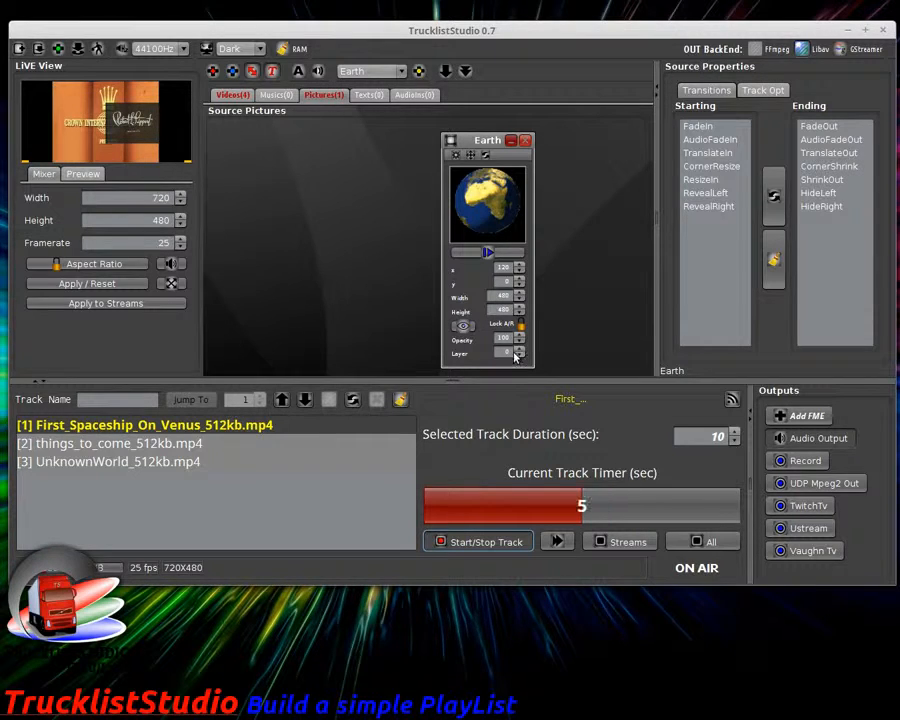
left_click(232, 95)
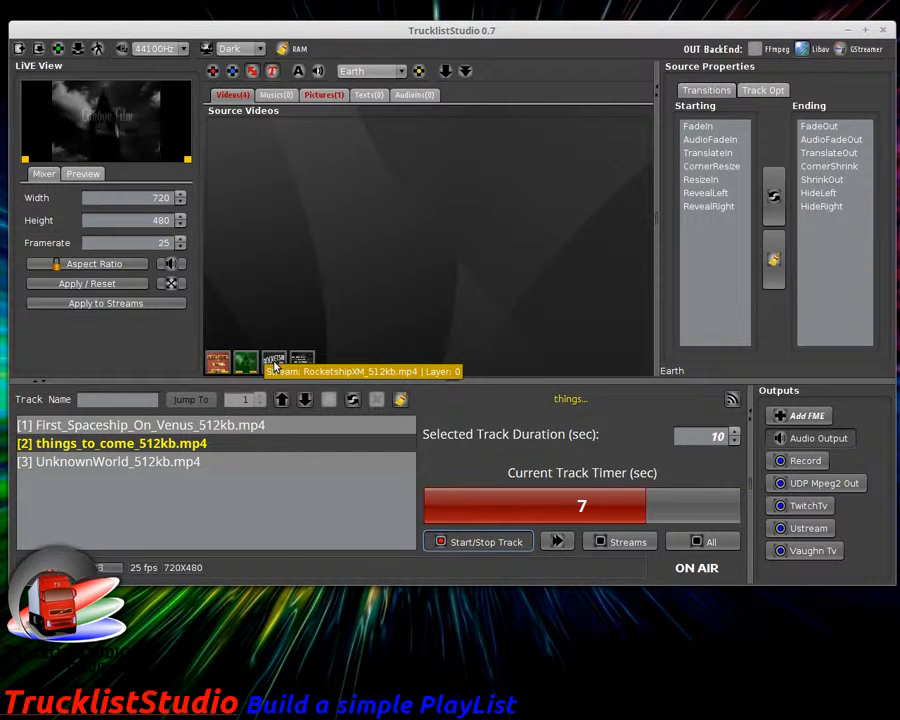
left_click(204, 430)
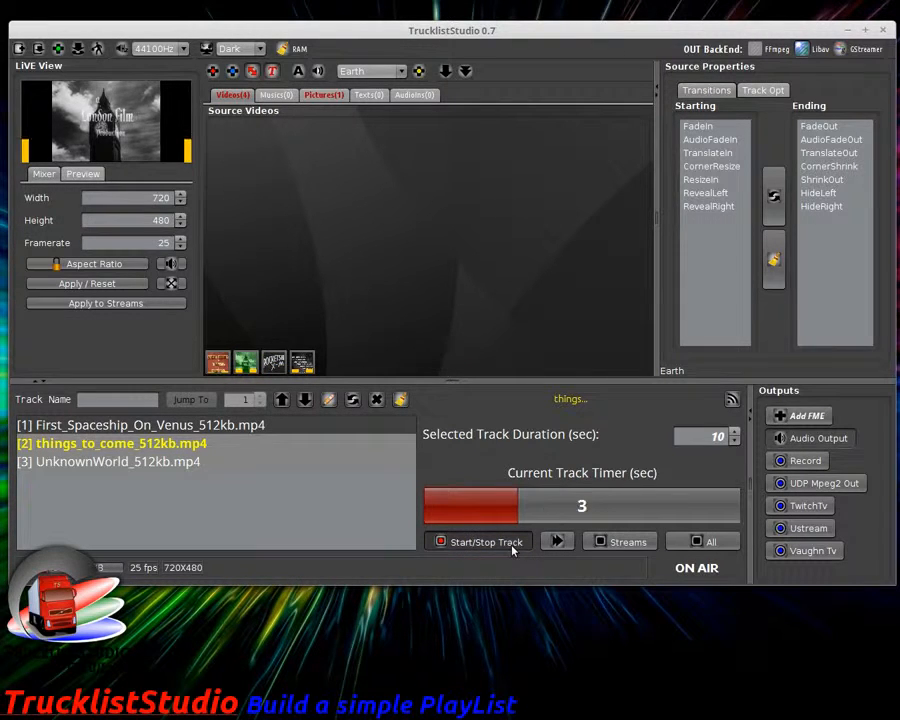
left_click(555, 541)
left_click(555, 541)
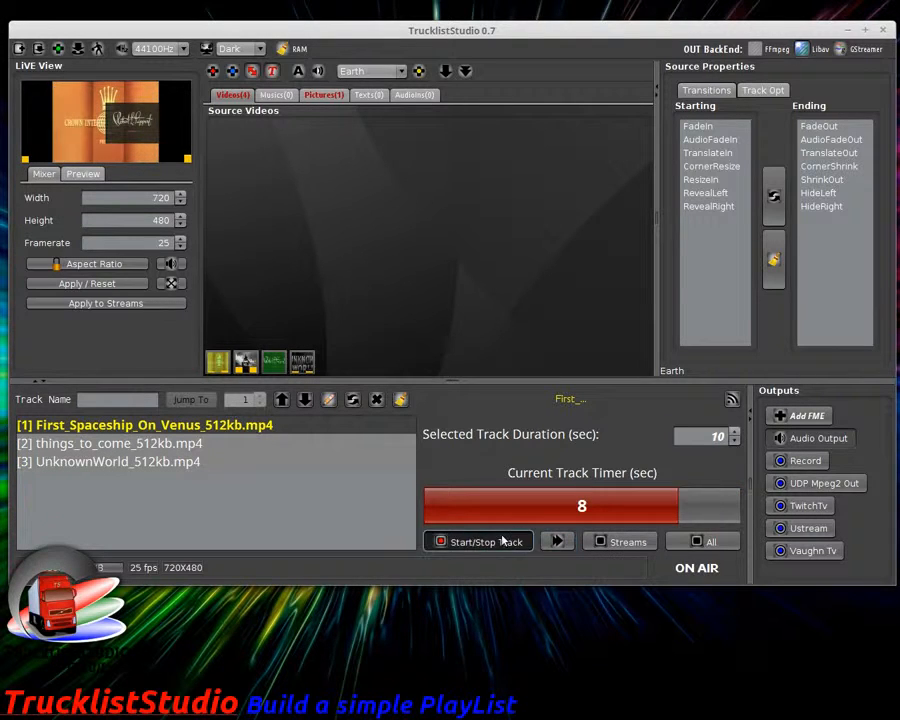
Step: Stop the track timer and raise the Earth picture's layer number
left_click(506, 541)
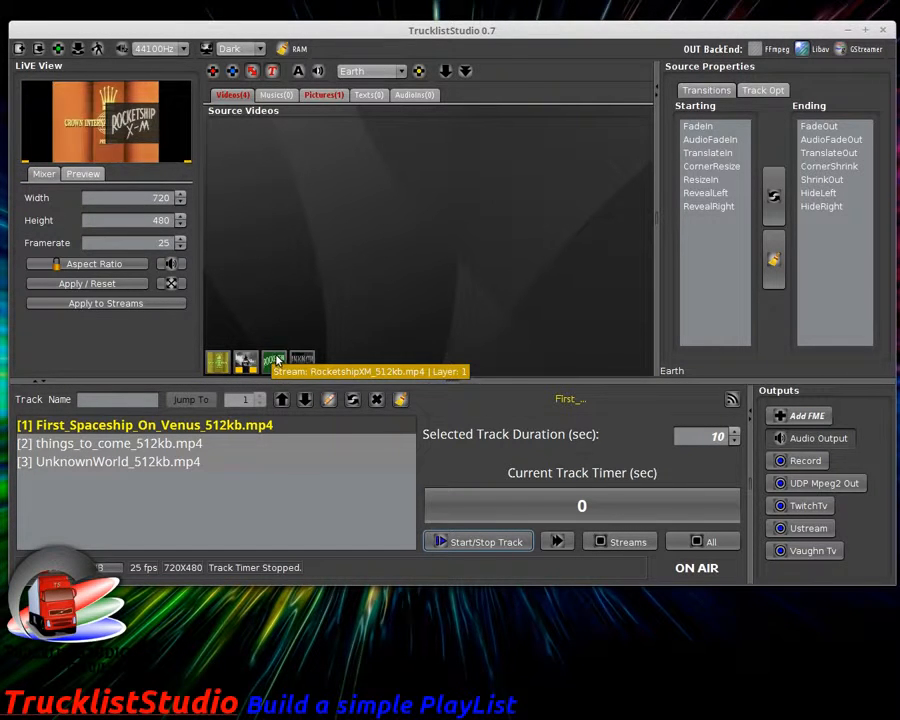
left_click(320, 93)
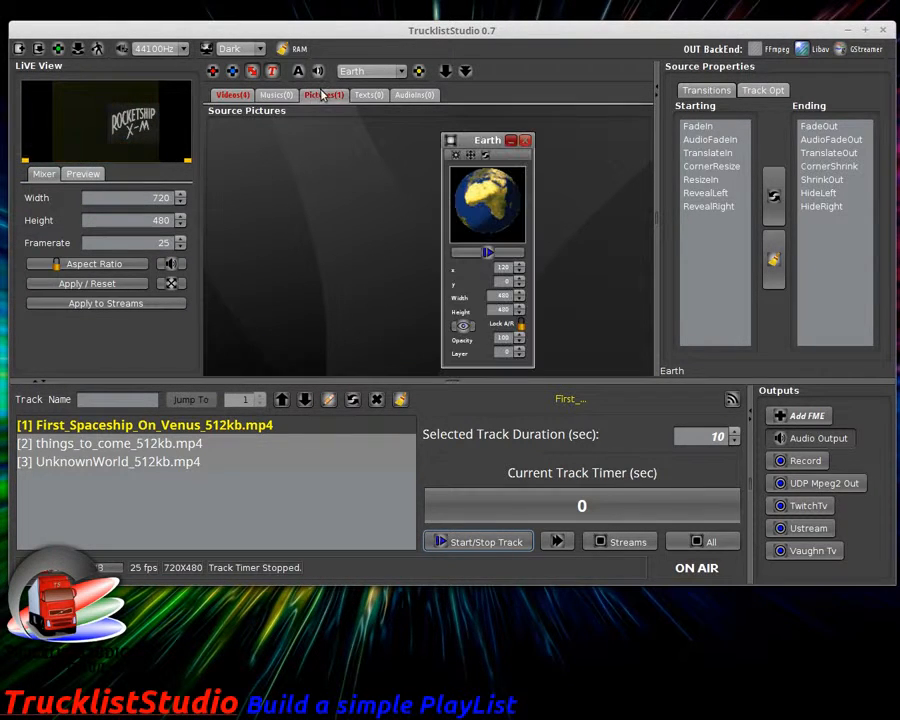
left_click(520, 349)
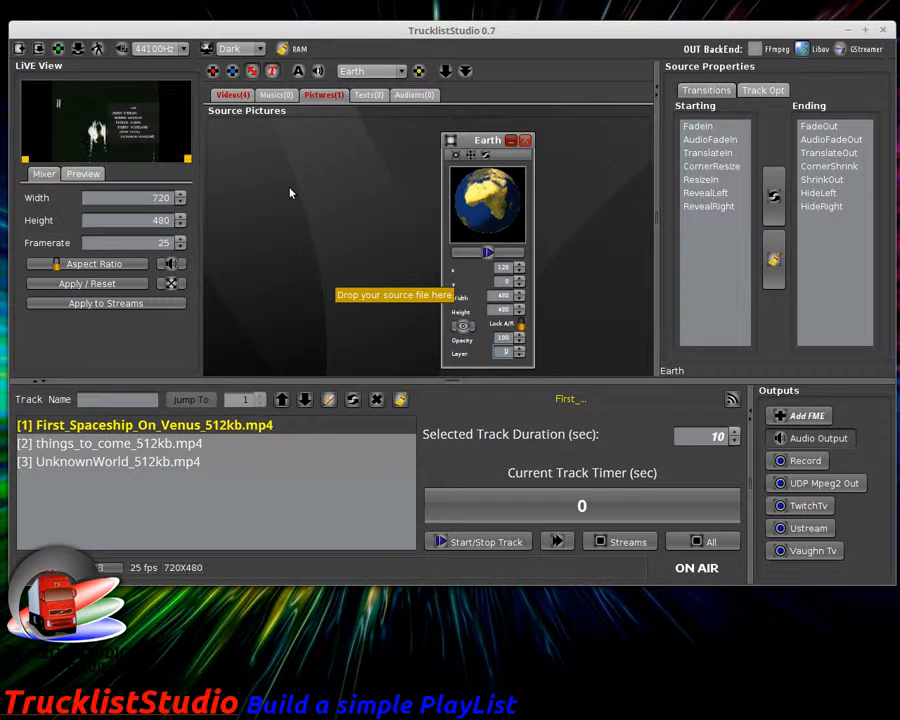
Step: Switch the live view to fast preview, move the Earth window left, and enable Earth's Preview Mode
left_click(83, 175)
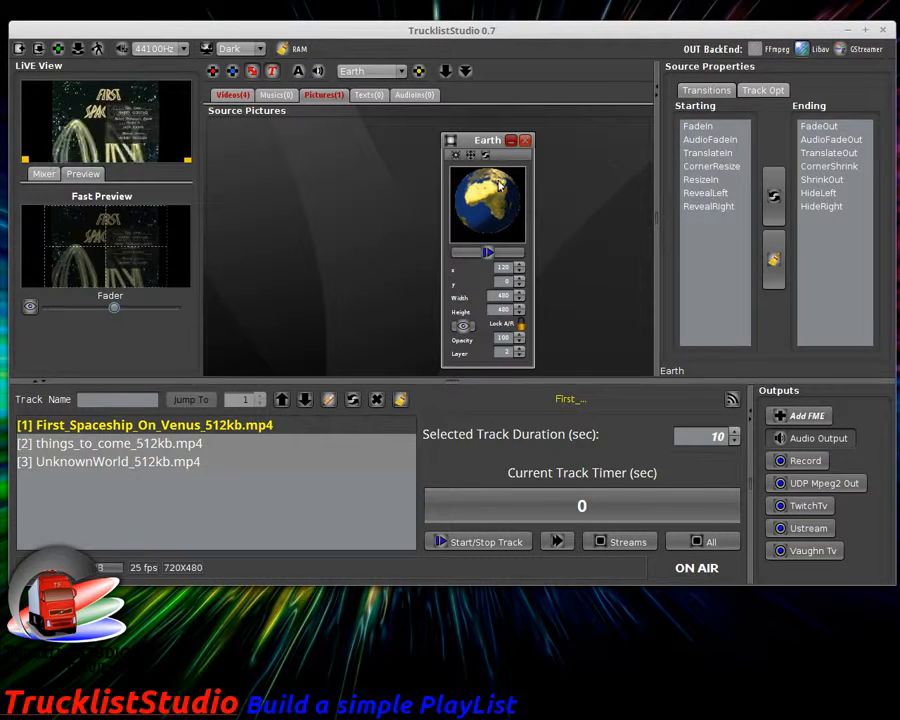
left_click_drag(512, 209, 362, 193)
scroll(362, 193, "up", 1)
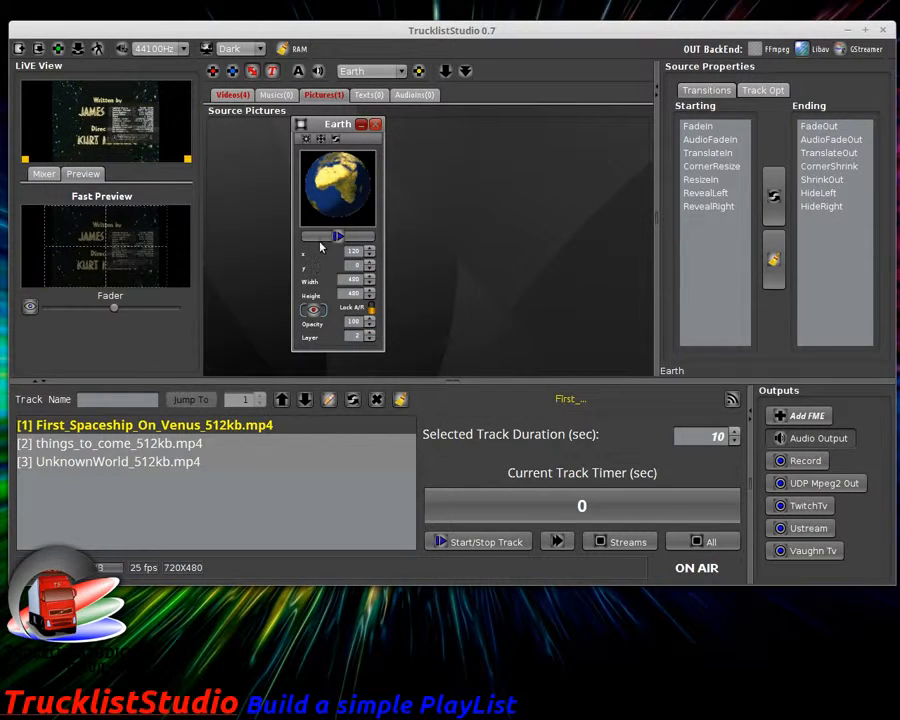
left_click(313, 311)
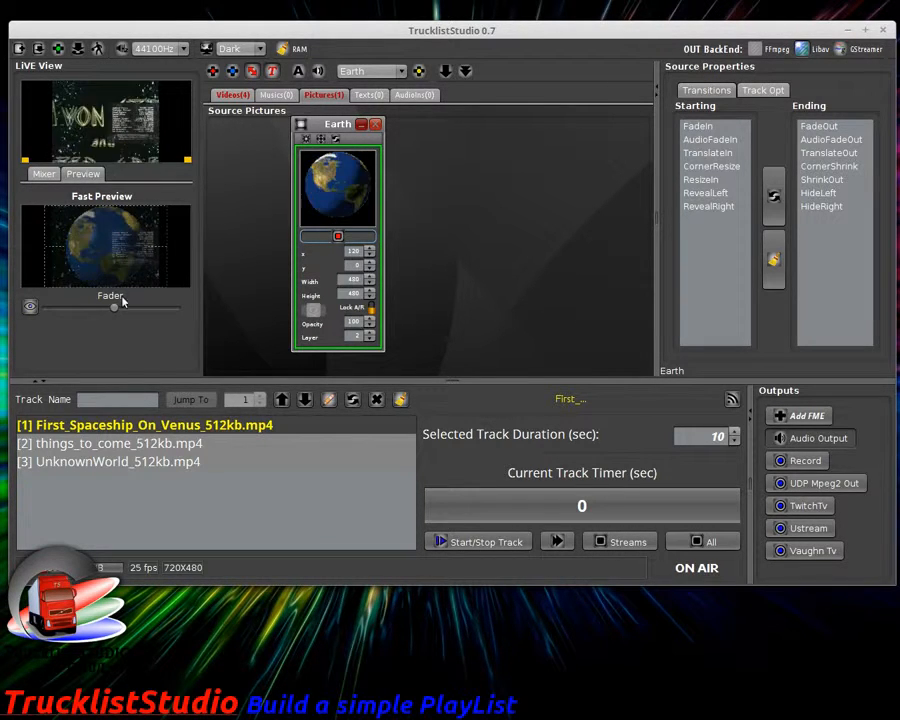
Step: Adjust the fader blend of the globe over the video, then show Earth's control sliders
left_click_drag(116, 307, 165, 311)
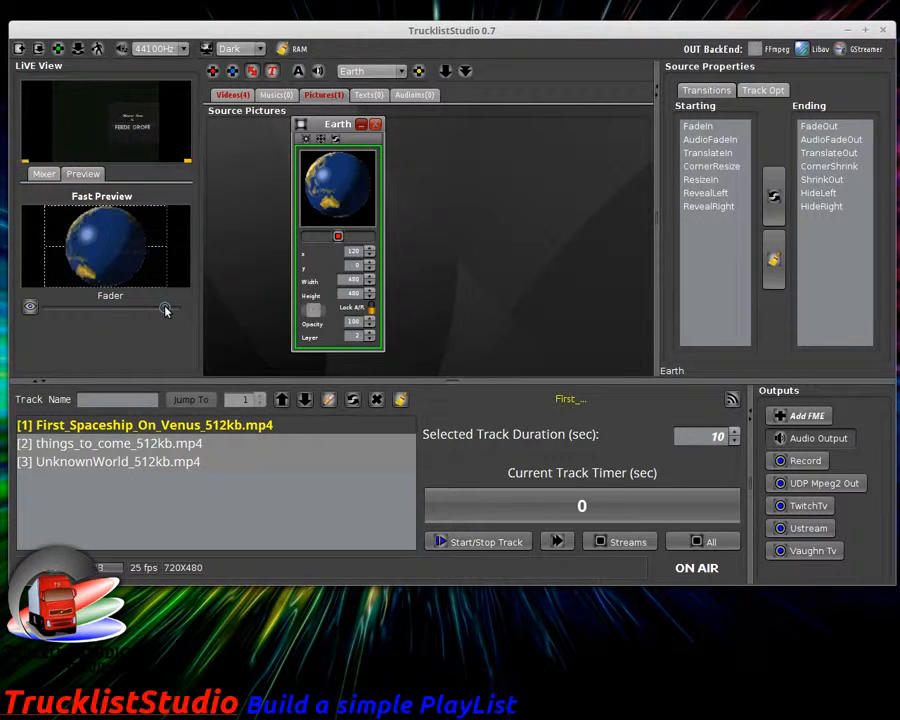
left_click_drag(166, 311, 78, 309)
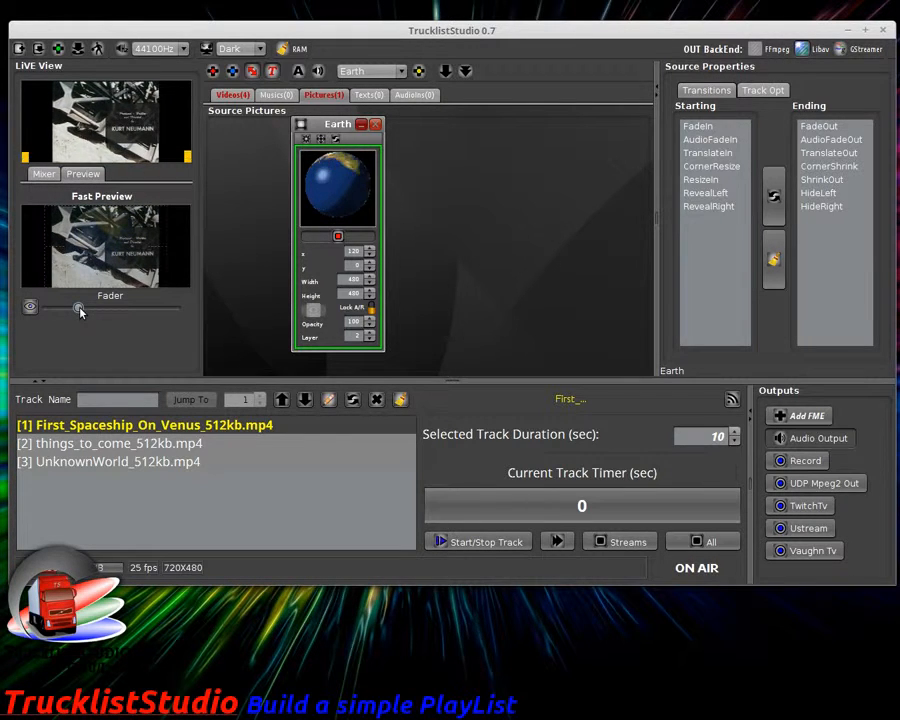
left_click_drag(78, 311, 143, 309)
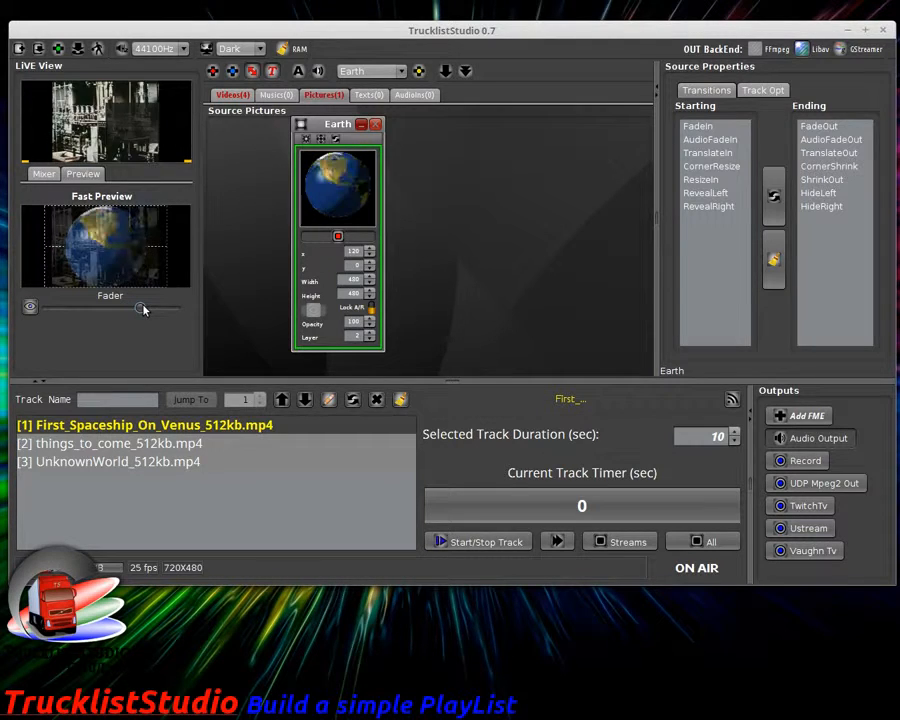
left_click(306, 138)
left_click(340, 150)
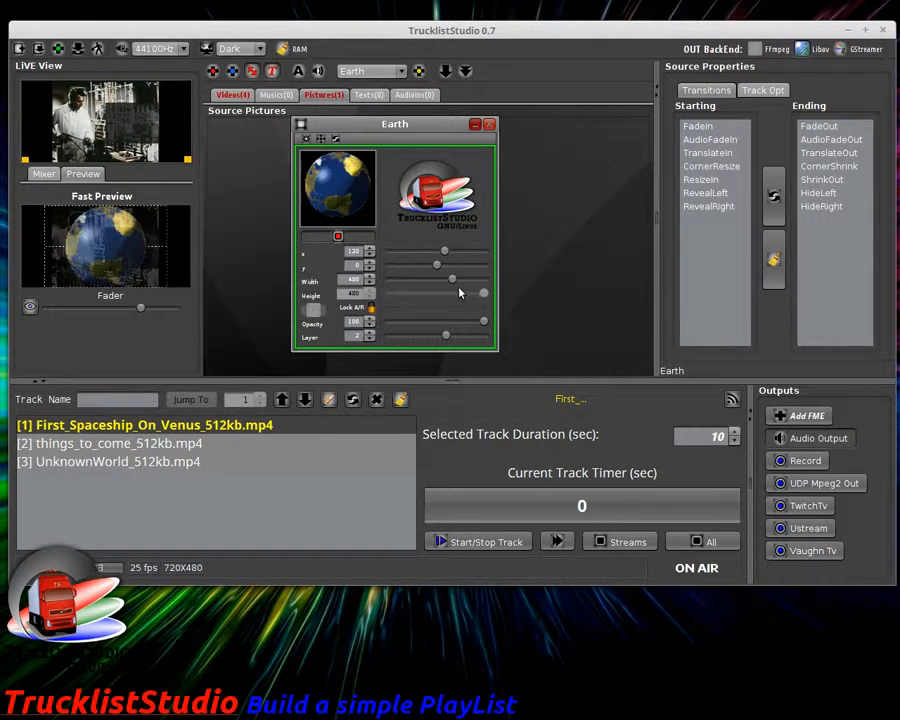
Step: Shrink Earth to 76×76 at x 622, y 280 in the lower-right corner and toggle its playback
left_click_drag(453, 282, 479, 251)
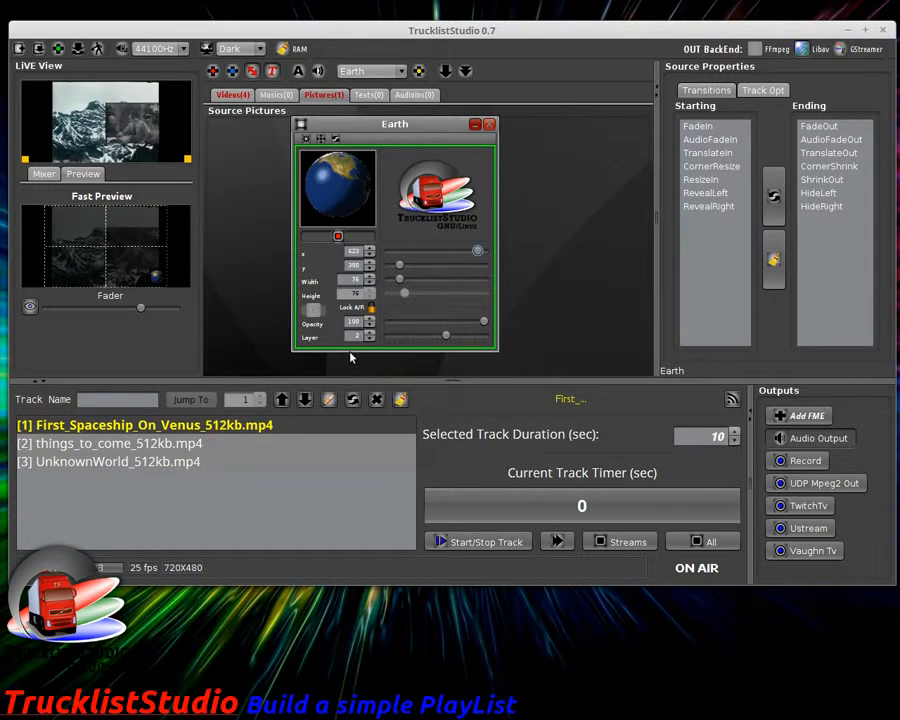
left_click(338, 237)
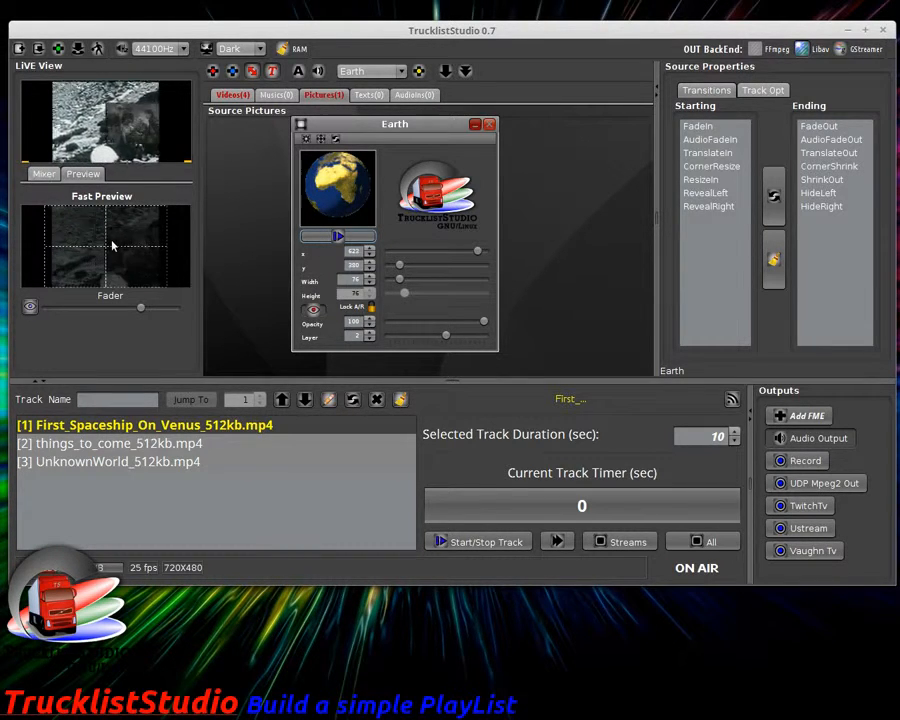
Step: Return to the Mixer view, turn off Earth's Preview Mode, and put the small globe on air
left_click(44, 174)
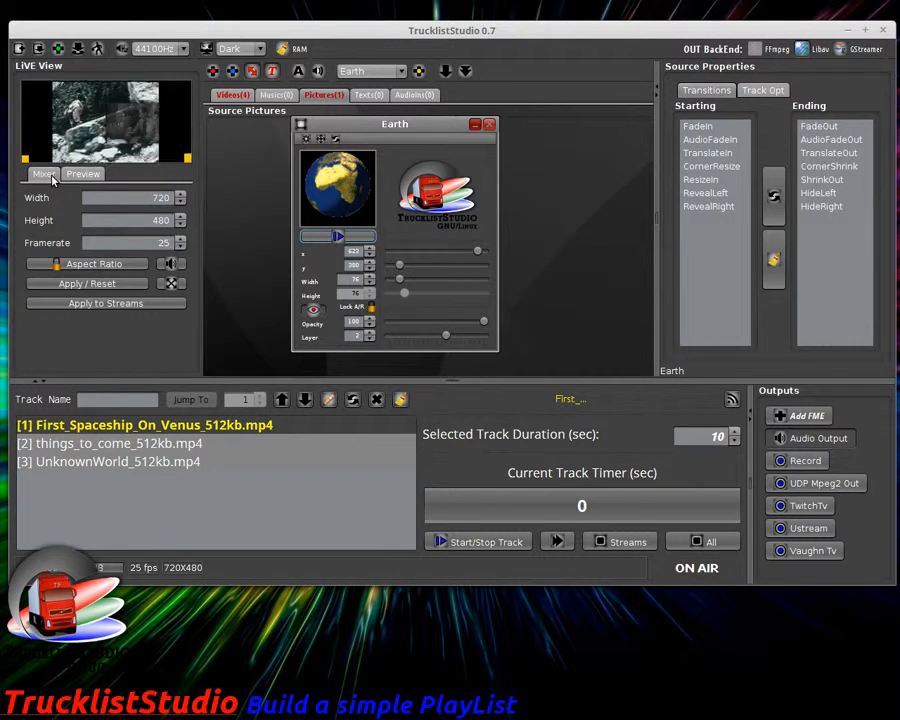
left_click(316, 316)
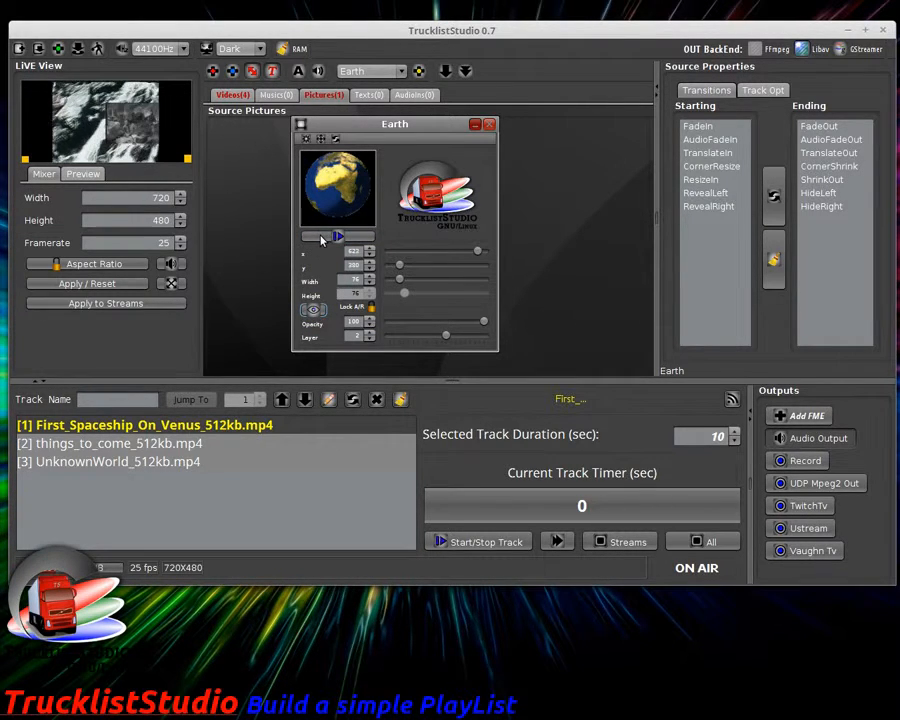
left_click(322, 238)
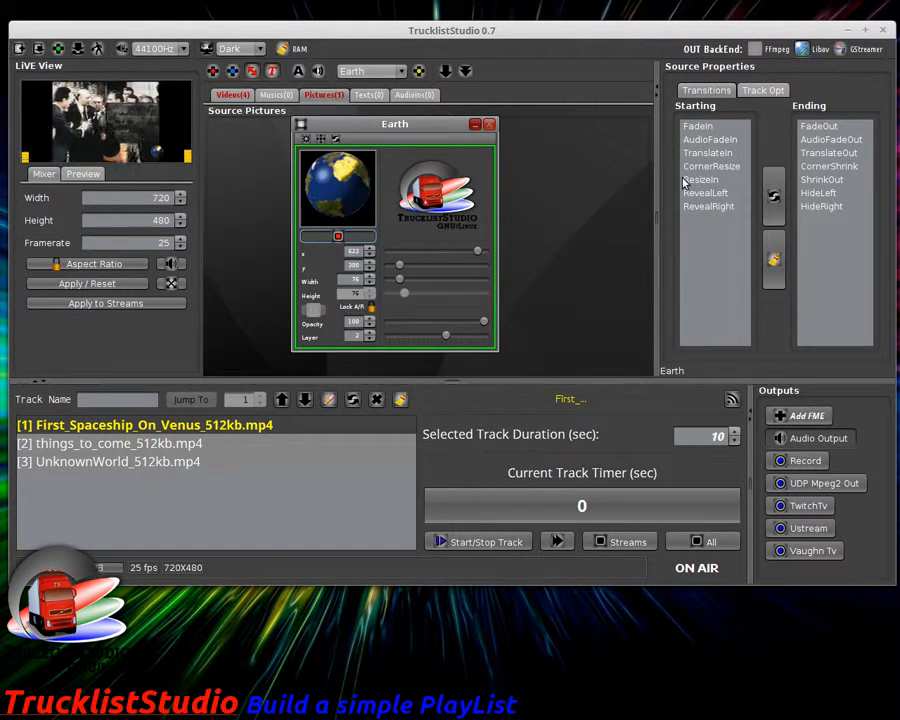
Step: Copy the Earth picture's state and settings to all playlist tracks via Track Opt, then minimise its window
left_click_drag(361, 128, 410, 131)
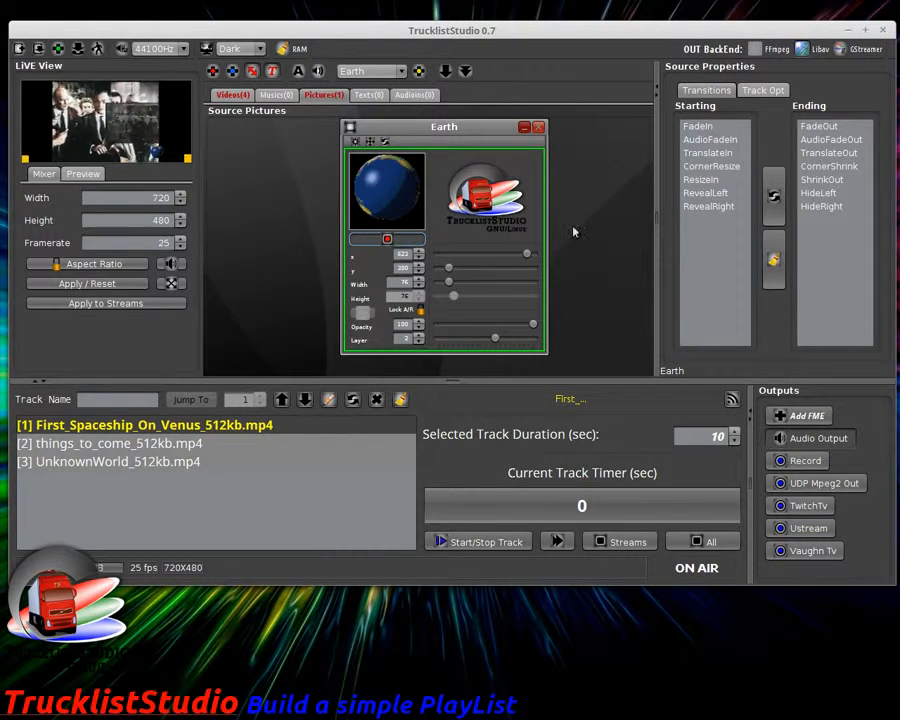
left_click(748, 89)
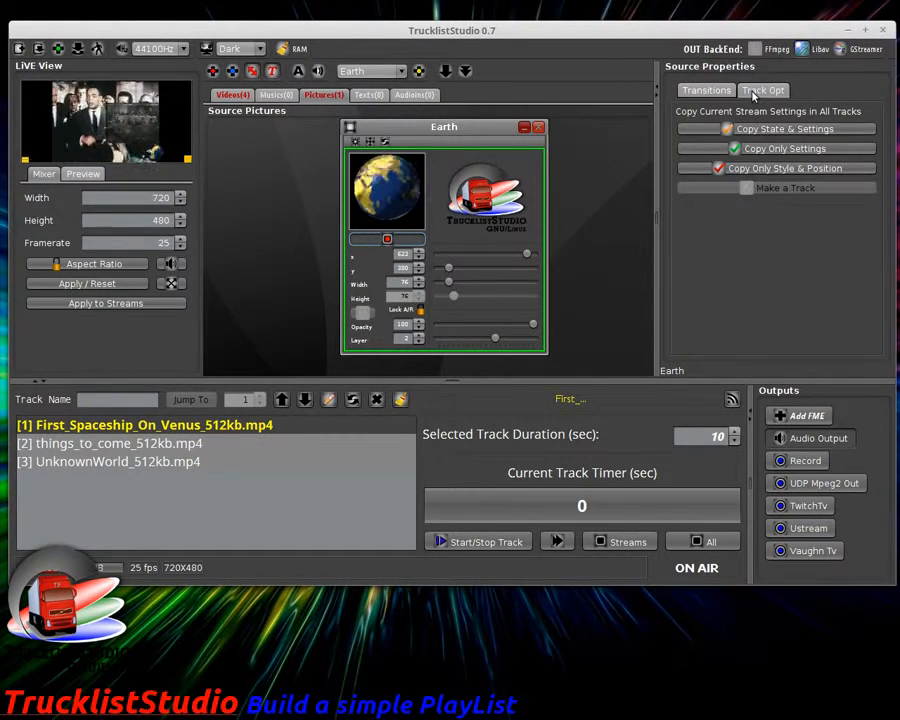
left_click(787, 130)
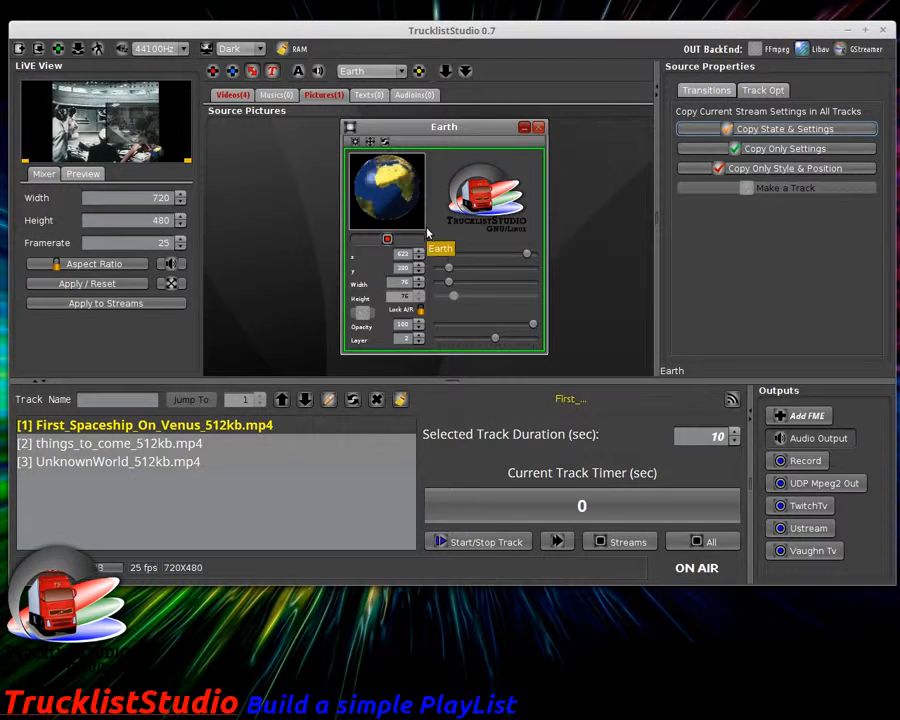
left_click(523, 127)
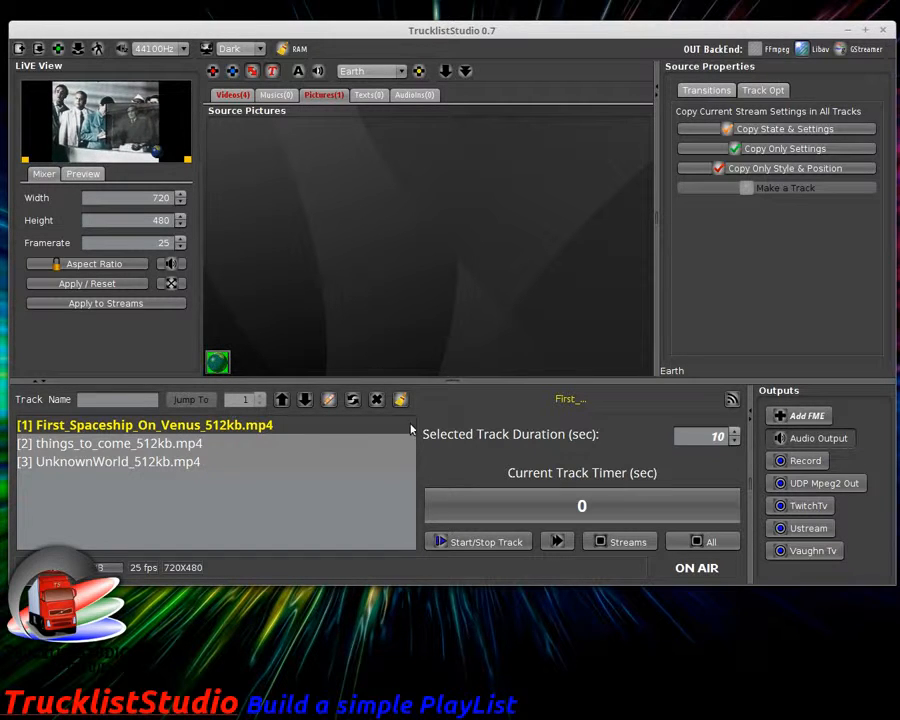
Step: Run the playlist from track 1 to check the Earth overlay, stop the timer, and show the video sources
double_click(200, 425)
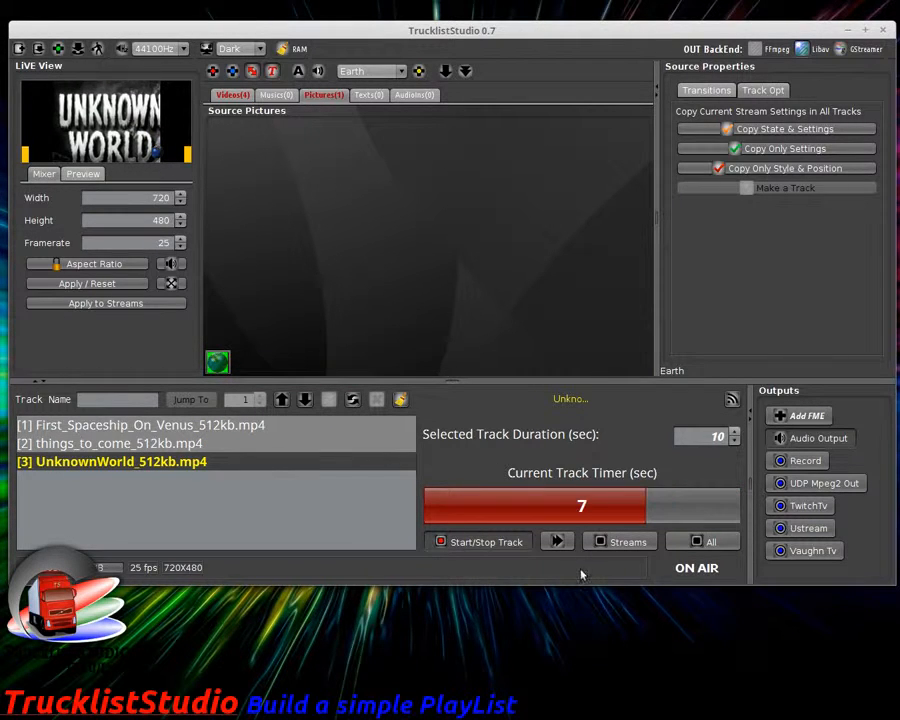
left_click(520, 542)
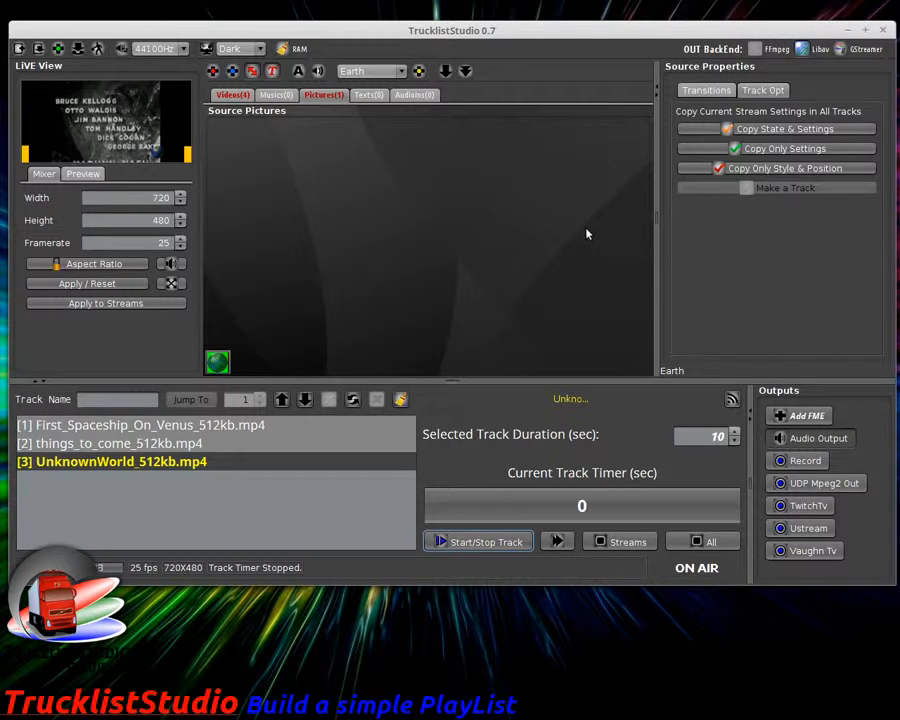
left_click(277, 96)
left_click(232, 95)
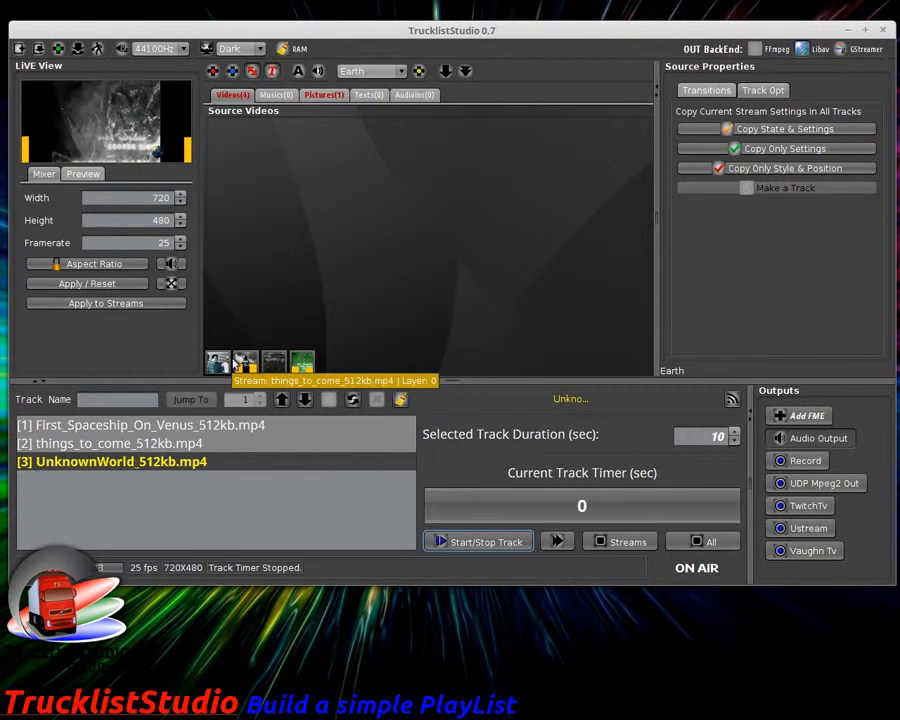
Step: Open the First_Spaceship_On_Venus video's properties window and move it right
left_click(273, 364)
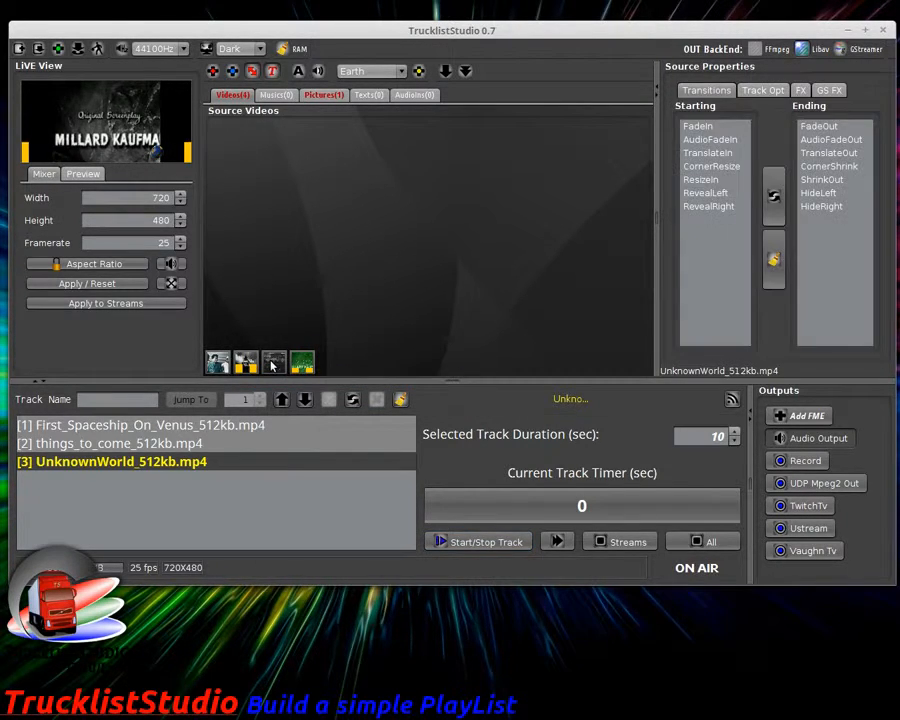
double_click(217, 362)
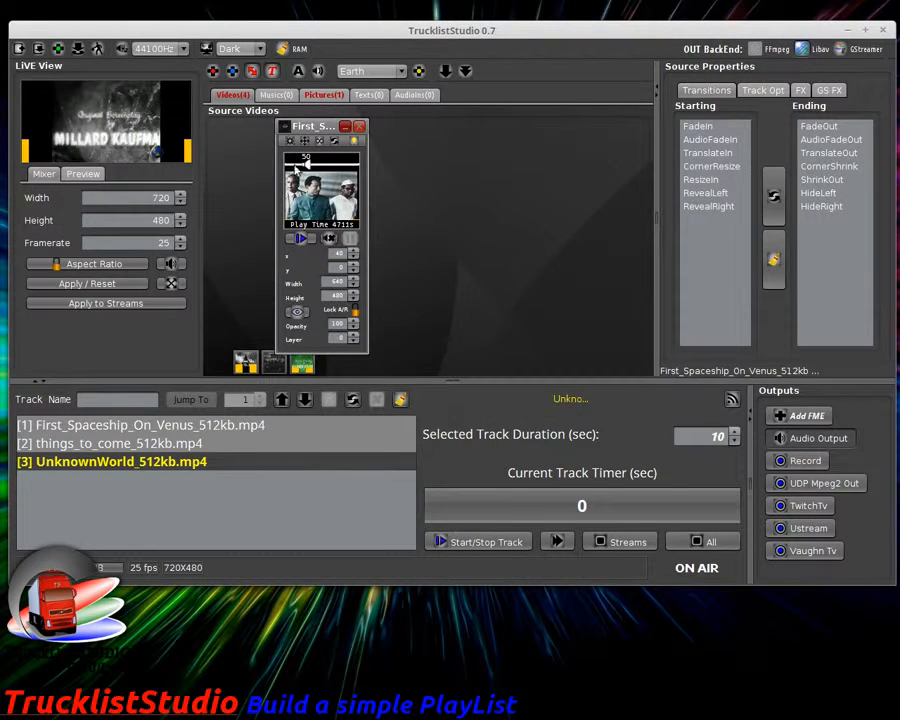
left_click_drag(310, 126, 441, 120)
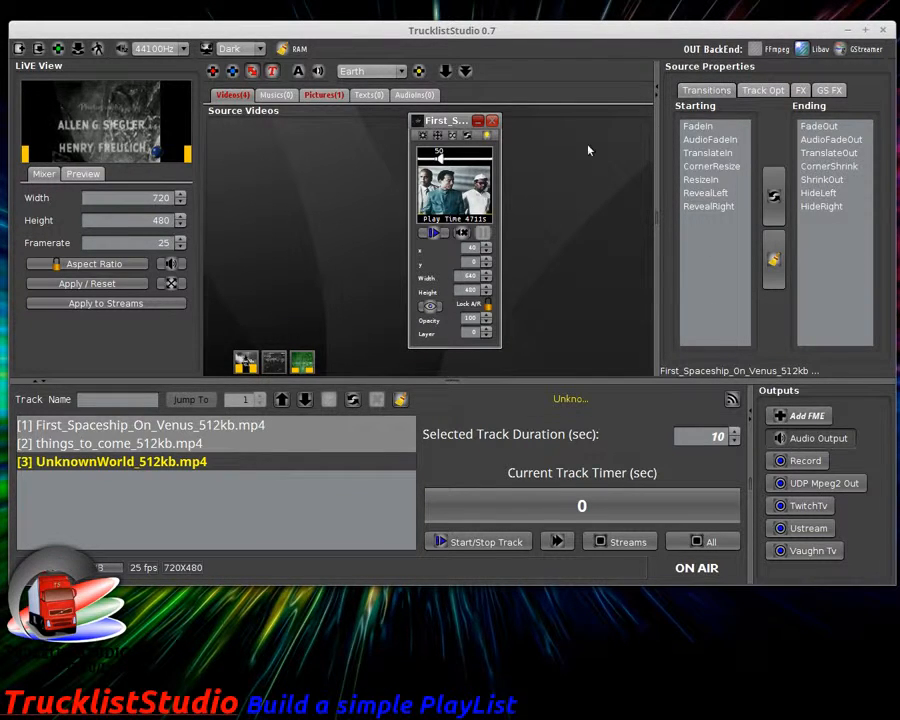
Step: Browse the clip's video effects list and decoding backend choice without changing anything
left_click(760, 91)
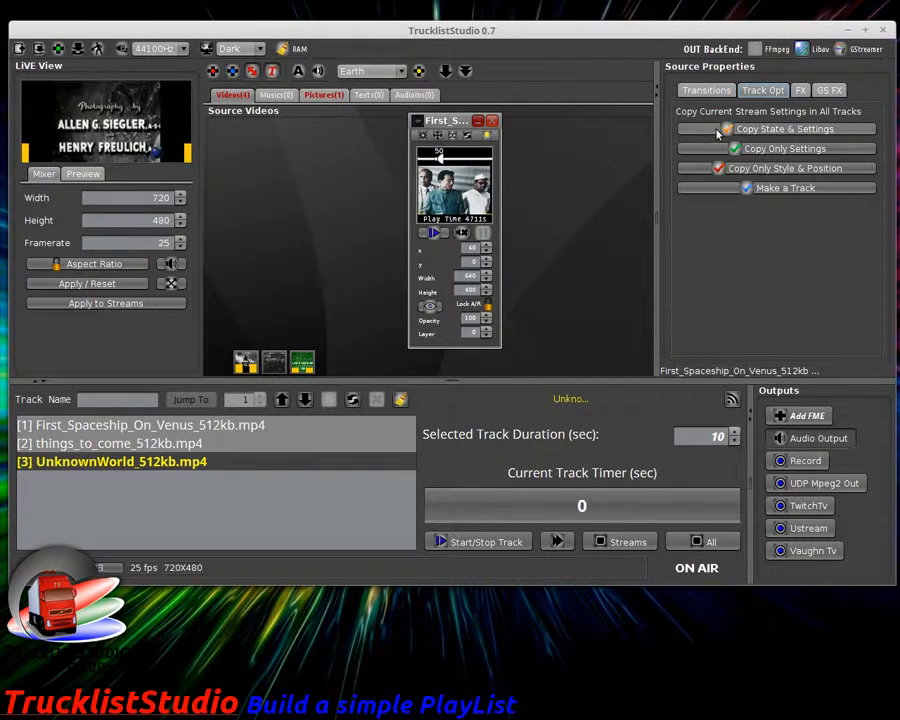
left_click(801, 91)
left_click(795, 115)
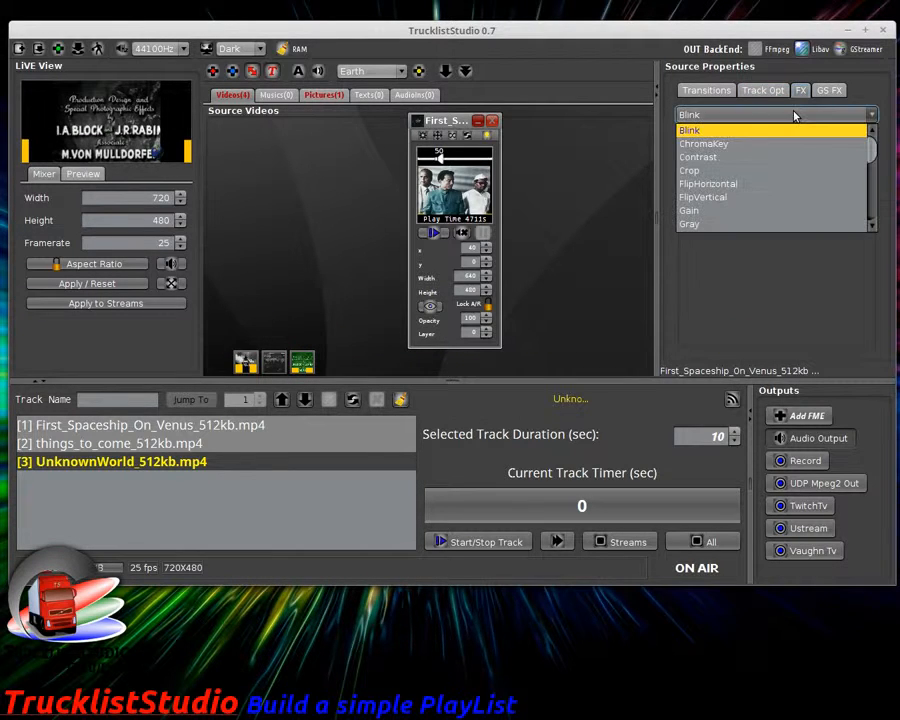
scroll(784, 160, "down", 5)
scroll(784, 160, "up", 5)
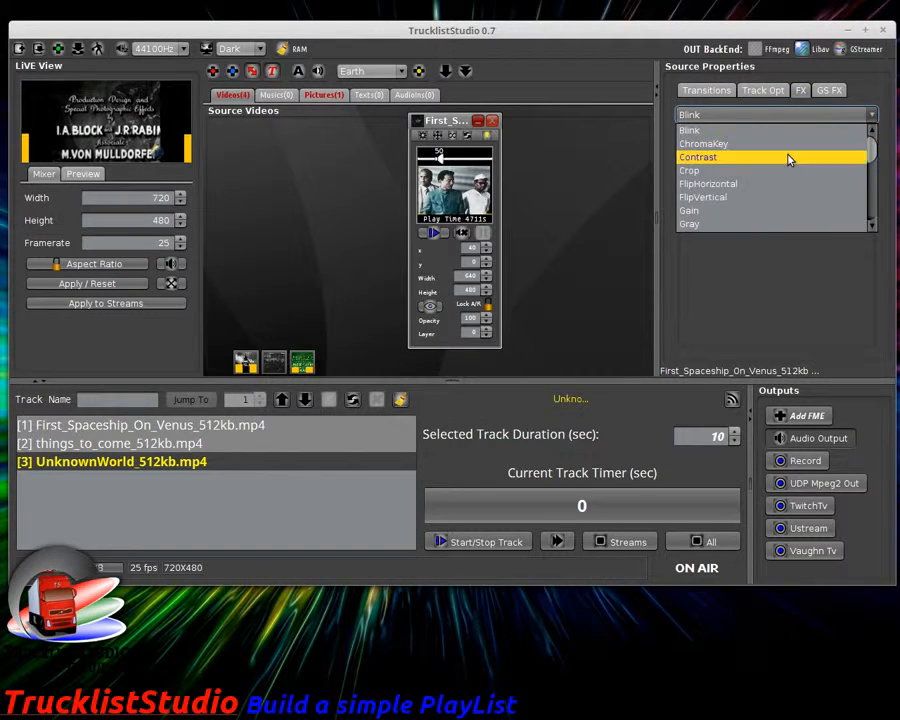
left_click(827, 93)
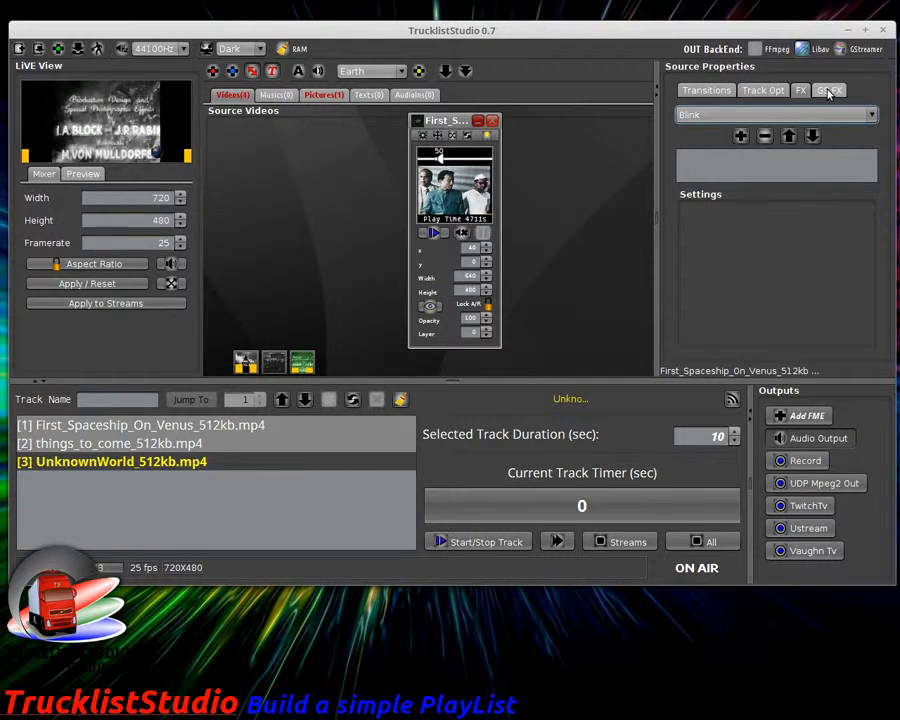
left_click(829, 92)
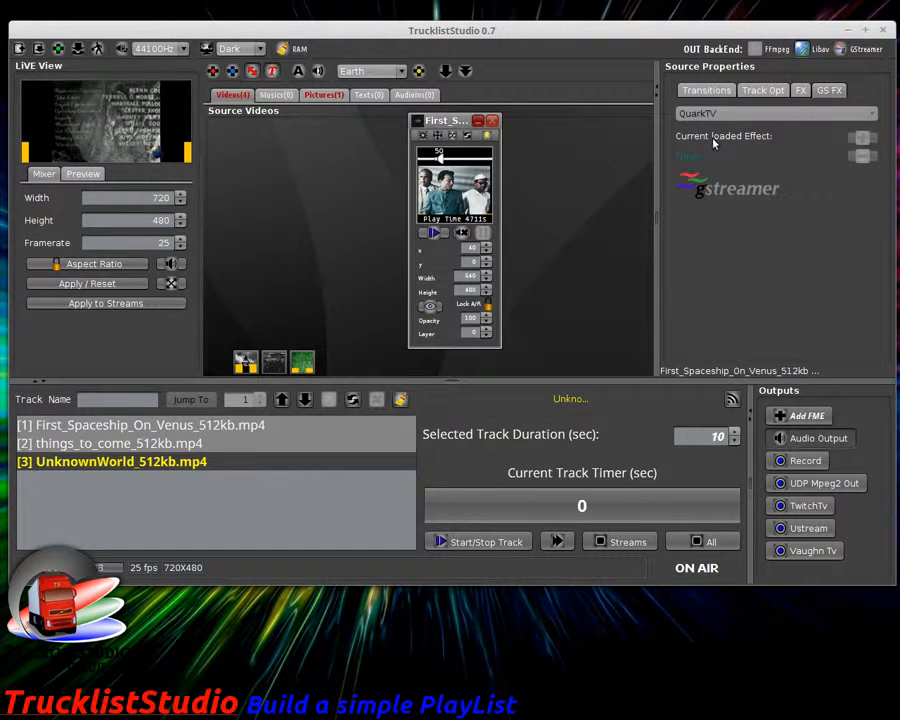
left_click(487, 136)
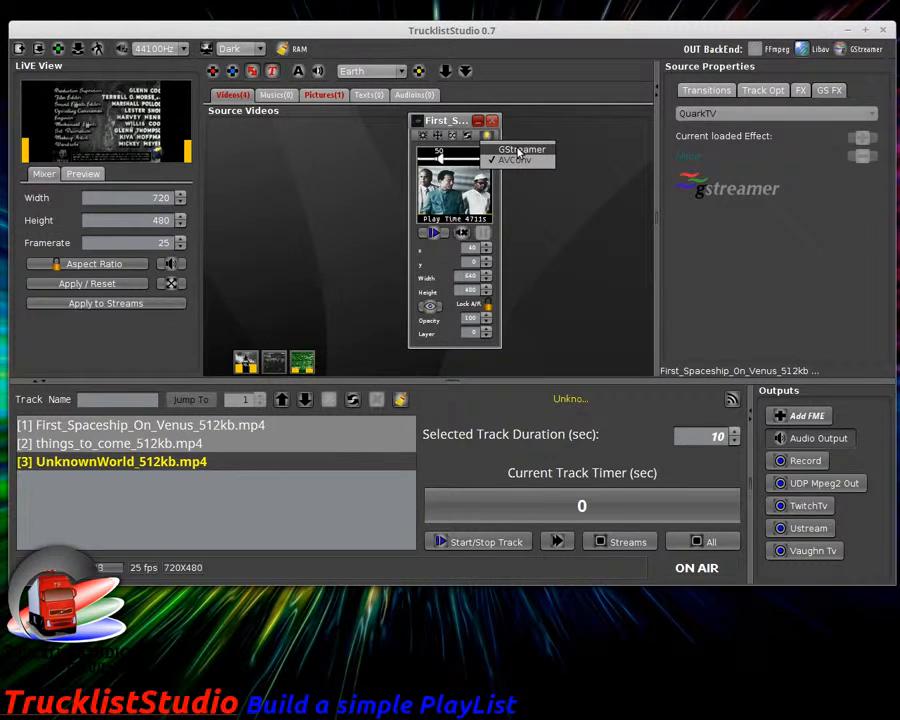
left_click(519, 150)
Step: Keep QuarkTV as GStreamer effect and AVConv as backend, return to Transitions, and move the window left
left_click(829, 90)
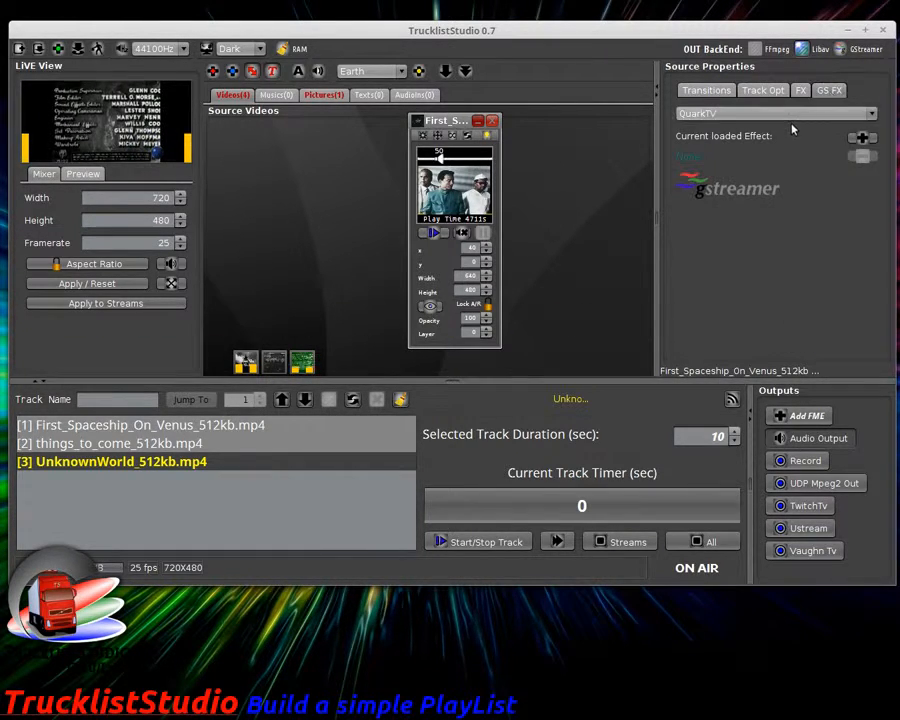
left_click(790, 117)
left_click(790, 127)
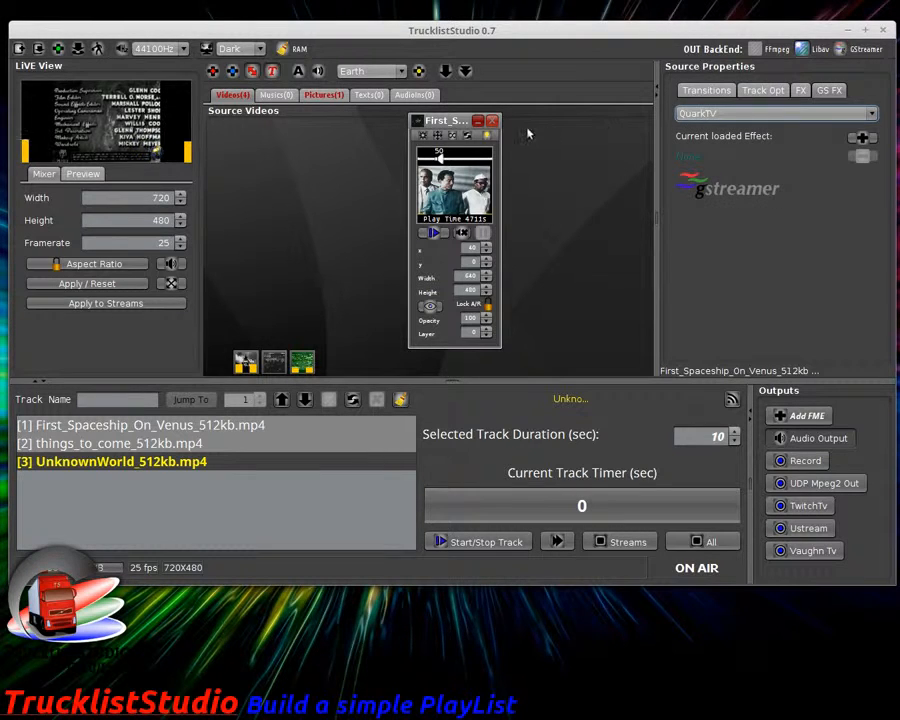
left_click(489, 137)
left_click(504, 158)
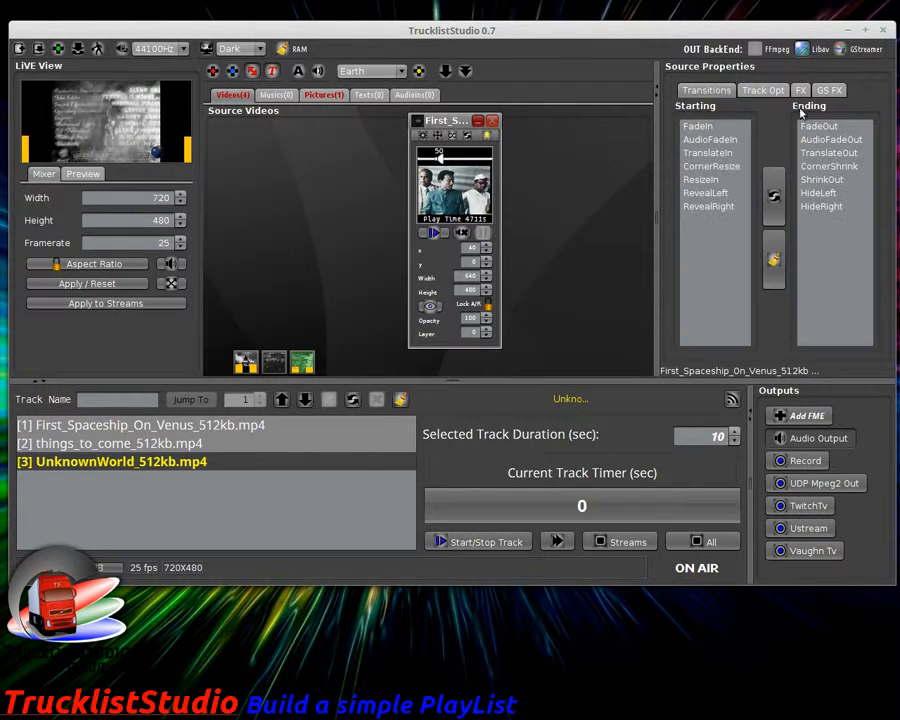
left_click(821, 92)
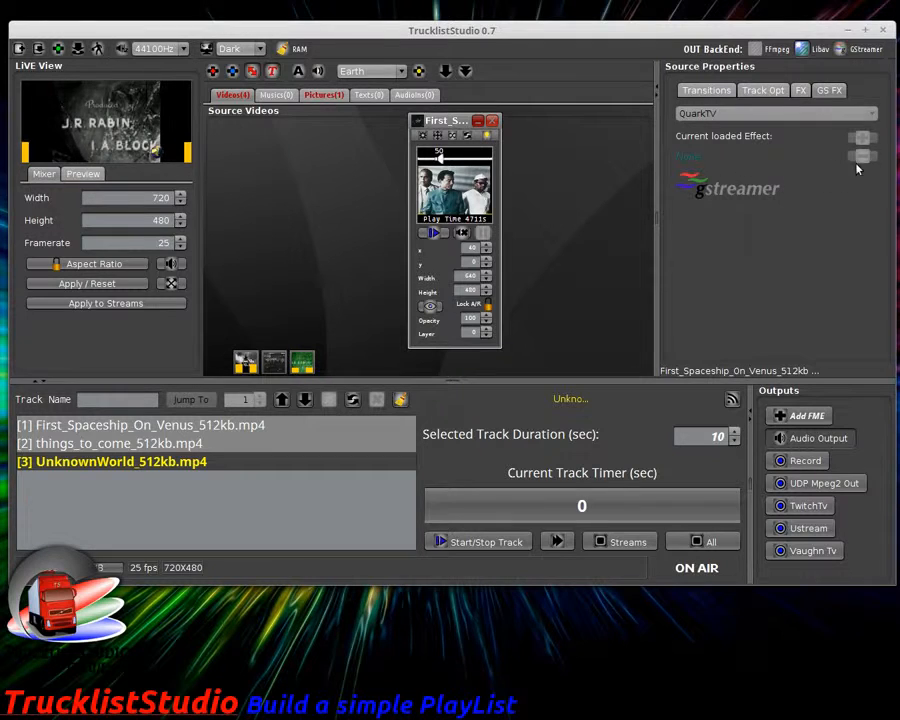
left_click(706, 90)
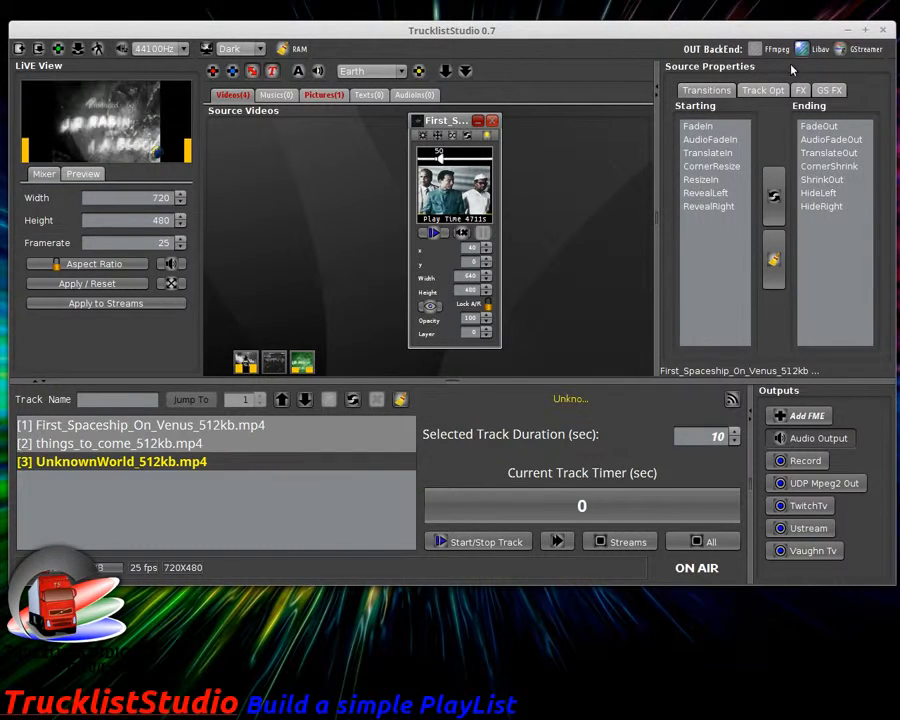
left_click_drag(437, 121, 364, 121)
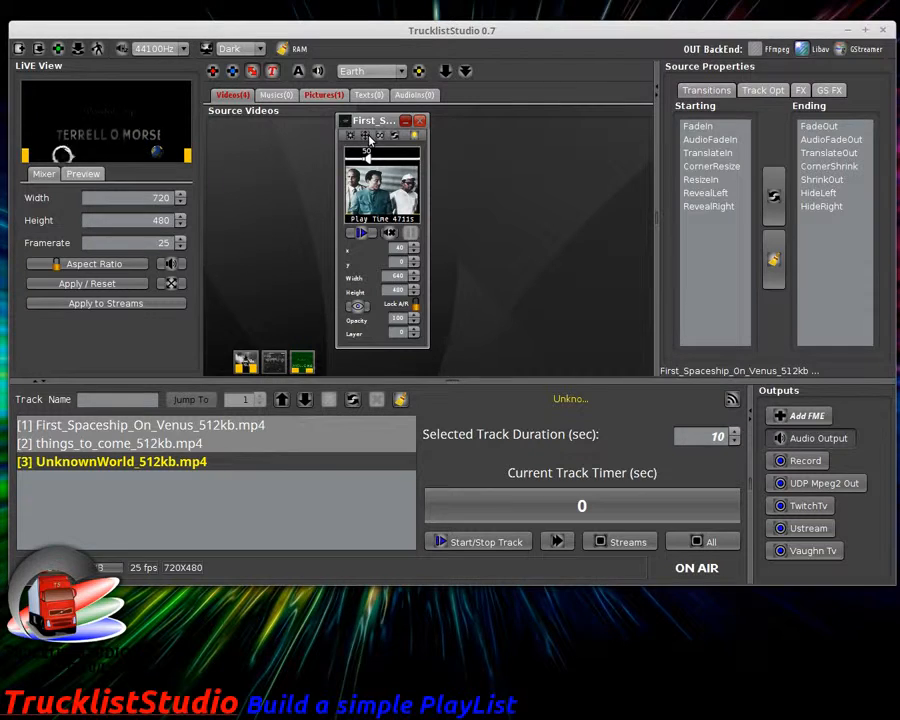
Step: Minimise First_Spaceship and open UnknownWorld_512kb.mp4 with its control sliders and capture size options shown
left_click(405, 121)
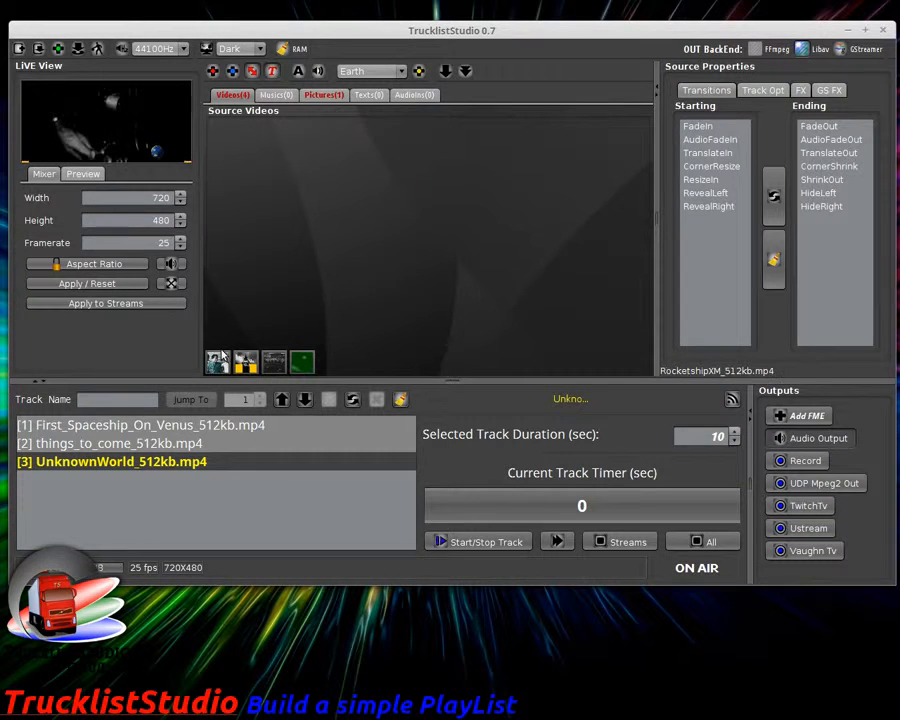
left_click(302, 362)
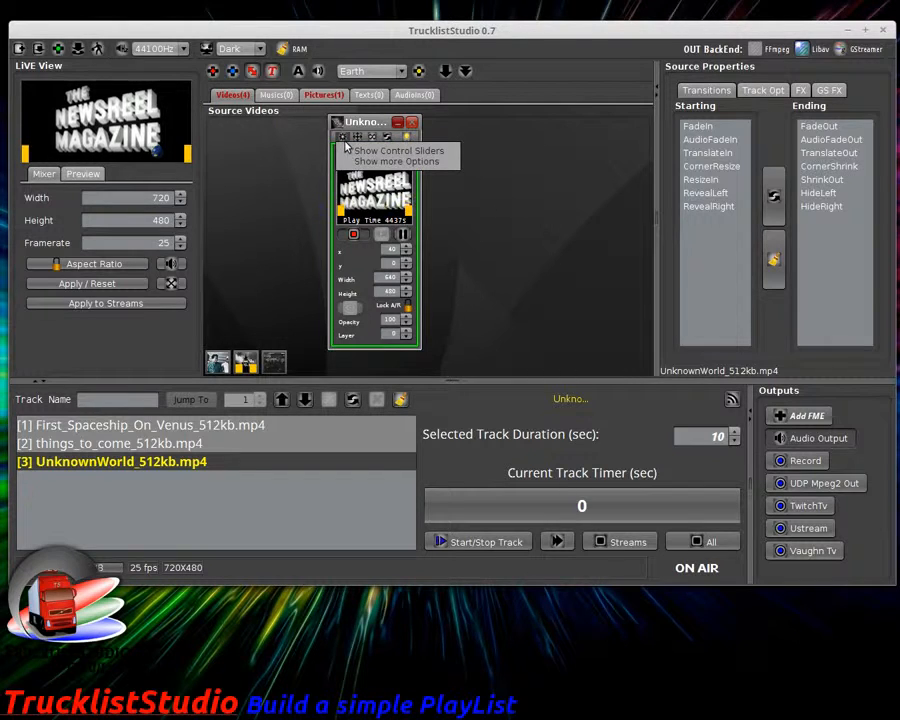
left_click(349, 151)
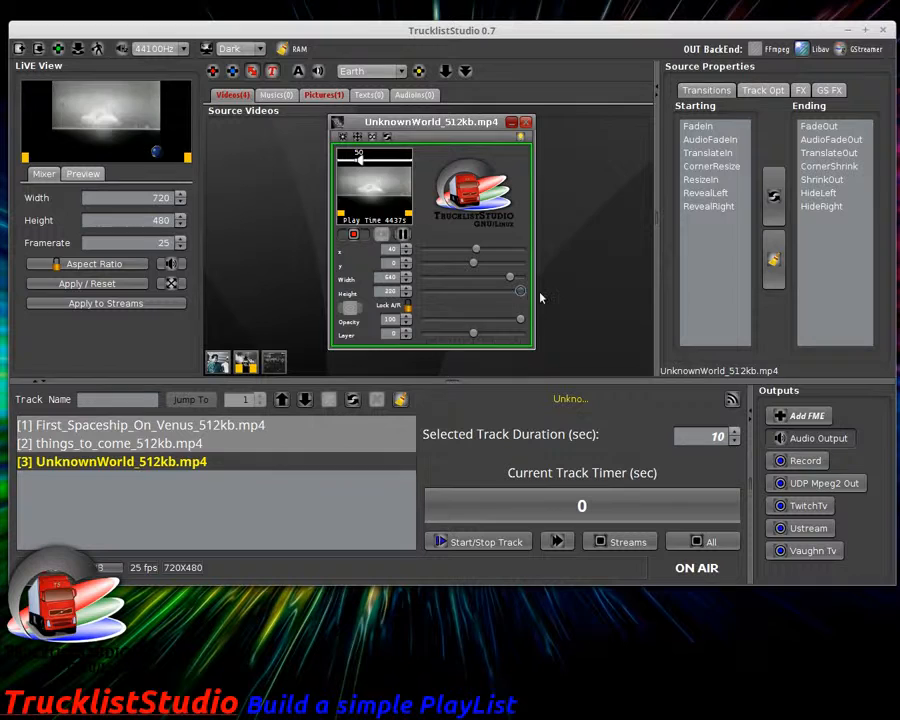
mouse_move(512, 278)
left_mouse_down()
mouse_move(458, 277)
mouse_move(511, 278)
left_mouse_up()
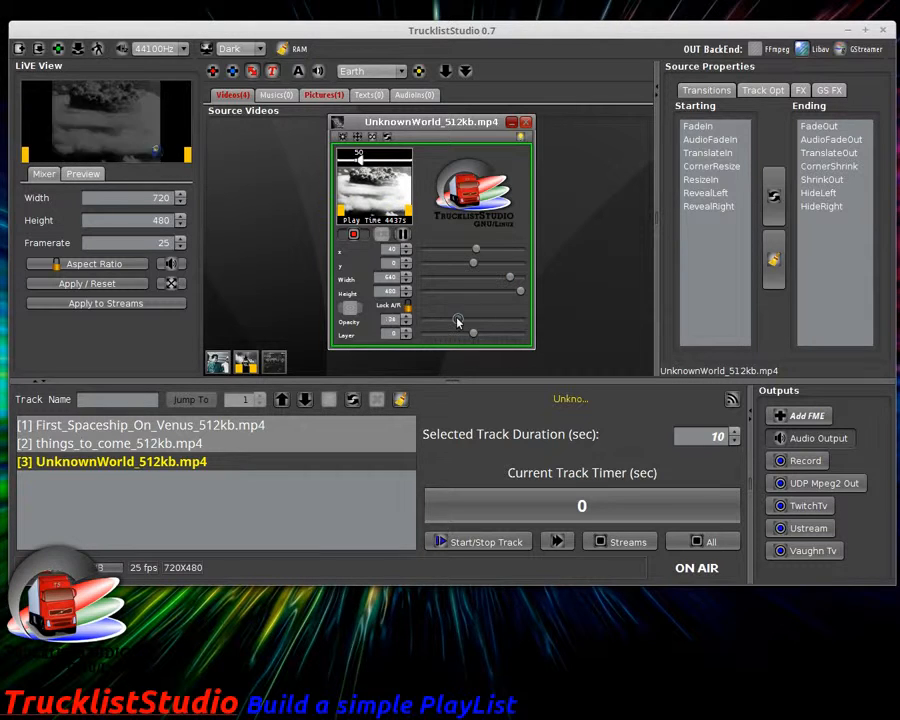
left_click(350, 161)
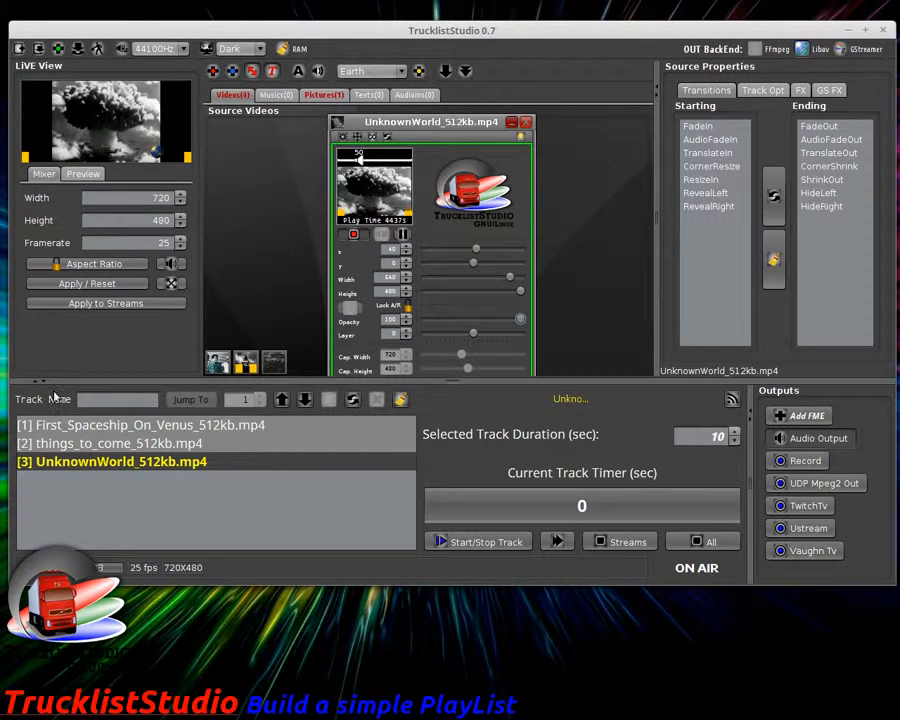
Step: Collapse and restore the playlist and outputs area to see all UnknownWorld options
left_click_drag(44, 383, 237, 476)
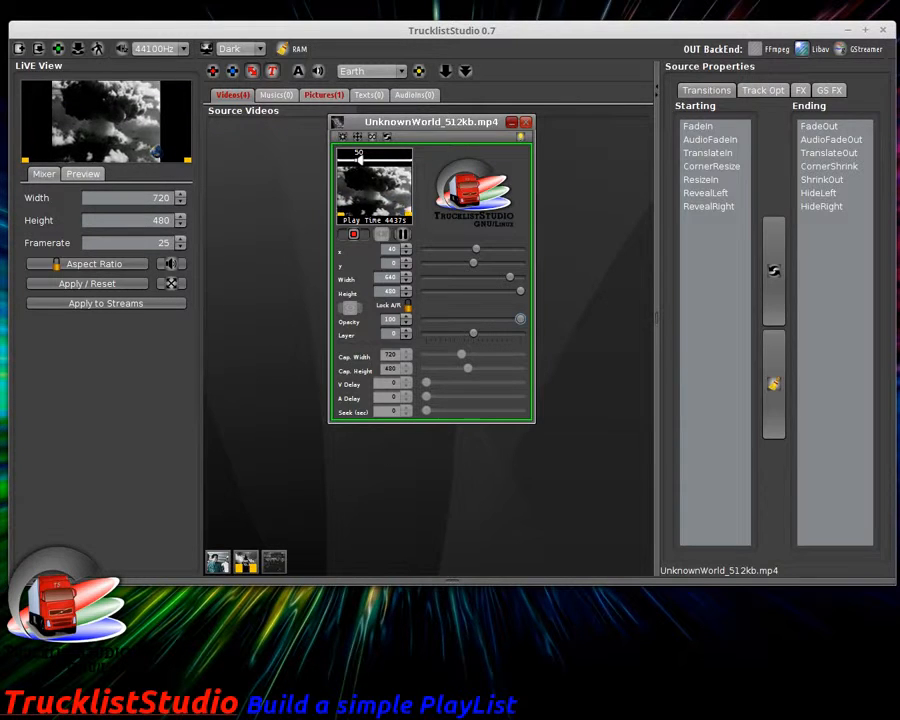
left_click_drag(44, 580, 44, 383)
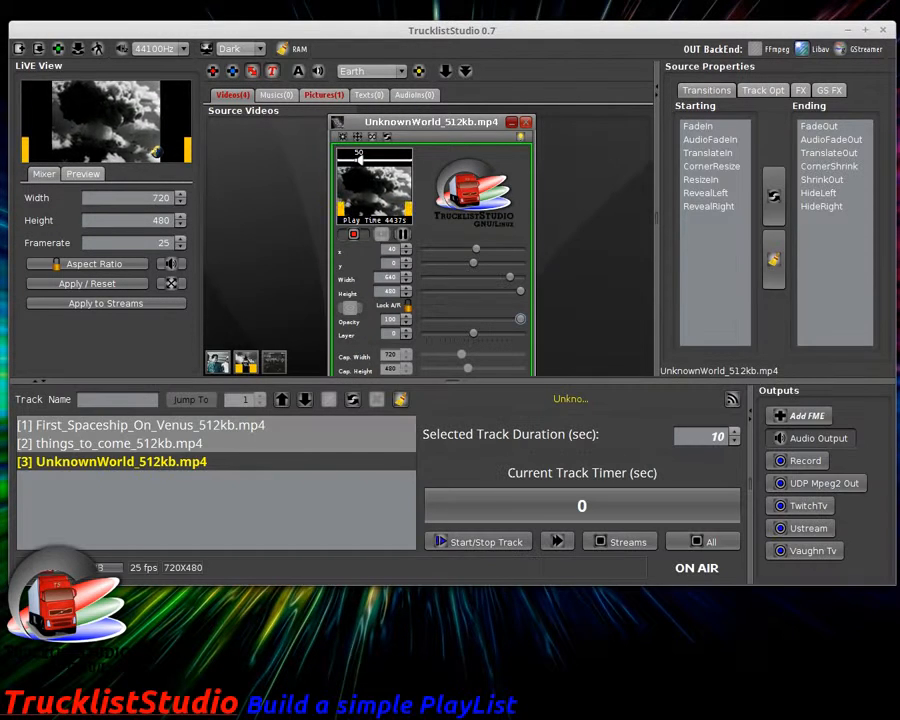
left_click(43, 381)
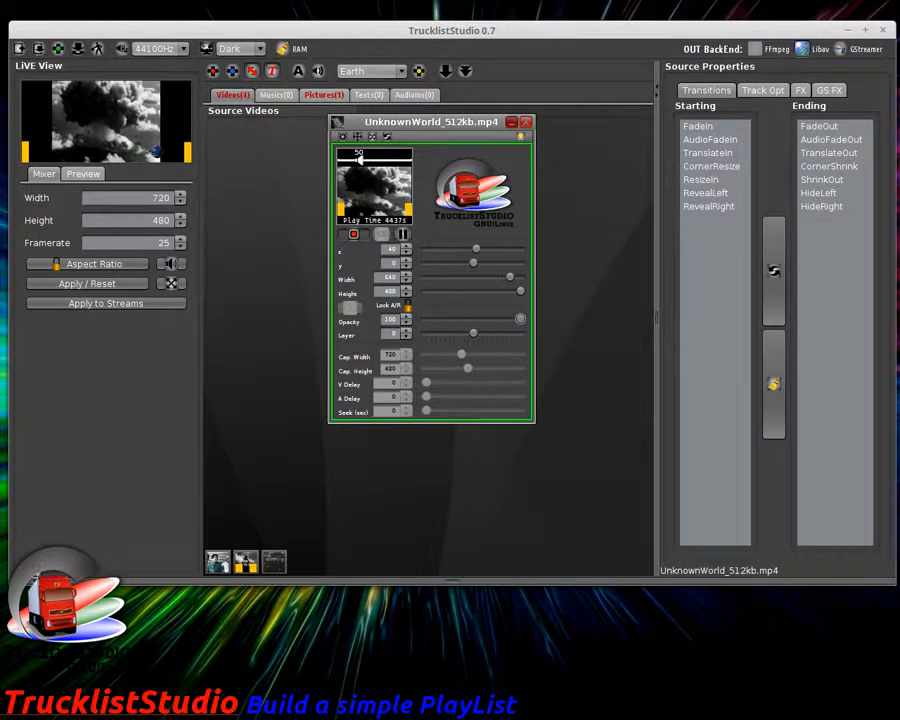
left_click(36, 580)
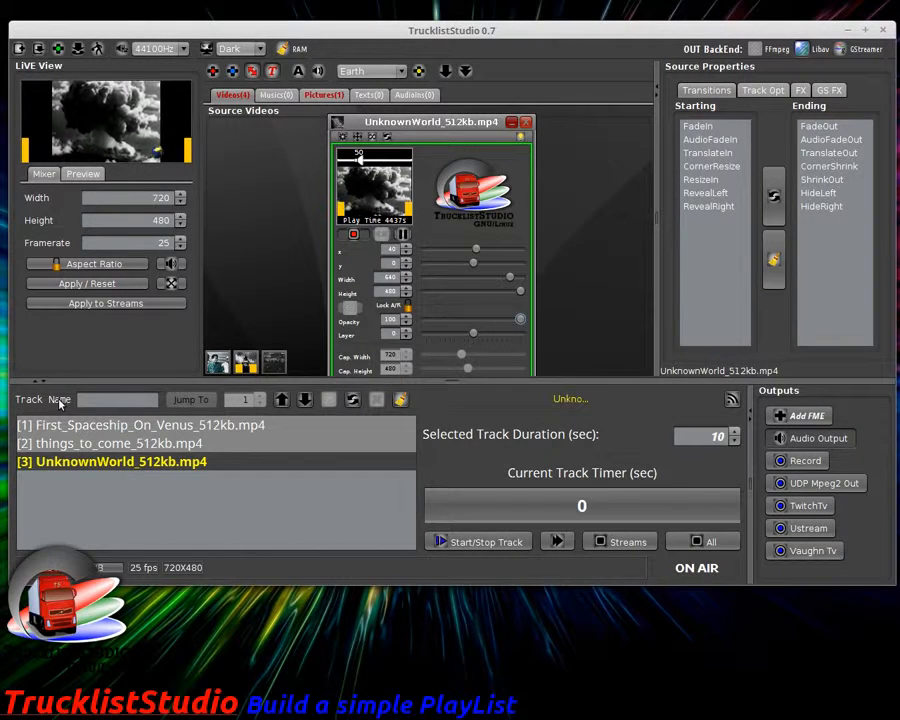
Step: Stop all outgoing streams, then hide the source properties panel and the playlist area
left_click(628, 542)
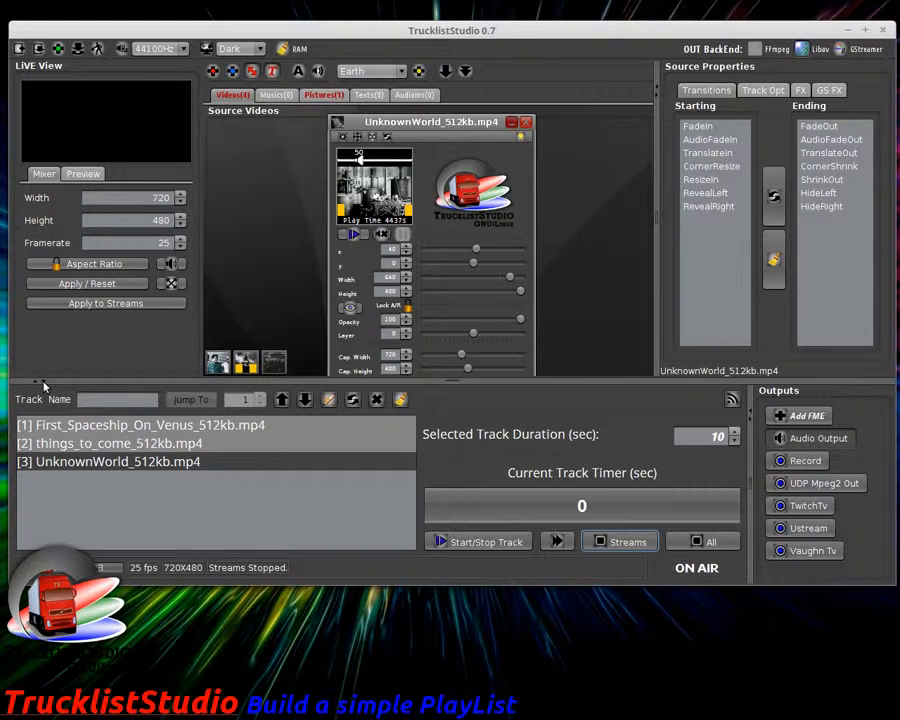
left_click(657, 96)
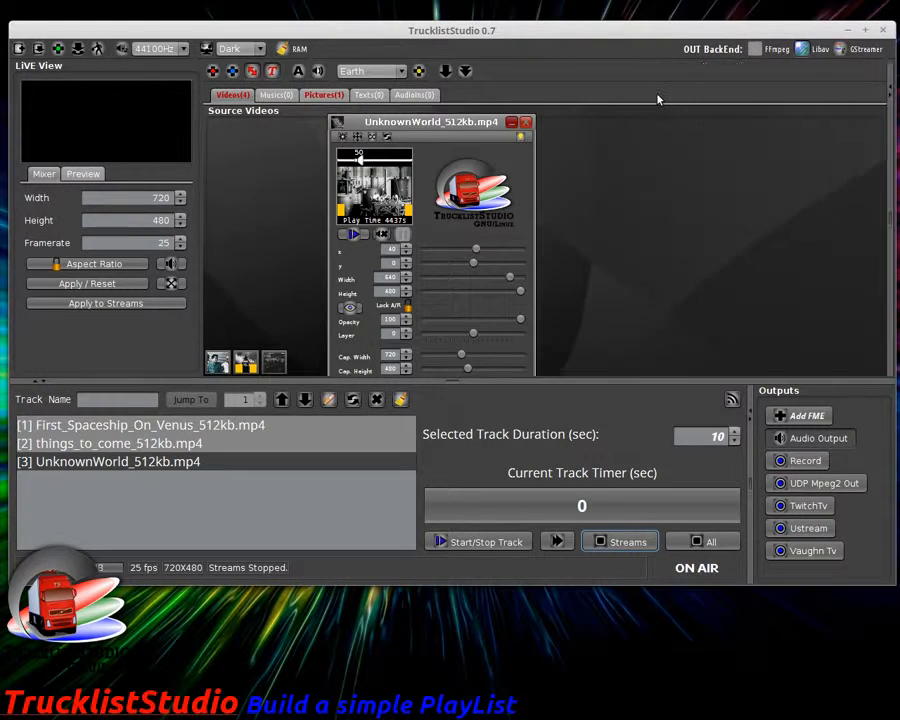
left_click(888, 92)
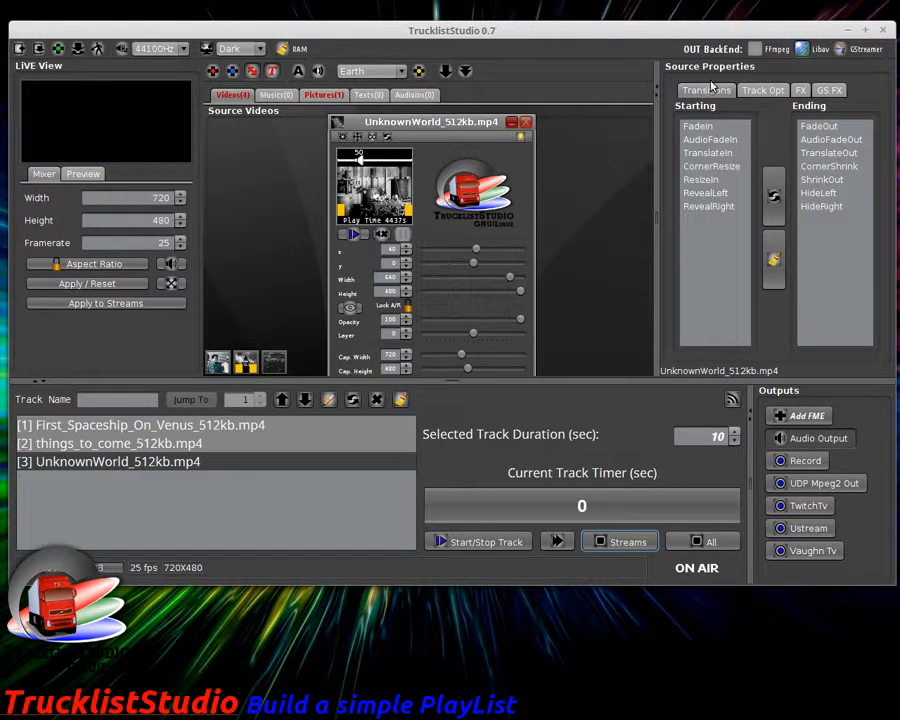
left_click(657, 96)
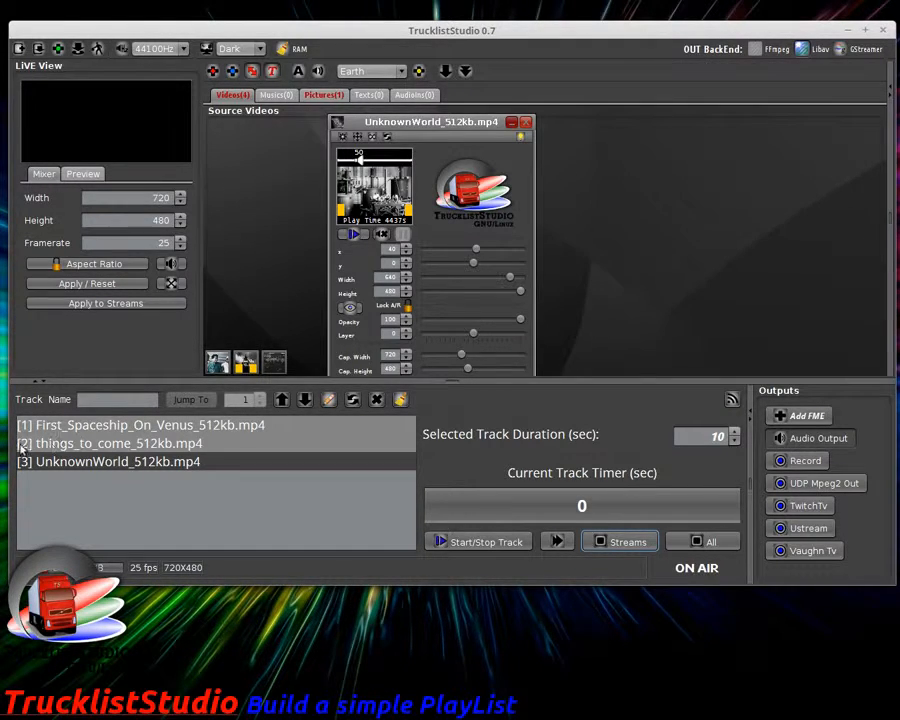
left_click(42, 382)
Step: Restore both panels, reposition the UnknownWorld window, and minimise it into the clip tray
left_click_drag(438, 121, 490, 164)
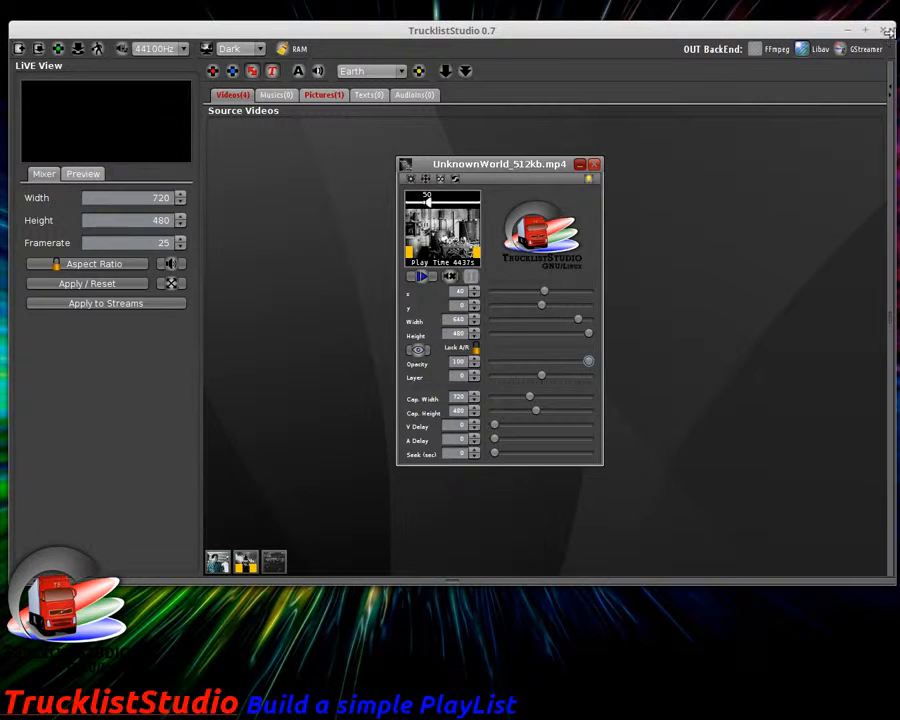
left_click_drag(893, 91, 660, 91)
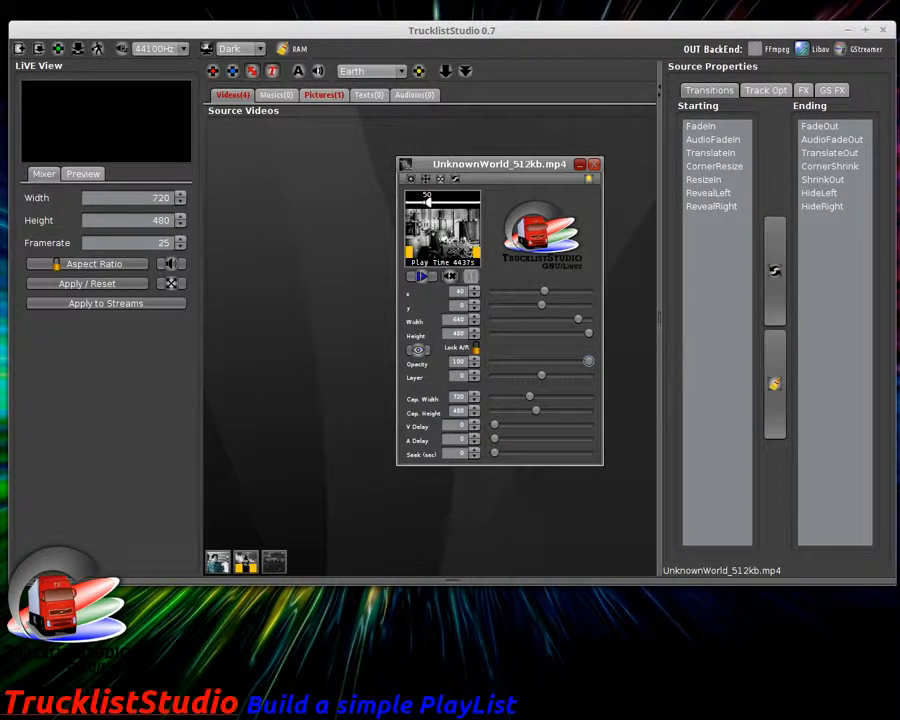
left_click(36, 580)
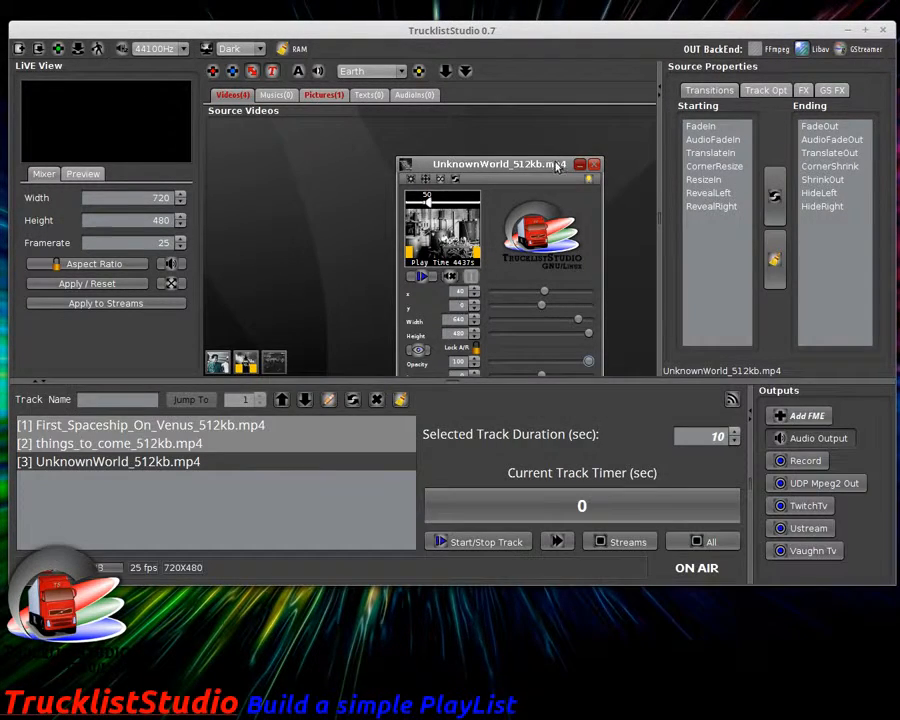
left_click_drag(558, 170, 538, 123)
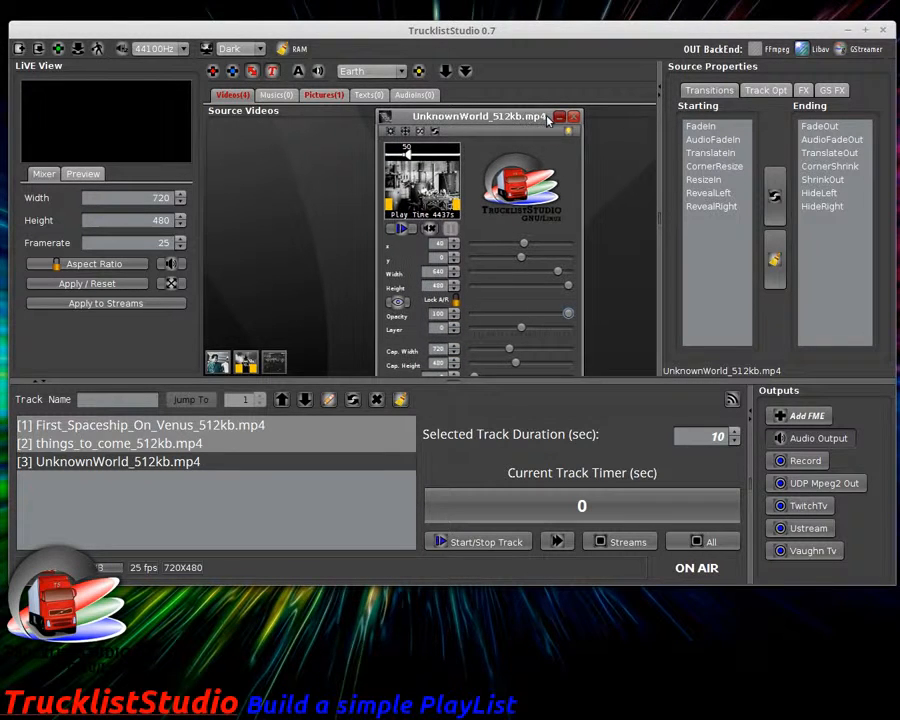
left_click(561, 118)
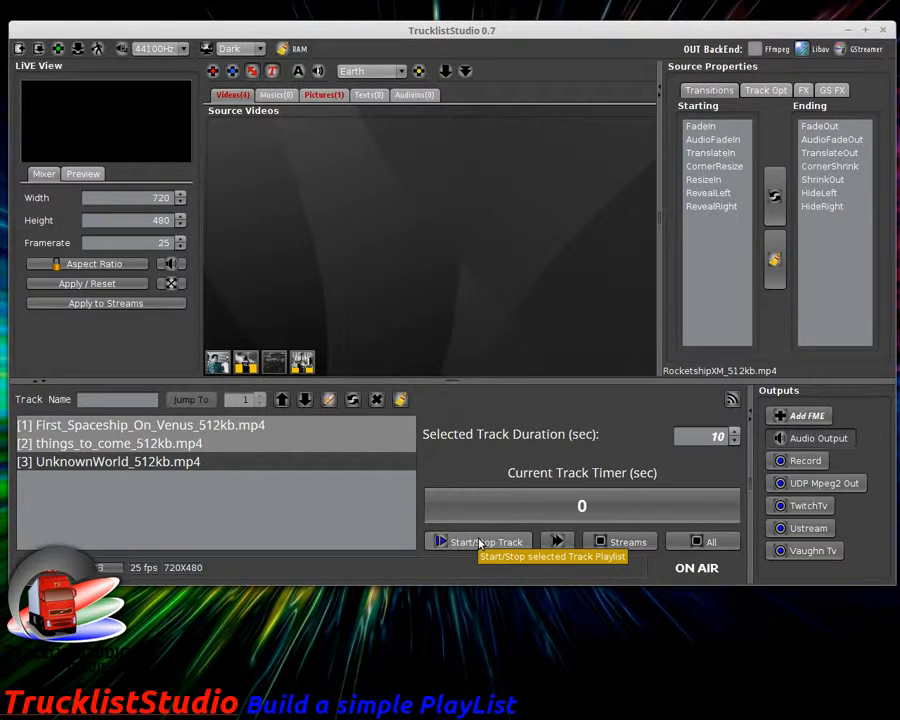
Step: Start playing First_Spaceship_On_Venus and add a new text source from the Texts list
left_click(212, 400)
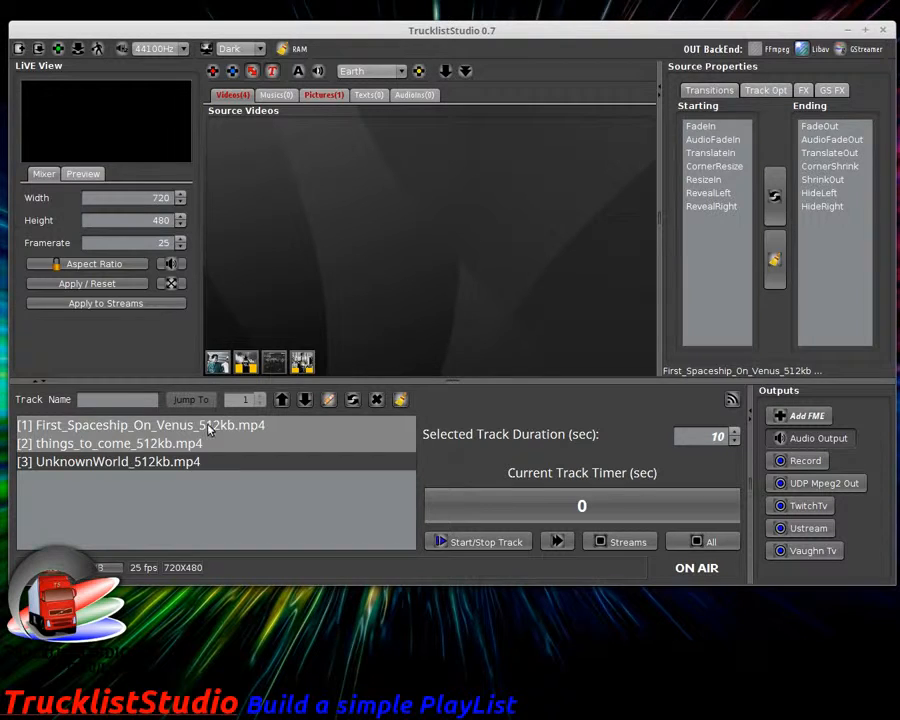
left_click(497, 541)
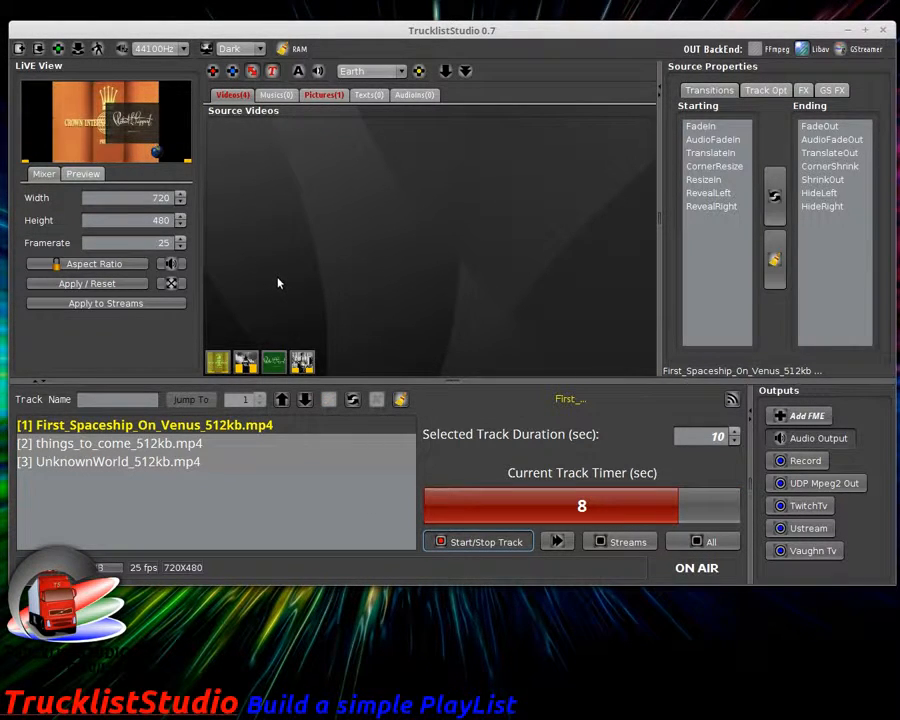
left_click(367, 96)
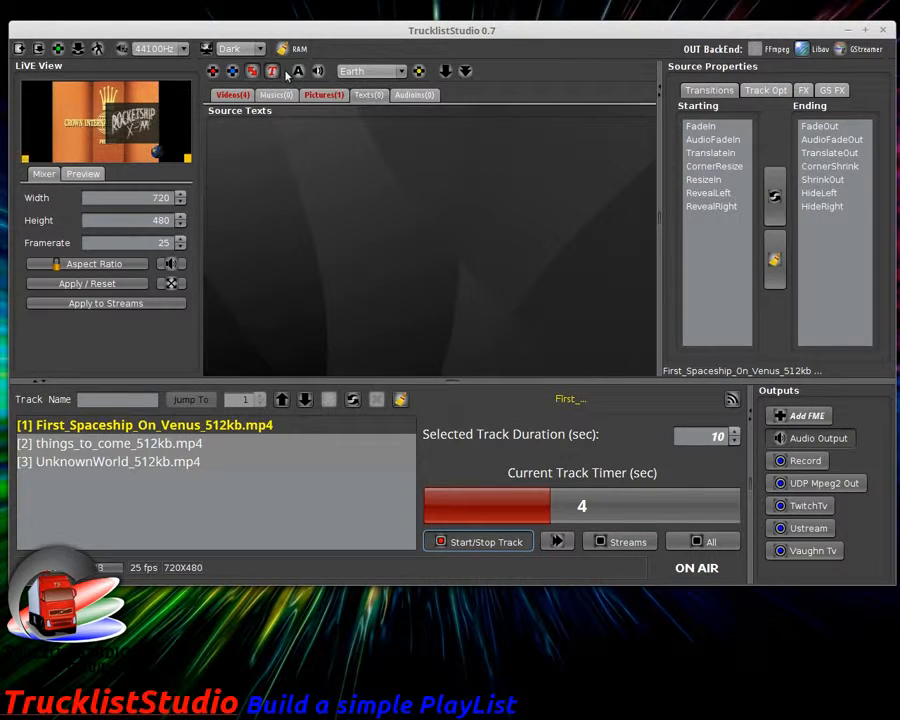
left_click(271, 71)
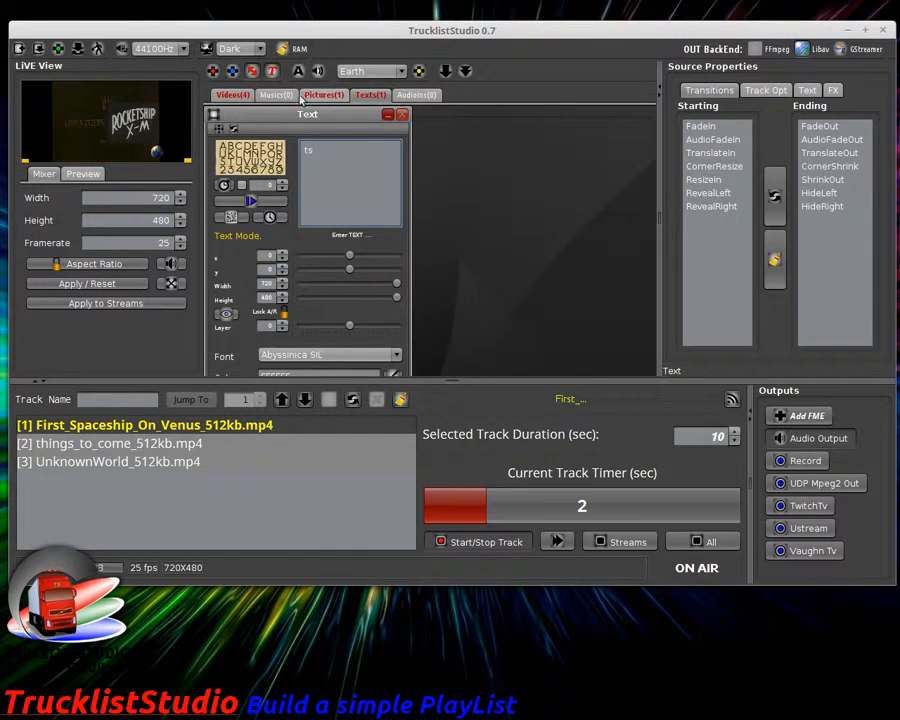
Step: Stop the track timer, reopen the text source's editor and raise its layer by one
left_click_drag(297, 116, 360, 118)
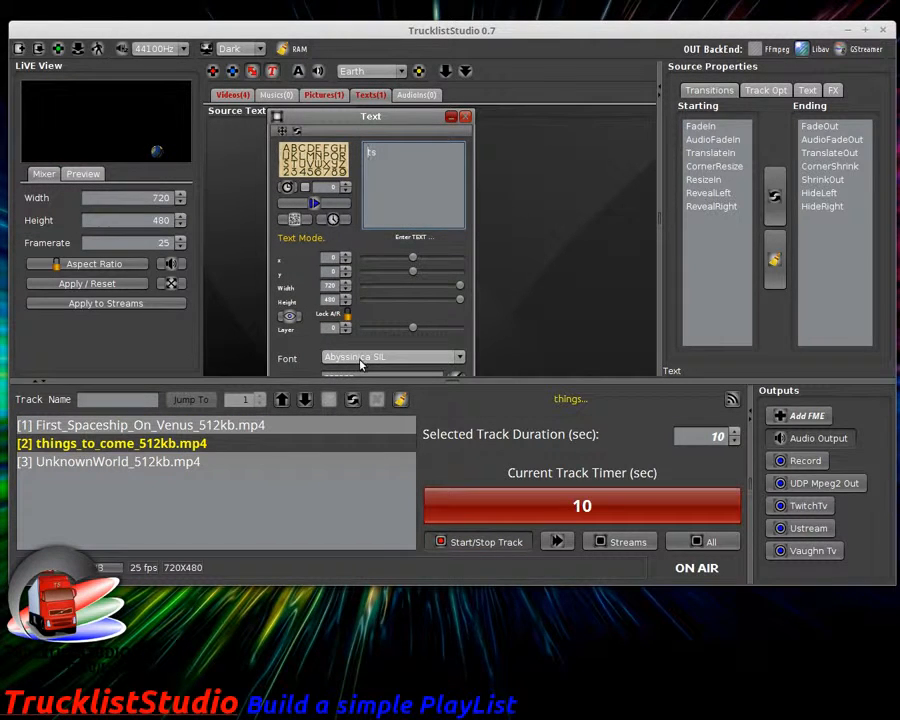
left_click(466, 541)
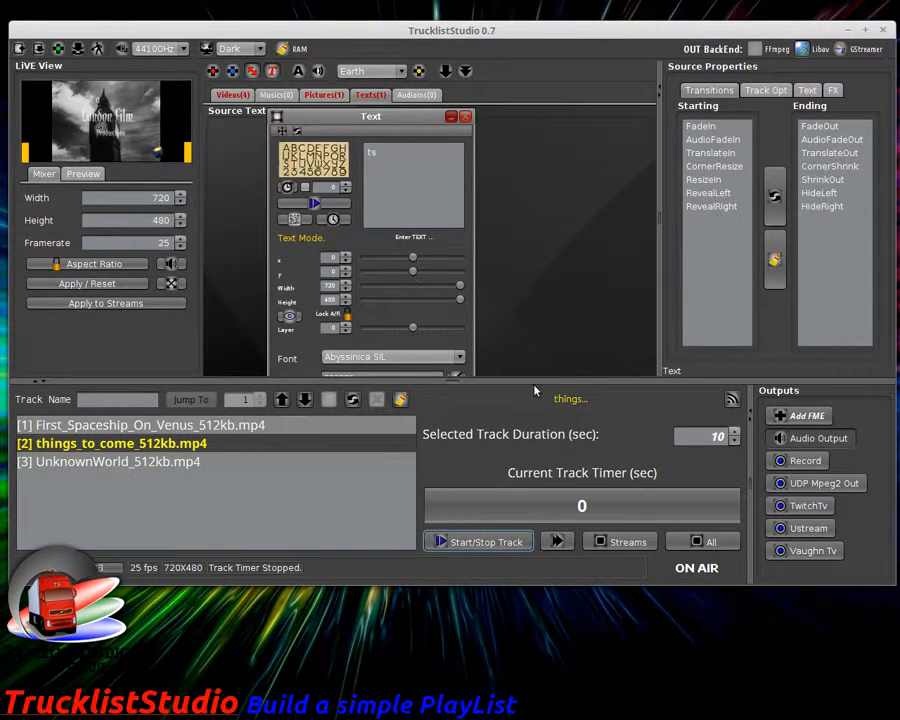
left_click(828, 445)
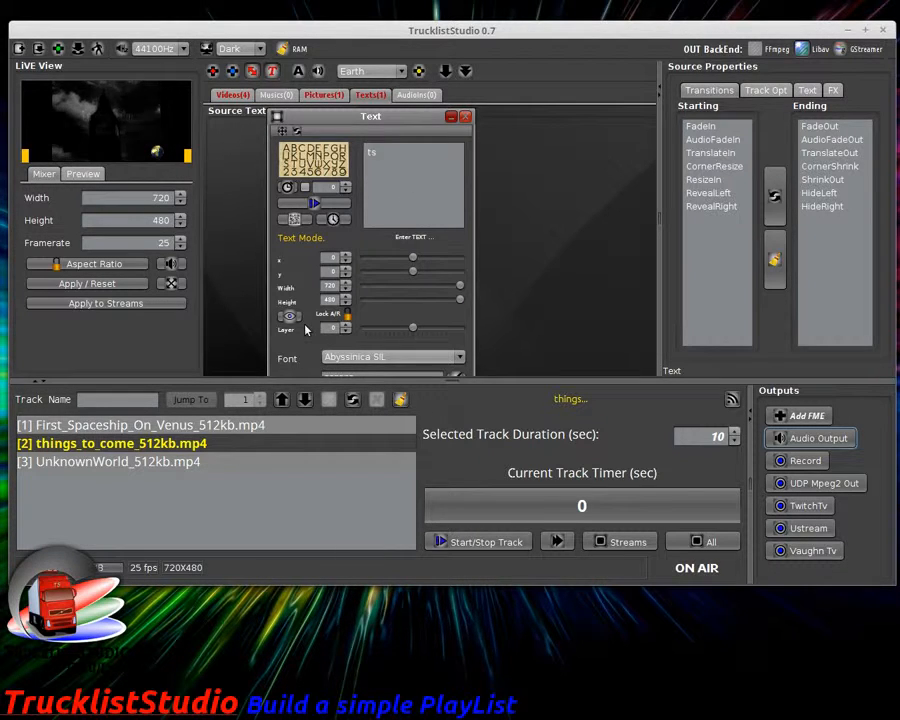
left_click(231, 96)
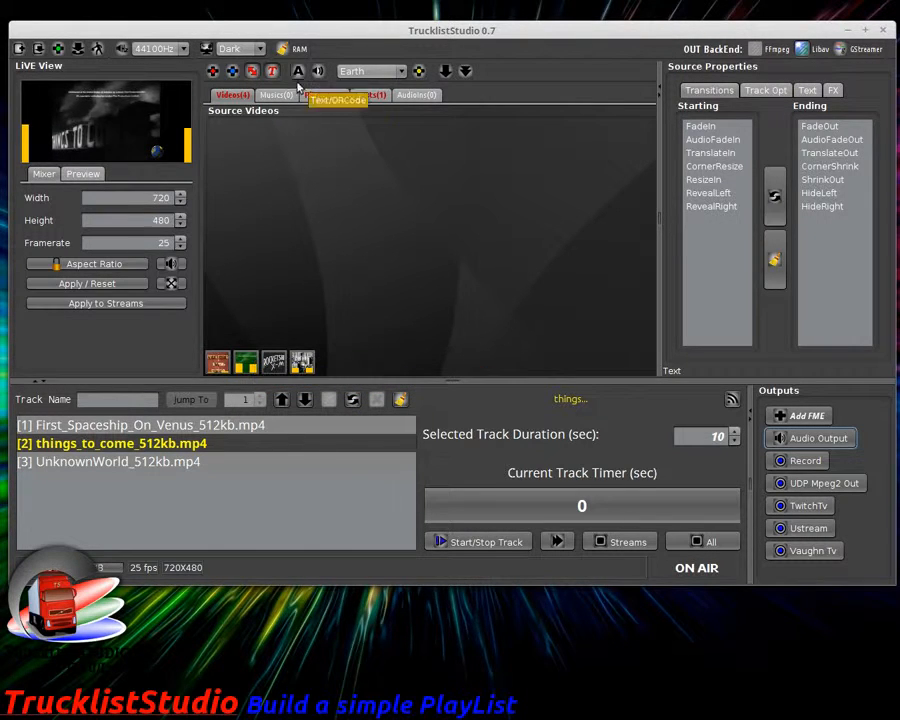
left_click(326, 94)
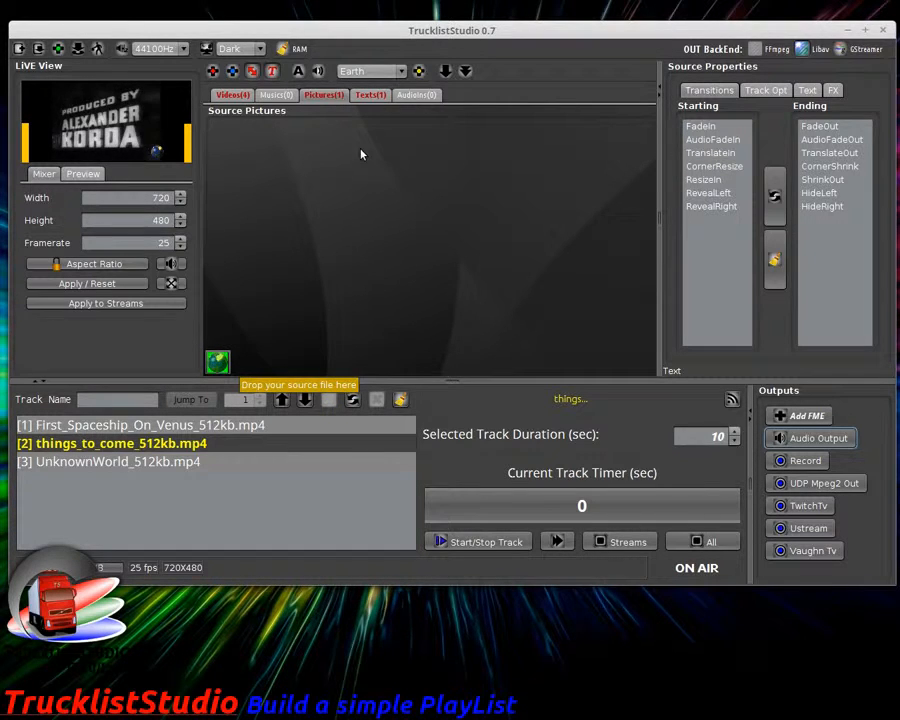
left_click(372, 95)
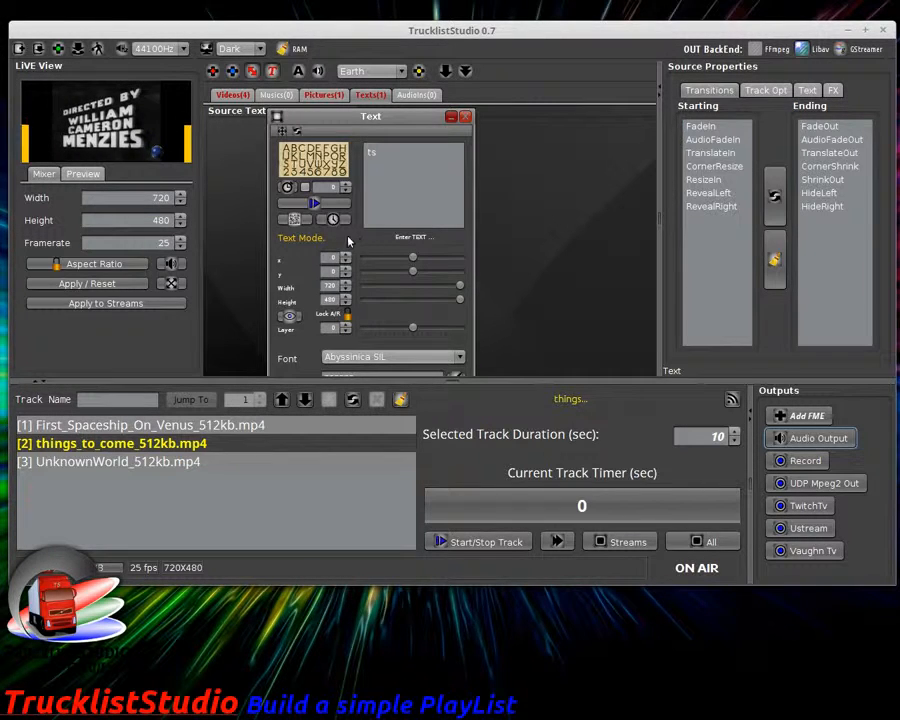
left_click(346, 326)
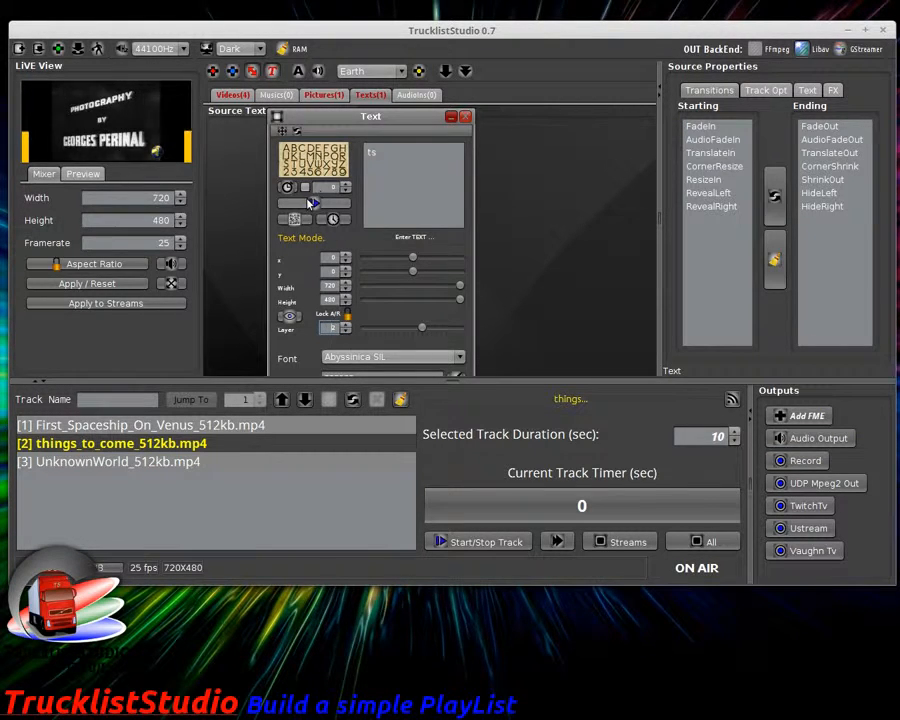
Step: Play the text in the fast preview, then put it on and off the live view
left_click(83, 174)
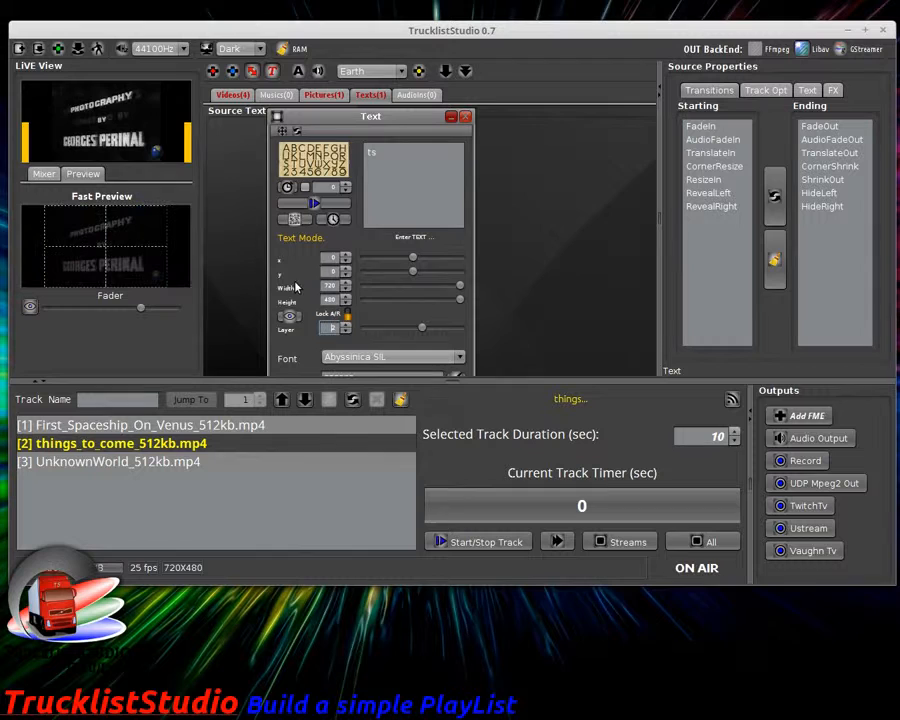
left_click(315, 204)
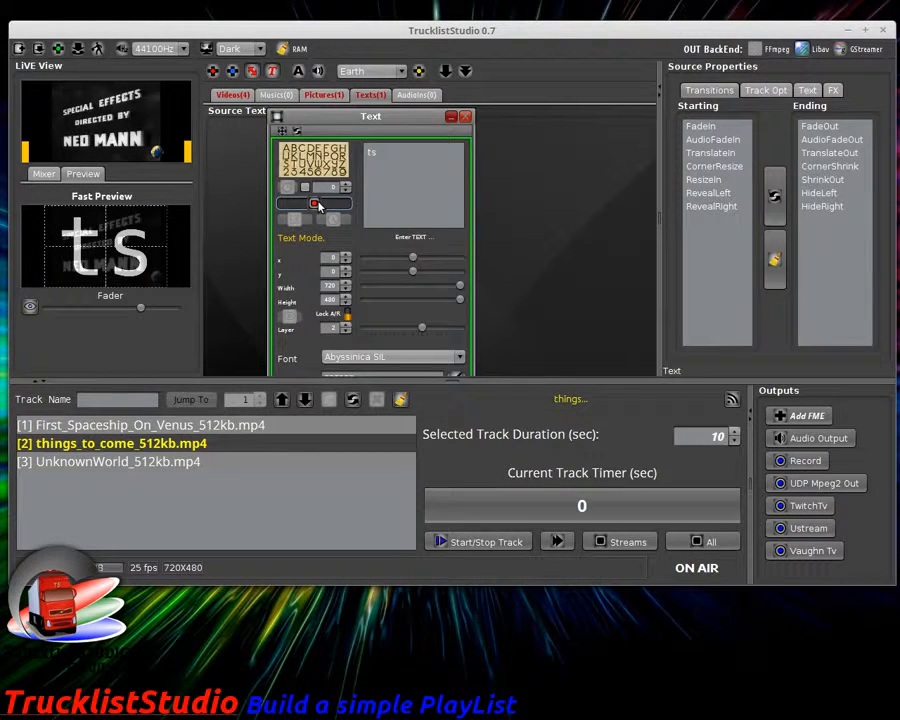
left_click(315, 204)
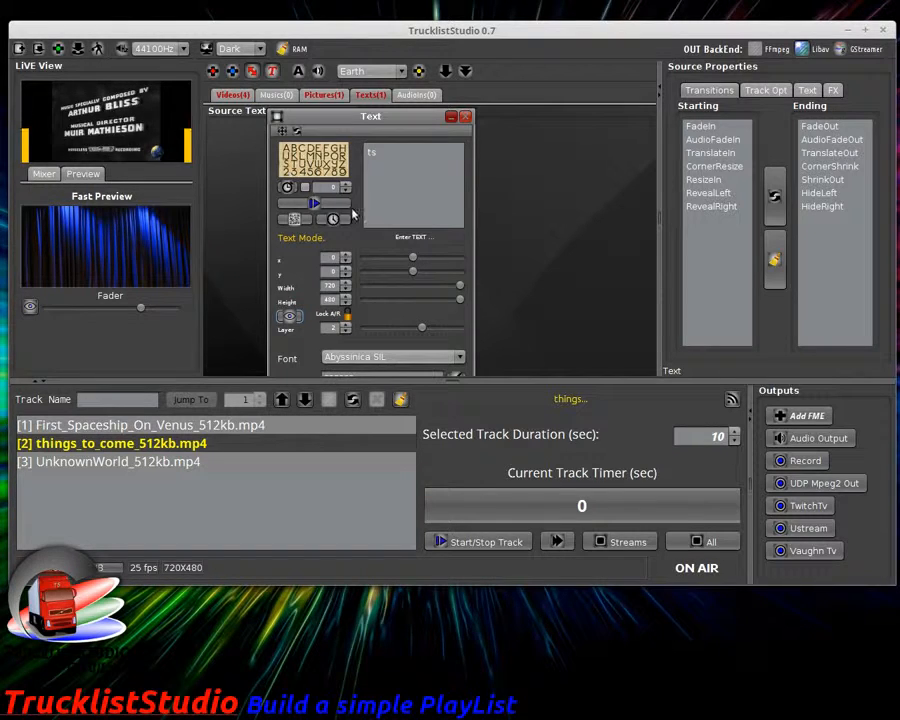
left_click(315, 204)
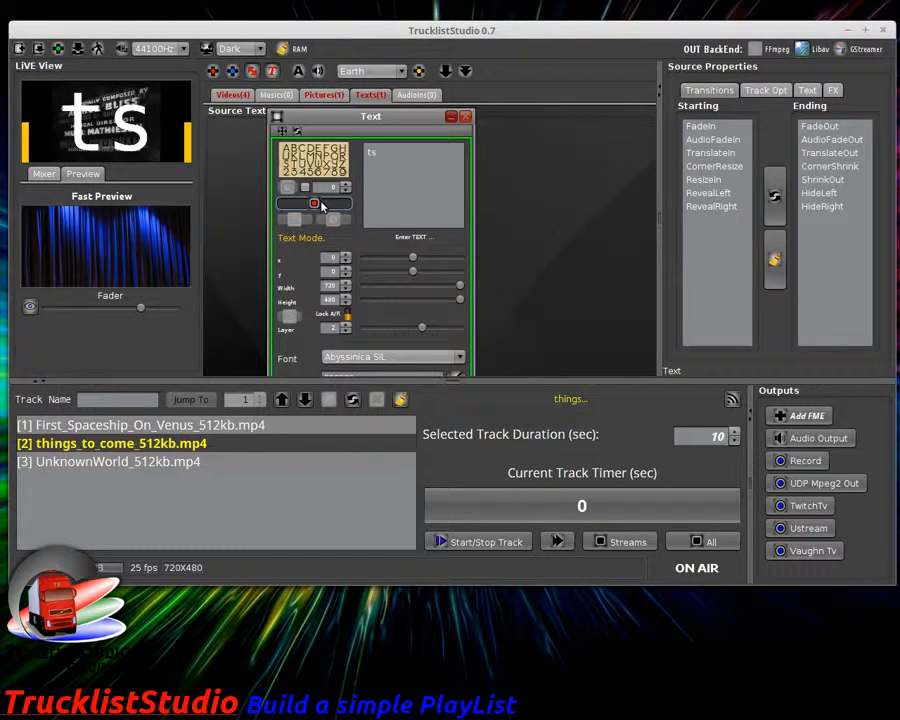
left_click(315, 204)
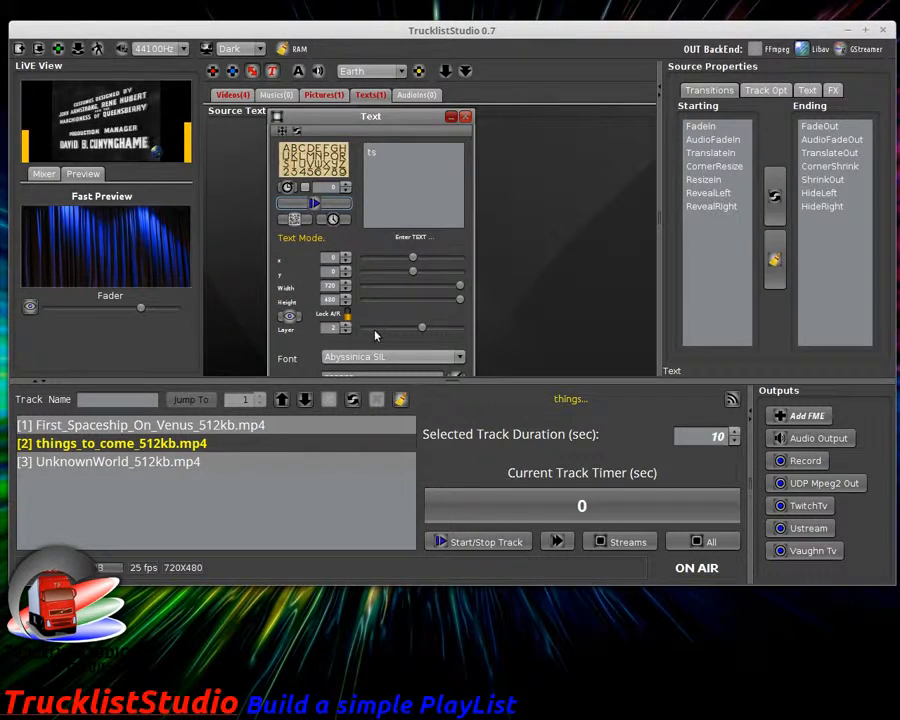
Step: Toggle the text on and off air again, adjust its layer, and select 'ts' for replacing
left_click(324, 94)
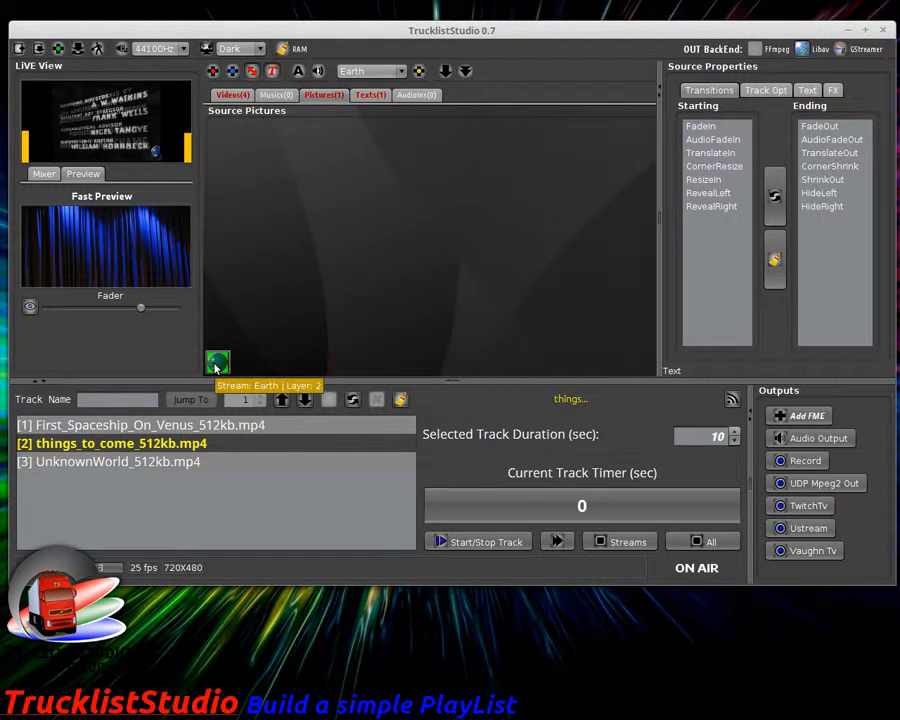
left_click(366, 95)
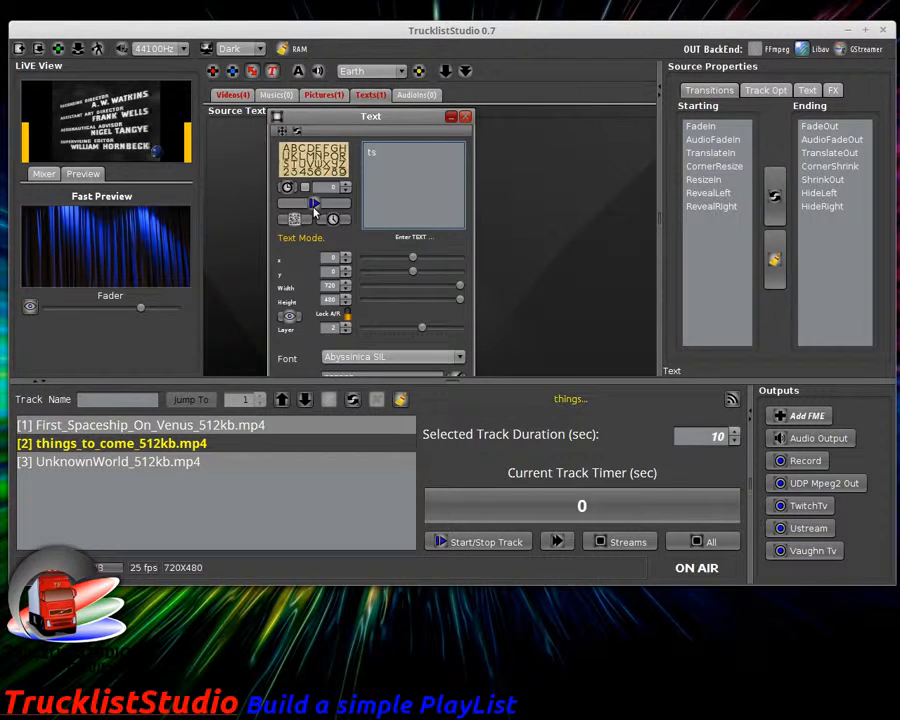
left_click(315, 205)
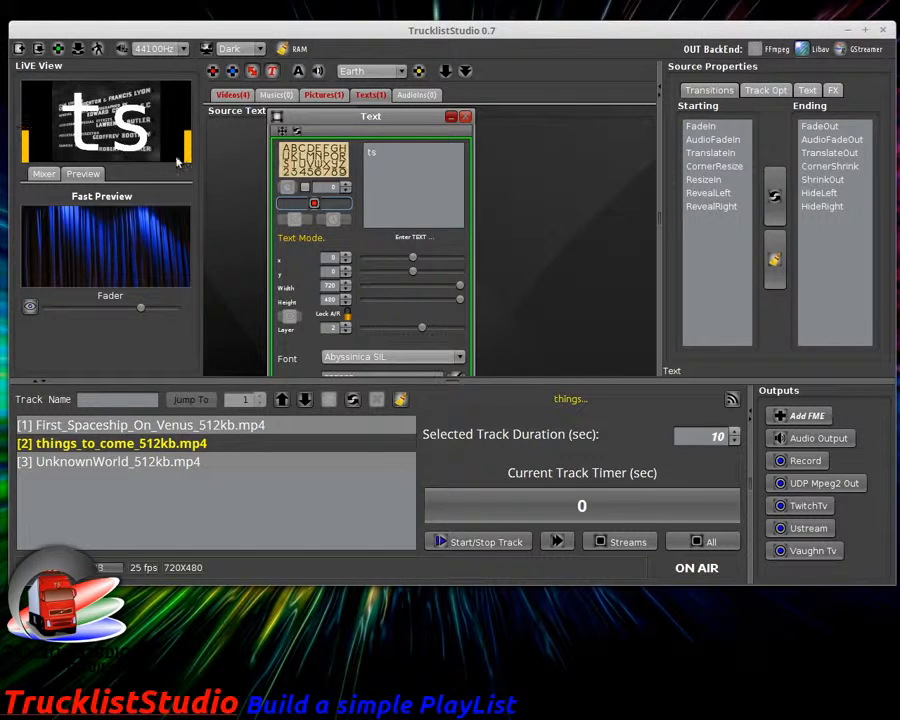
left_click(313, 203)
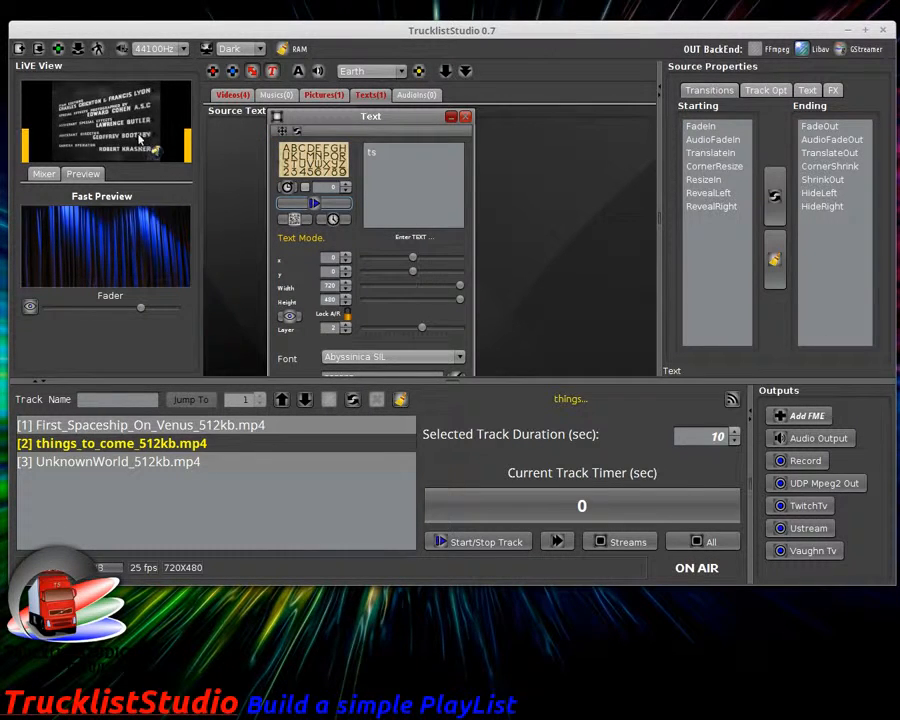
left_click(341, 206)
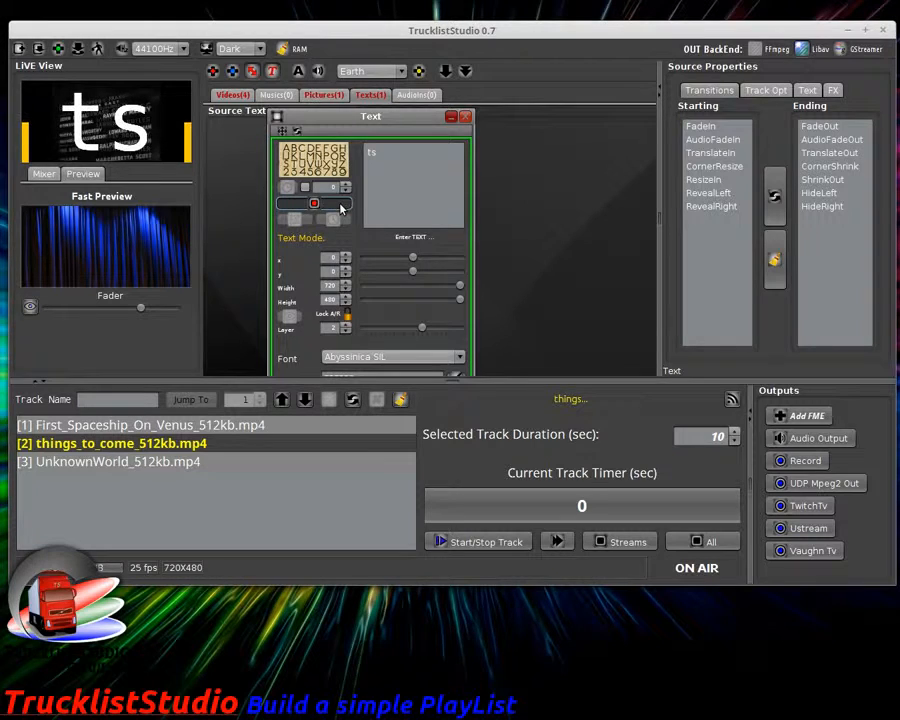
left_click(341, 206)
left_click(347, 330)
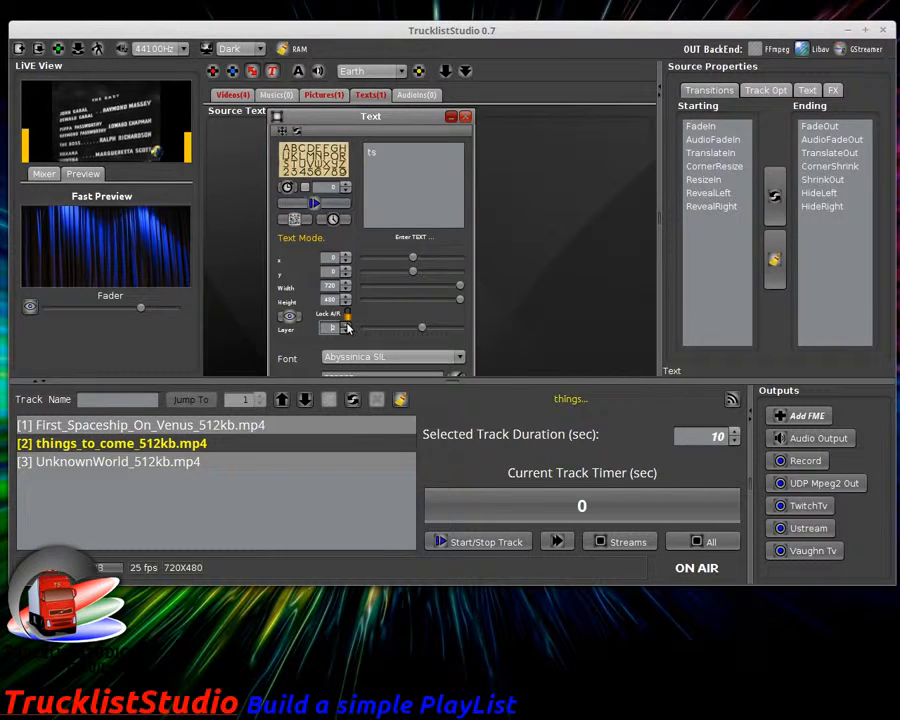
left_click_drag(394, 159, 339, 156)
Step: Retype the text as 'TrucklistStudio 0.7' and put it on air over the live film
type("Th")
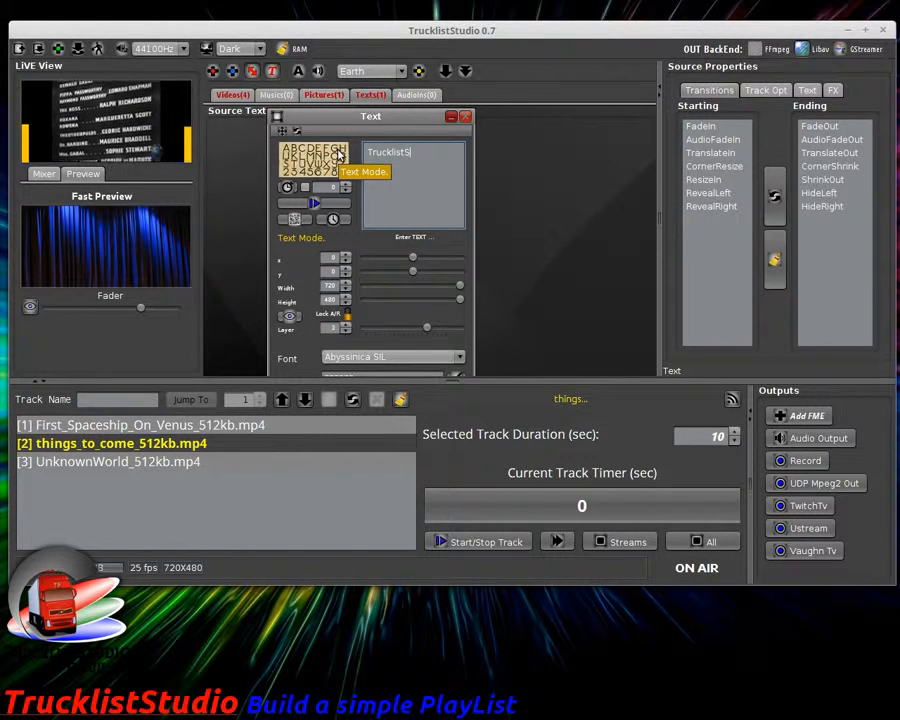
key("BackSpace")
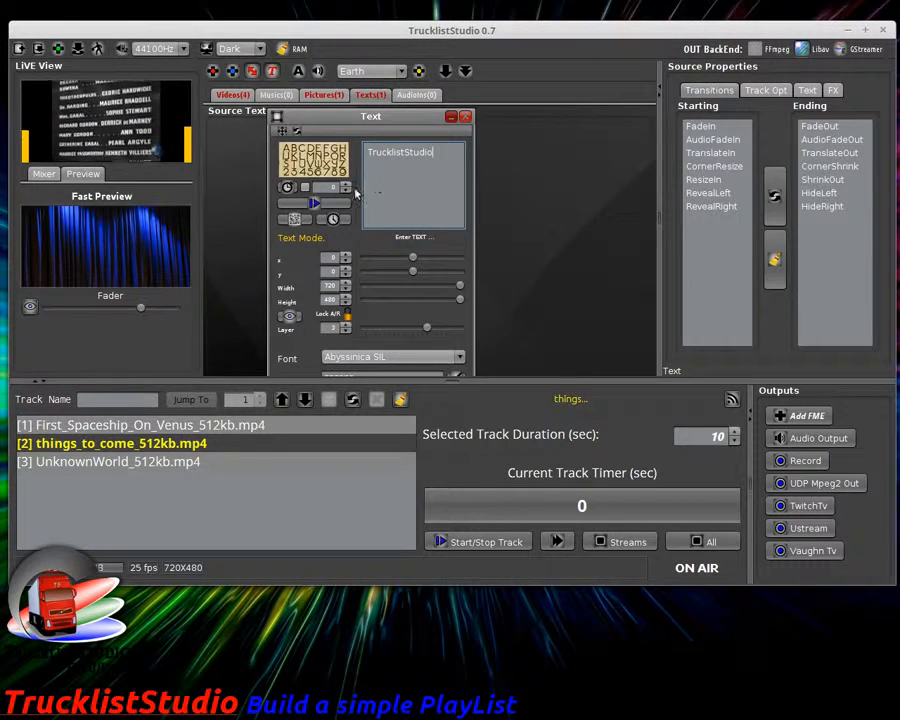
left_click(316, 203)
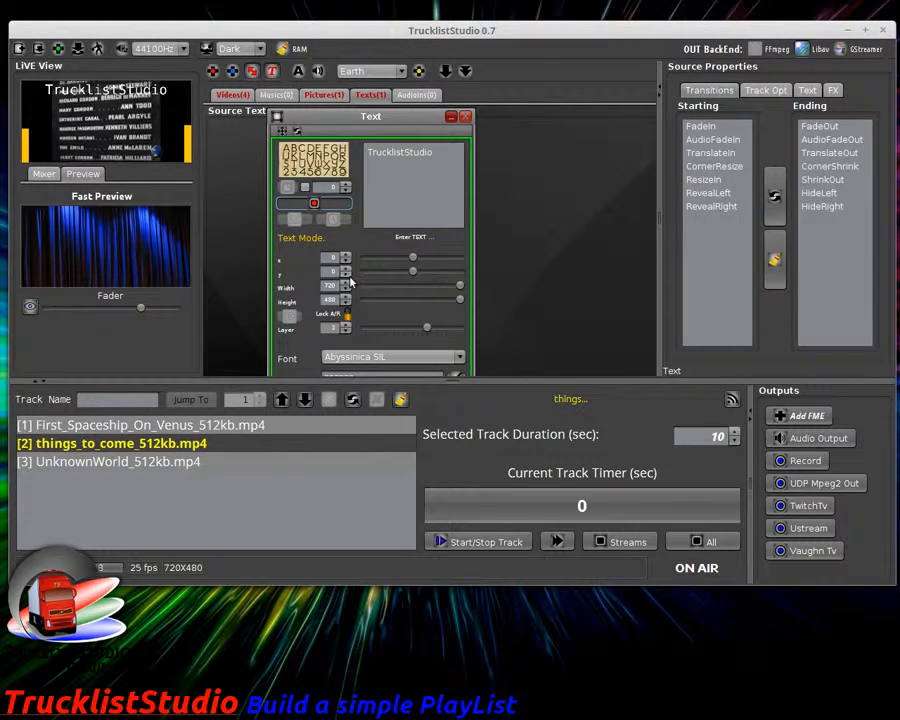
left_click(440, 153)
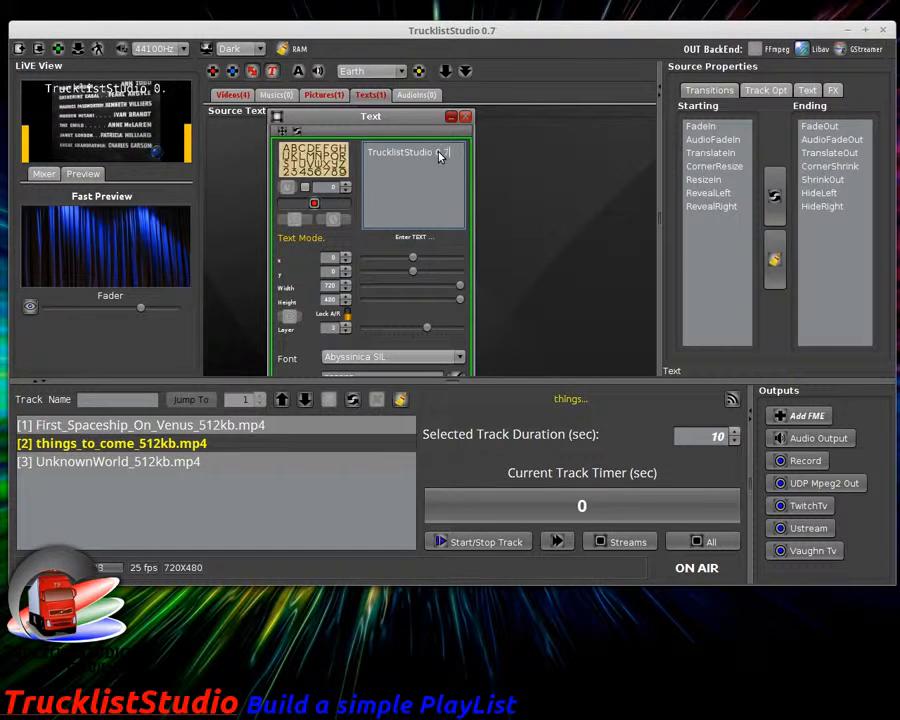
left_click(408, 357)
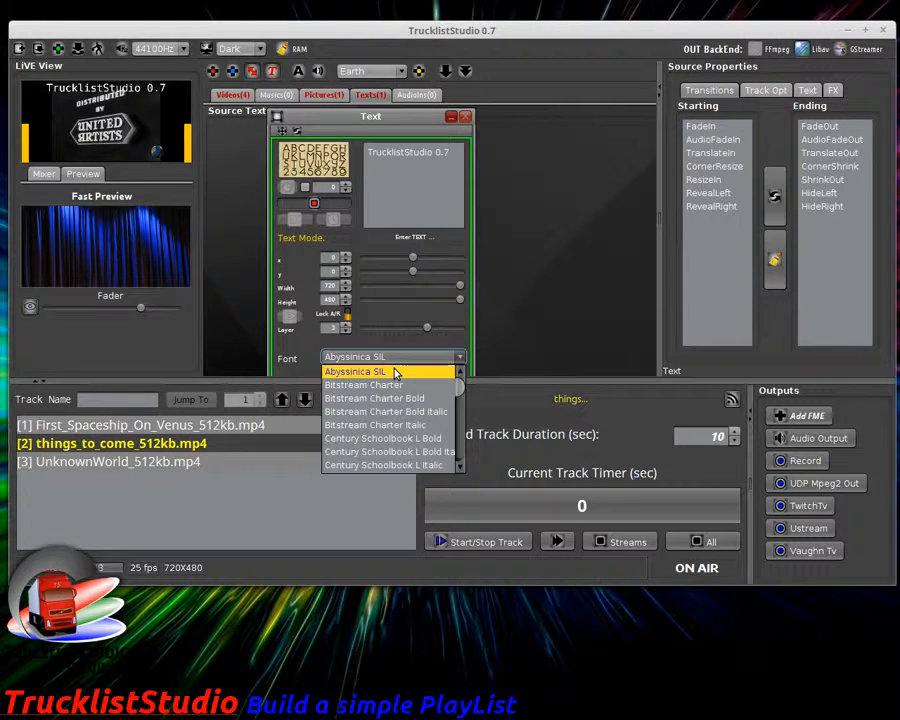
Step: Try Bitstream Charter as the text font, then apply Courier 10 Pitch
left_click(393, 372)
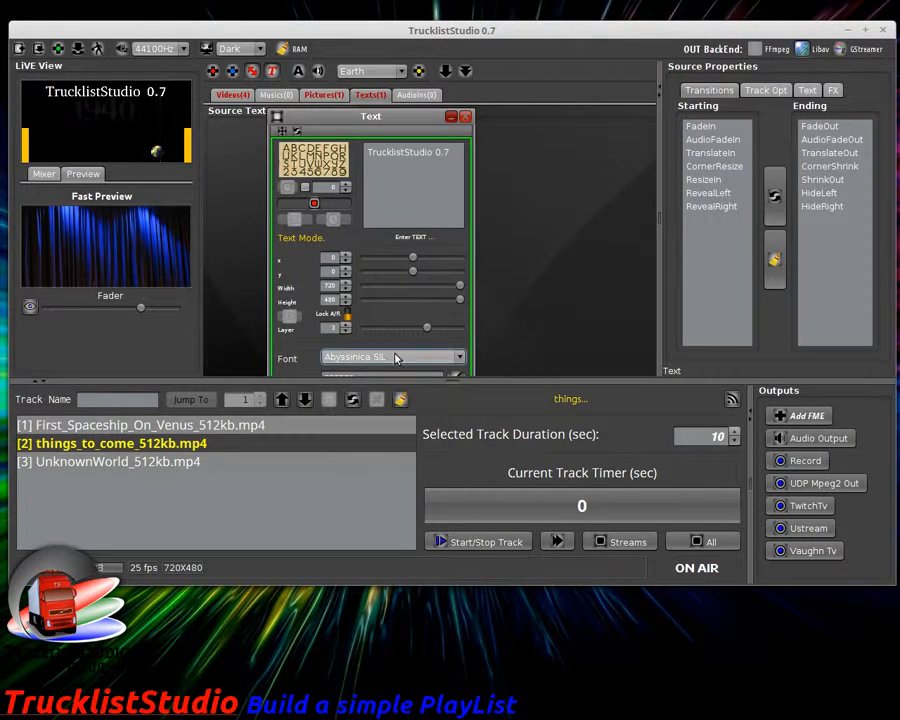
left_click(395, 358)
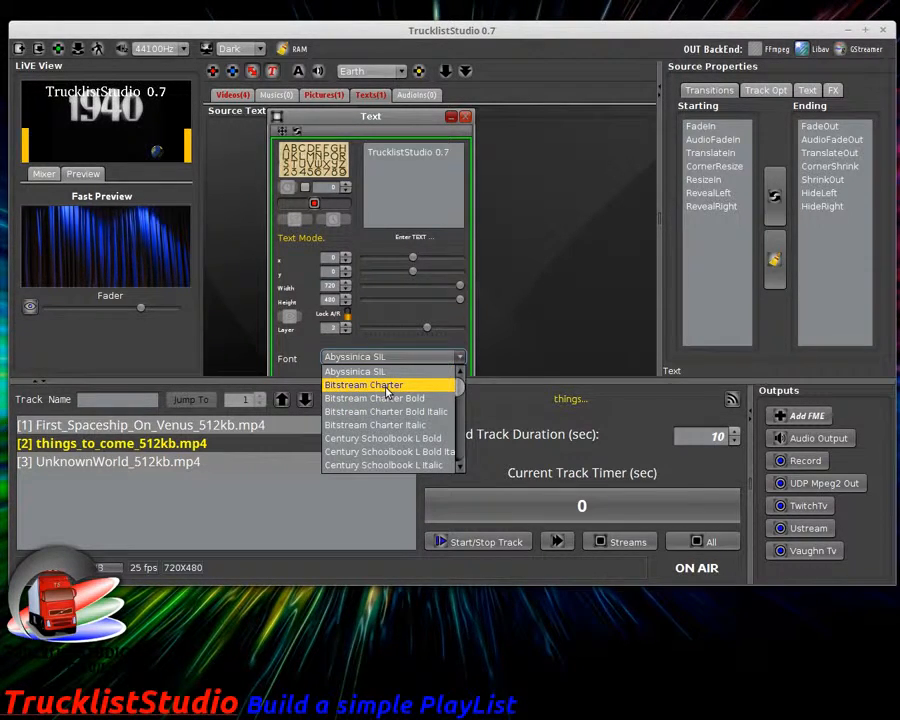
left_click(388, 392)
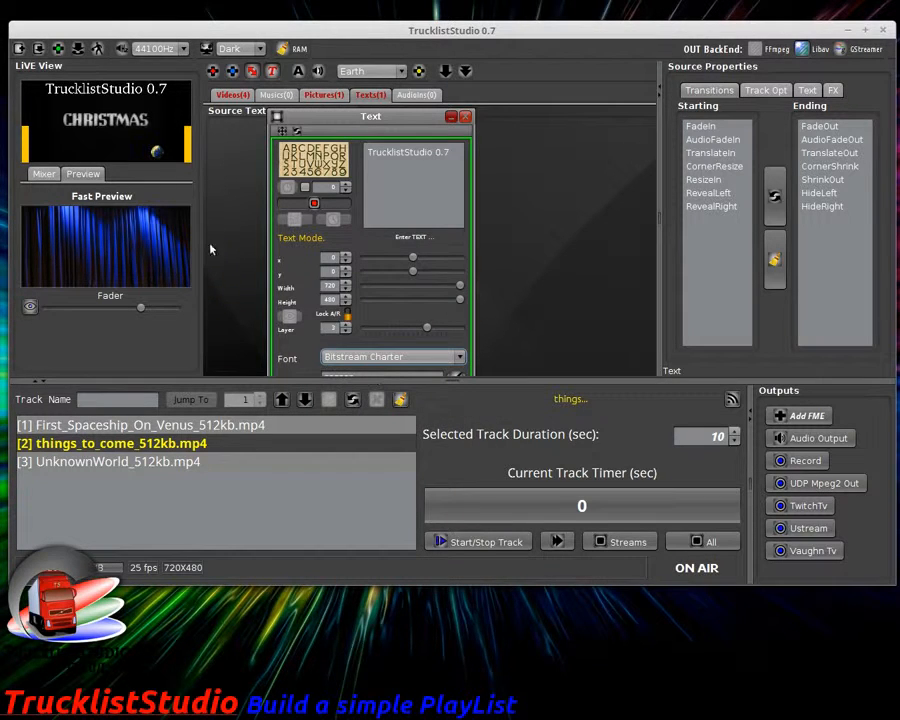
left_click(381, 358)
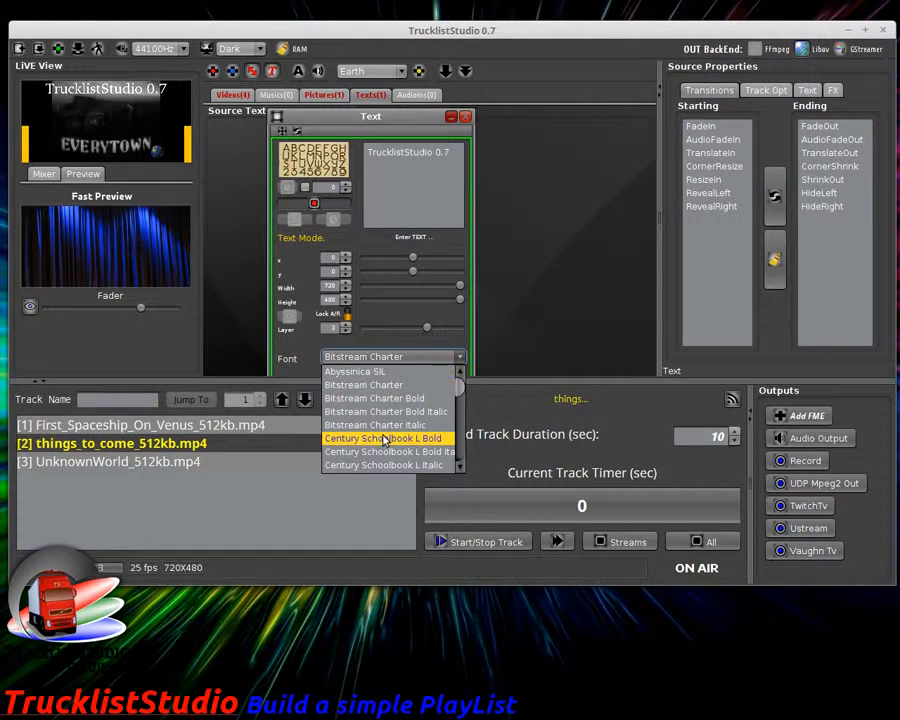
scroll(386, 430, "down", 2)
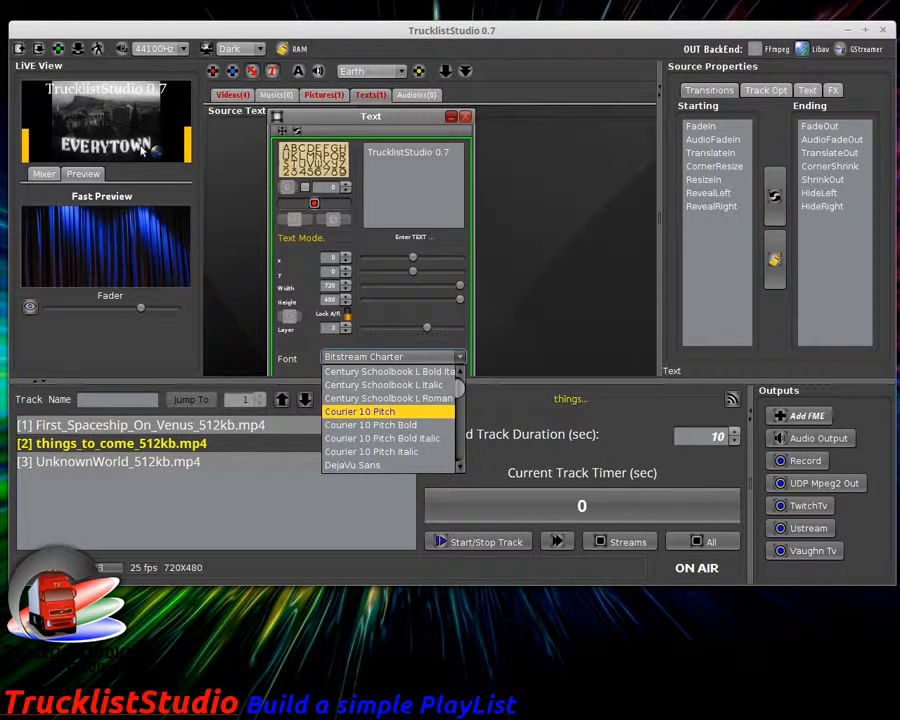
key("Return")
Step: Set the text font to FreeMono Bold and collapse the track list to reveal the colour setting
left_click(397, 354)
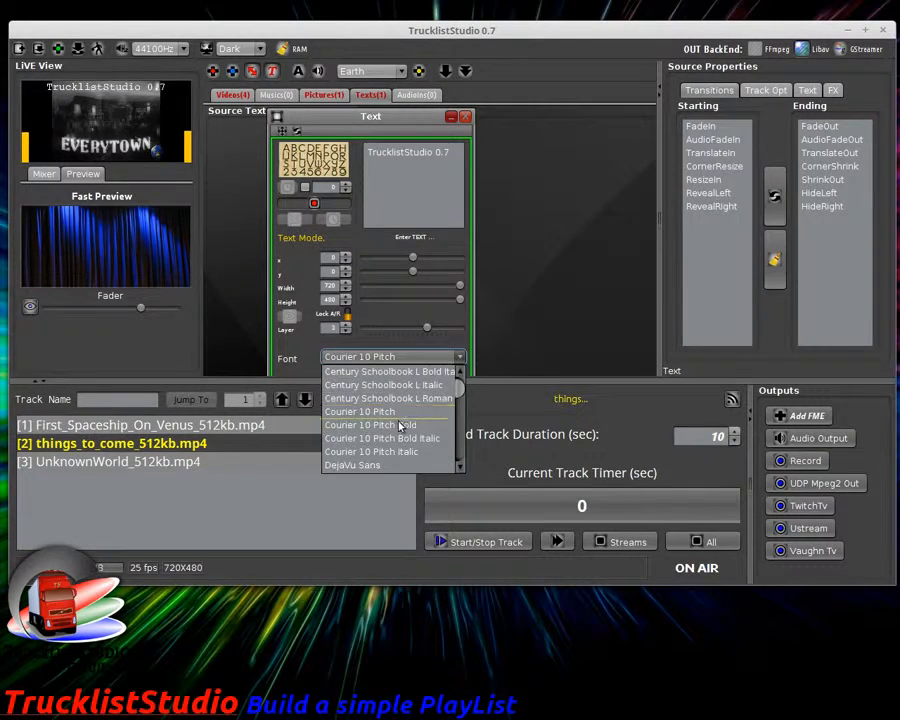
scroll(400, 422, "down", 2)
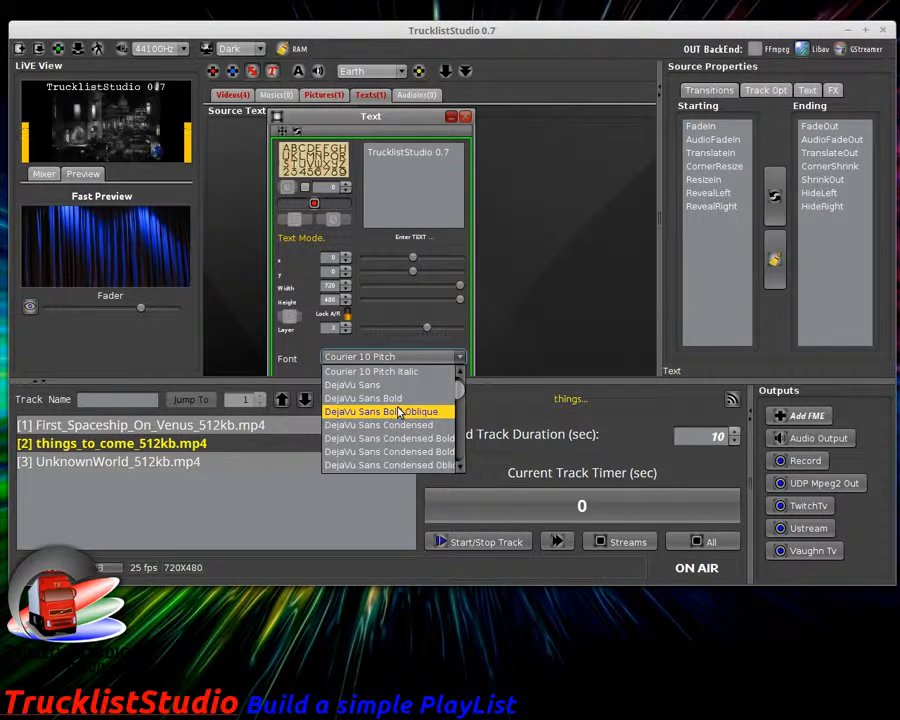
scroll(400, 413, "down", 2)
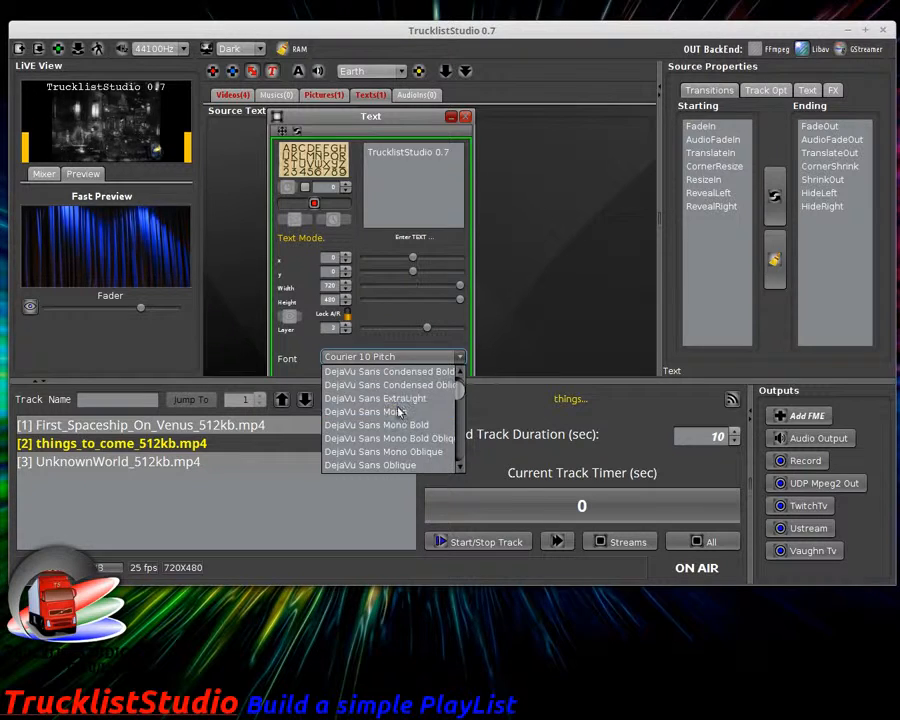
scroll(396, 413, "down", 10)
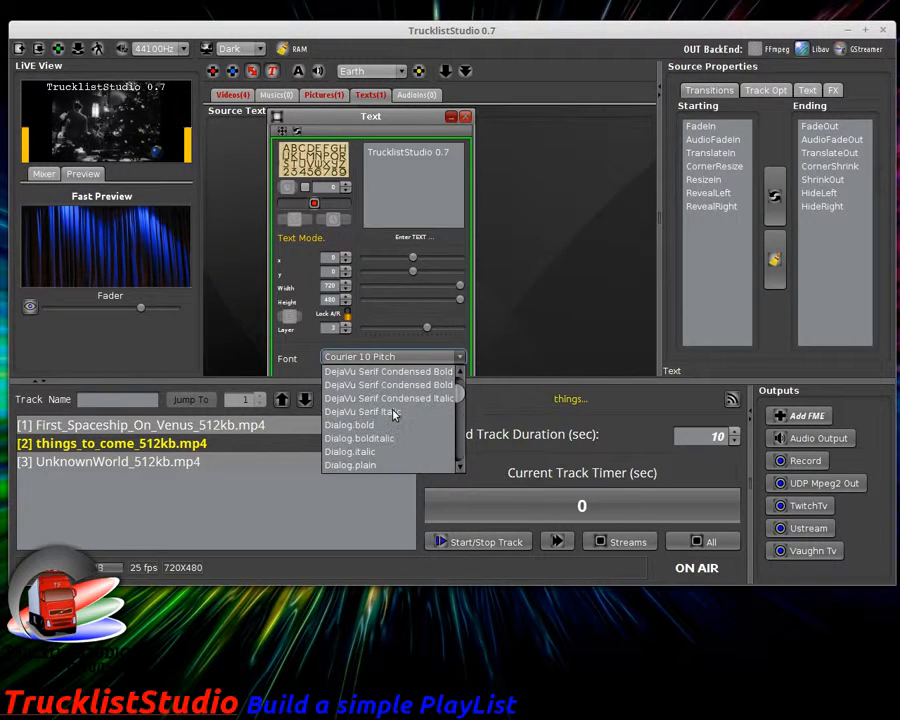
scroll(398, 410, "down", 1)
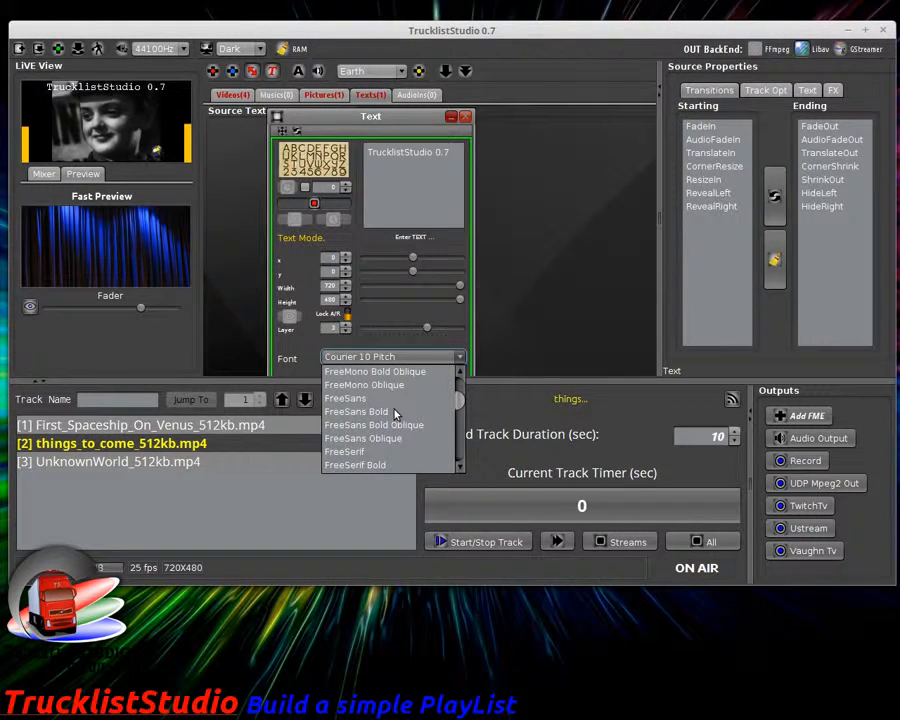
scroll(388, 400, "up", 1)
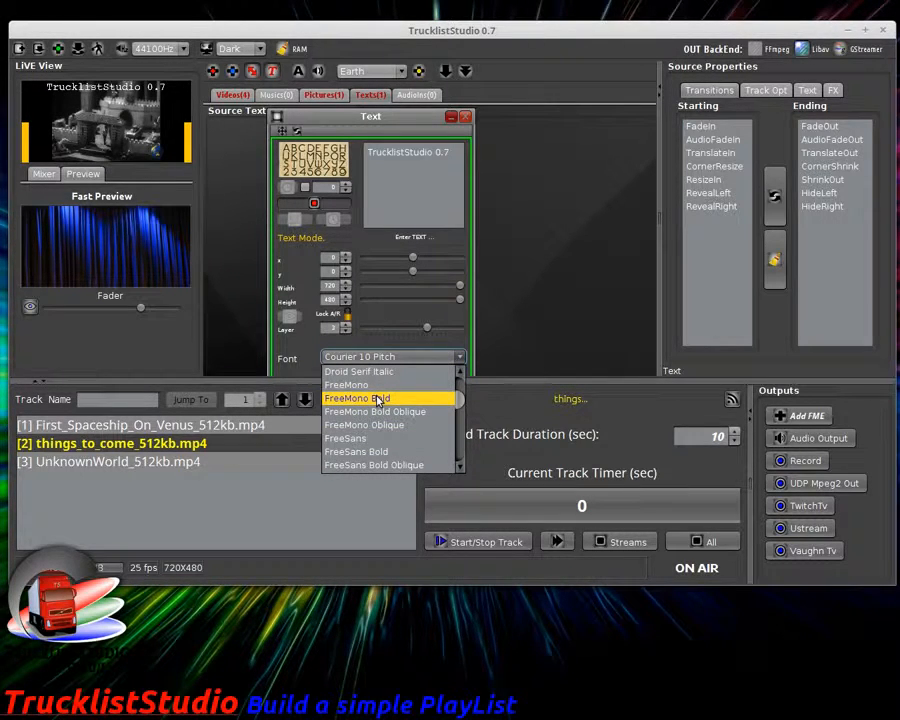
left_click(378, 399)
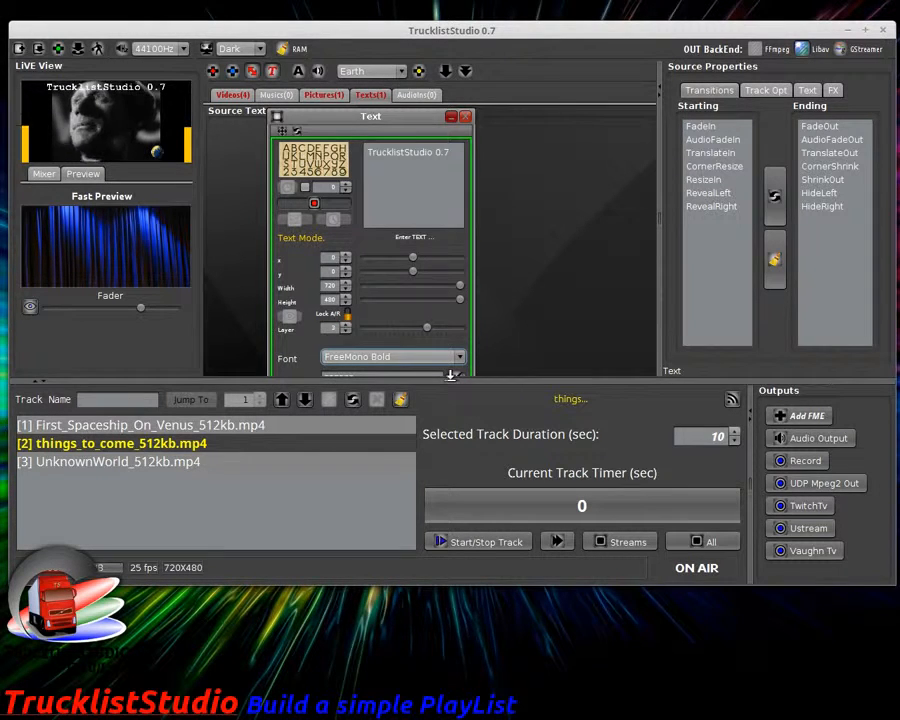
left_click(43, 381)
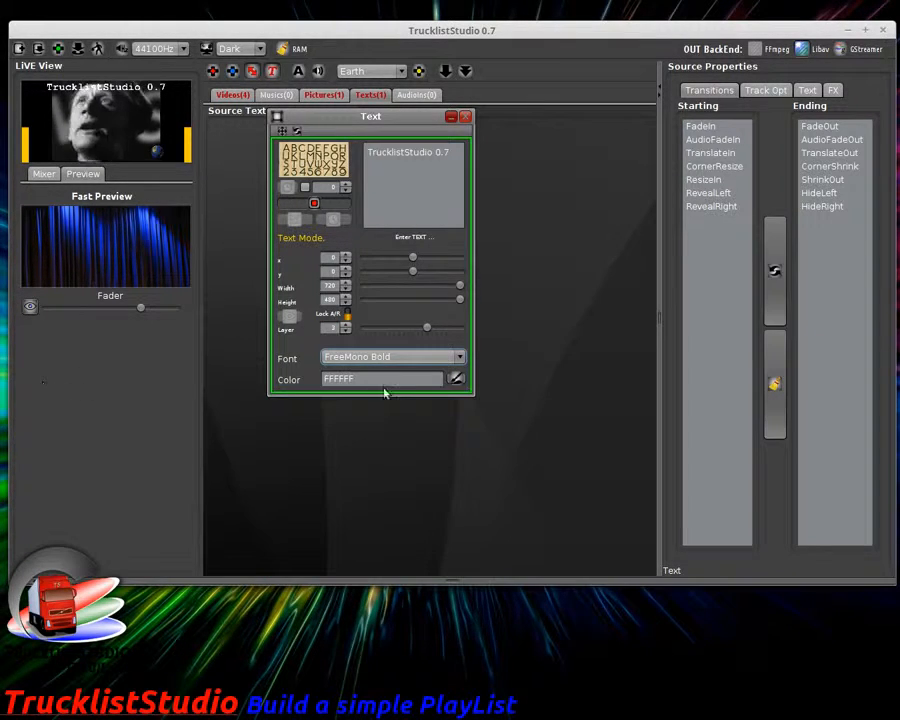
Step: Set the overlay text colour to orange FF9900
left_click(455, 379)
left_click(374, 235)
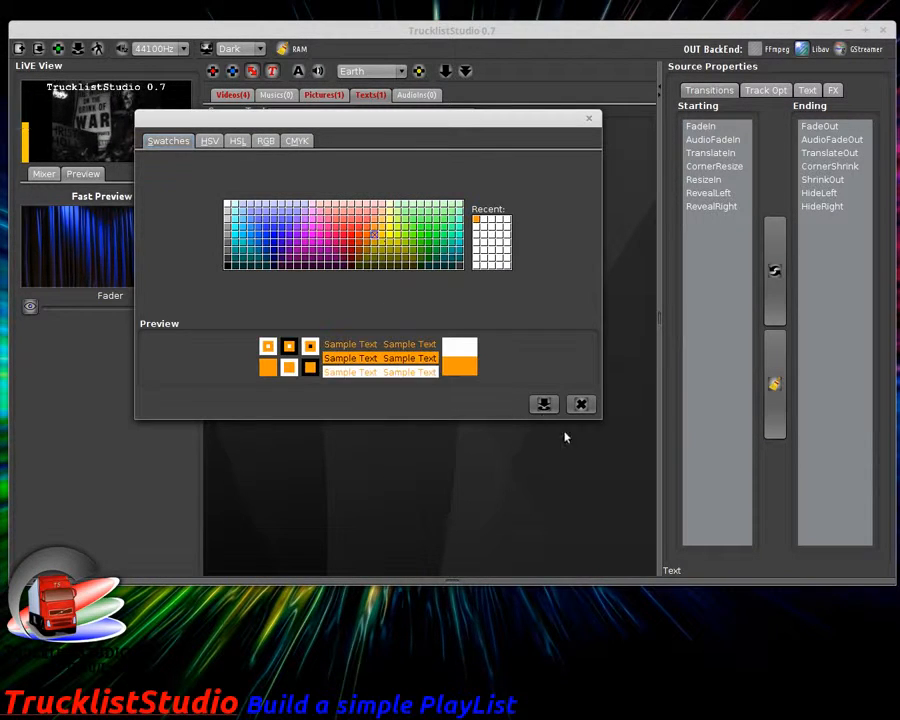
left_click(543, 404)
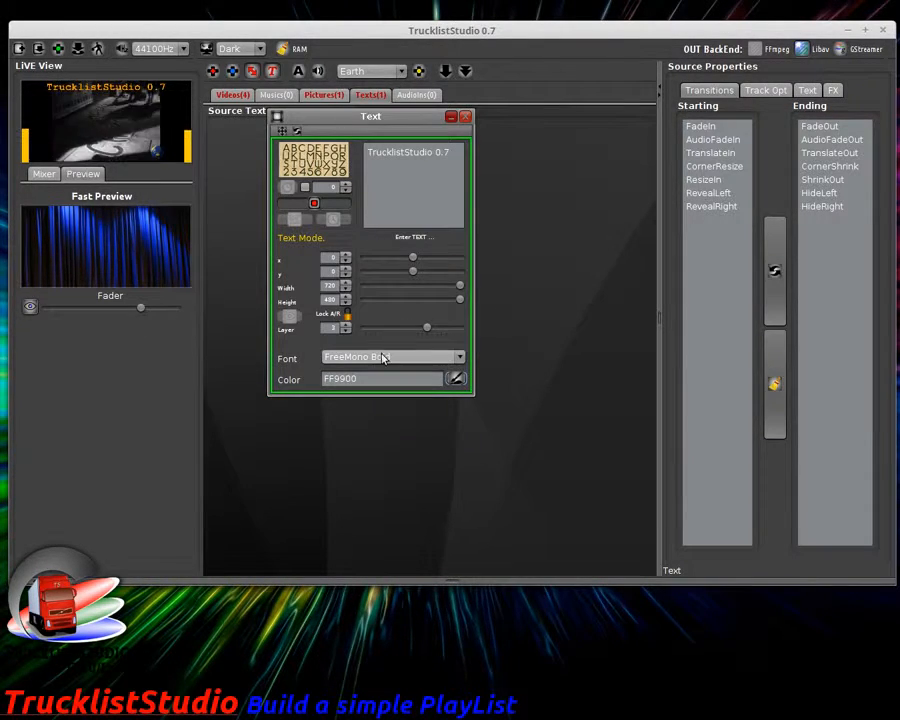
left_click(837, 91)
Step: Open the text's FX settings and add, then remove, the Blink effect
left_click(806, 92)
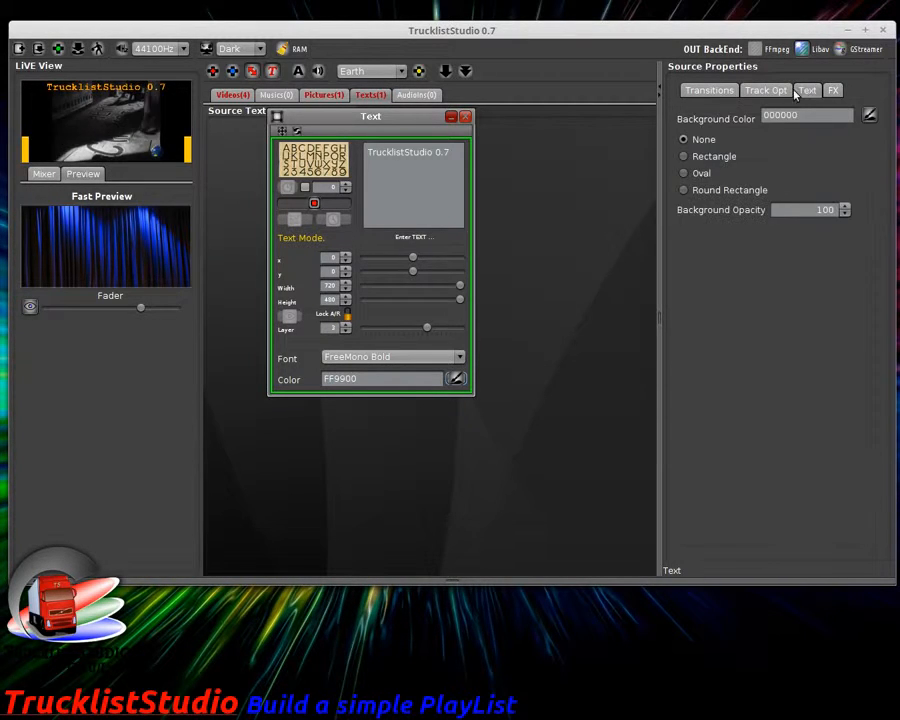
left_click(834, 91)
left_click(742, 137)
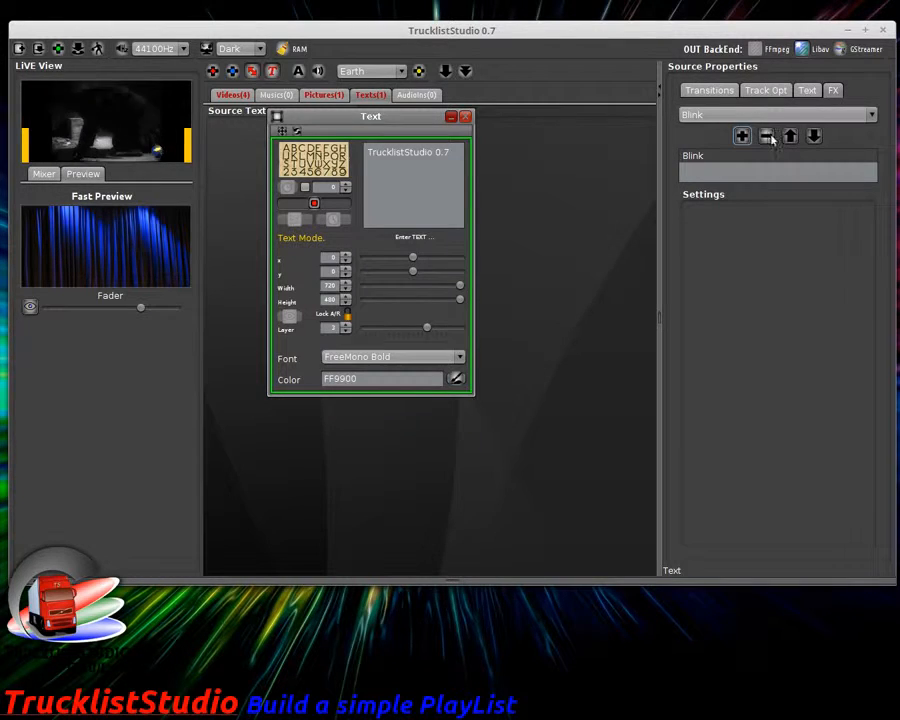
left_click(766, 136)
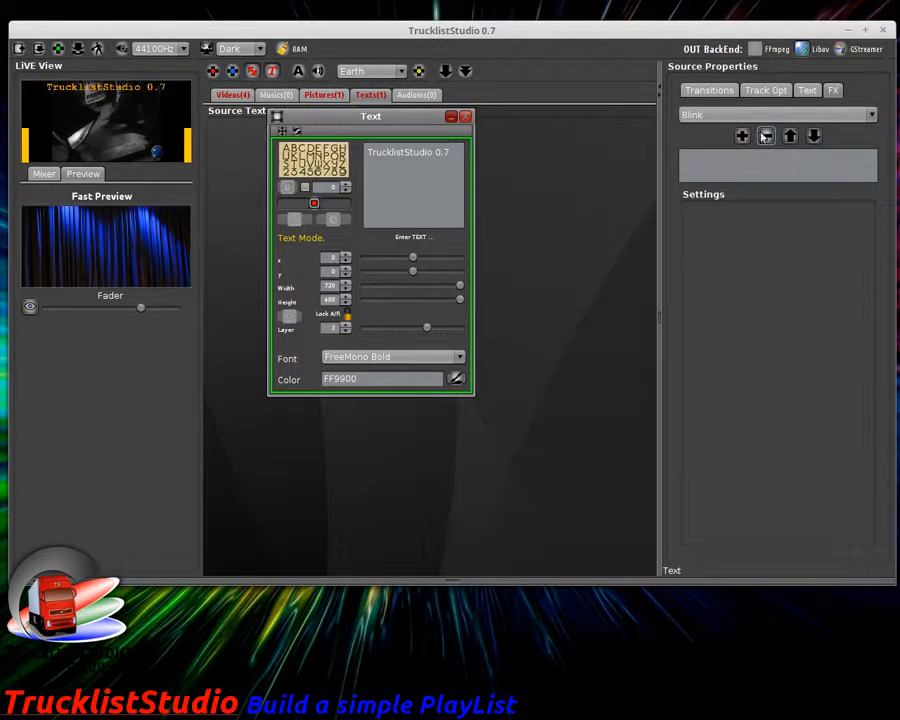
Step: Try the RevealRightNFade and RevealLeftNFade effects on the text, removing each again
left_click(729, 116)
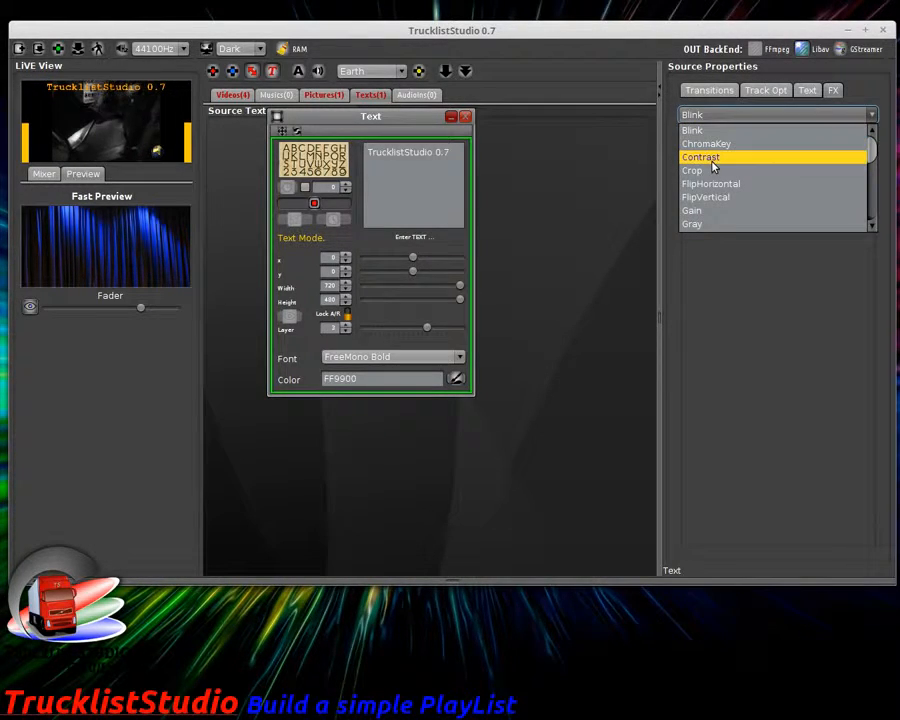
scroll(712, 166, "down", 5)
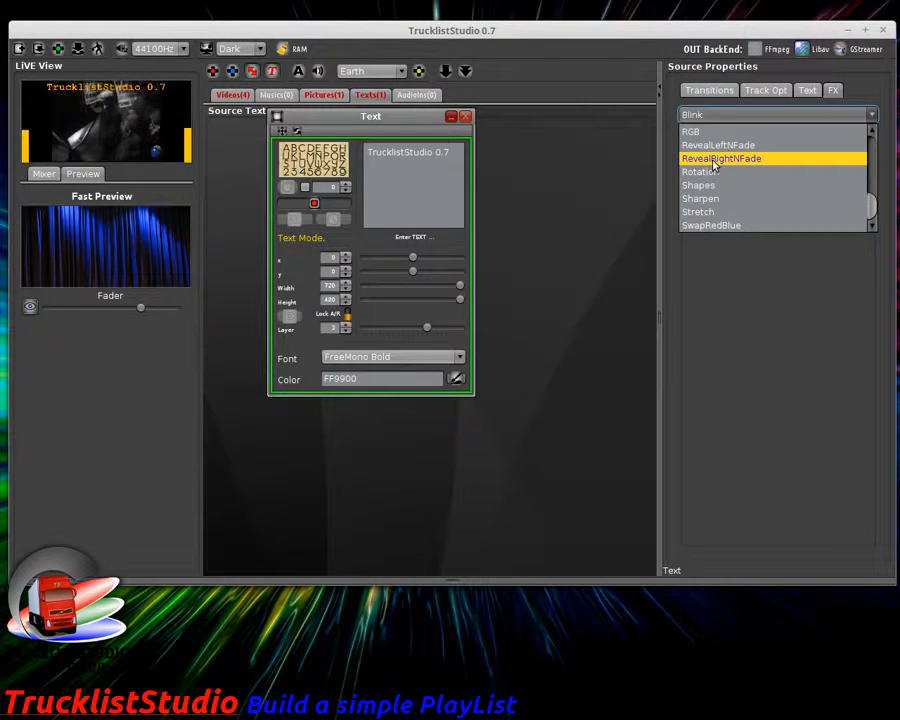
left_click(713, 166)
left_click(742, 137)
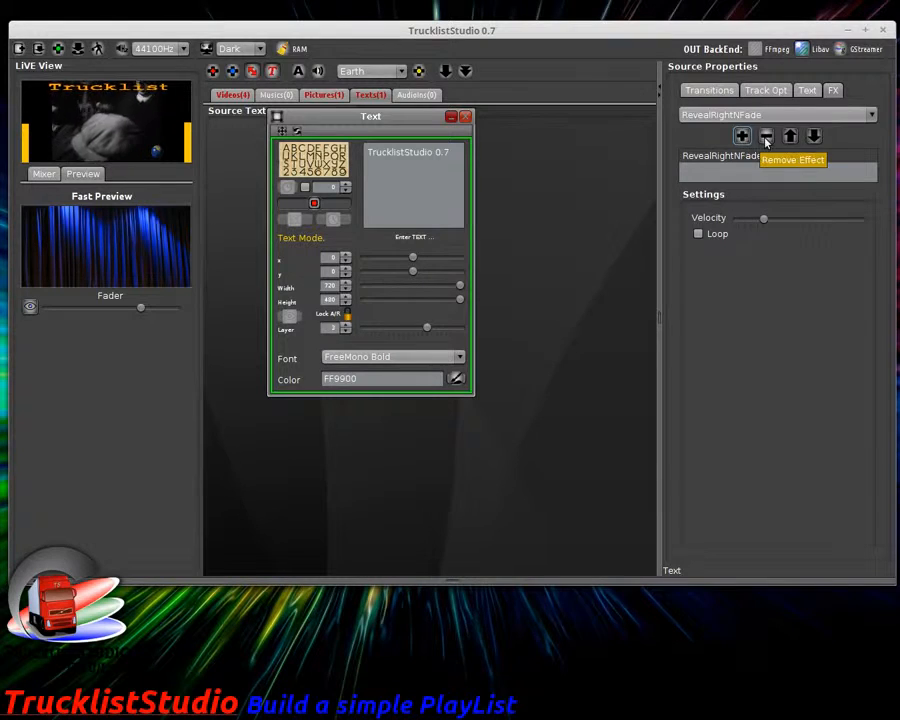
left_click(768, 137)
left_click(759, 116)
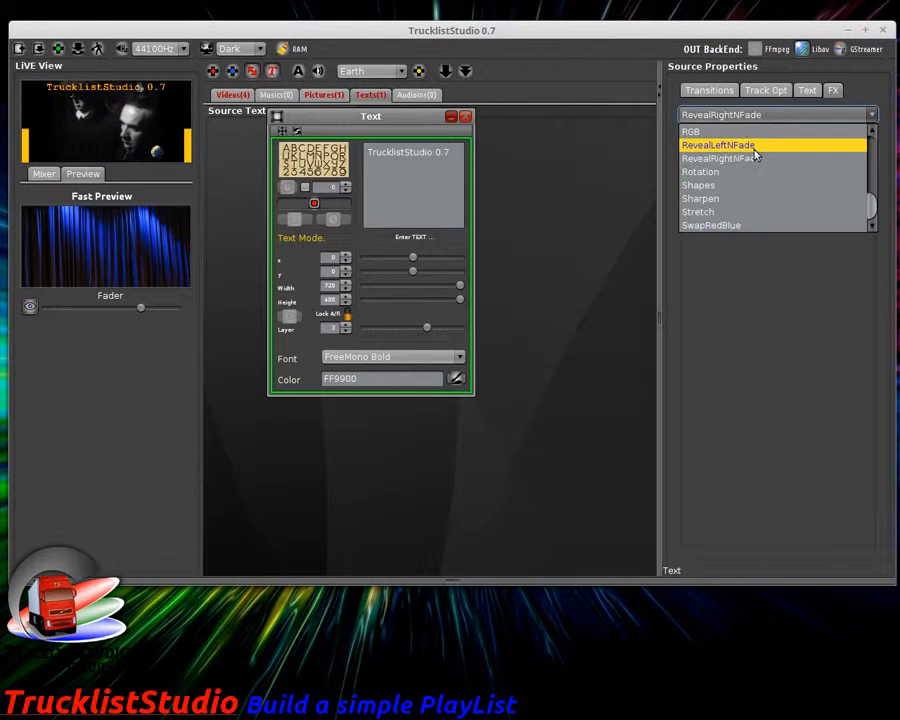
left_click(755, 146)
left_click(742, 137)
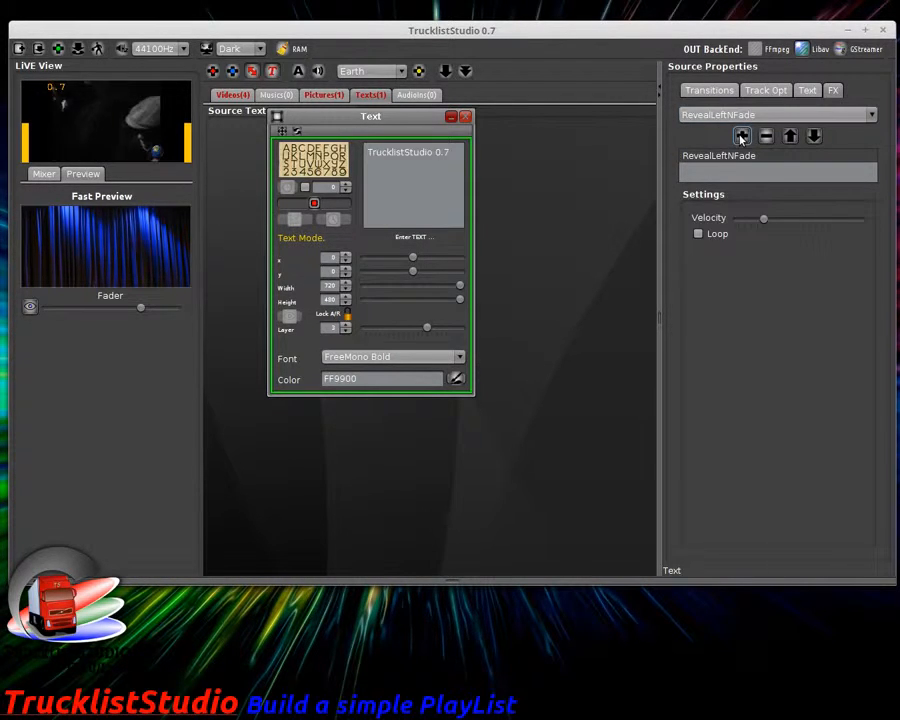
left_click(766, 137)
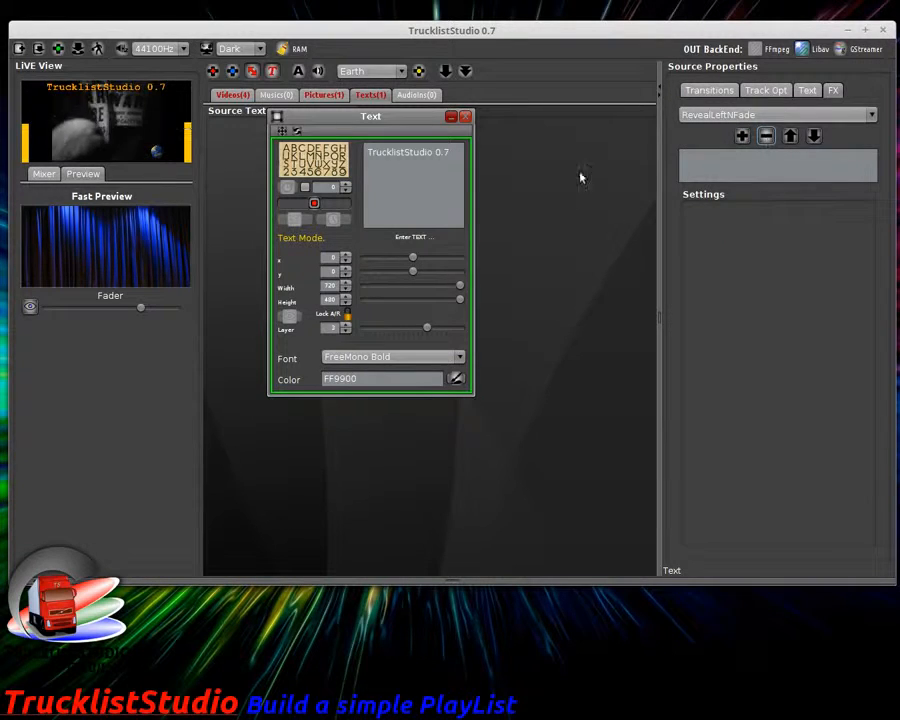
Step: Try right-to-left scrolling at speed 4, then turn right-to-left scrolling off
left_click(281, 131)
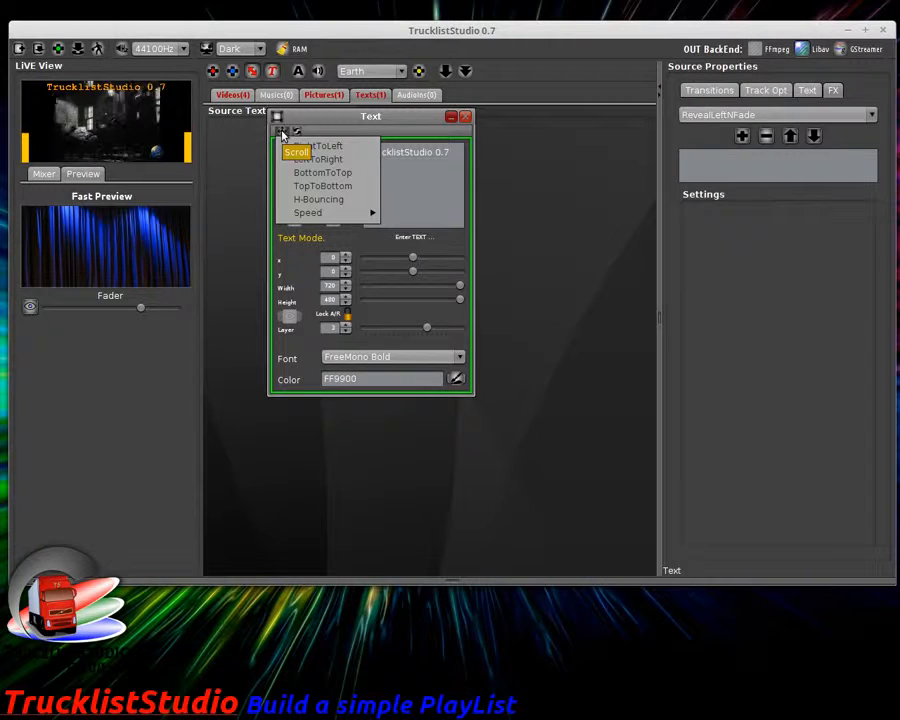
left_click(314, 145)
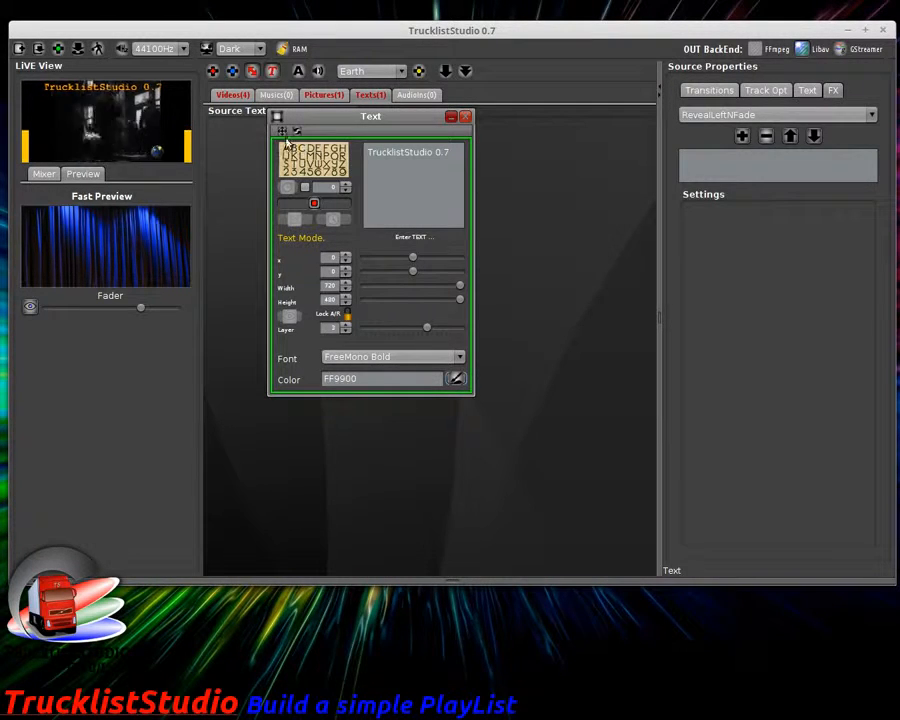
left_click(281, 132)
left_click(281, 132)
left_click(281, 133)
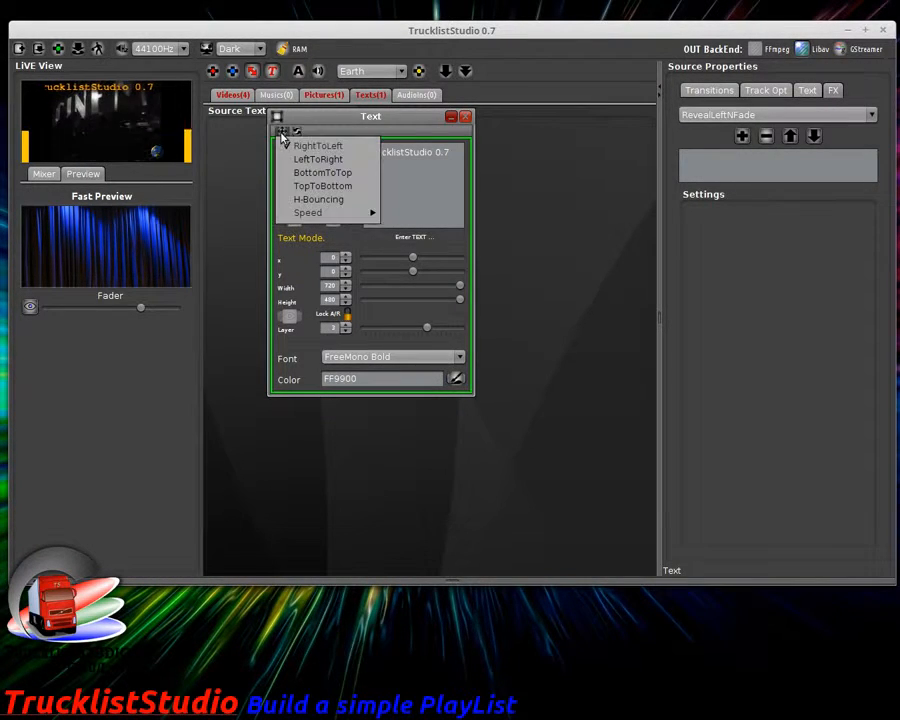
mouse_move(330, 212)
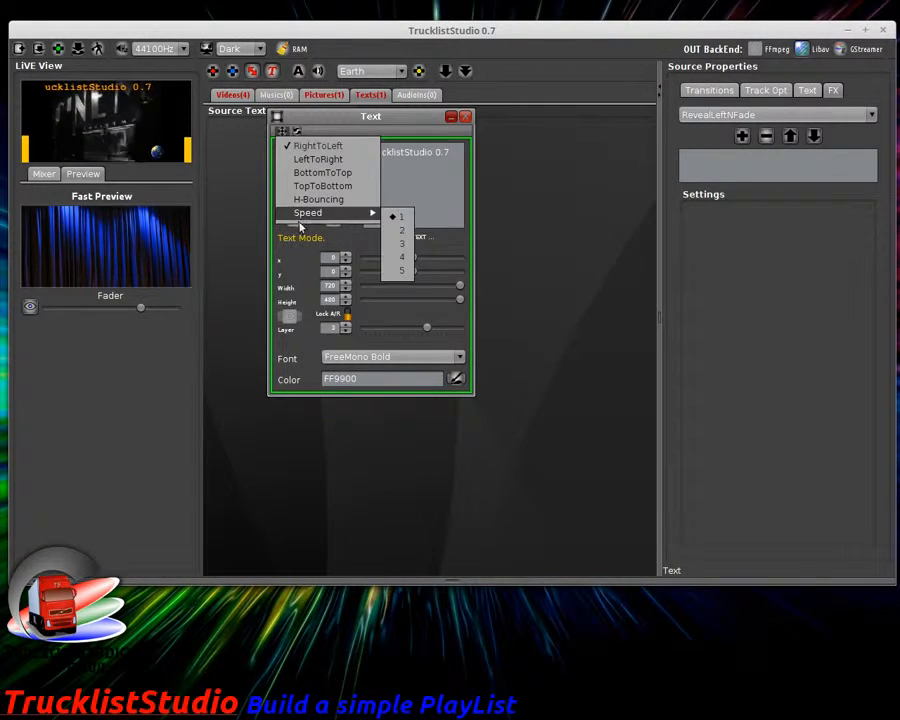
left_click(398, 259)
left_click(283, 133)
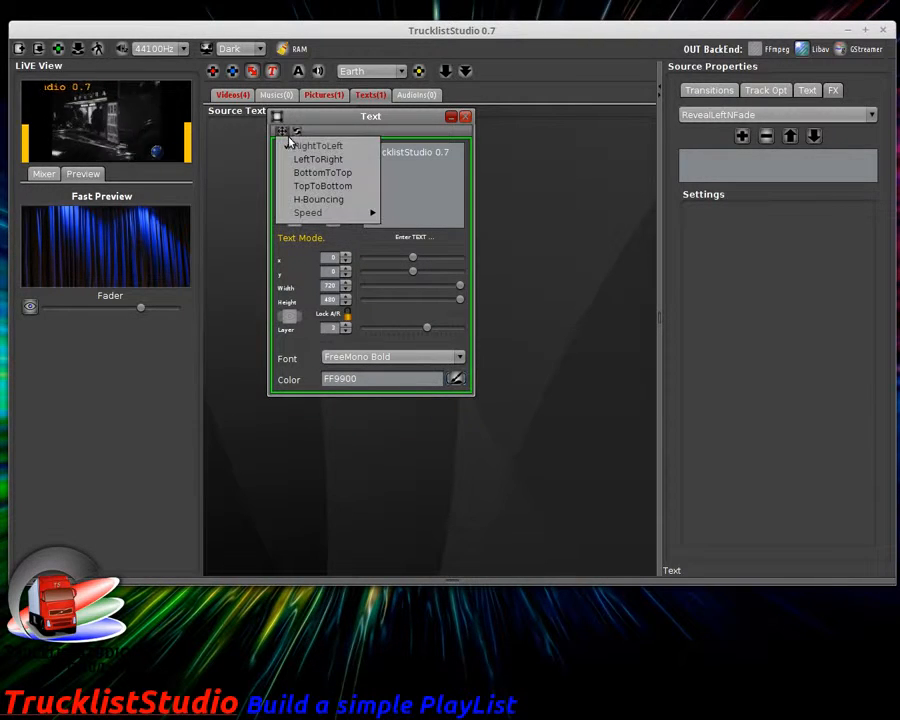
left_click(295, 148)
left_click(282, 133)
left_click(291, 159)
Step: Try left-to-right and bottom-to-top scrolling, settling on H-Bouncing for the text
left_click(282, 133)
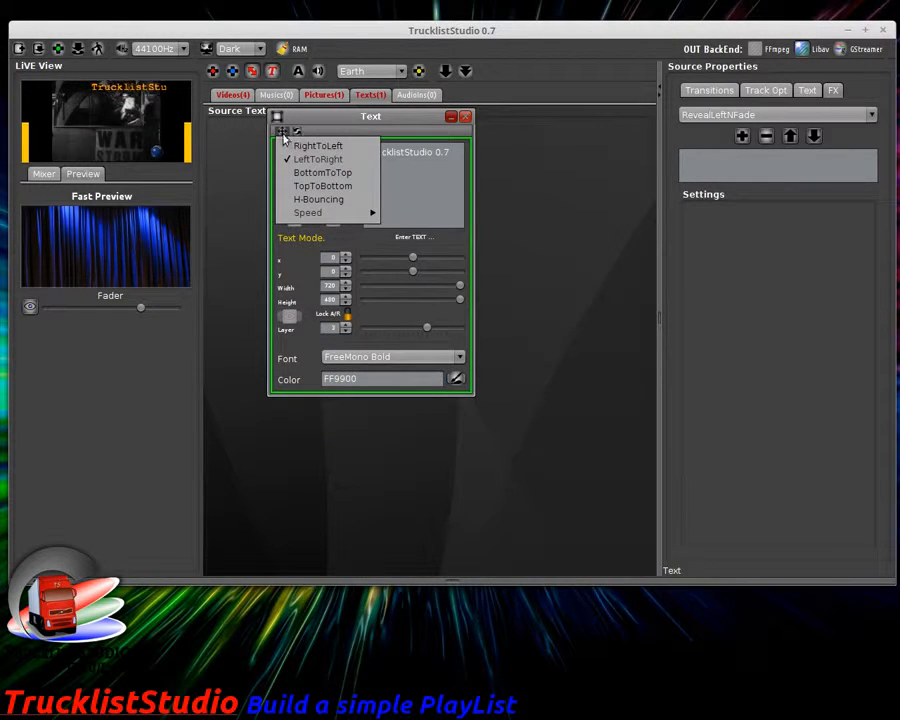
left_click(300, 159)
left_click(282, 133)
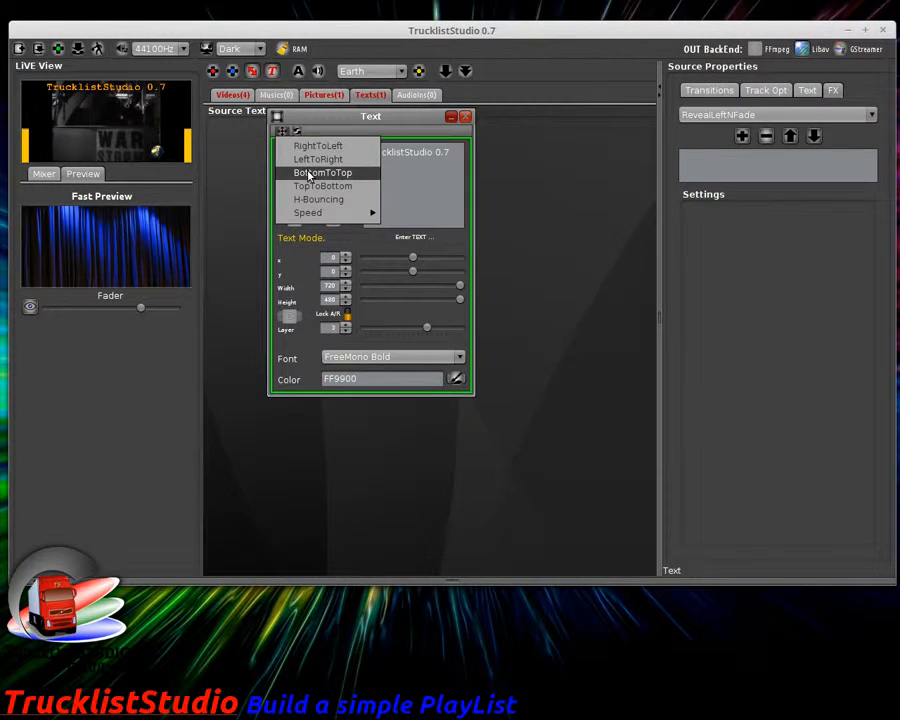
left_click(298, 173)
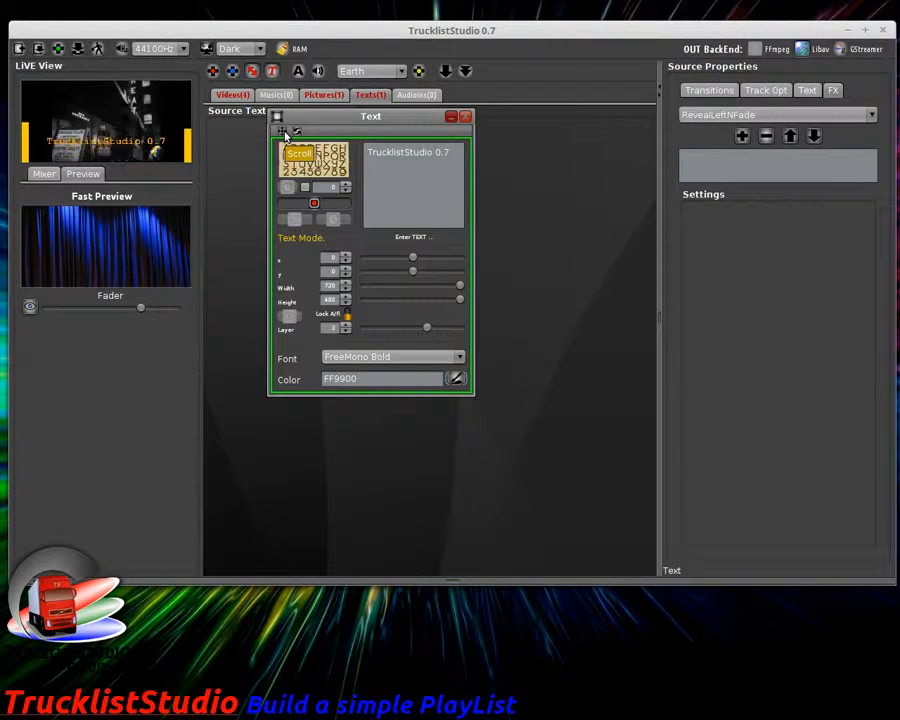
left_click(285, 133)
left_click(296, 174)
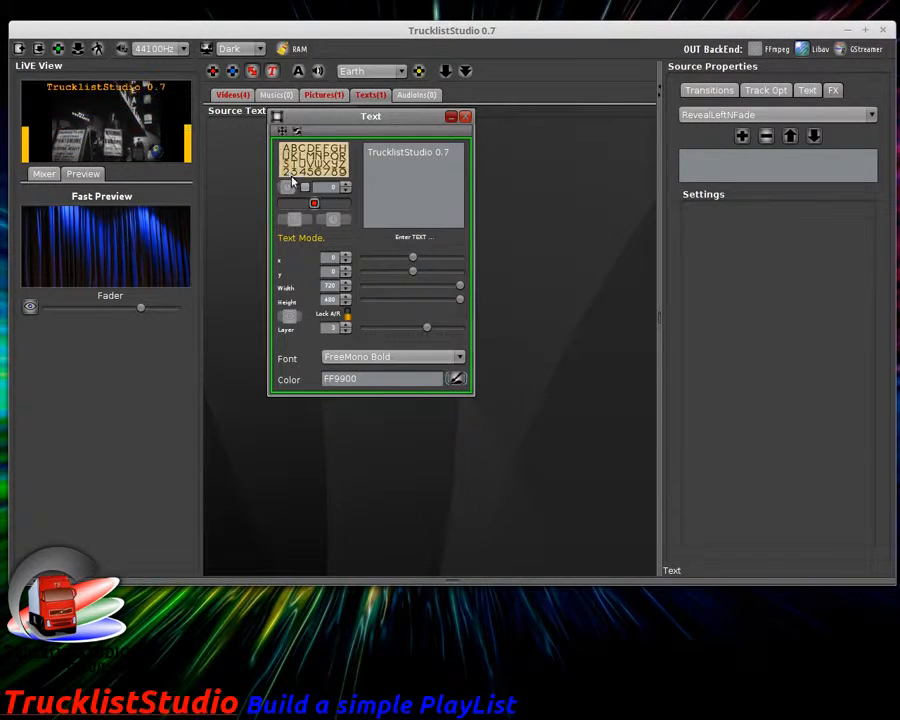
left_click(285, 133)
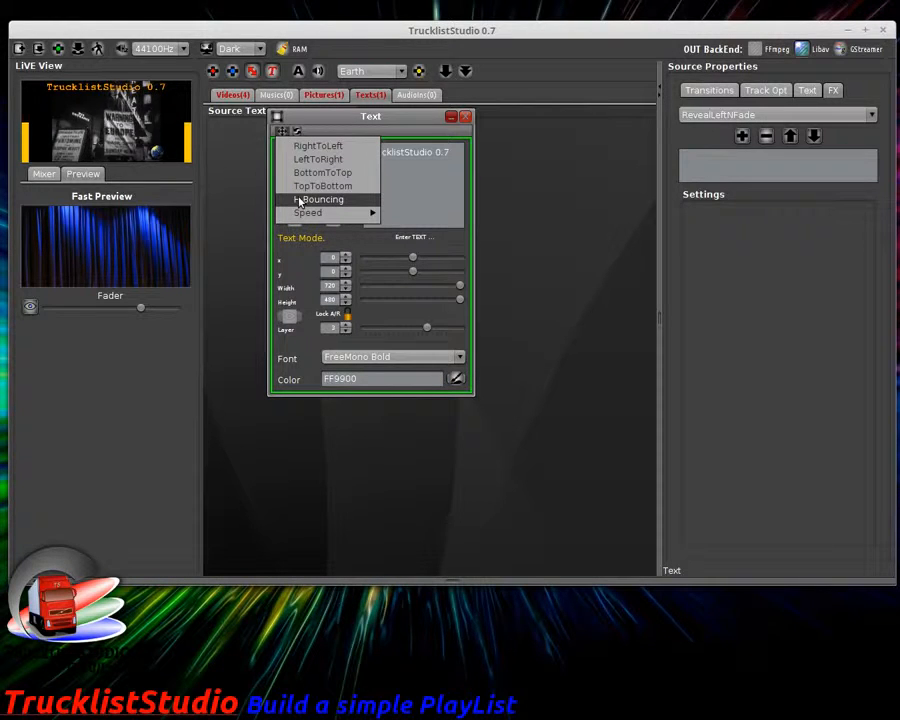
left_click(298, 200)
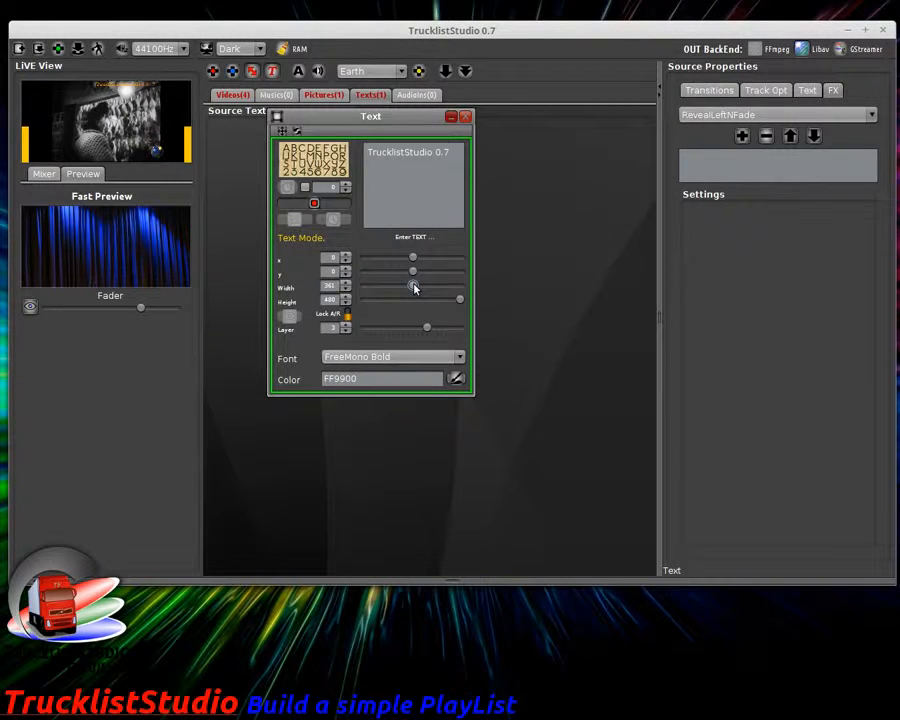
left_click(285, 133)
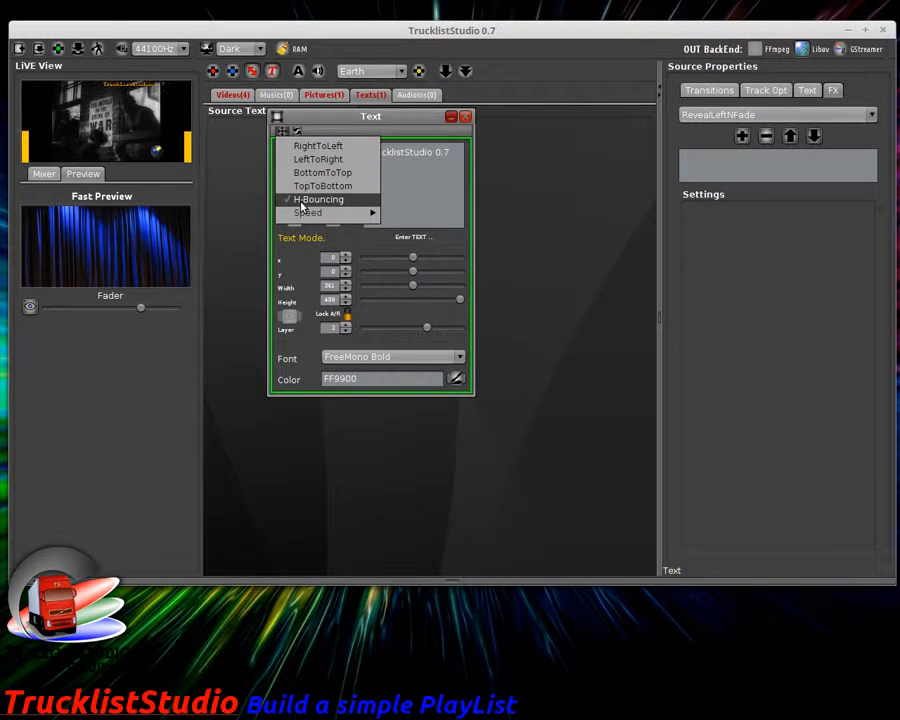
left_click(302, 201)
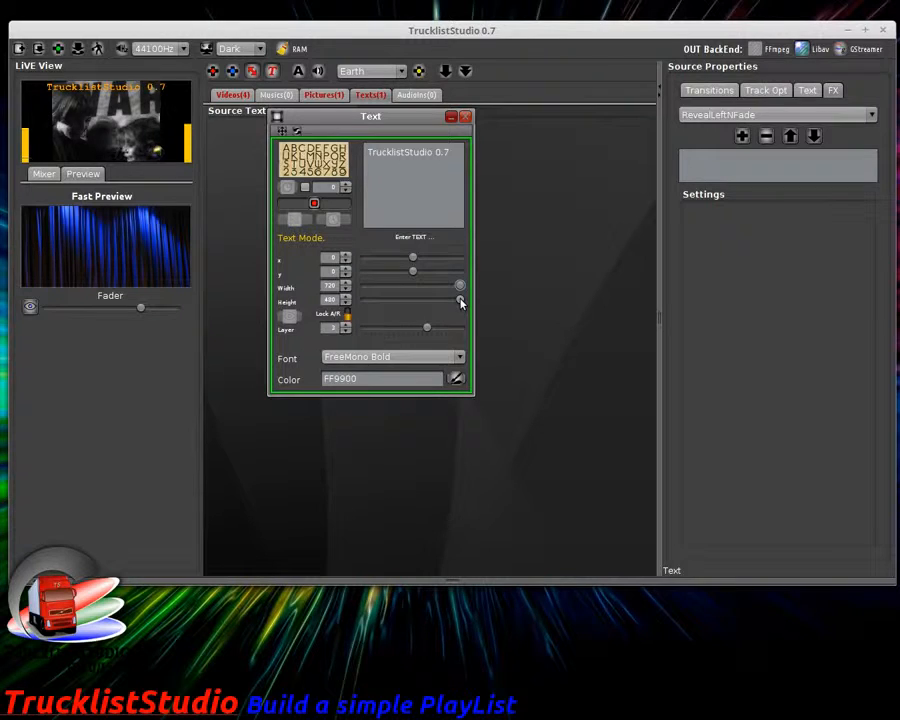
Step: Give the text a 6600FF oval background at 50 opacity and shrink its height to about 82
left_click(808, 90)
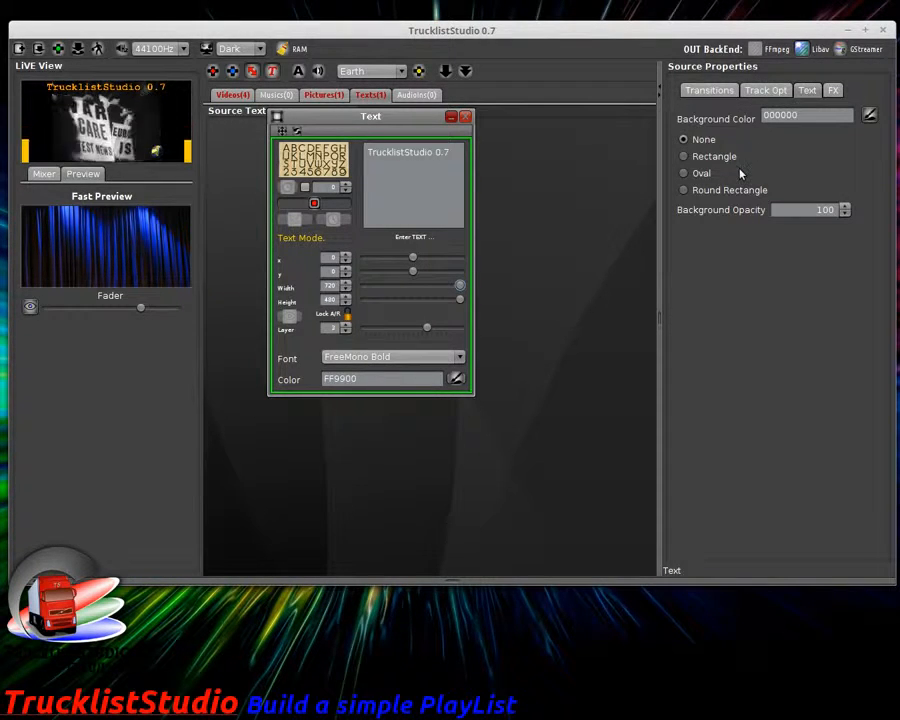
left_click(702, 173)
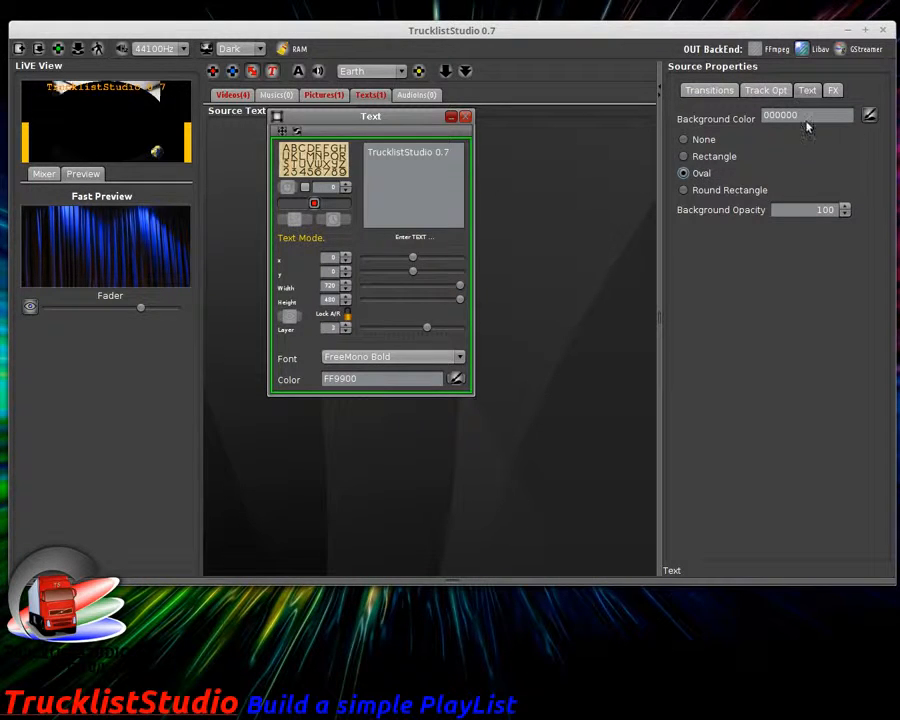
left_click(868, 116)
left_click(582, 298)
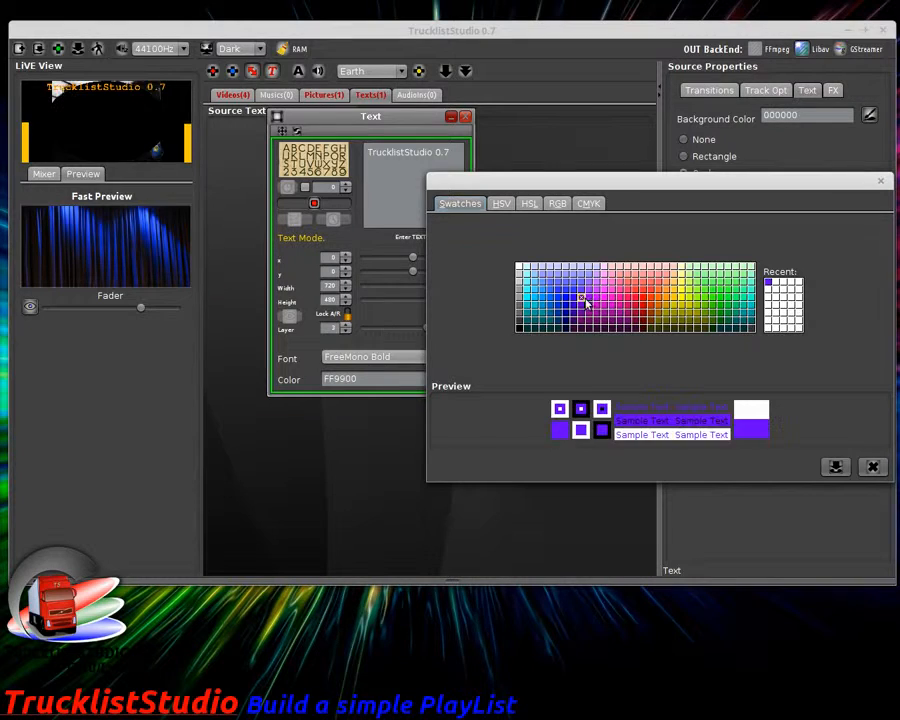
left_click(836, 467)
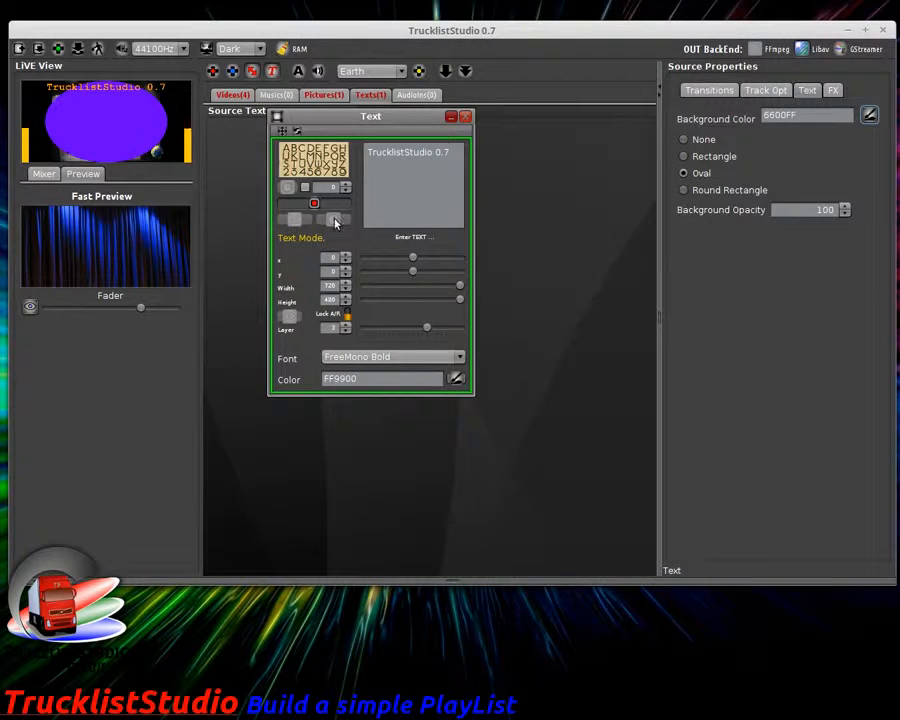
double_click(824, 210)
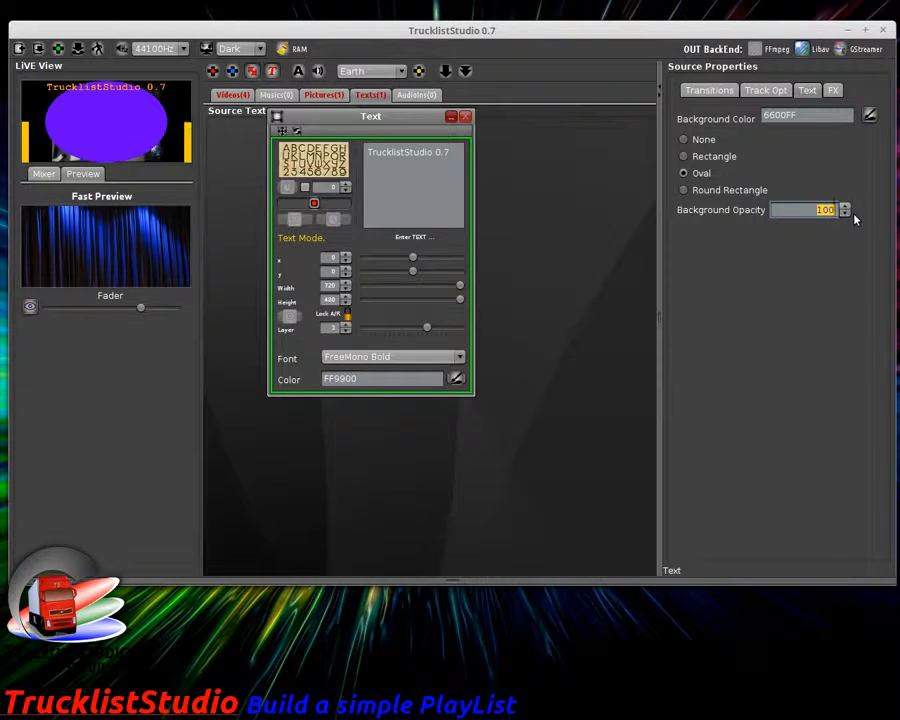
type("50")
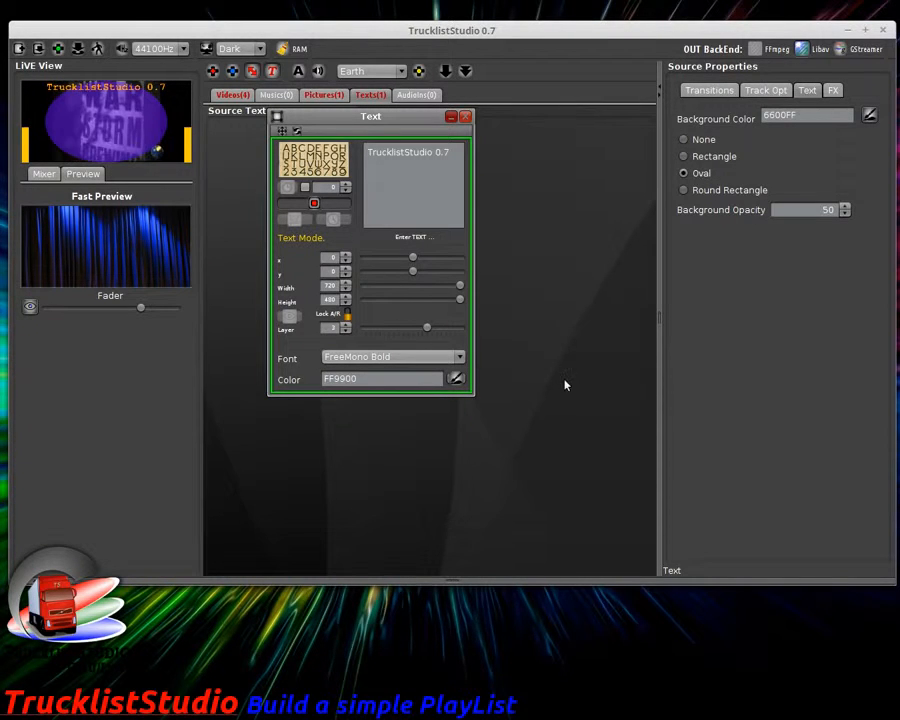
left_click_drag(460, 299, 383, 299)
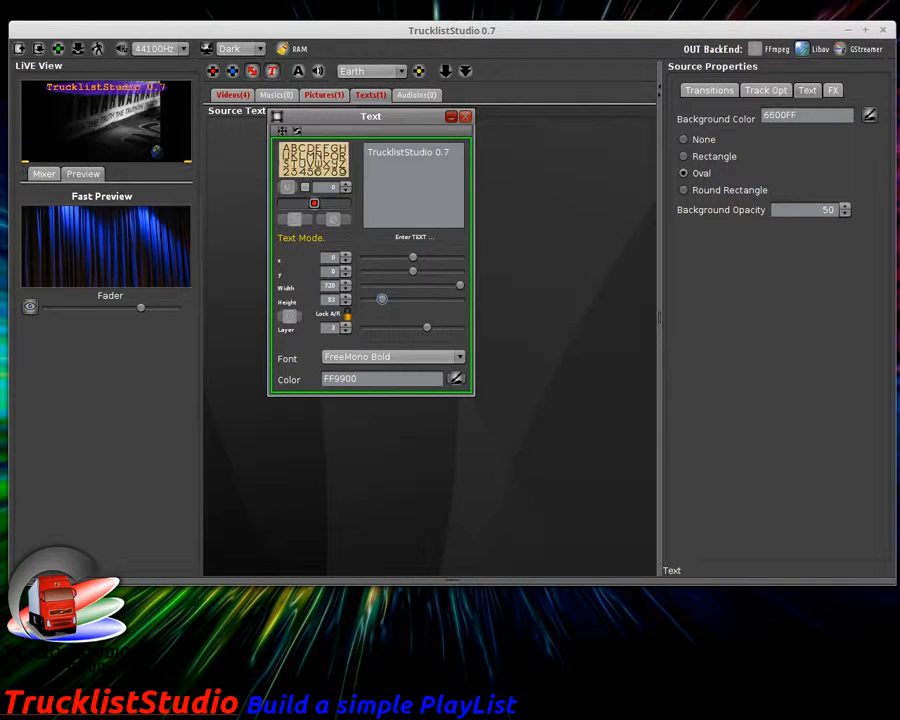
Step: Copy the text's state and settings to all tracks, close its editor, and select things_to_come
left_click(36, 580)
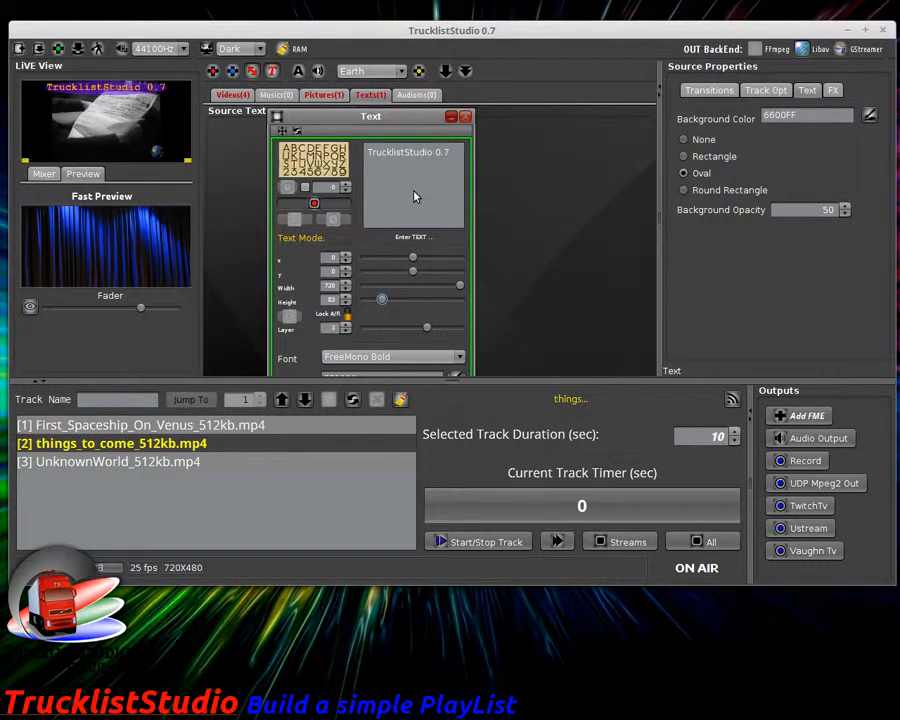
left_click(766, 90)
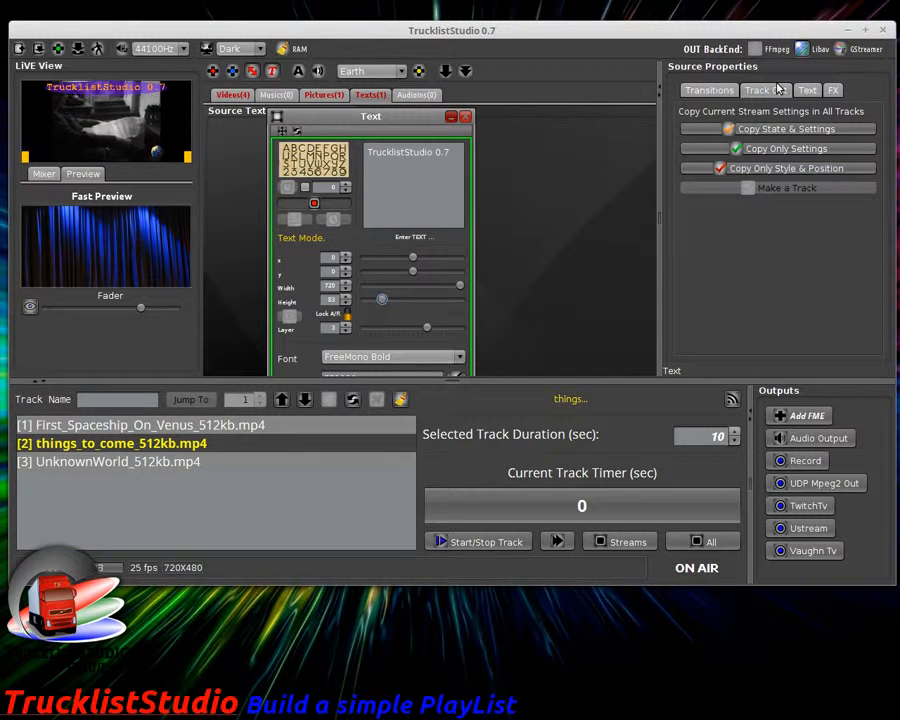
left_click(785, 130)
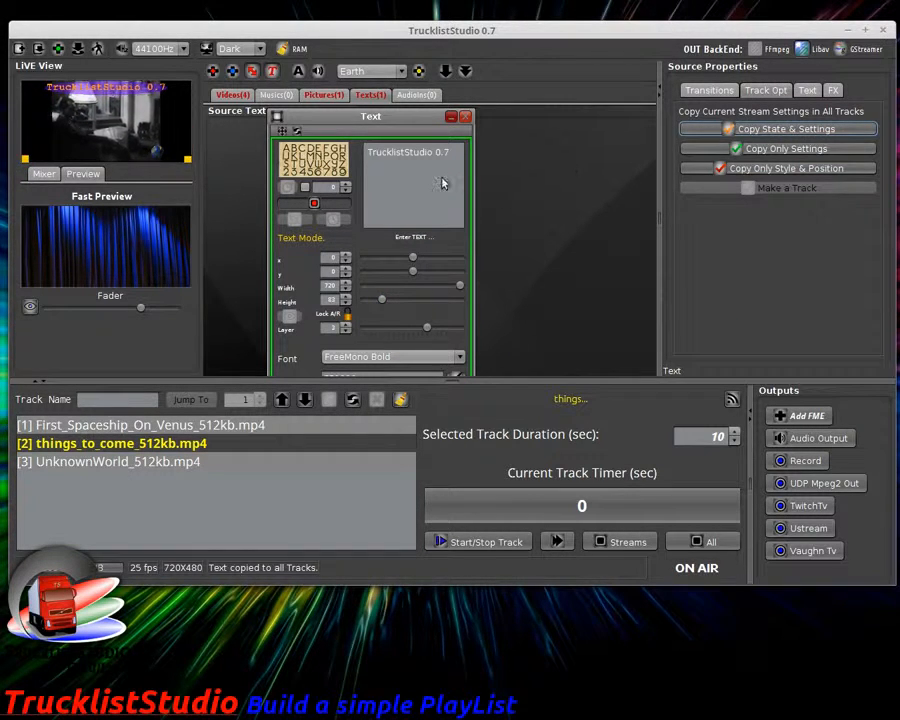
left_click(465, 117)
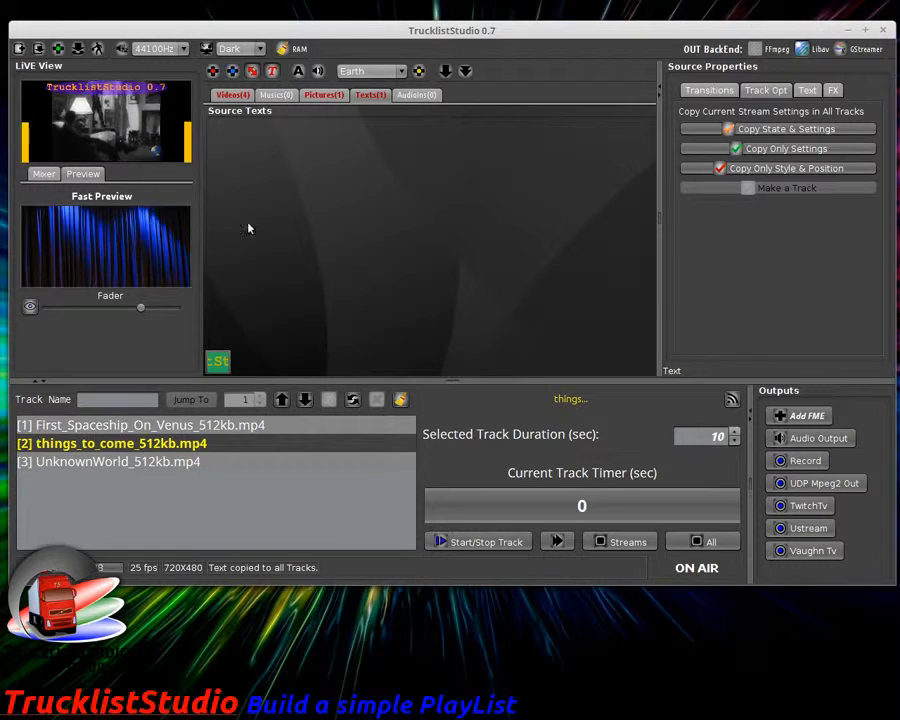
left_click(200, 443)
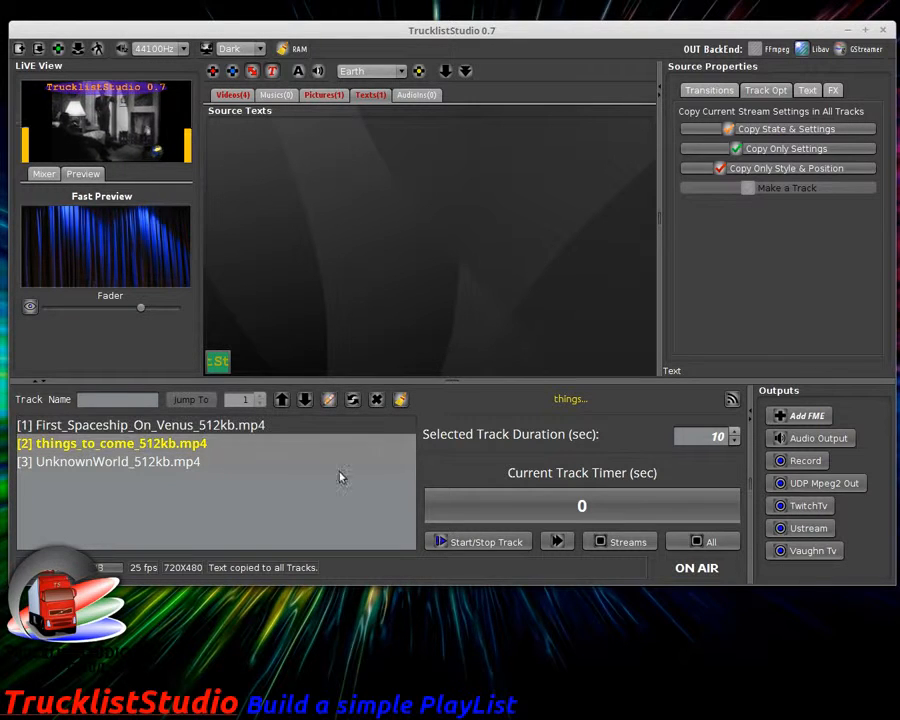
Step: Preview the TrucklistStudio 0.7 overlay briefly, stop playback, and select the UnknownWorld video track
left_click(512, 548)
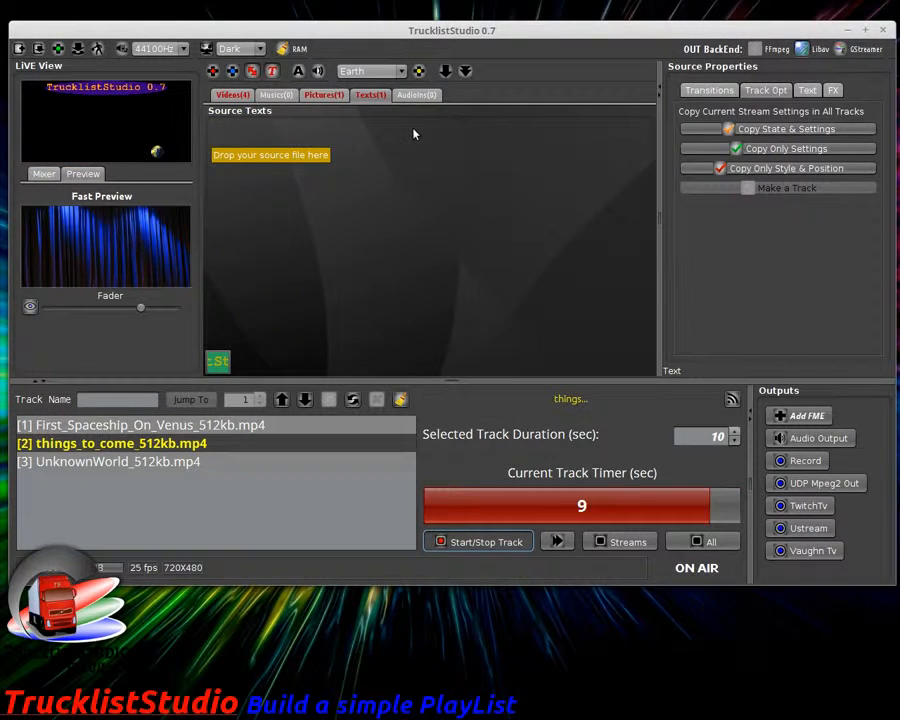
left_click(230, 95)
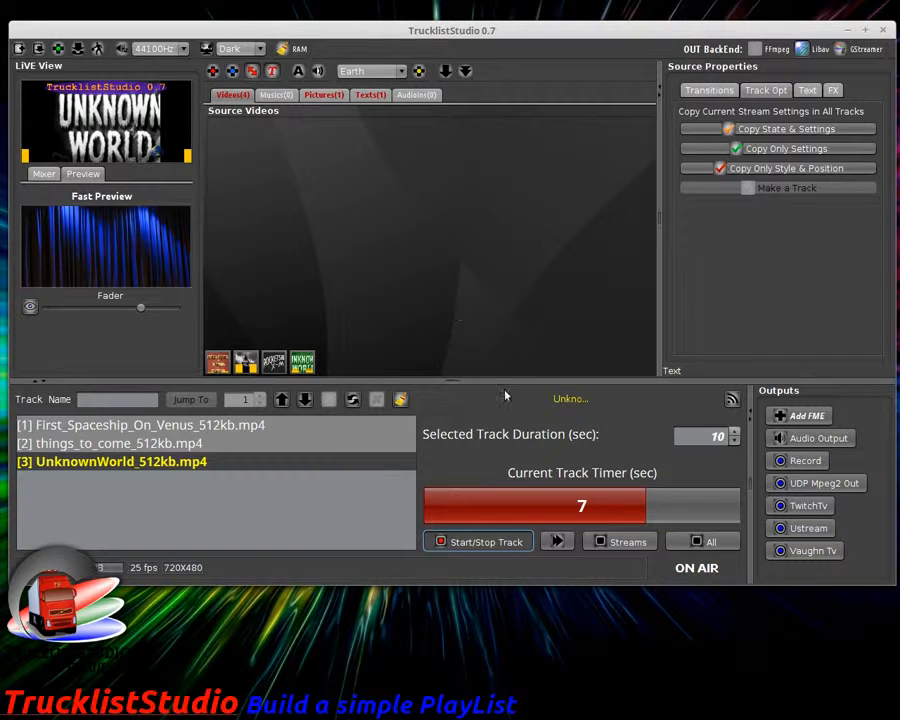
left_click(487, 543)
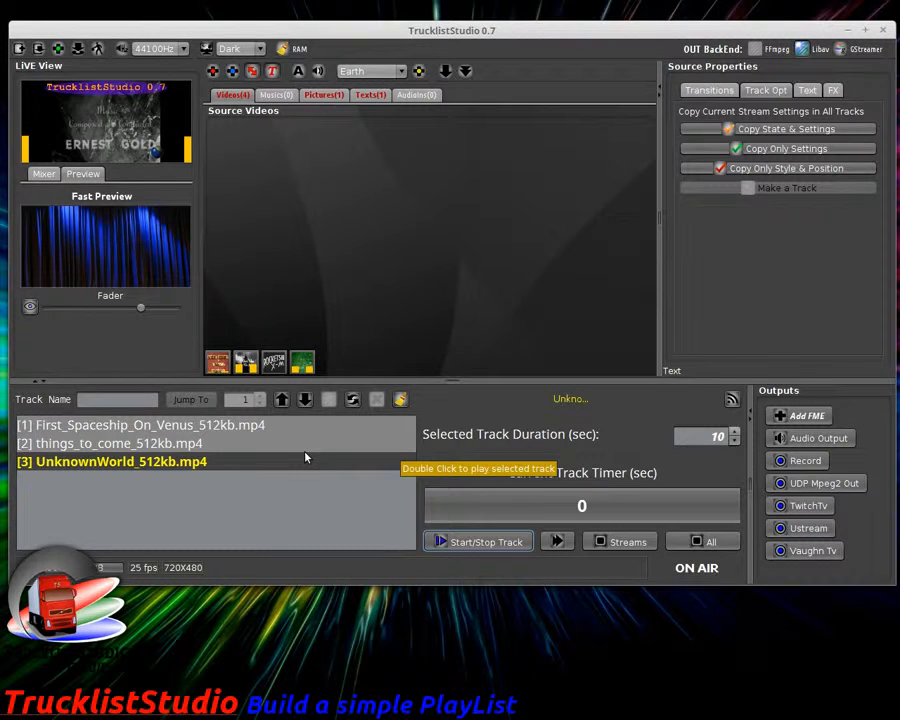
left_click(149, 429)
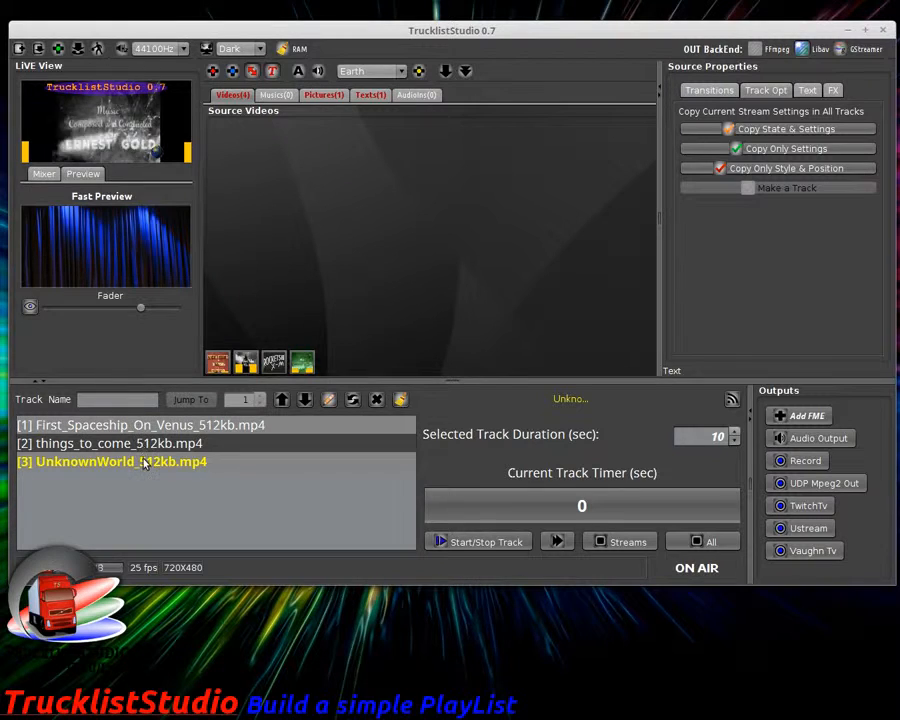
left_click(125, 464)
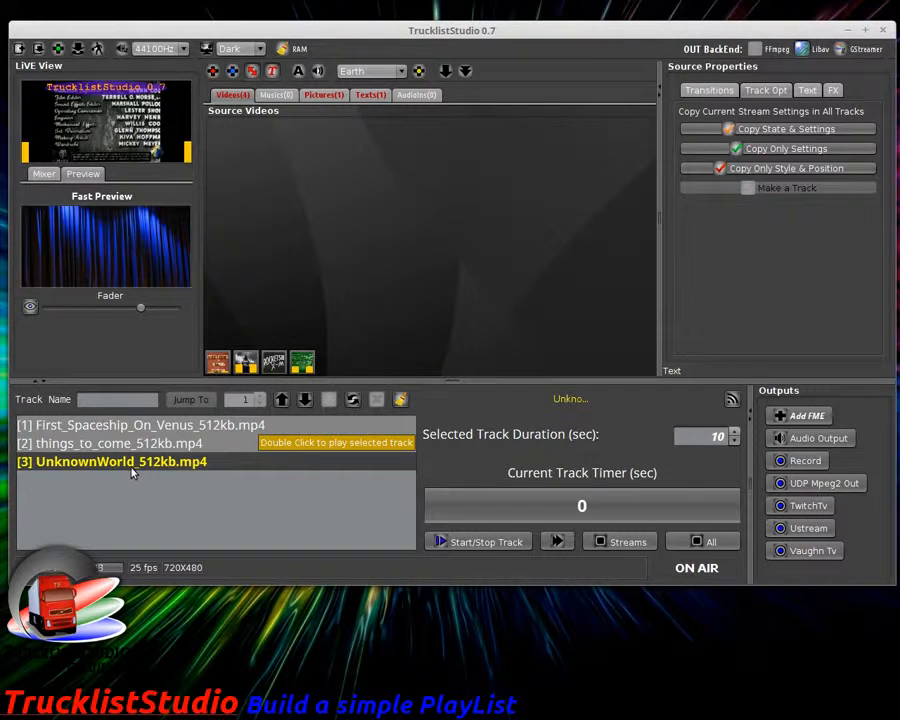
Step: Move First_Spaceship_On_Venus two places down to last, then play from things_to_come
left_click(136, 426)
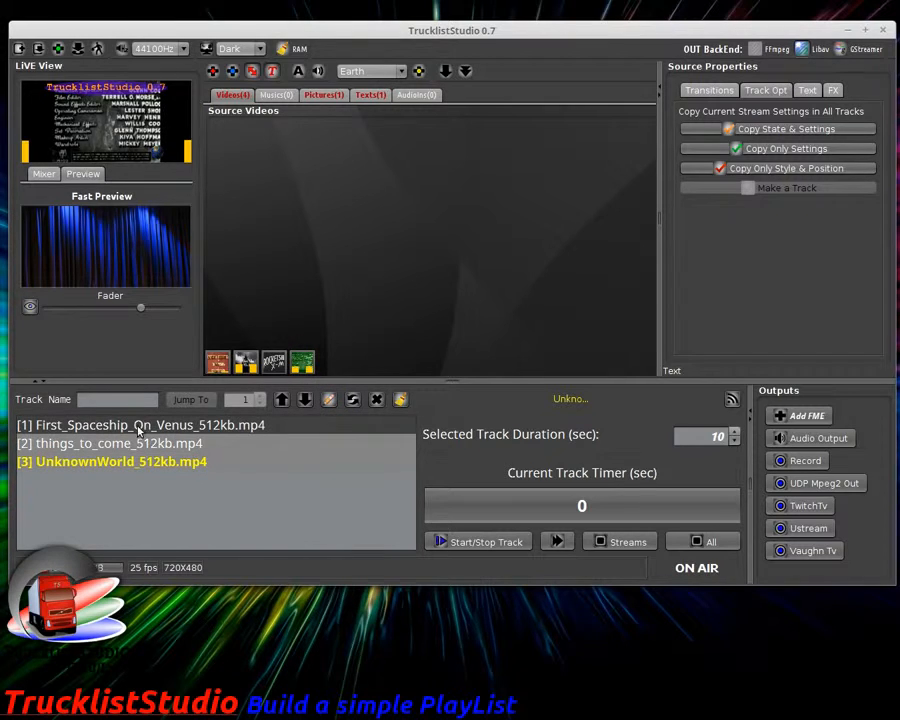
left_click(331, 402)
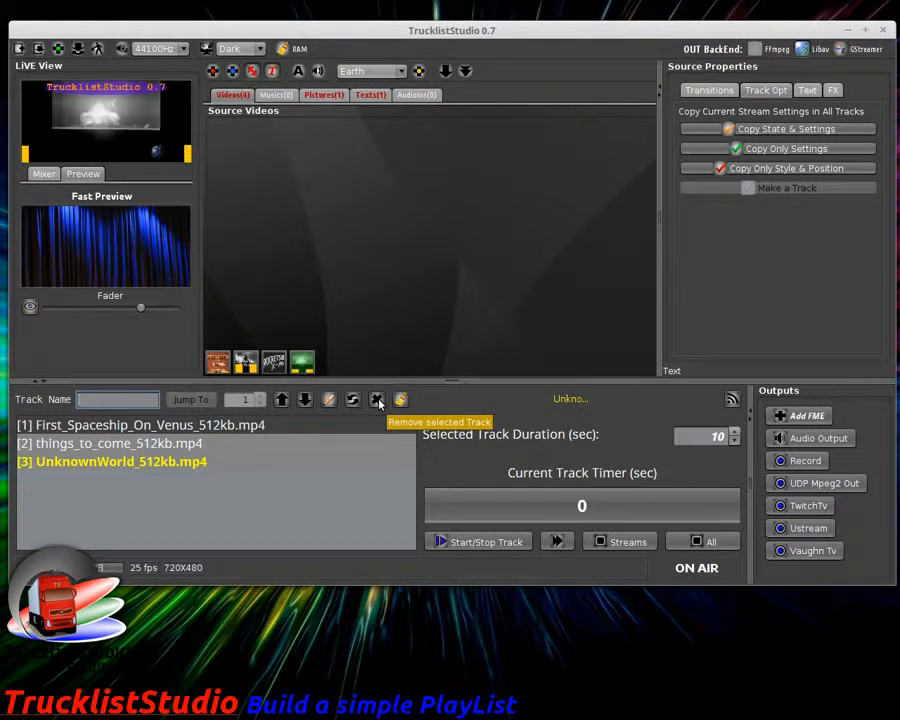
left_click(305, 400)
left_click(305, 400)
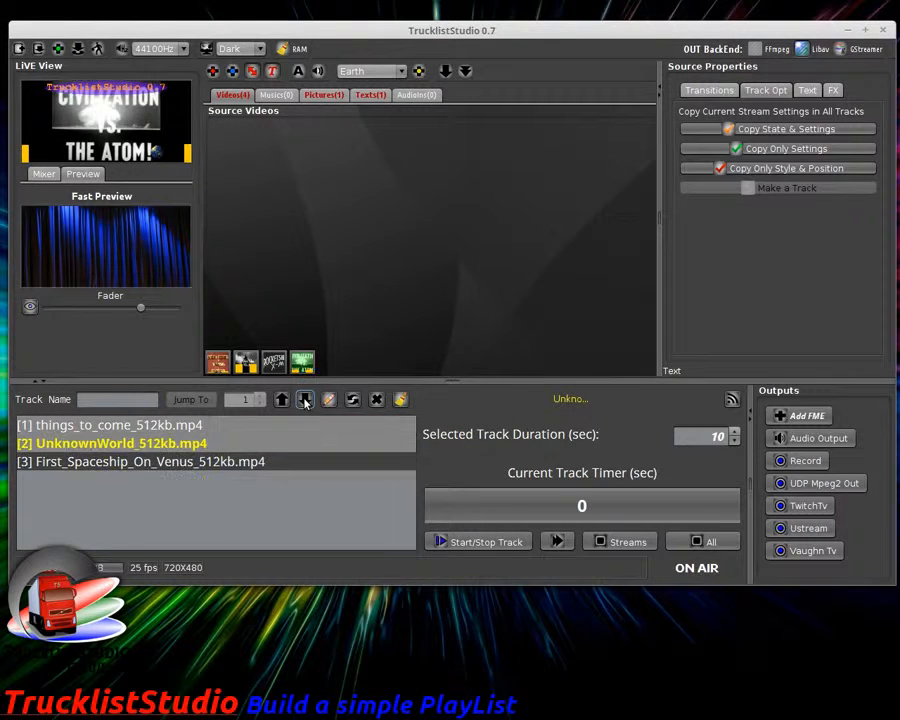
left_click(490, 541)
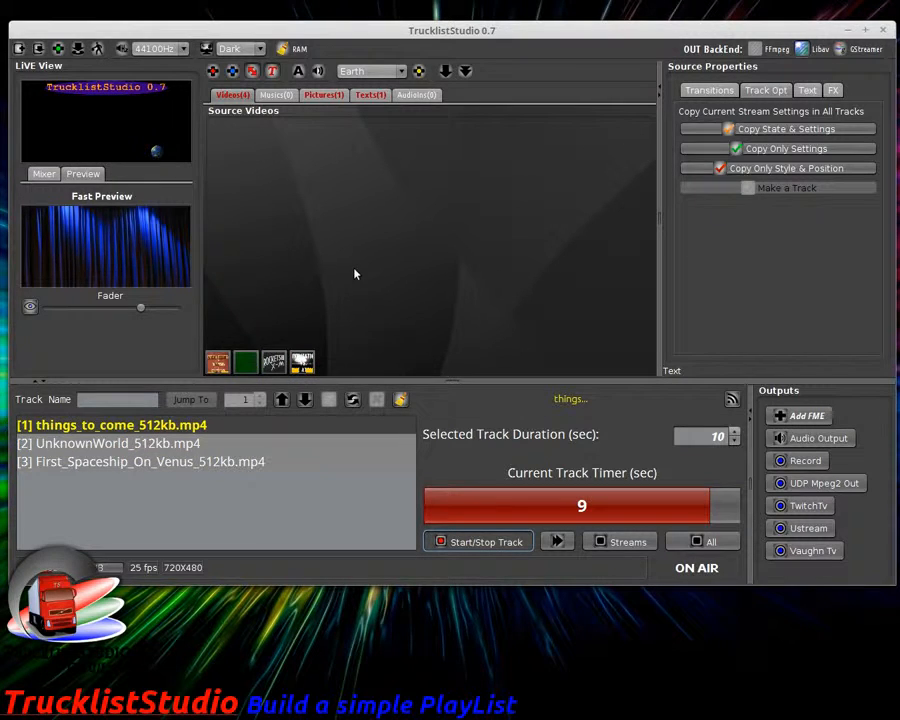
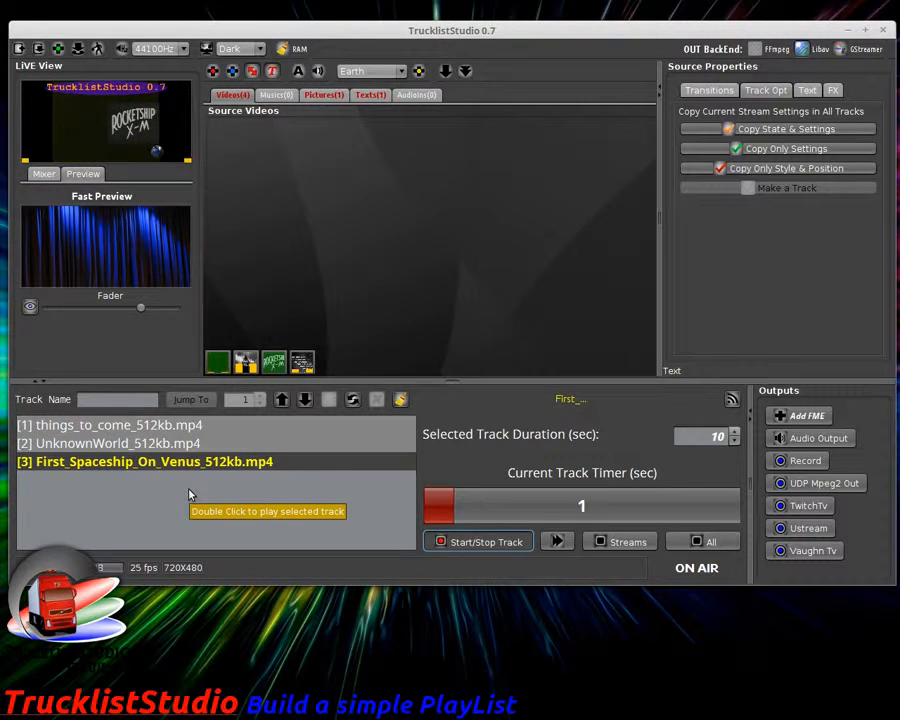
Step: Stop the running playlist and nudge things_to_come down twice, then back to the top
left_click(440, 541)
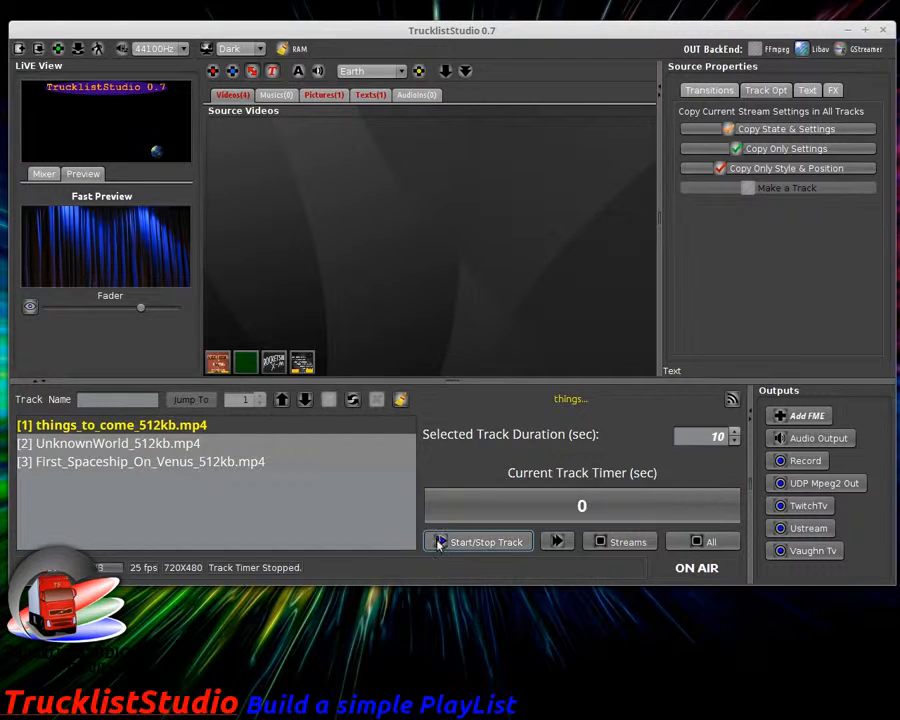
left_click(304, 399)
left_click(304, 399)
left_click(282, 399)
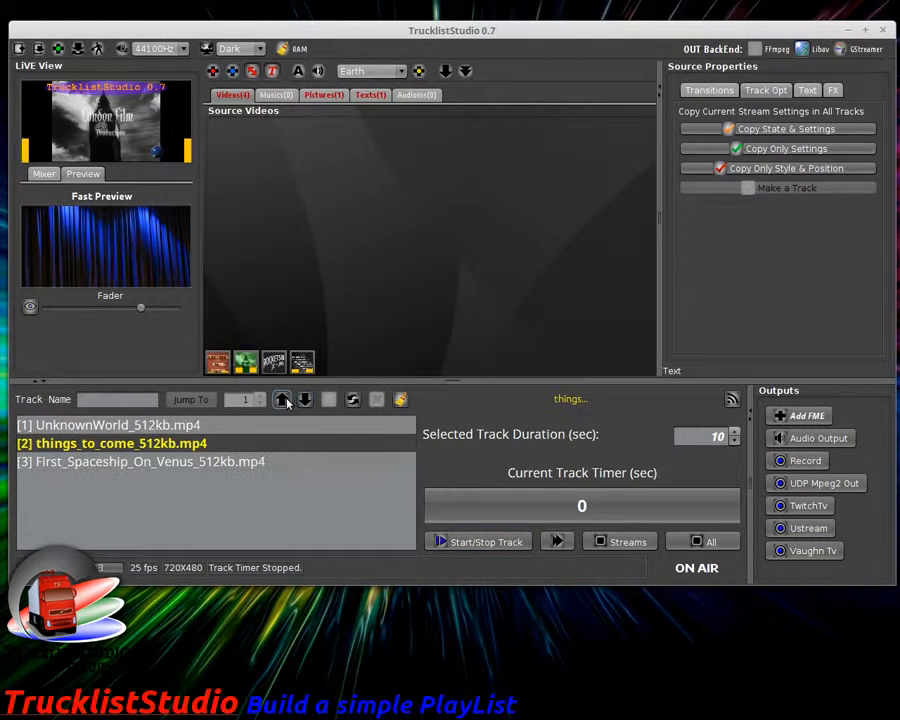
left_click(282, 399)
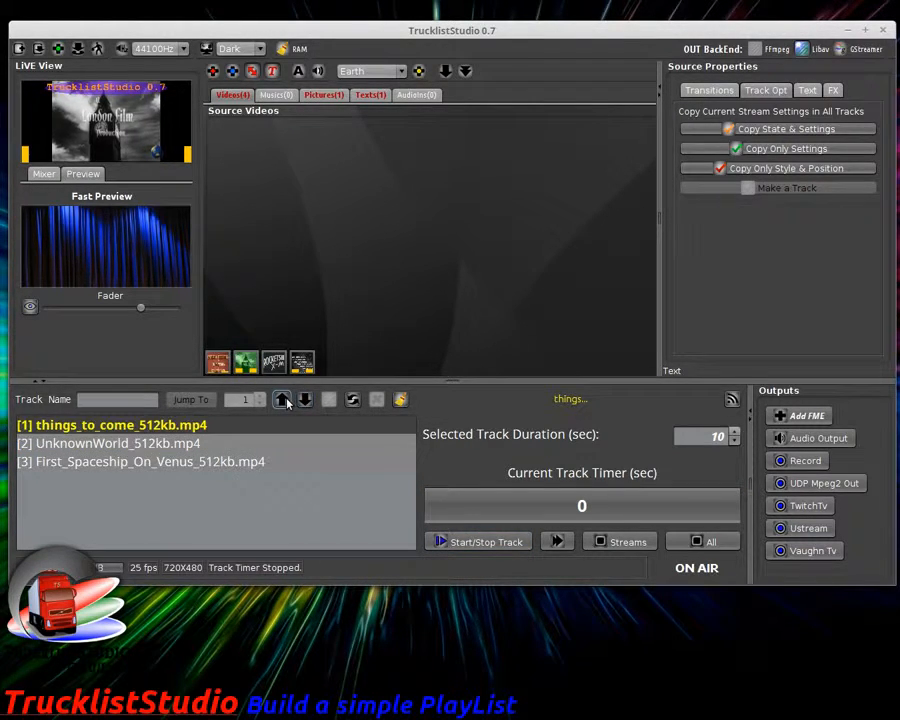
Step: Select UnknownWorld_512kb.mp4 and start then stop it so it becomes the current track
left_click(219, 464)
left_click(202, 448)
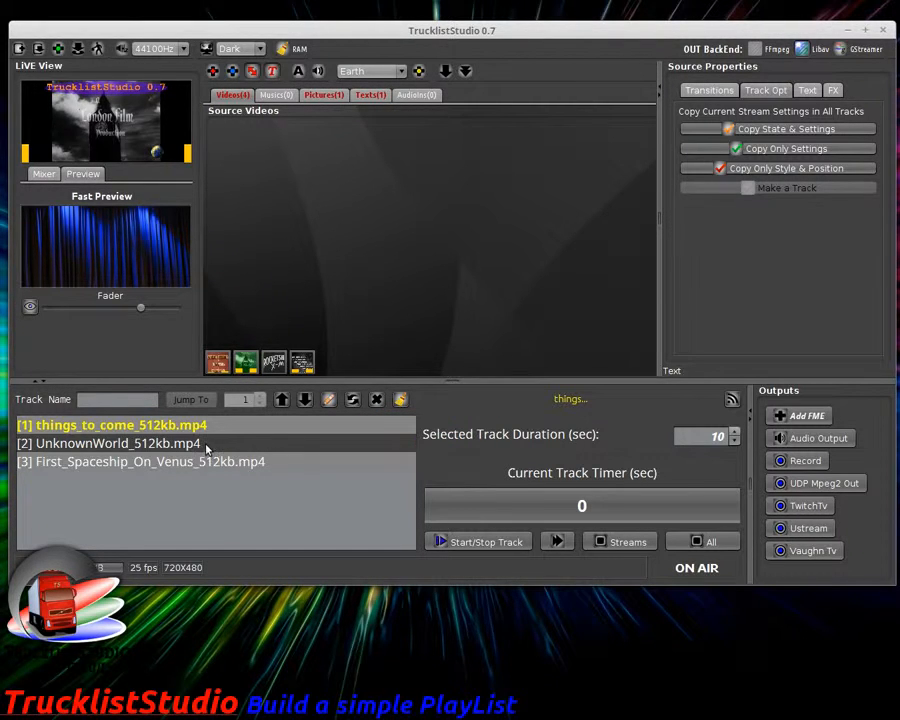
left_click(472, 543)
left_click(458, 545)
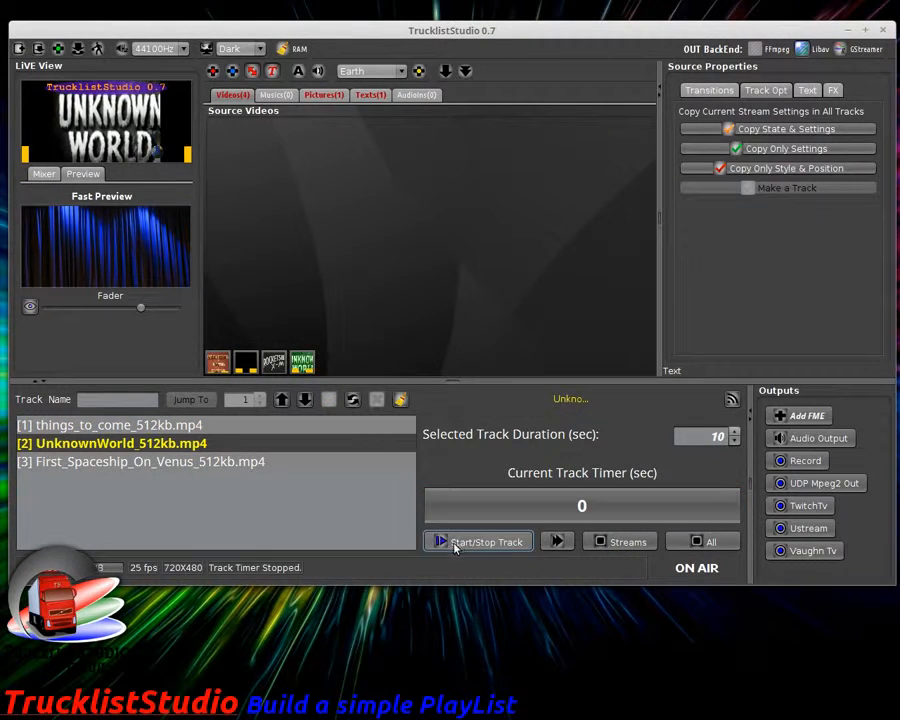
Step: Open and reposition the UnknownWorld properties window, reselect its track, and briefly run the timer
double_click(306, 368)
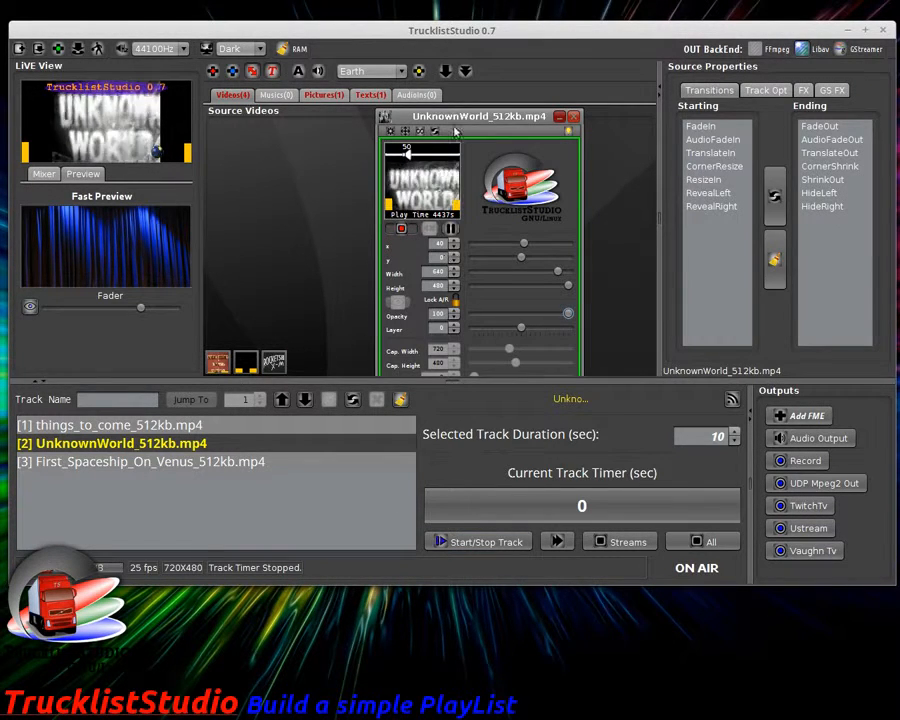
left_click_drag(468, 115, 447, 124)
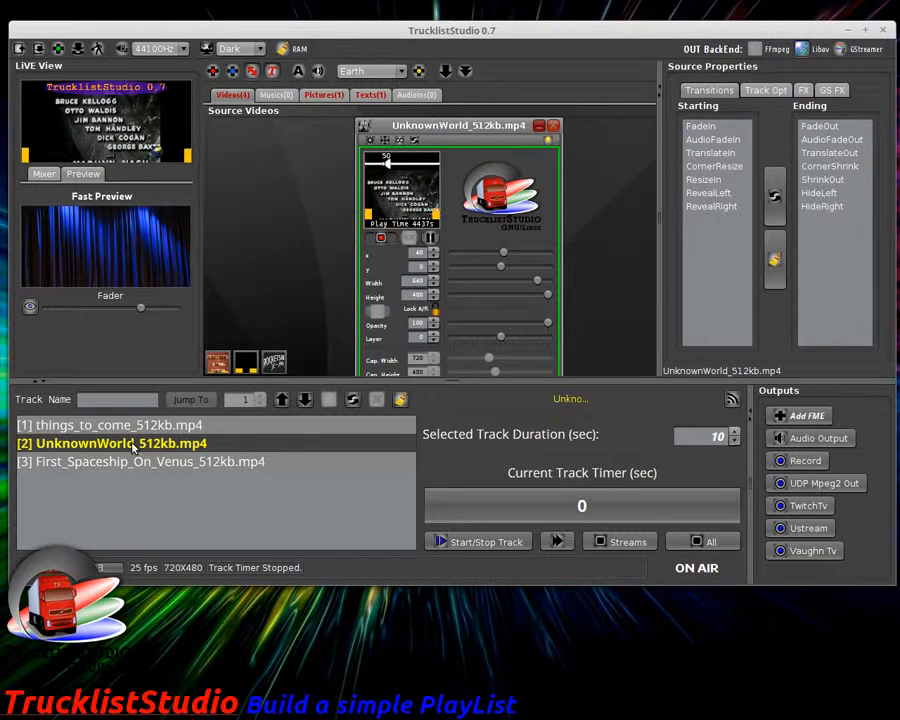
left_click(262, 426)
left_click(230, 443)
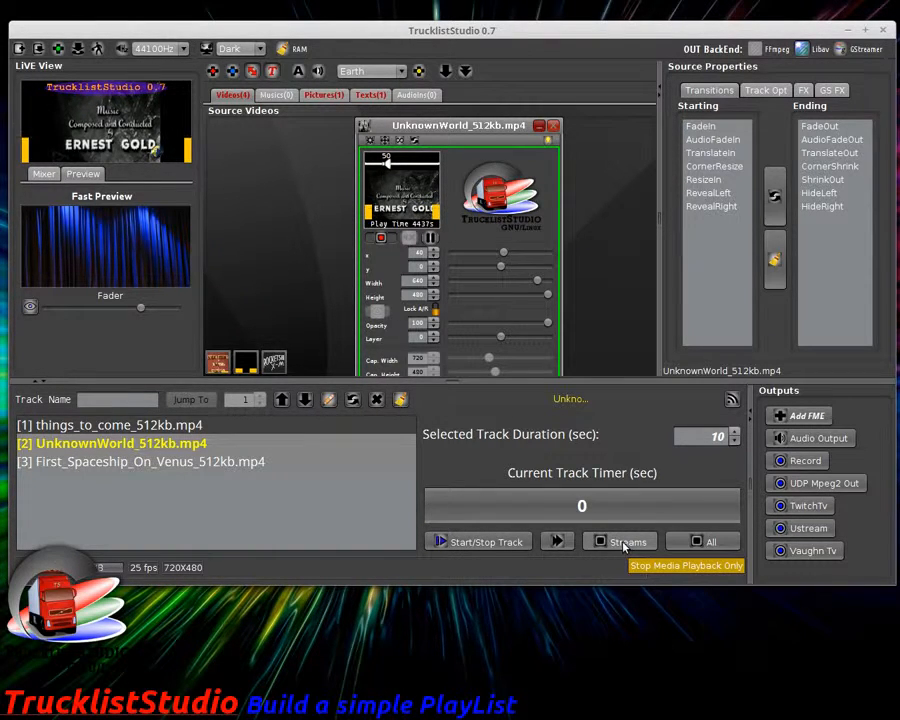
left_click(481, 544)
left_click(466, 546)
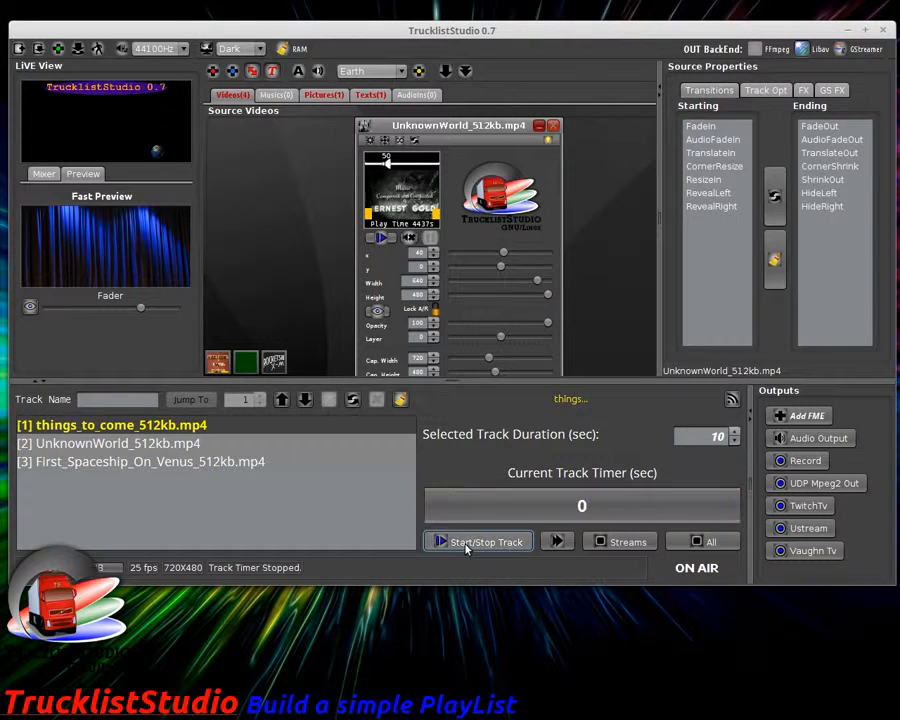
Step: Delete the UnknownWorld track, close its video source, and select things_to_come
left_click(152, 446)
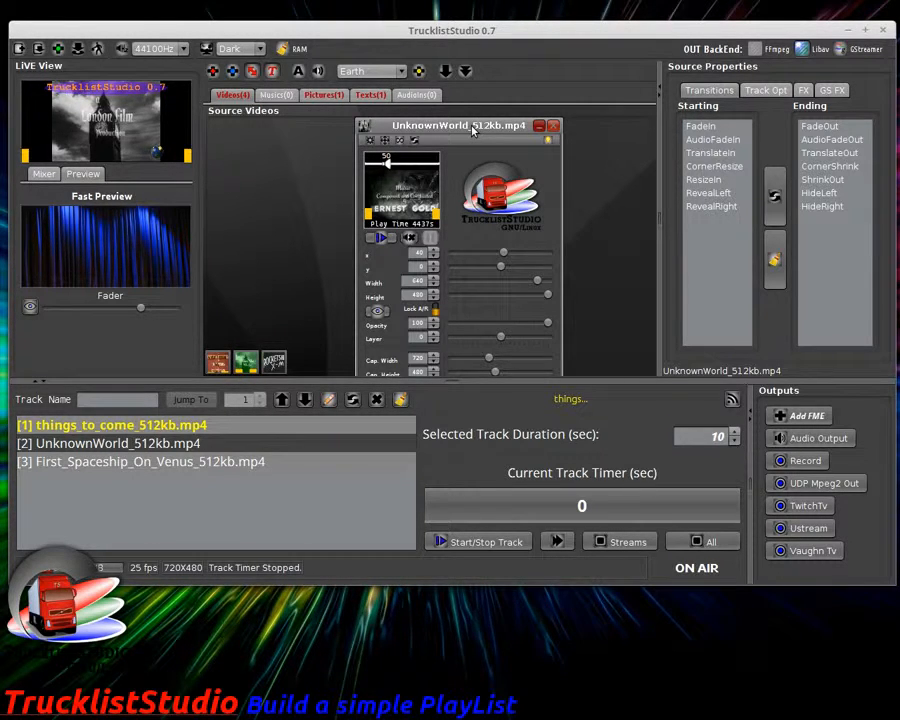
left_click(376, 399)
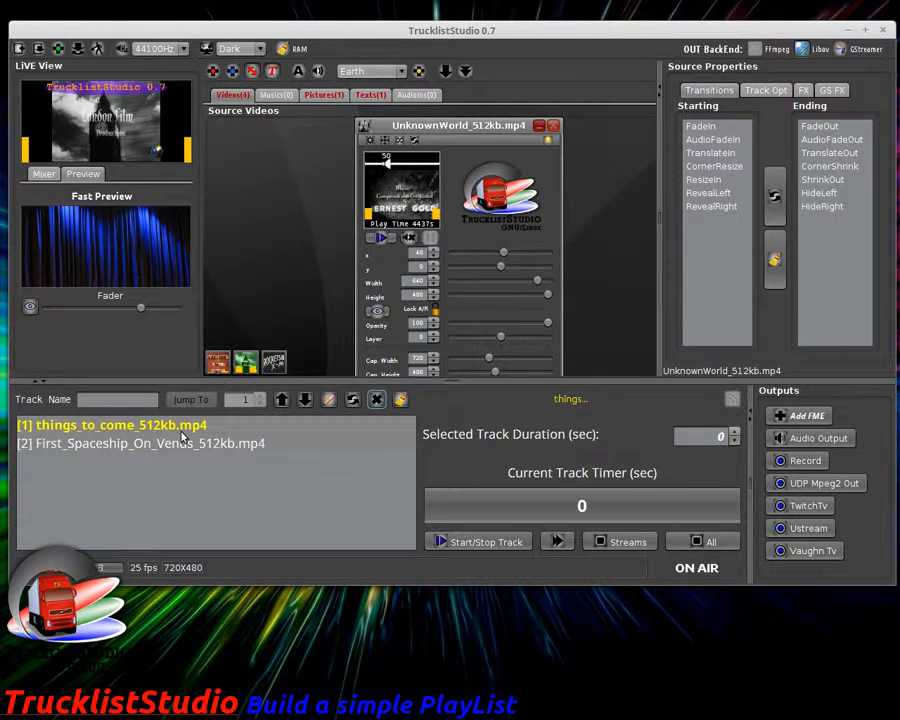
left_click(553, 127)
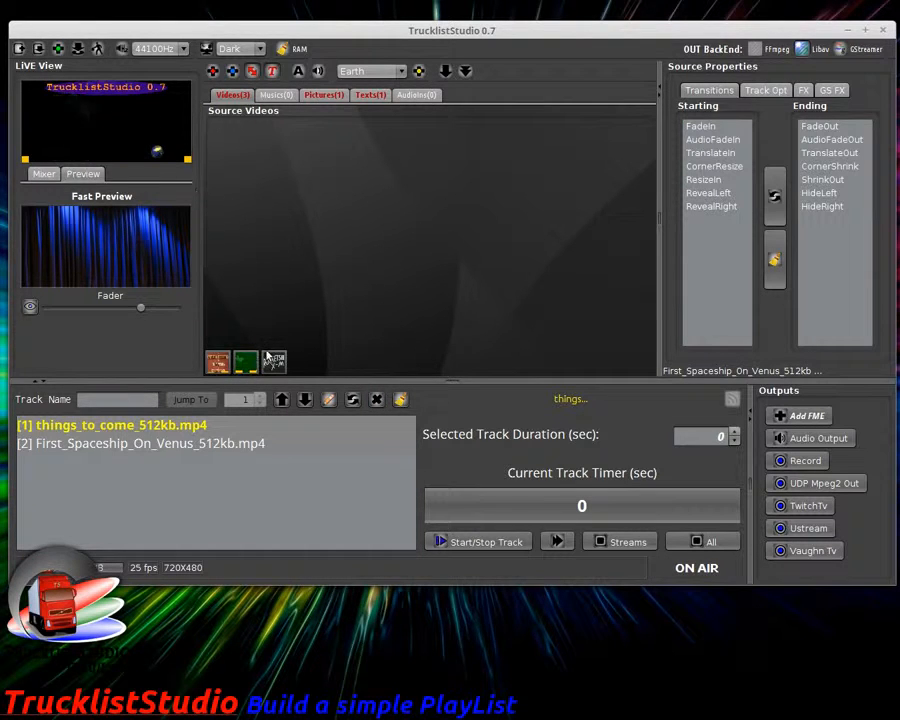
left_click(177, 426)
Step: Play the two-track playlist and show the Mixer tab's 720×480, 25 fps output settings
left_click(480, 541)
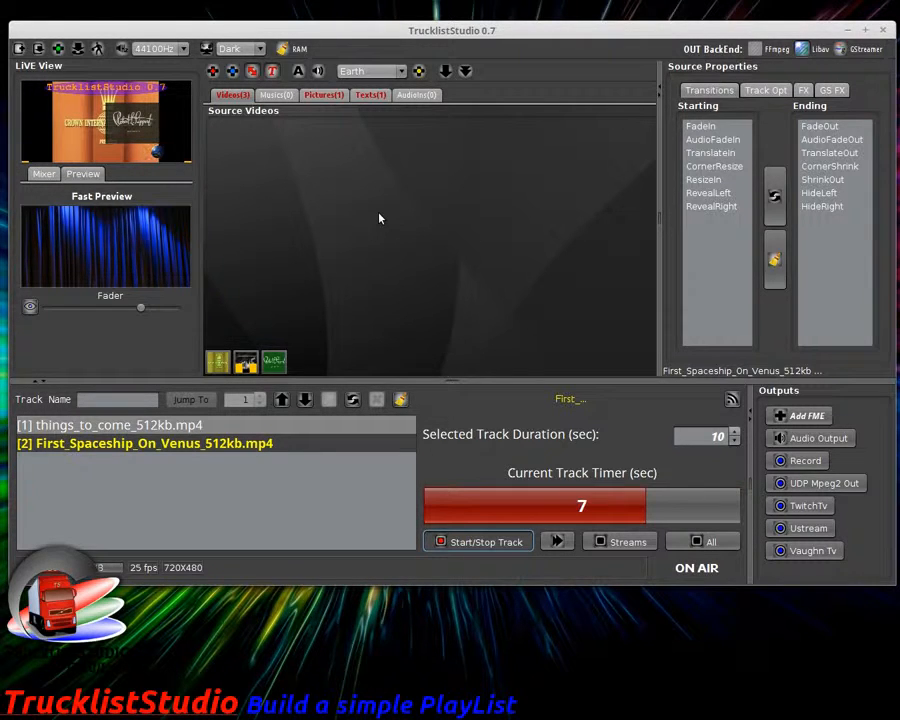
left_click(44, 173)
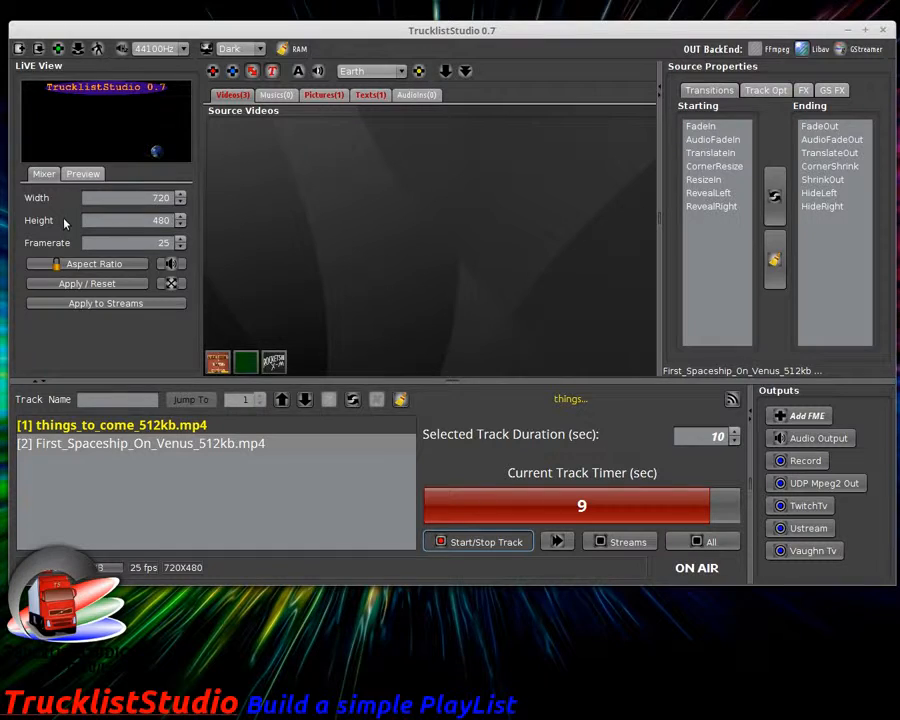
left_click(172, 283)
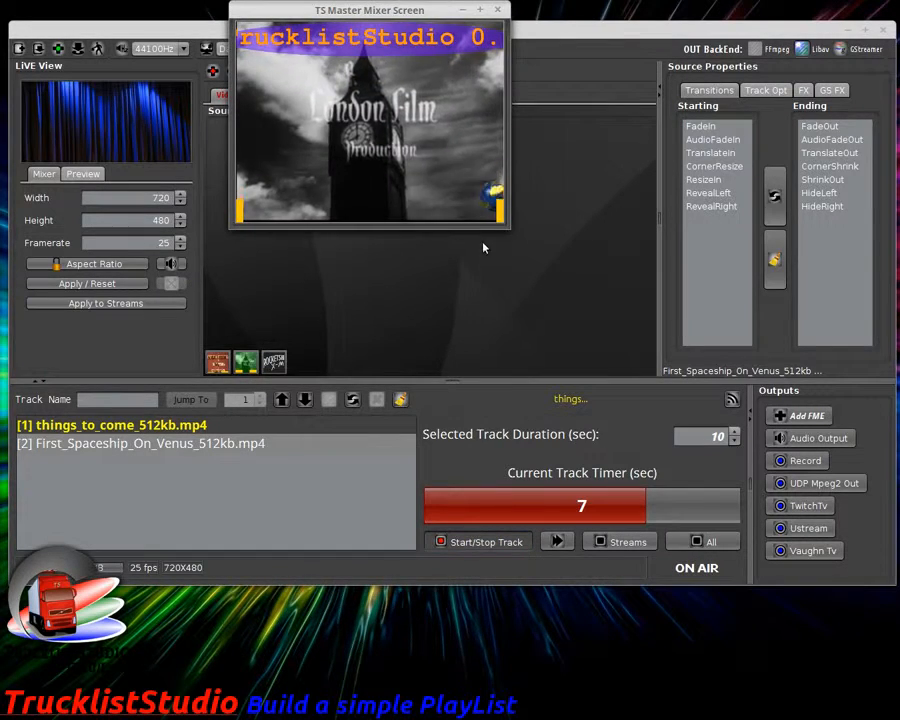
left_click_drag(509, 228, 828, 430)
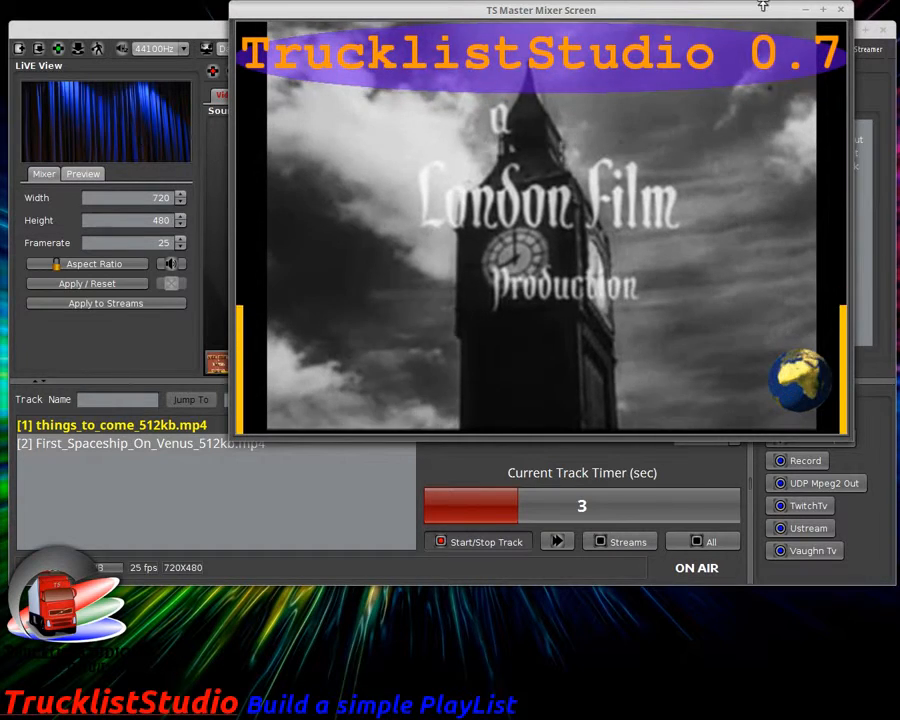
left_click(841, 10)
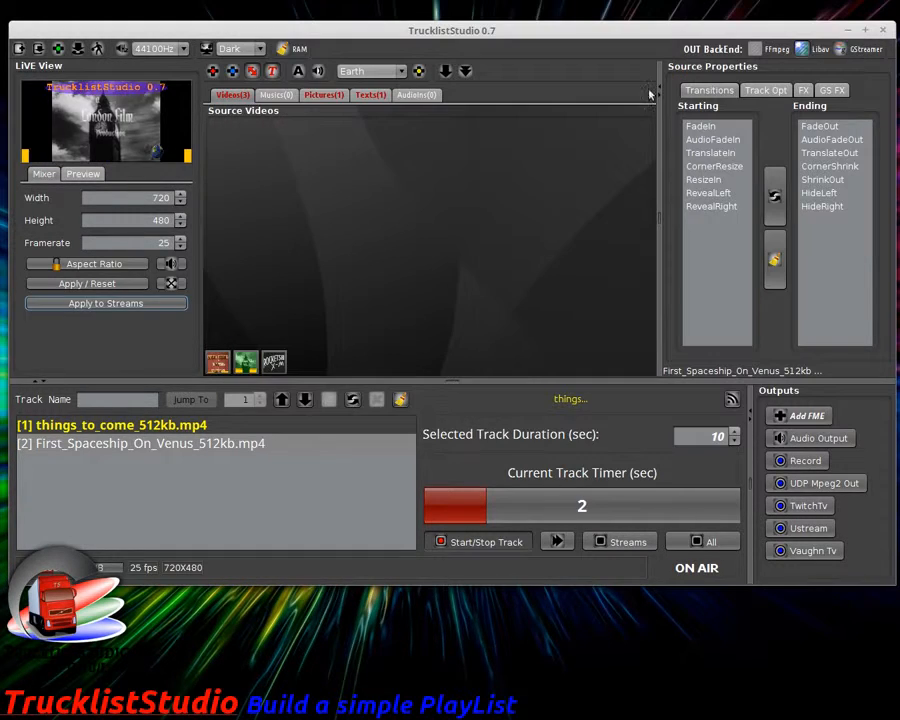
left_click(83, 173)
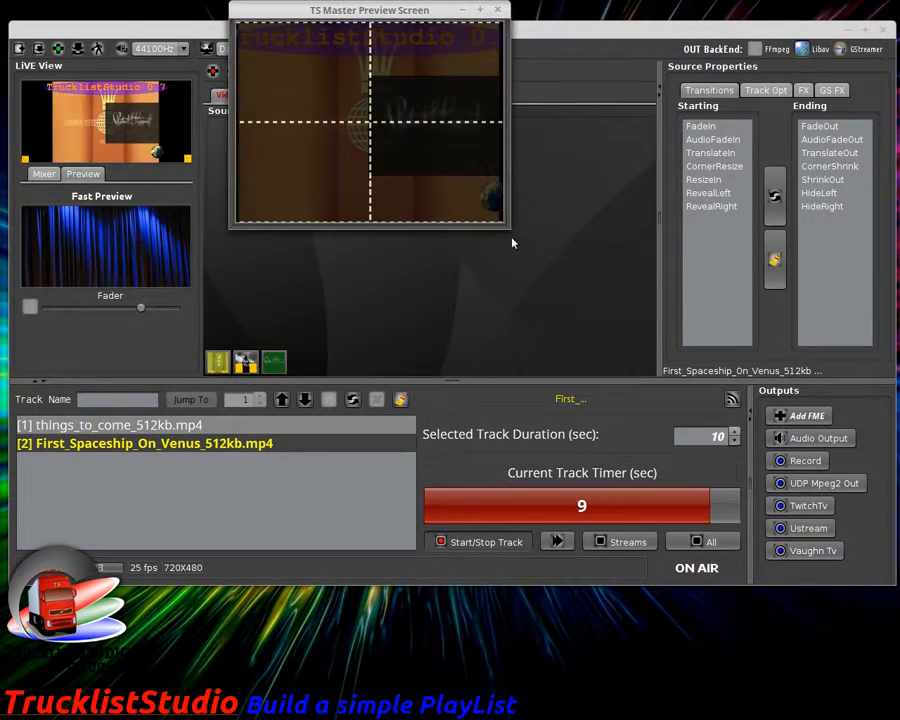
left_click_drag(506, 227, 869, 442)
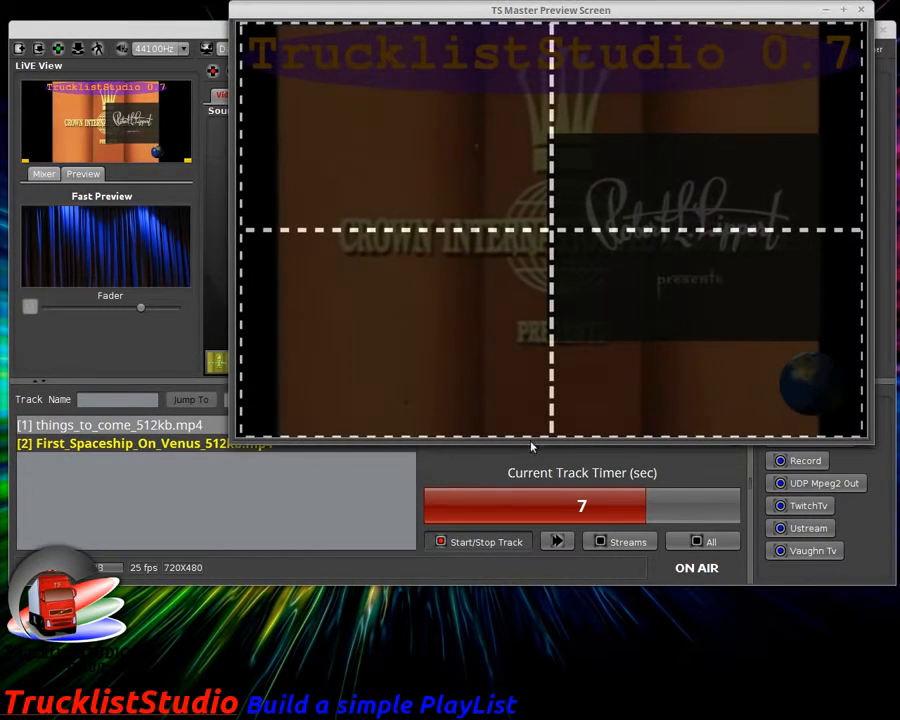
mouse_move(142, 307)
left_mouse_down()
mouse_move(52, 311)
mouse_move(127, 309)
left_mouse_up()
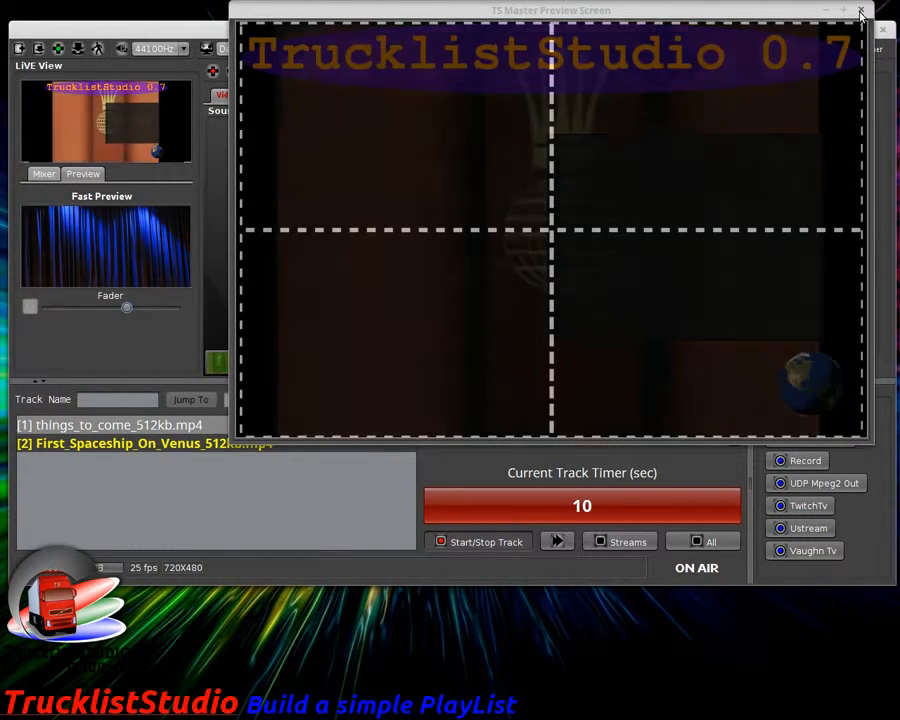
left_click(861, 10)
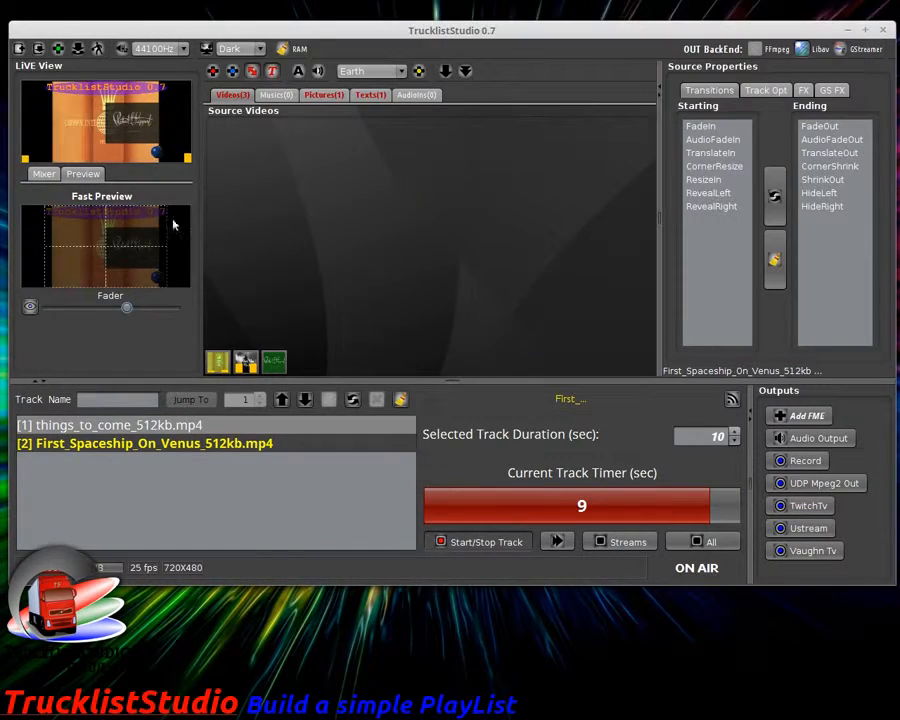
left_click(76, 235)
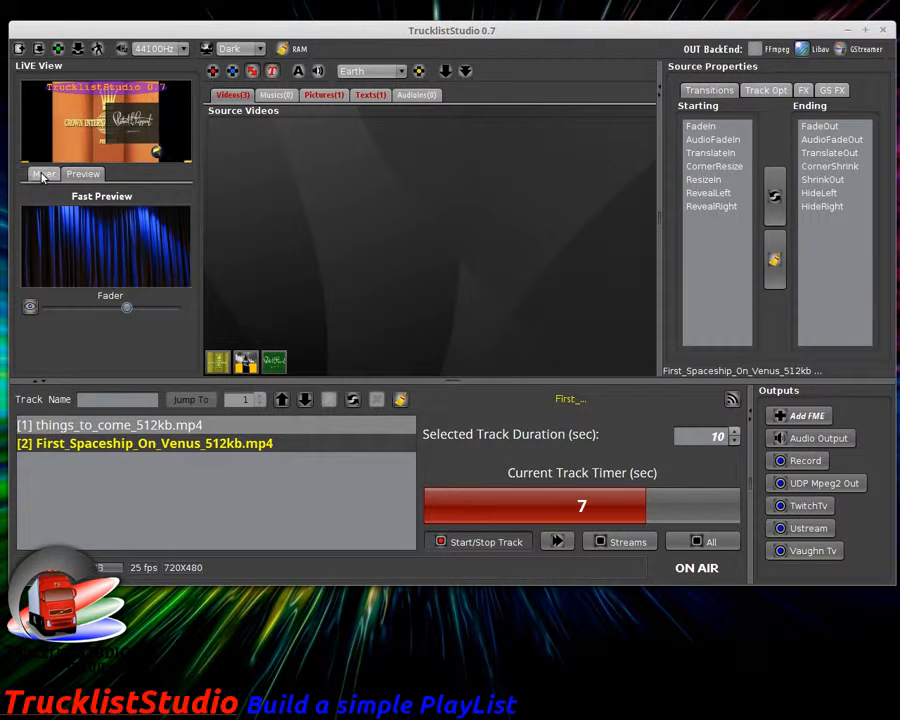
left_click(42, 175)
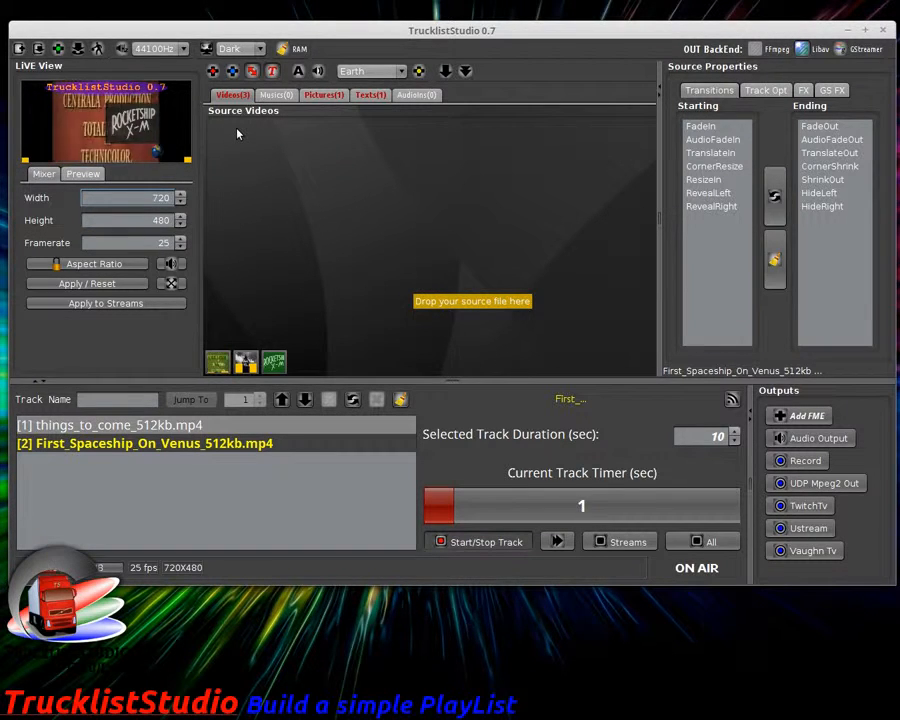
left_click(614, 541)
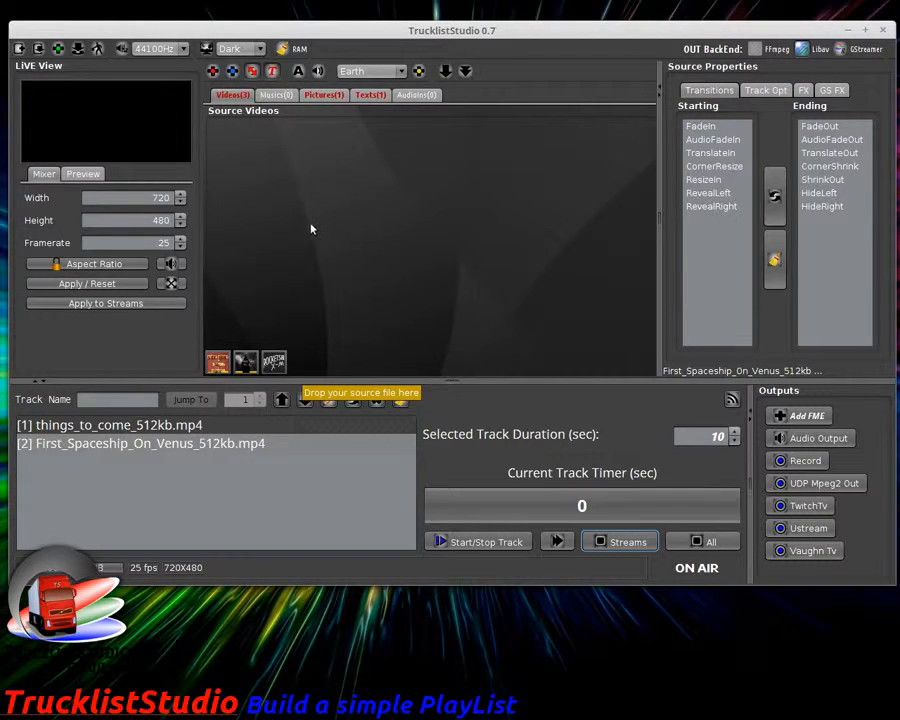
left_click(58, 49)
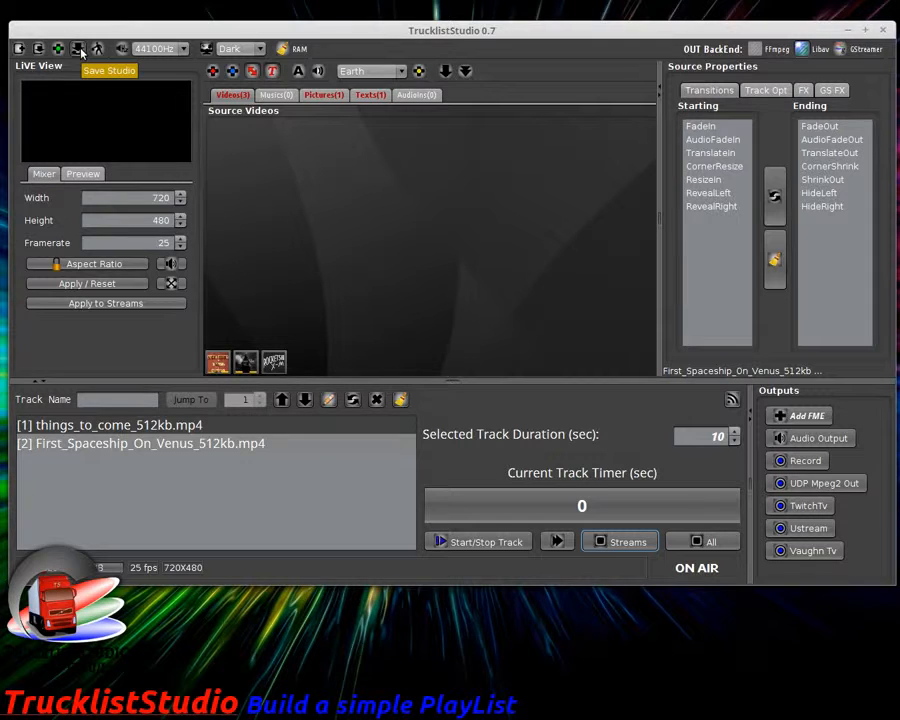
left_click(97, 49)
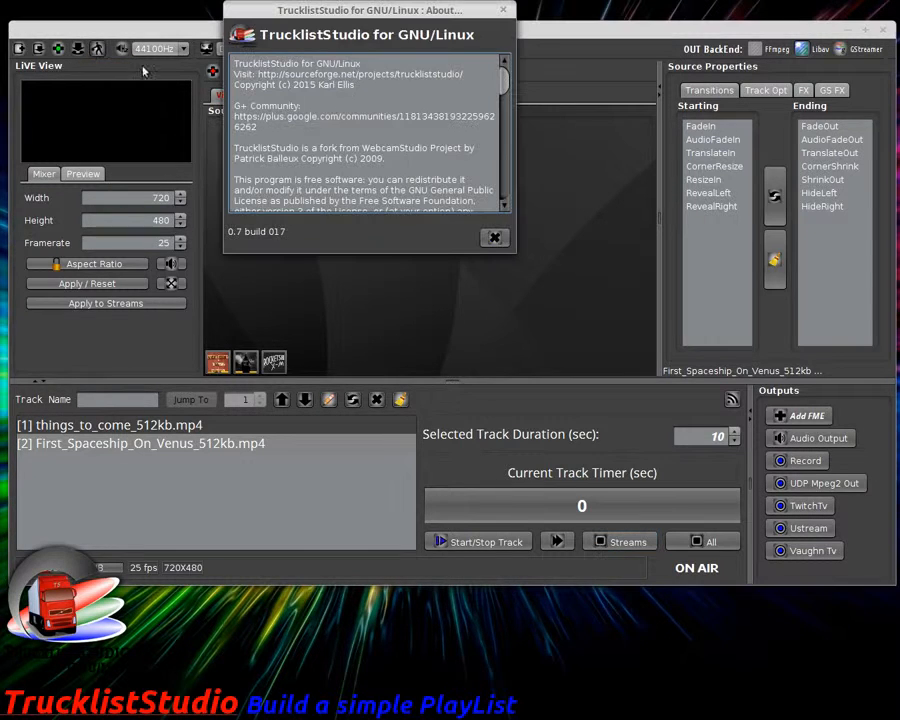
left_click_drag(378, 12, 458, 155)
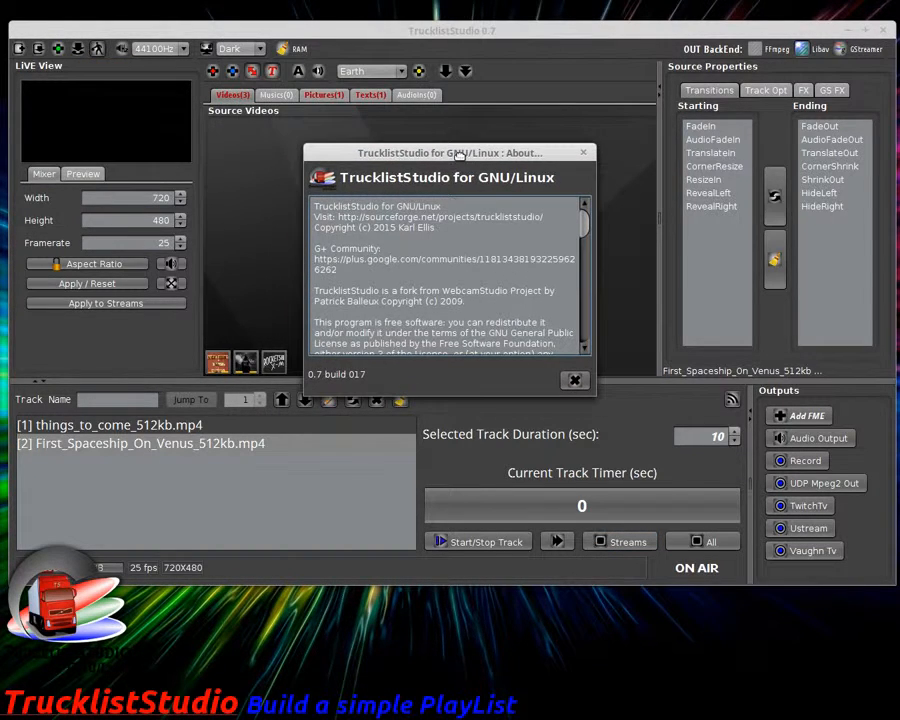
left_click(576, 382)
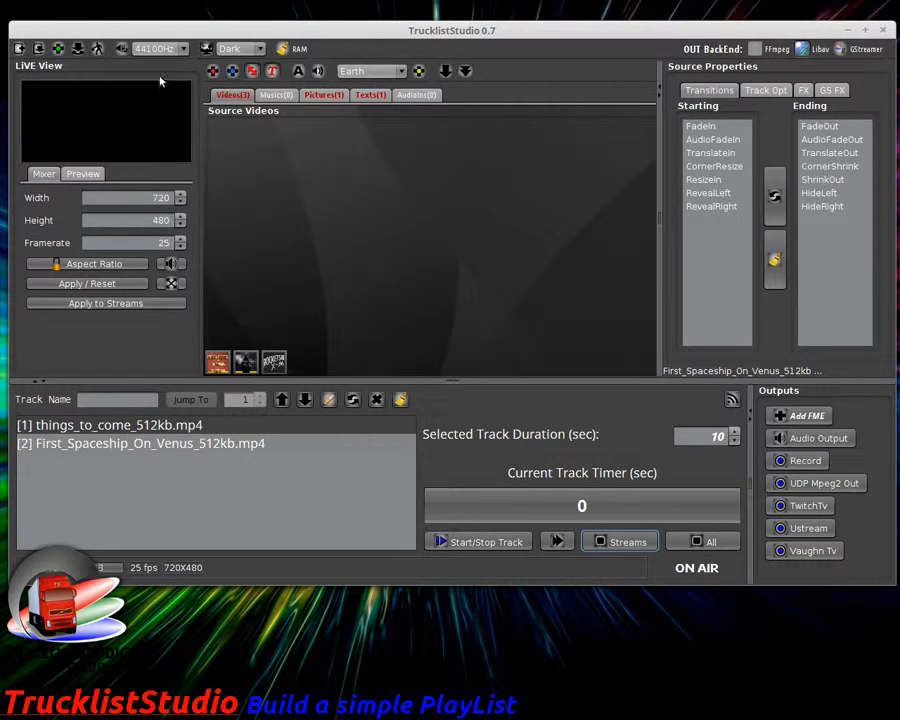
left_click(182, 49)
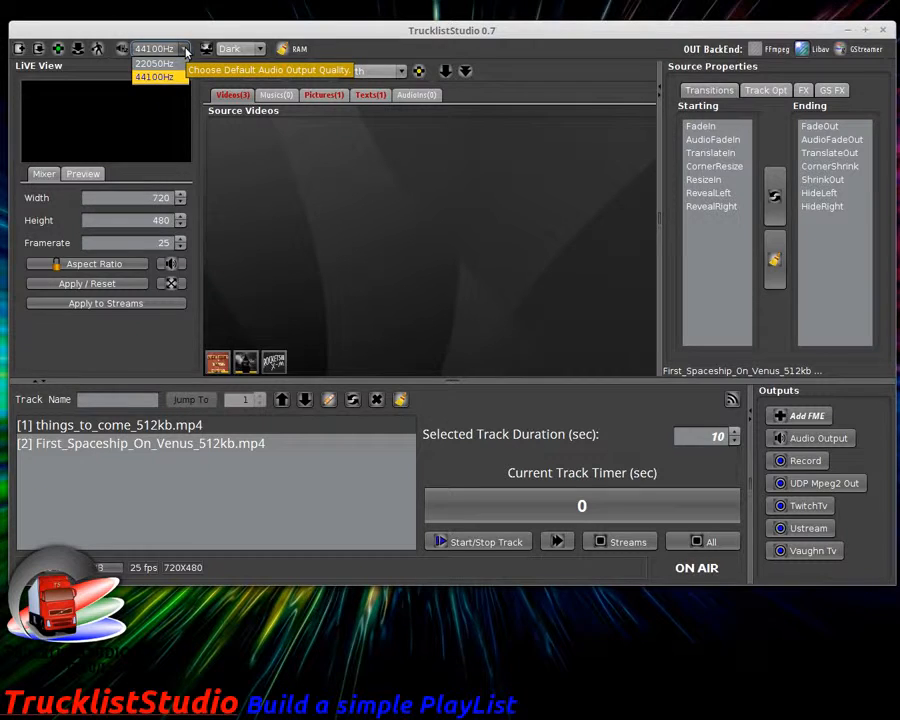
left_click(186, 52)
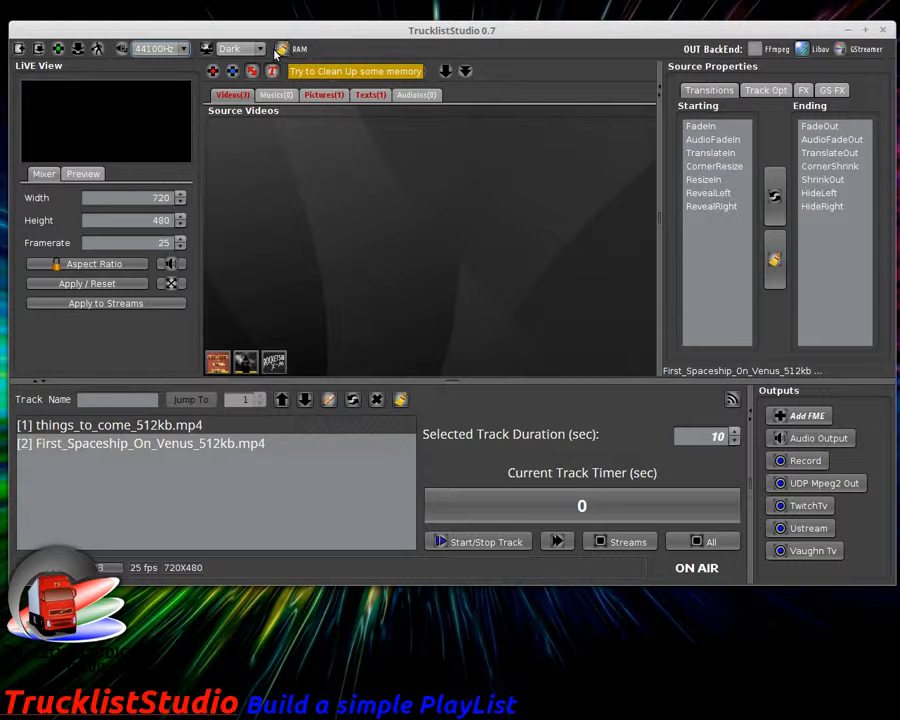
left_click(260, 49)
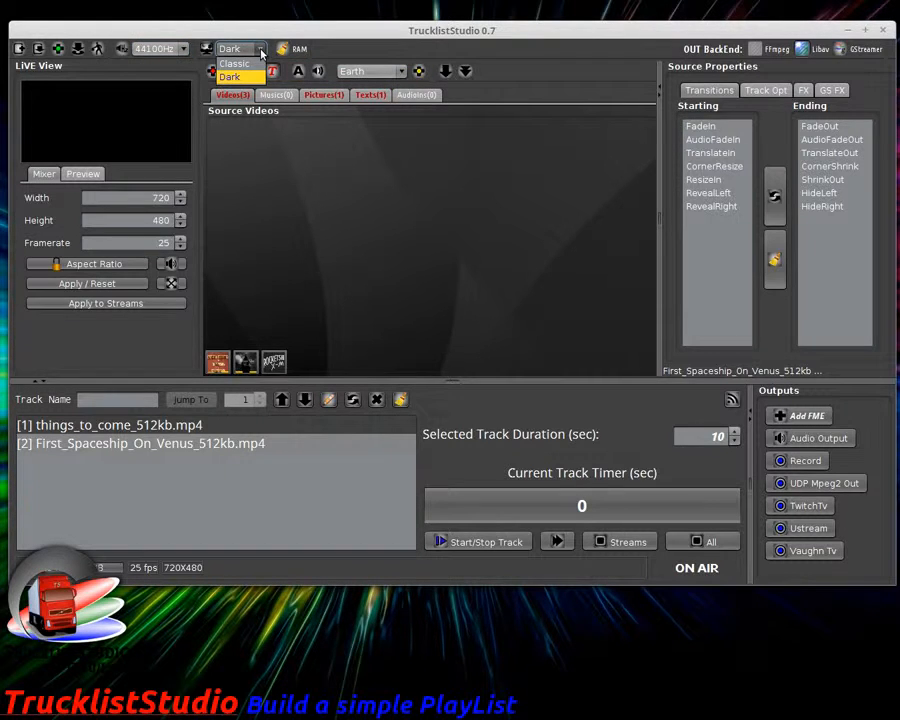
left_click(344, 49)
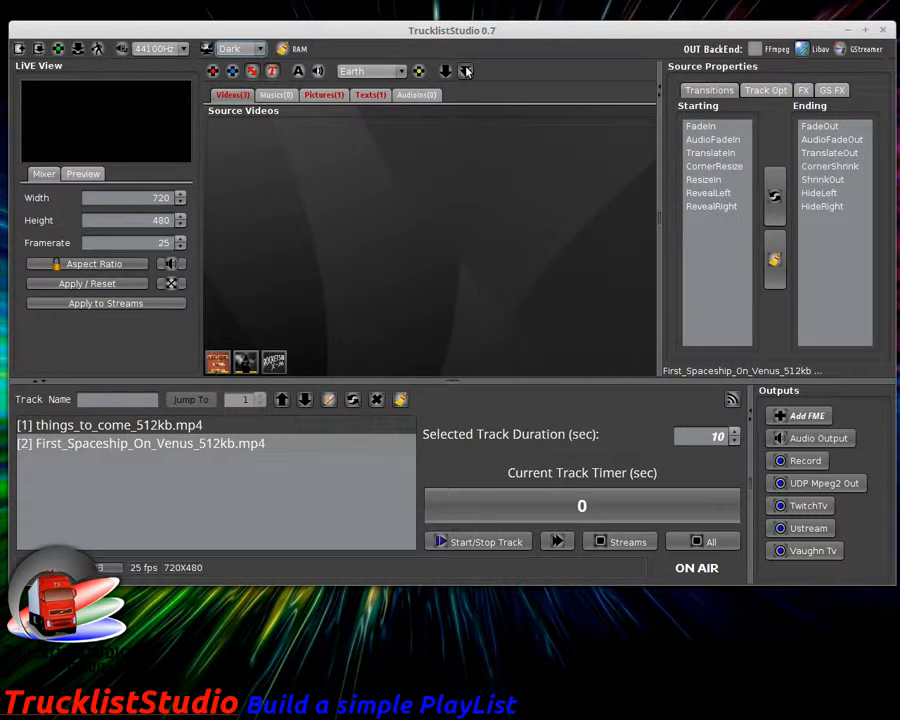
left_click(370, 95)
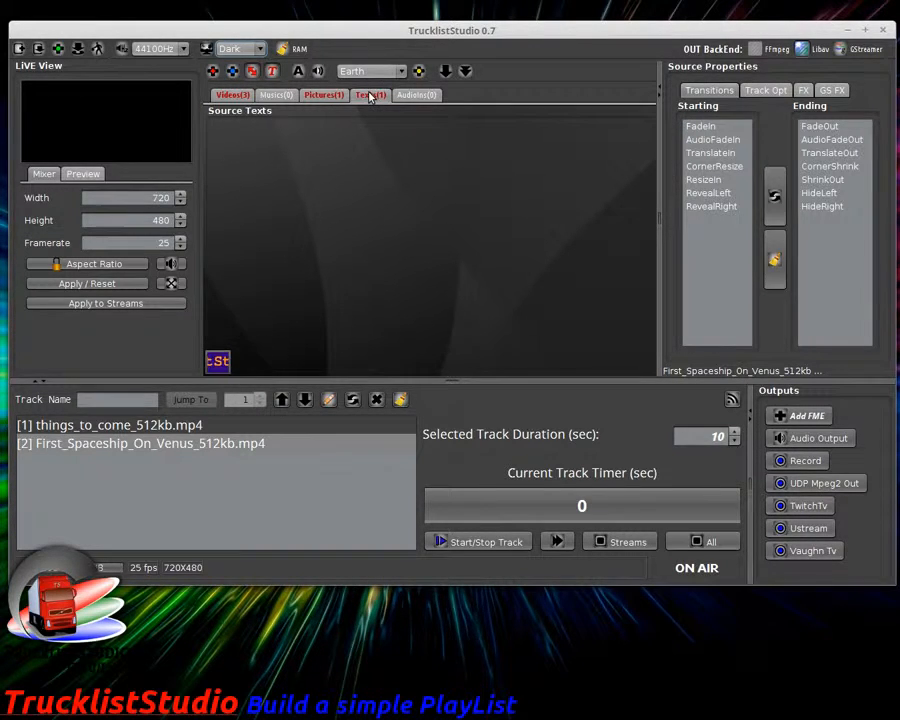
left_click(214, 358)
left_click(321, 97)
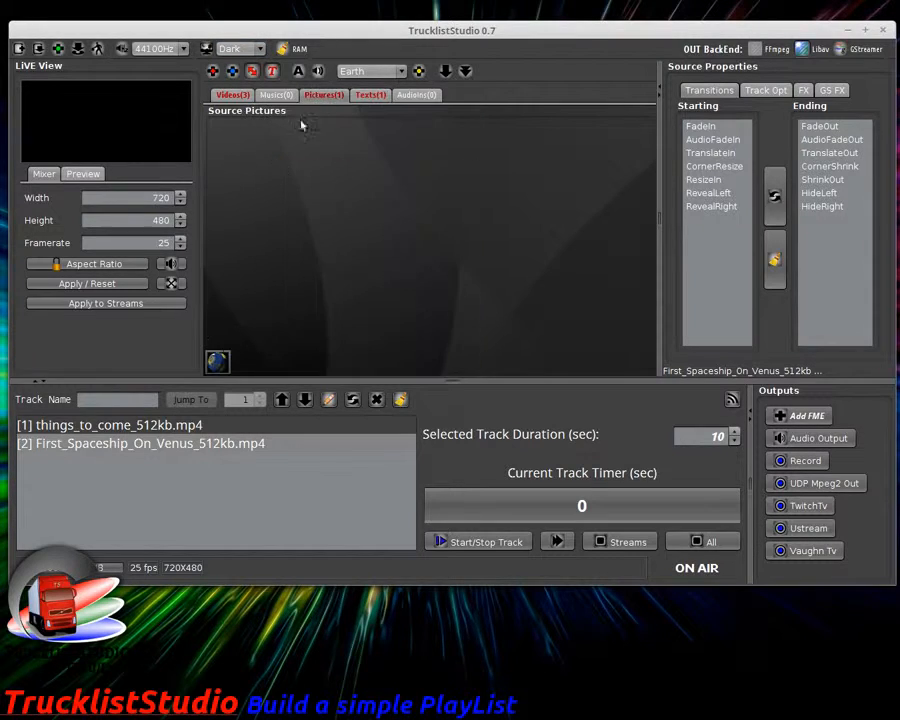
left_click(214, 358)
left_click(232, 95)
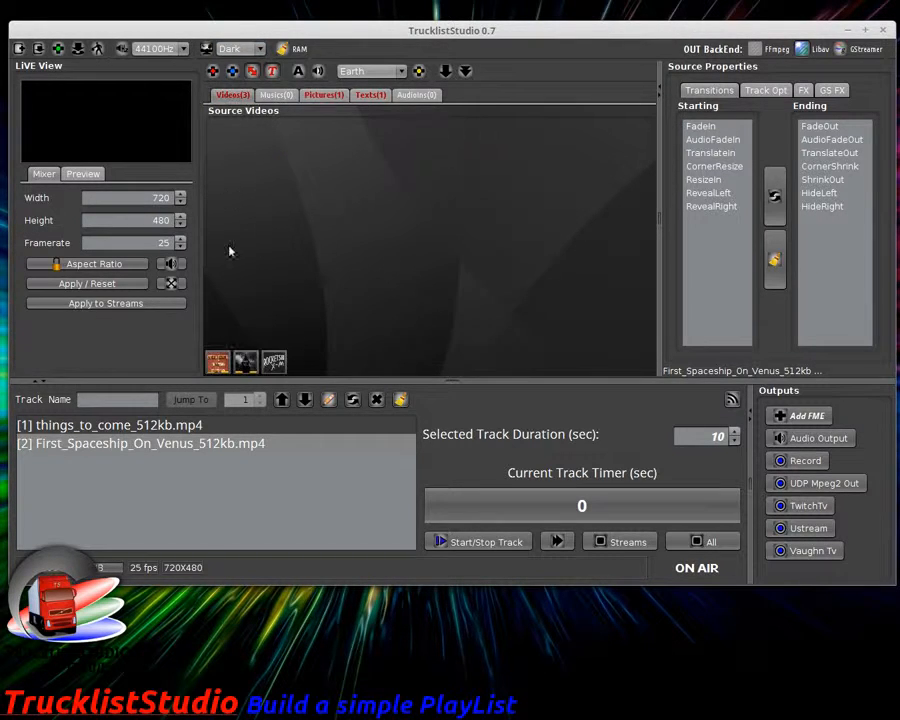
left_click(243, 360)
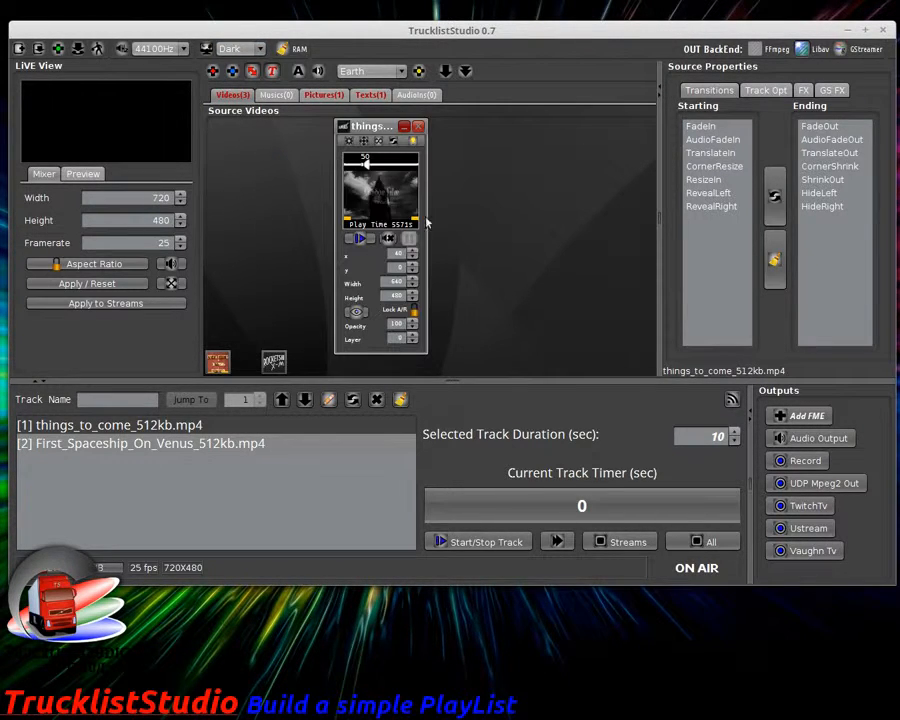
left_click(329, 98)
left_click(366, 98)
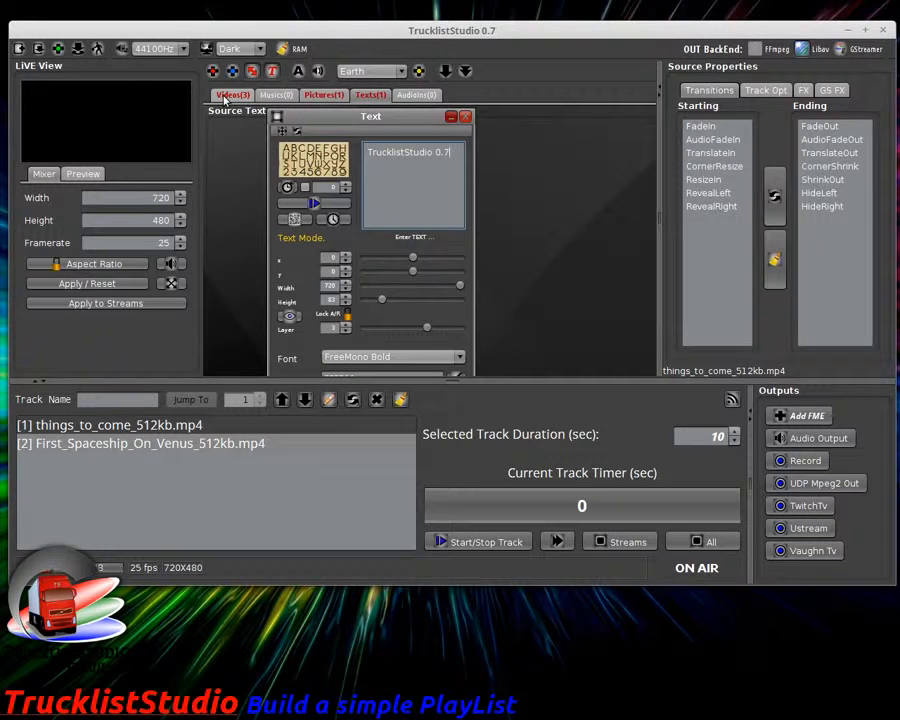
left_click(466, 72)
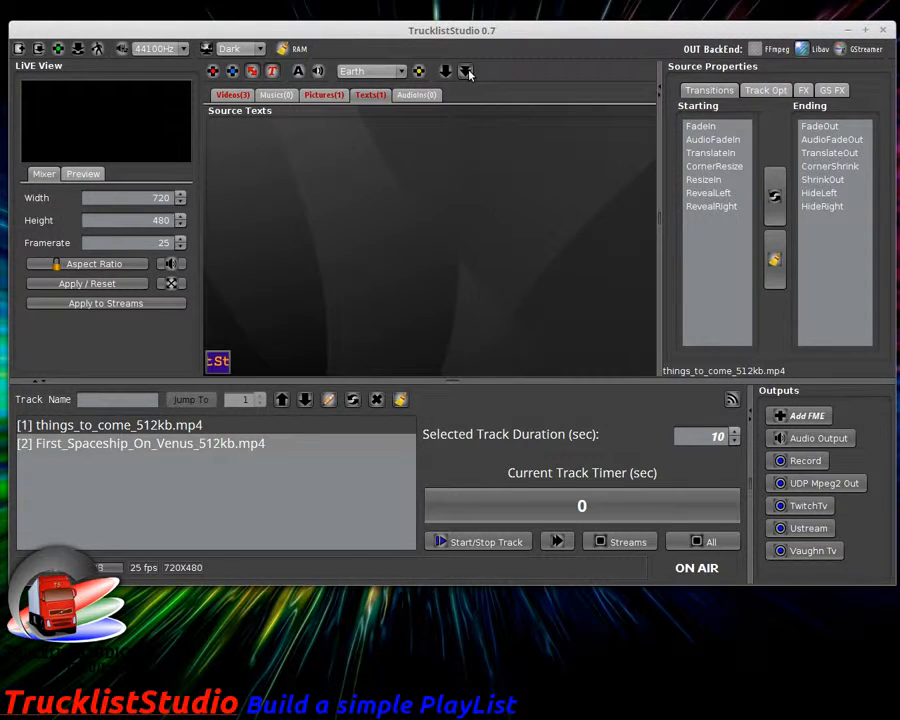
left_click(323, 95)
left_click(230, 95)
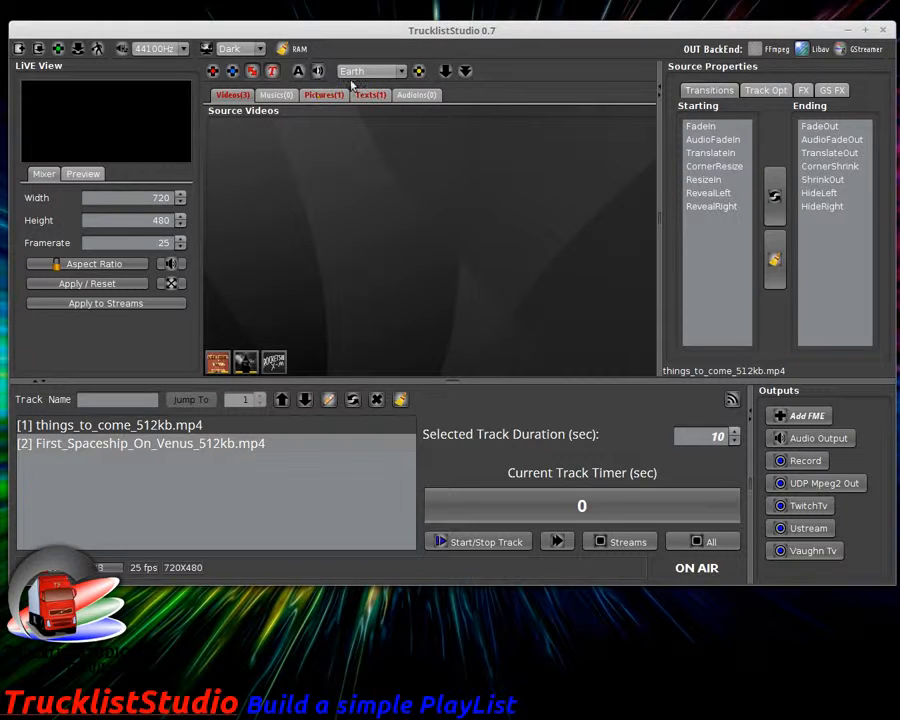
Step: In AudioIns, move the AudioSource panel and set its capture device to Monitor of ScreenStudio
left_click(418, 97)
left_click_drag(246, 116, 335, 128)
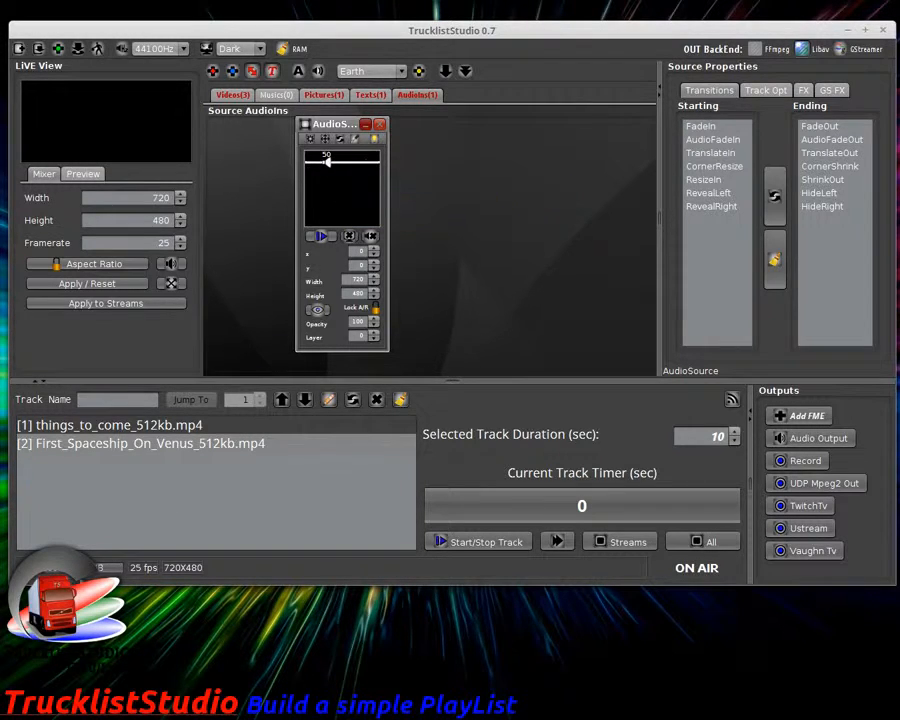
left_click(355, 139)
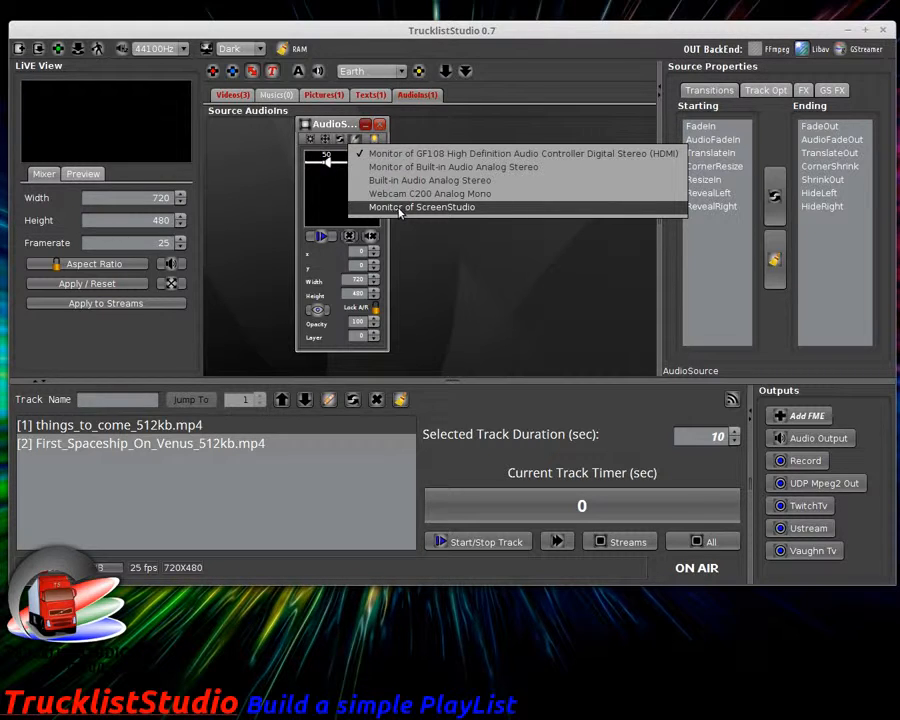
left_click(398, 210)
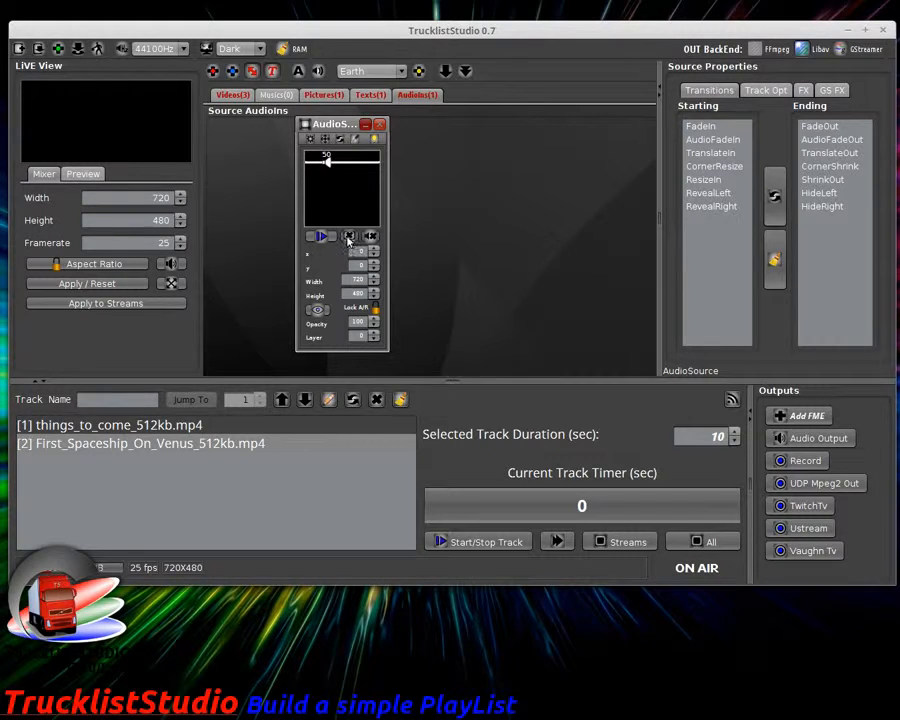
Step: Start the AudioSource, toggle speaker Audio Output on and off, stop it, and close the widget
left_click(321, 237)
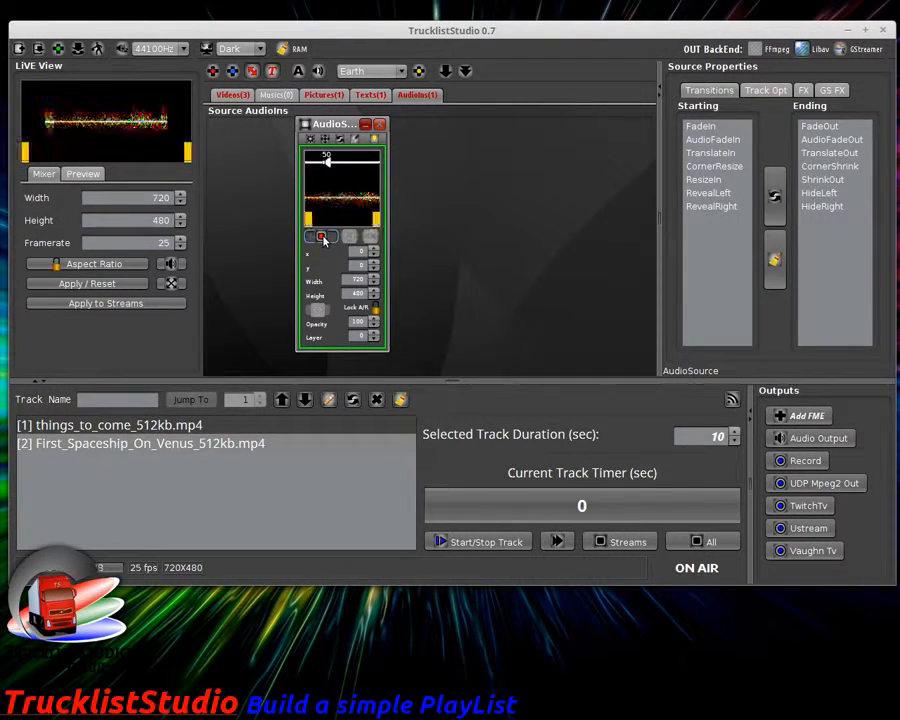
left_click(838, 438)
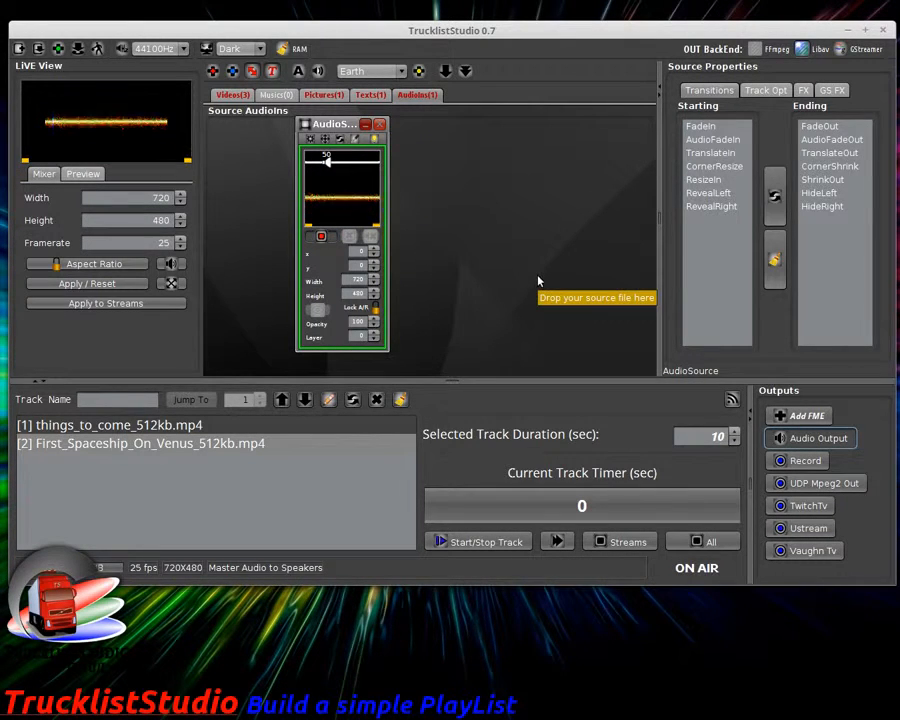
left_click(820, 440)
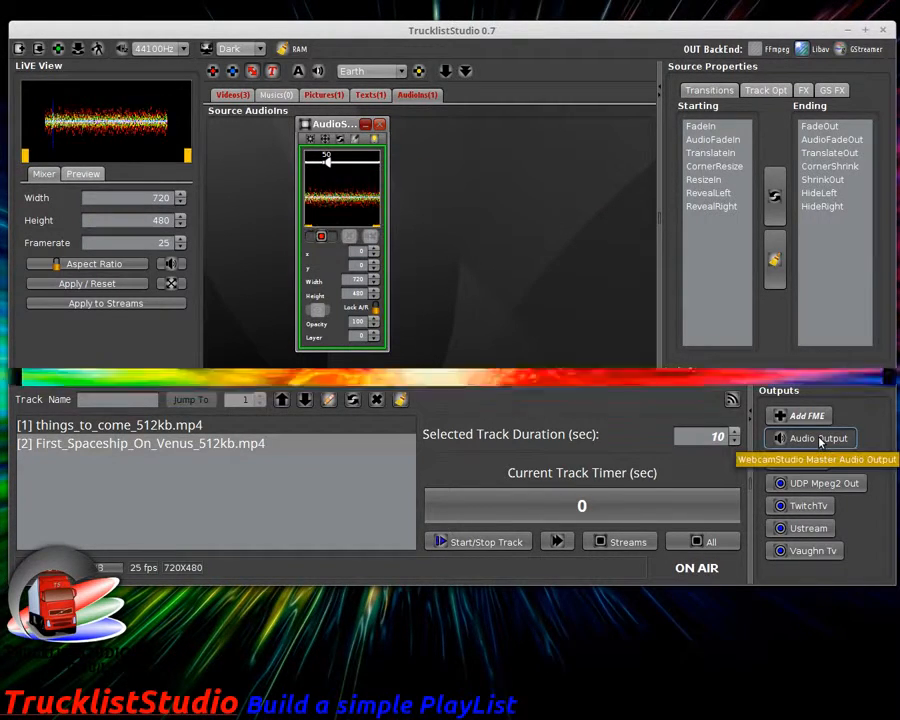
left_click(321, 236)
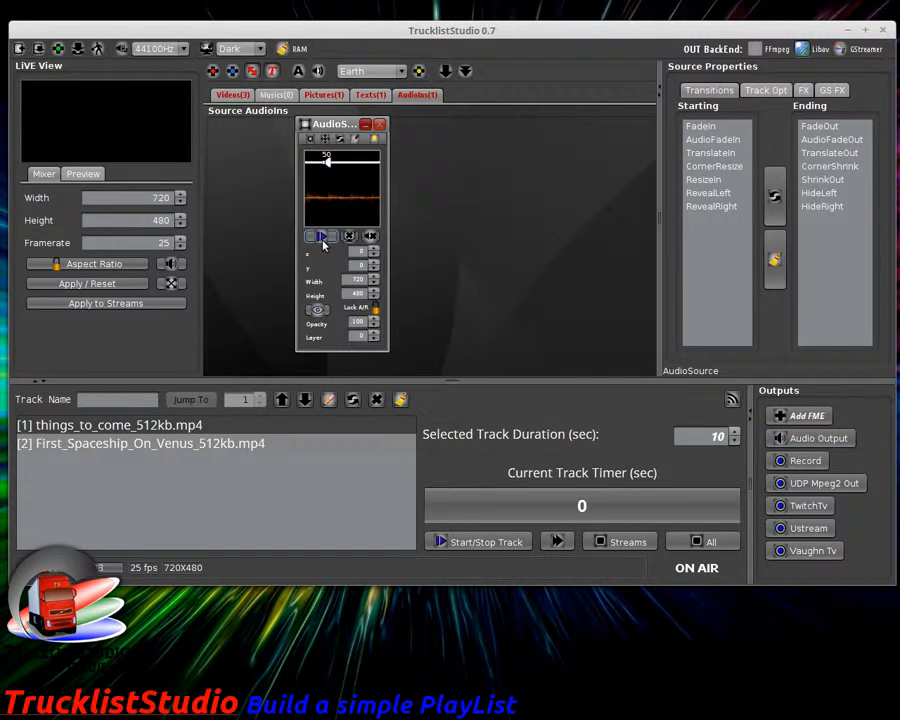
left_click(379, 125)
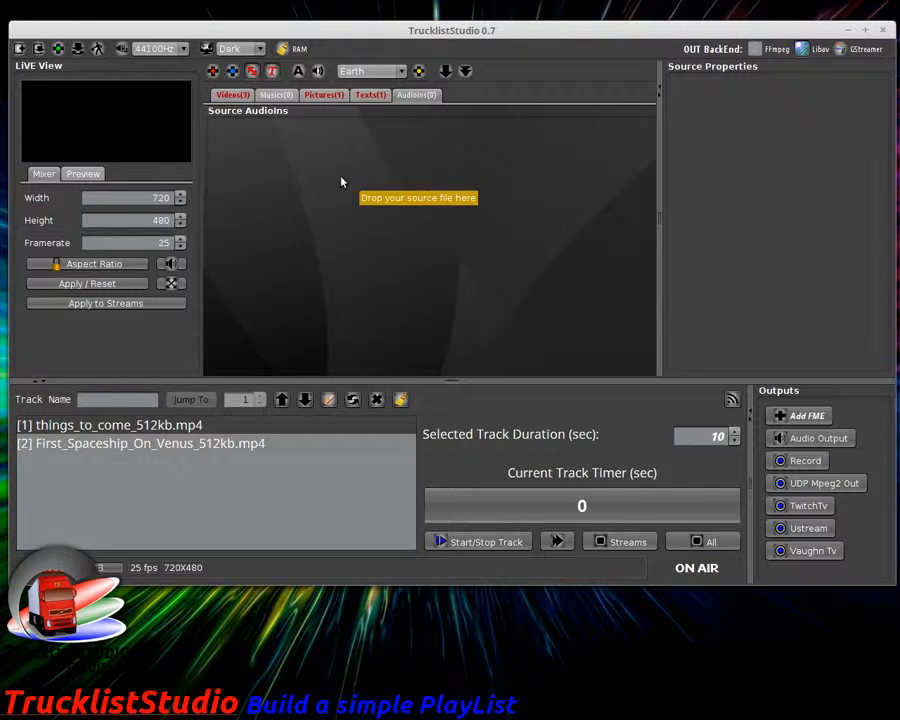
Step: Create a new studio, answering Yes to discard the current one
left_click(18, 49)
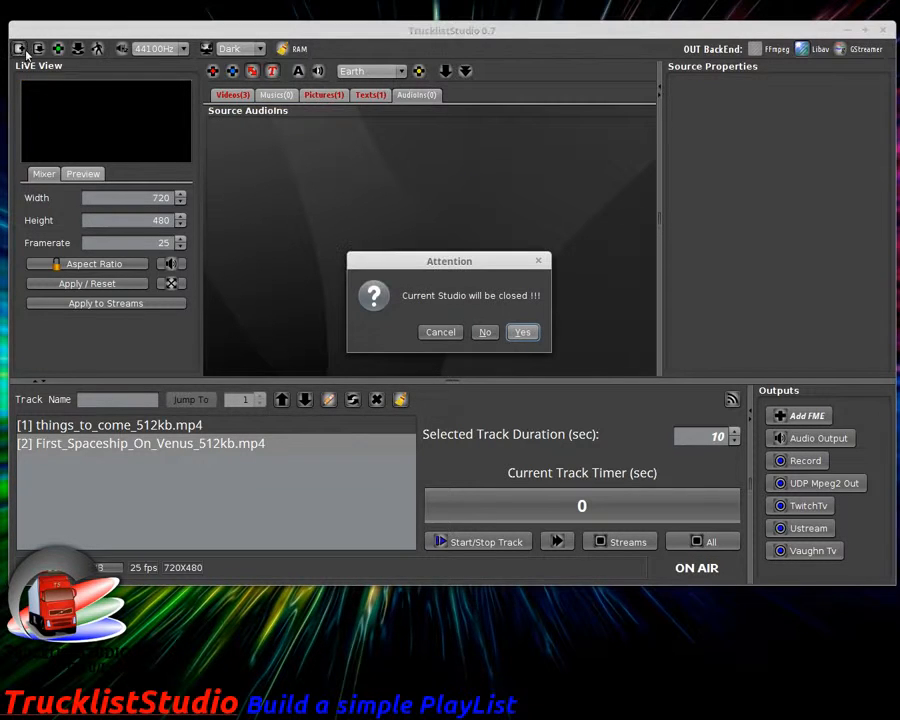
left_click(522, 333)
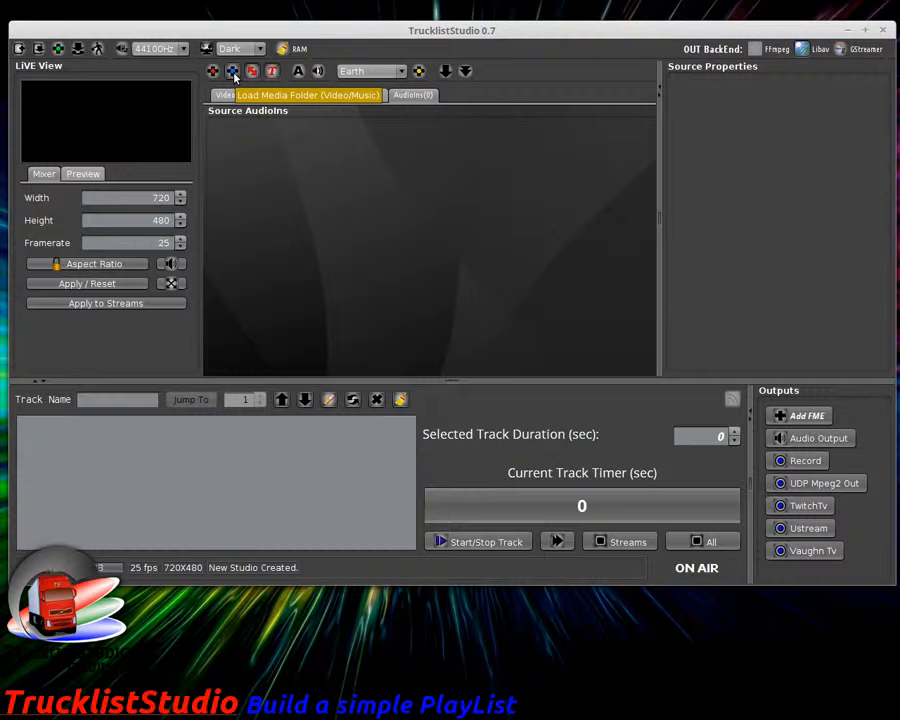
left_click(232, 72)
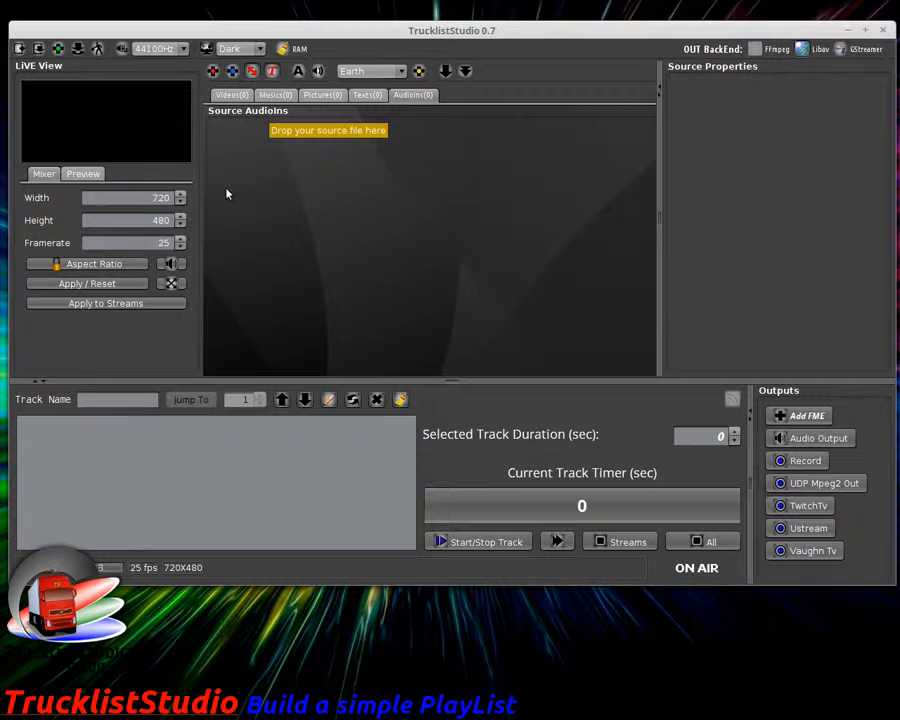
Step: Load the Sci-Fi media folder, then view its 12 videos and EndoftheWorld_512kb.mp4's properties
left_click(232, 76)
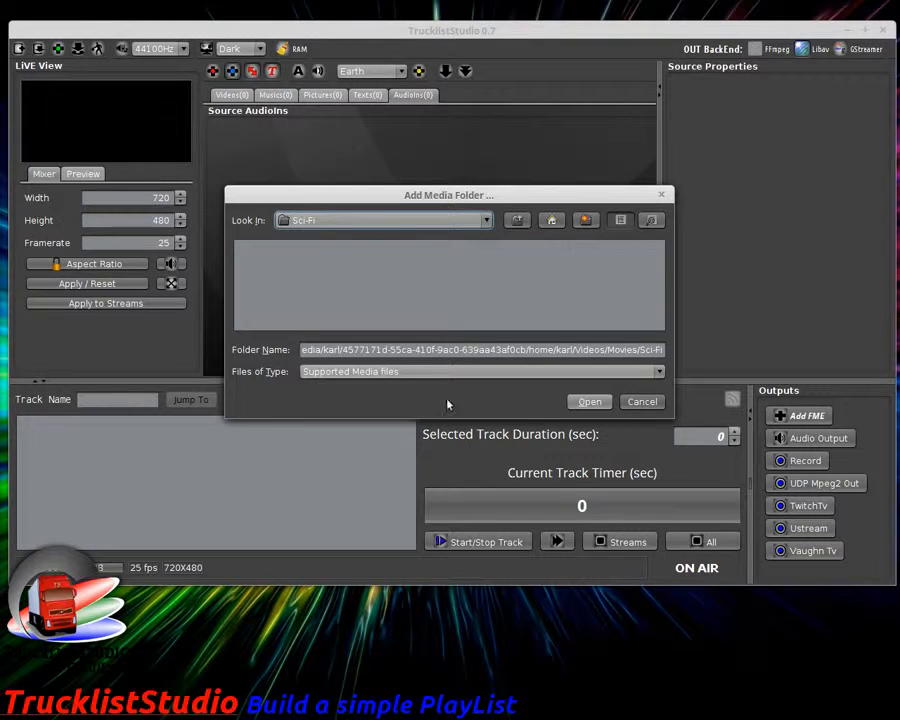
left_click(584, 404)
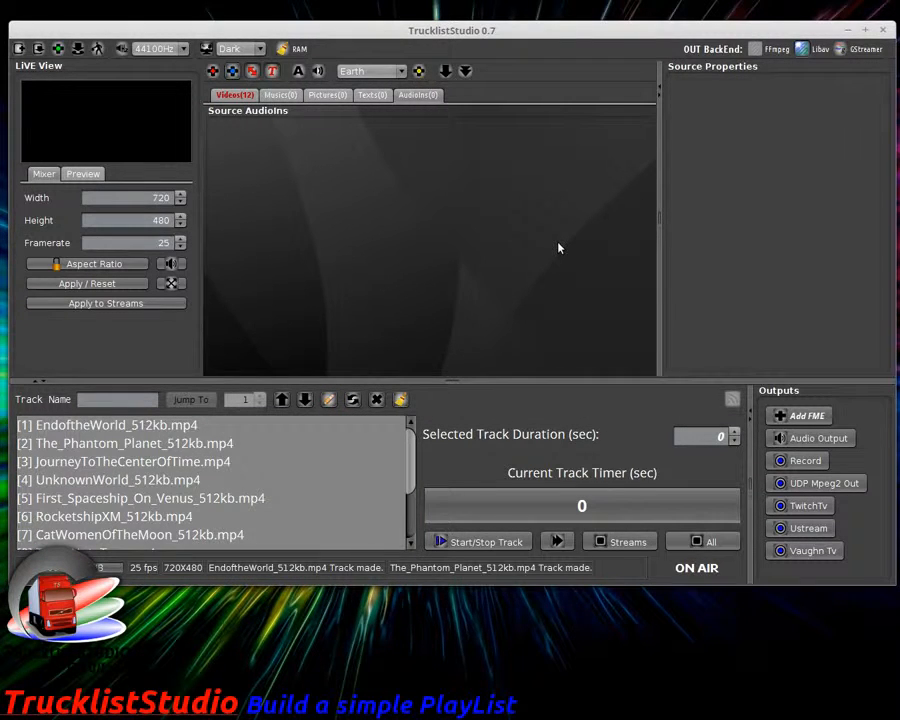
left_click(236, 95)
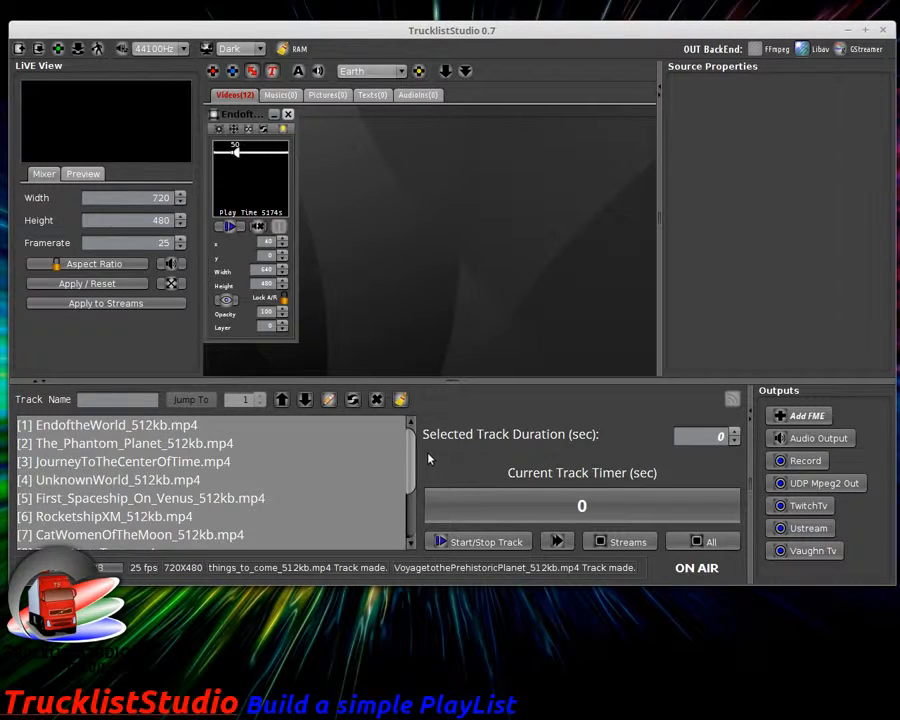
scroll(400, 470, "up", 2)
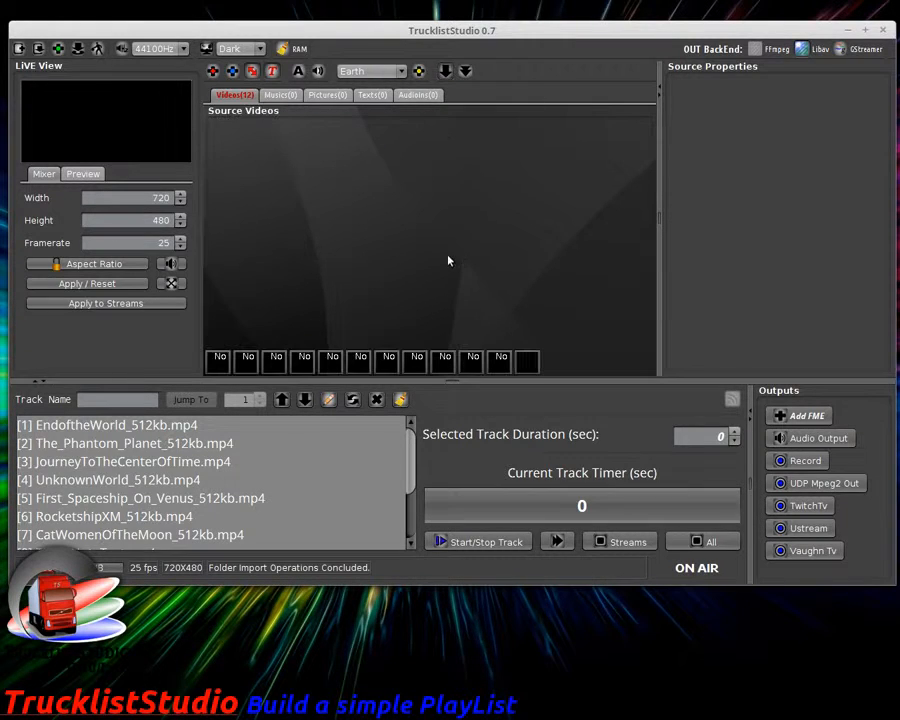
left_click(226, 365)
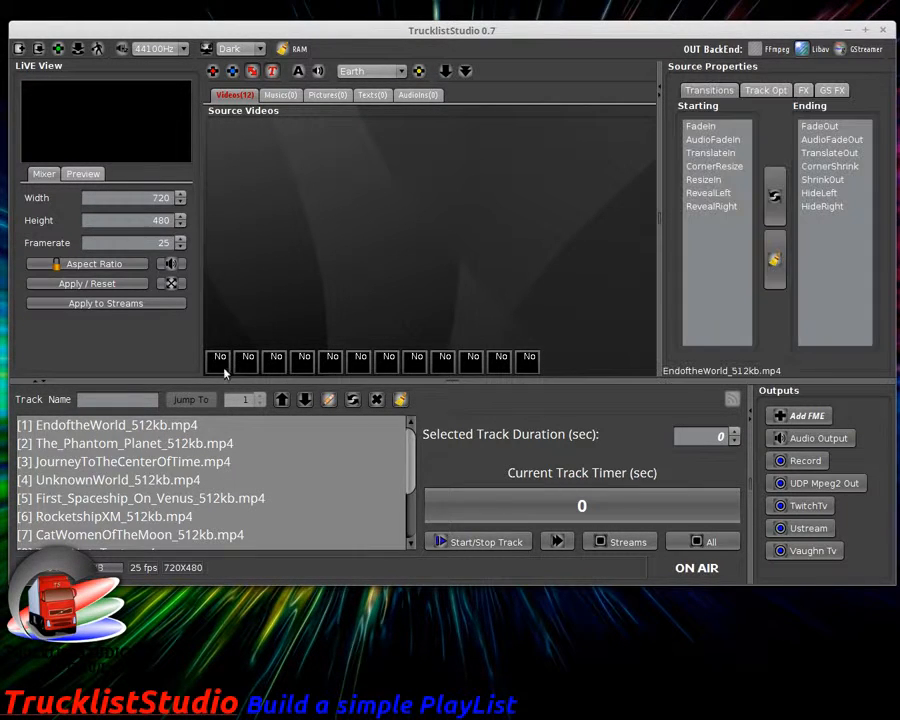
Step: Put EndoftheWorld_512kb.mp4 on air, review the UDP Mpeg2 settings unchanged, then open Record To File settings
double_click(157, 432)
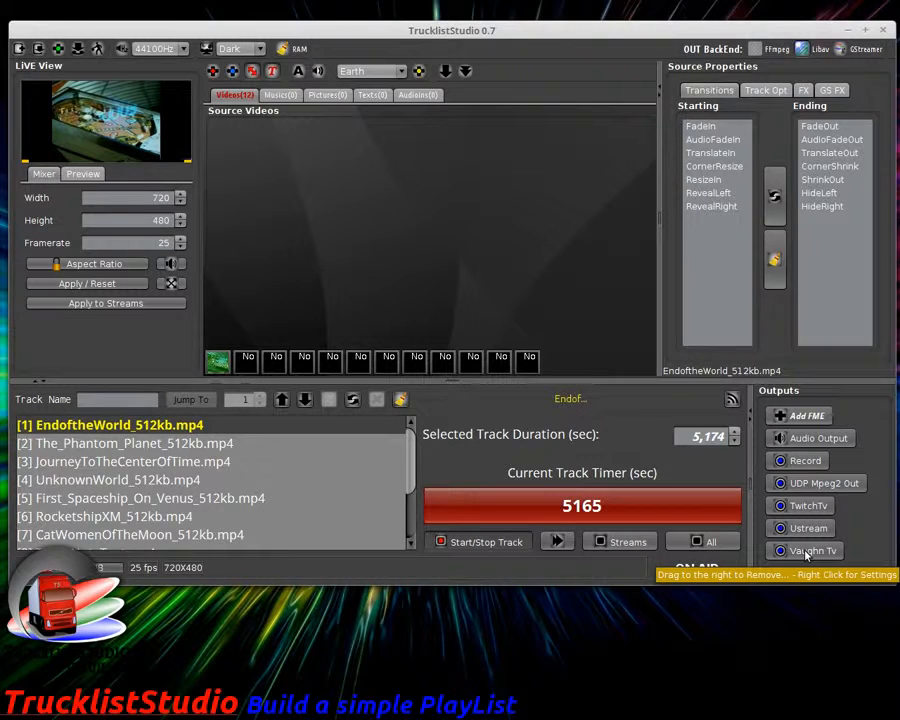
right_click(810, 487)
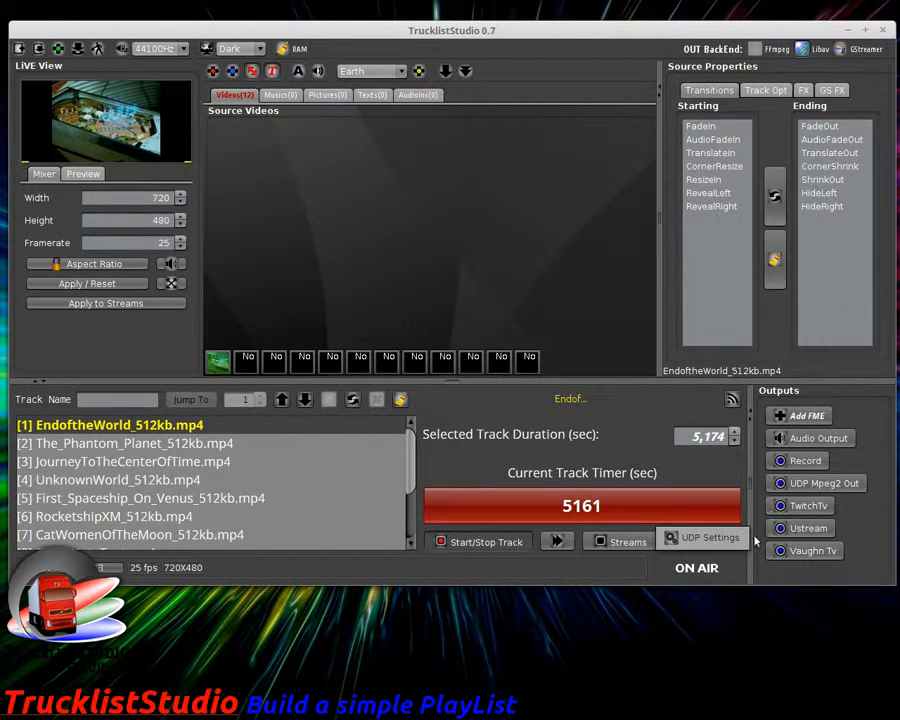
left_click(733, 542)
right_click(800, 488)
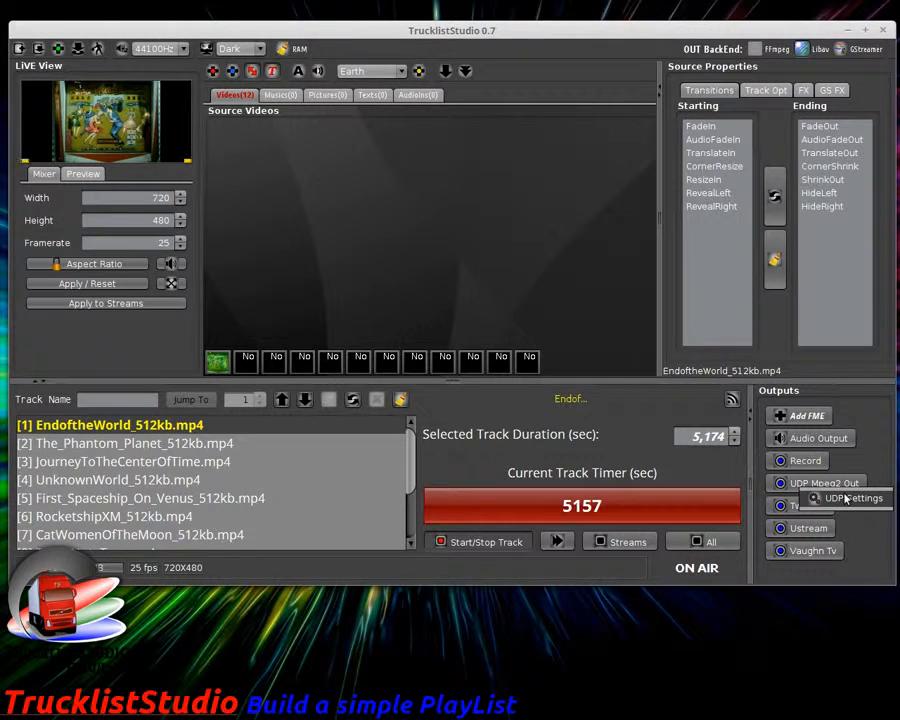
left_click(846, 498)
left_click_drag(410, 16, 402, 96)
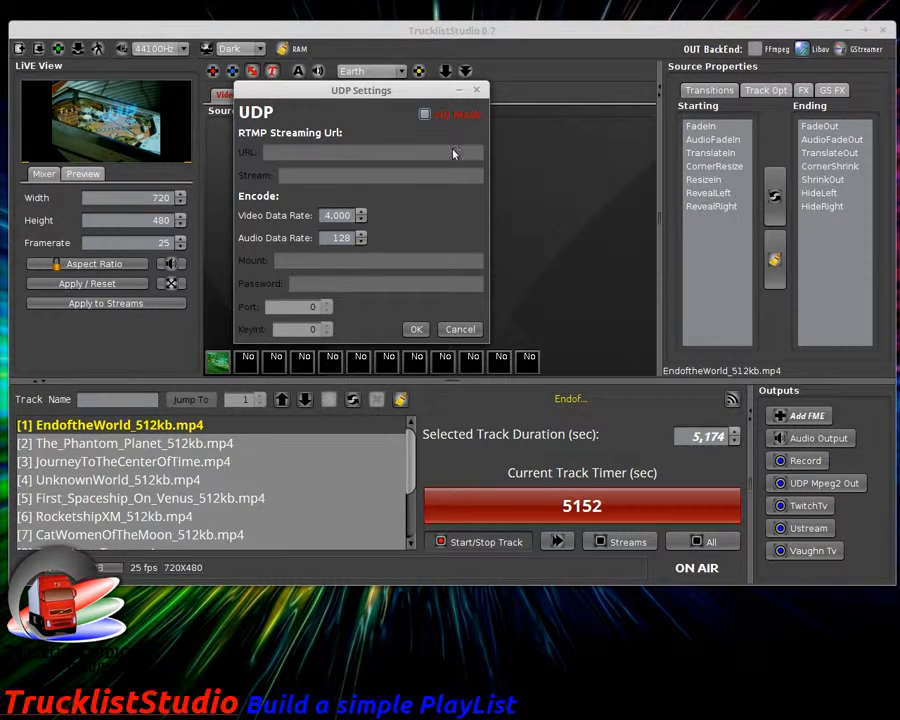
left_click(476, 90)
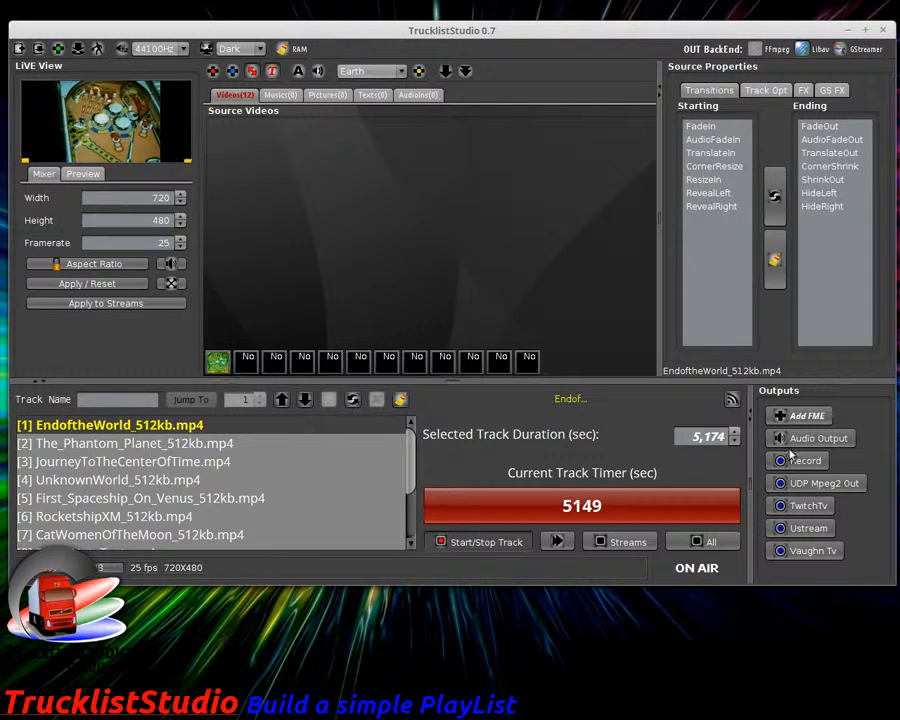
left_click(820, 465)
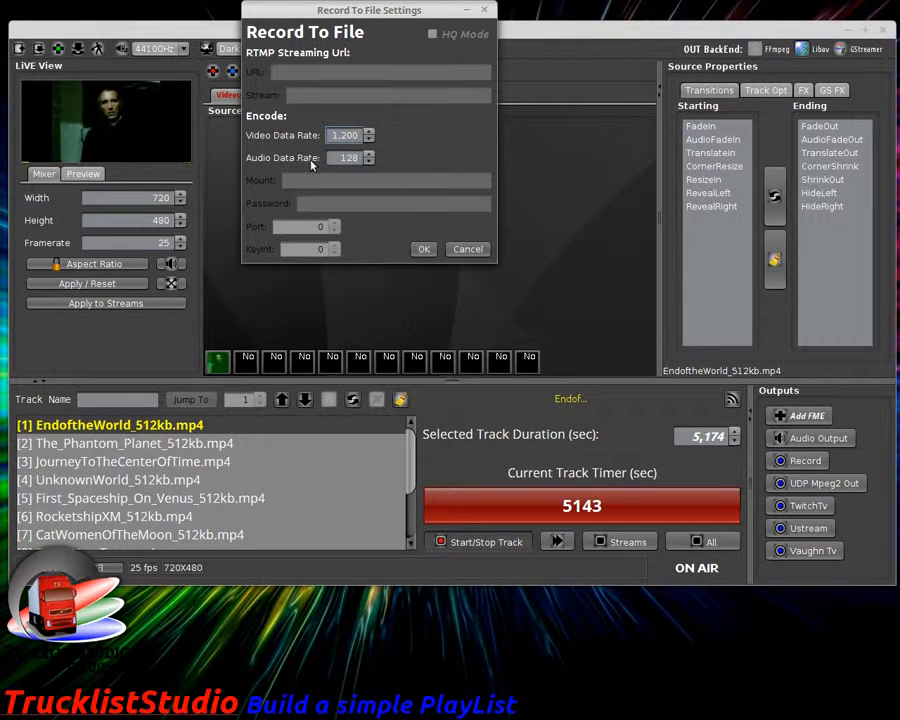
Step: Close the Record settings, try Record, keep FLV as file type, then cancel the destination dialog
left_click(484, 10)
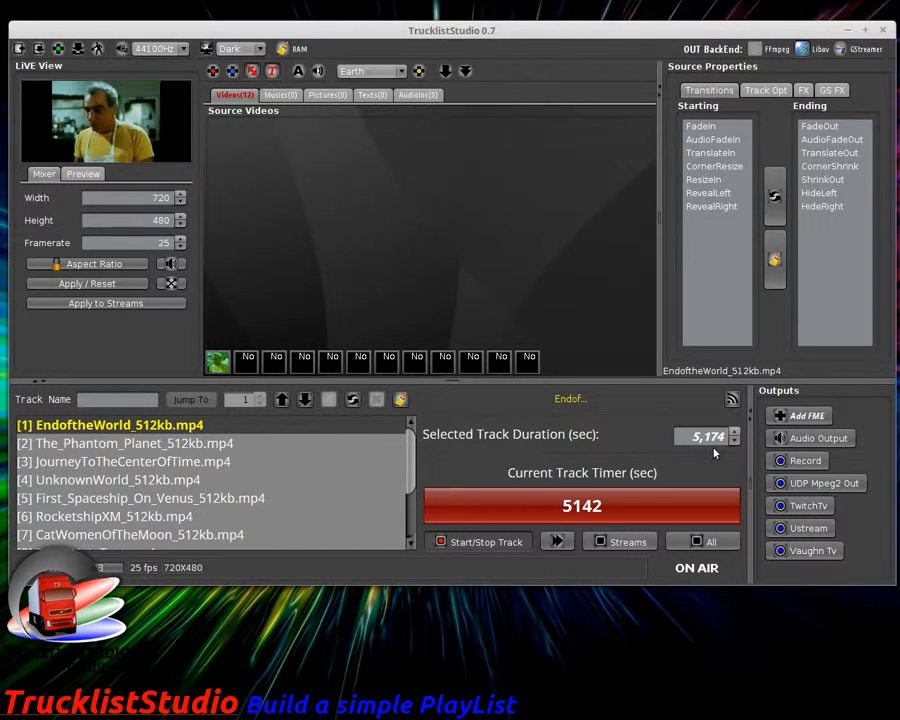
left_click(805, 464)
left_click_drag(766, 373, 714, 217)
left_click(603, 400)
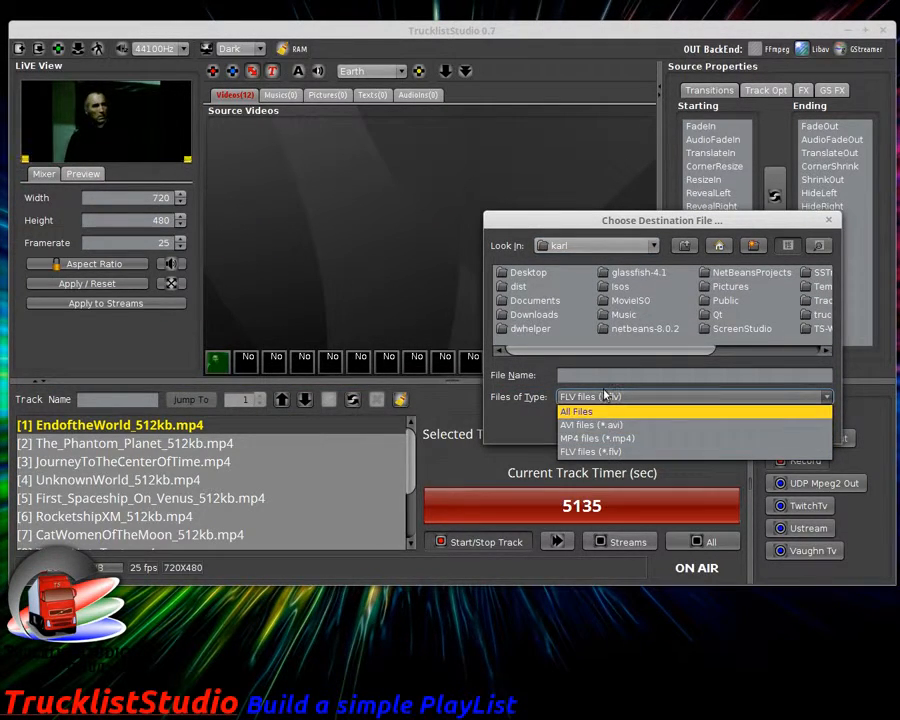
left_click(600, 397)
left_click(829, 220)
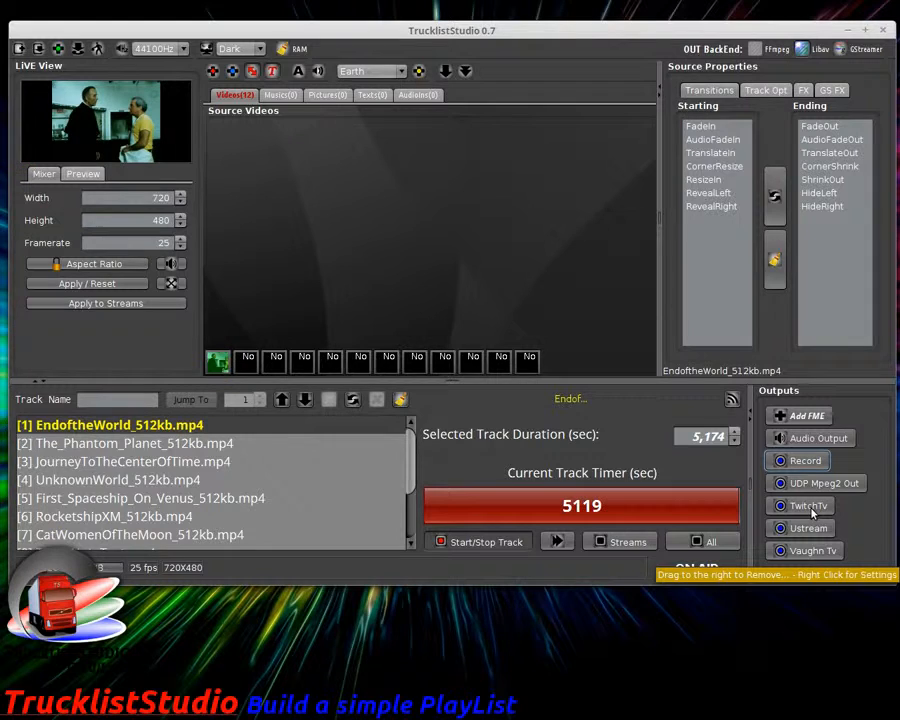
Step: Name a new FME output Test, enter its RTMP URL and stream name, video 650, audio 128
left_click(801, 421)
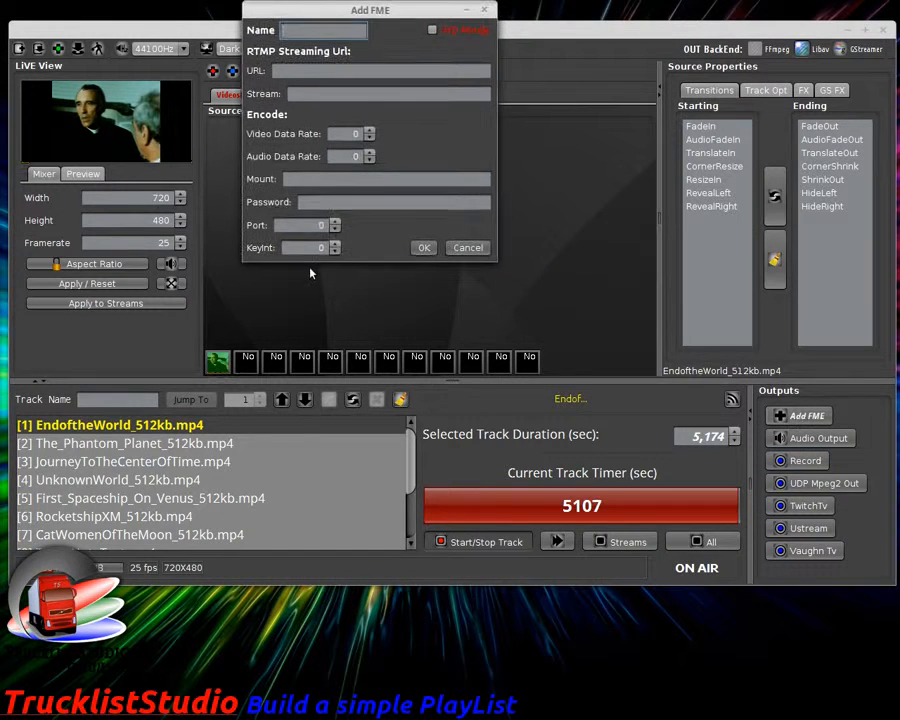
type("Test,")
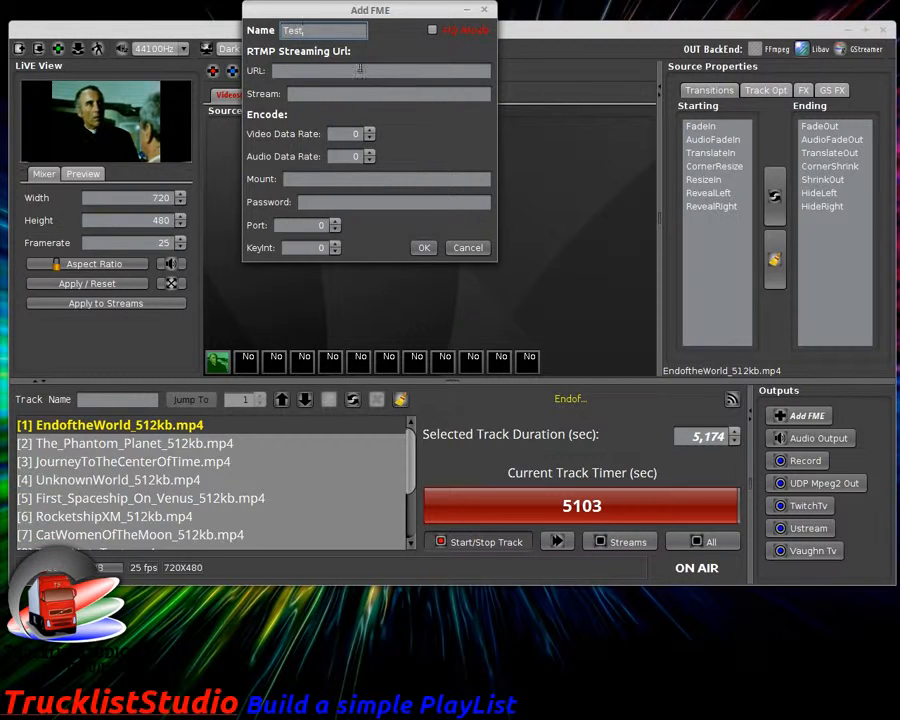
key("Tab")
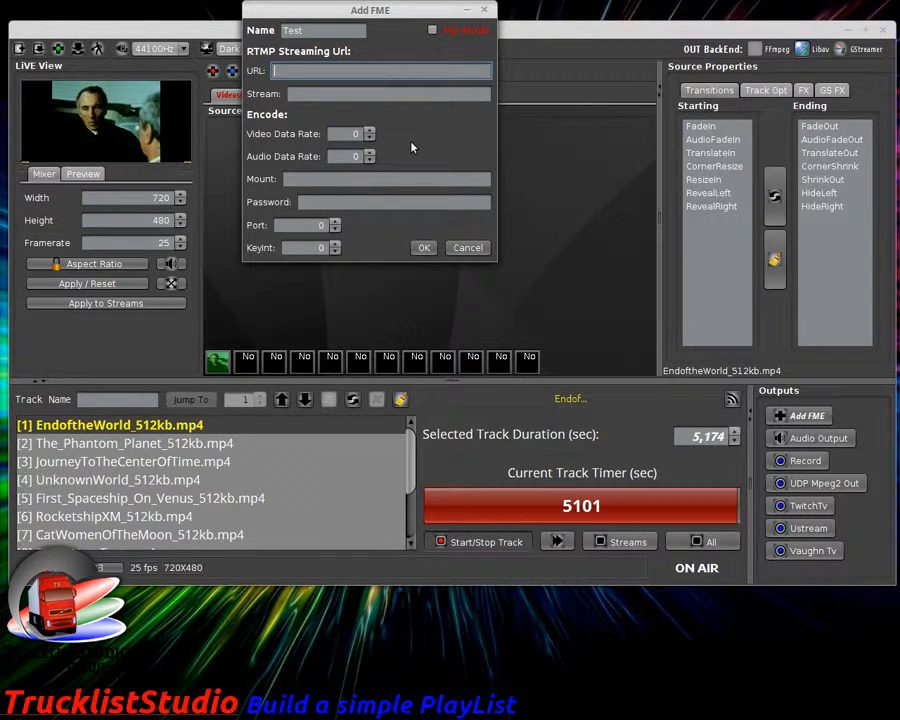
type("rtmp")
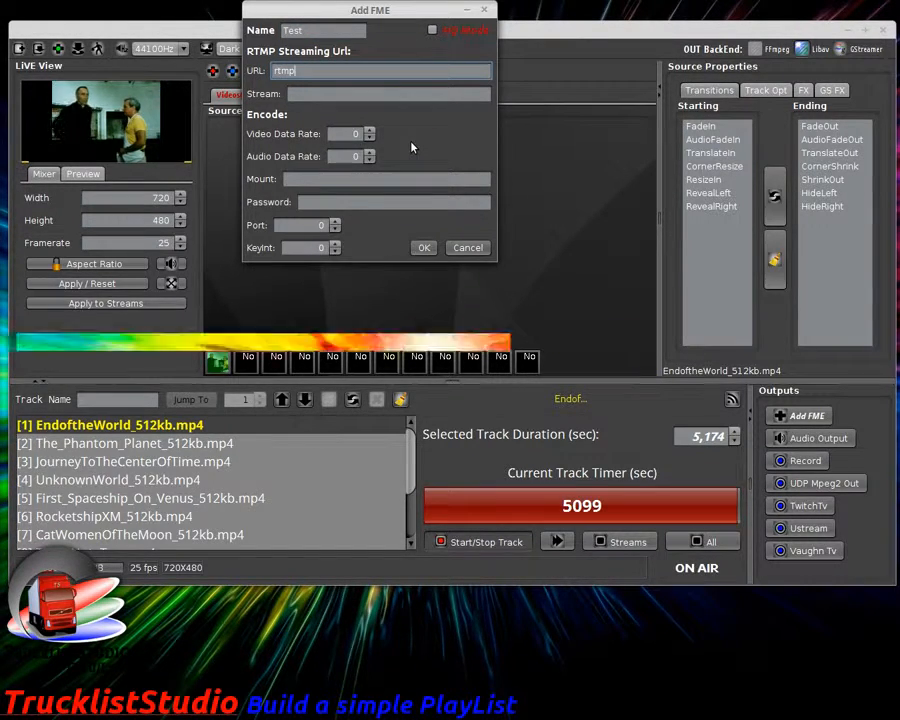
type("://")
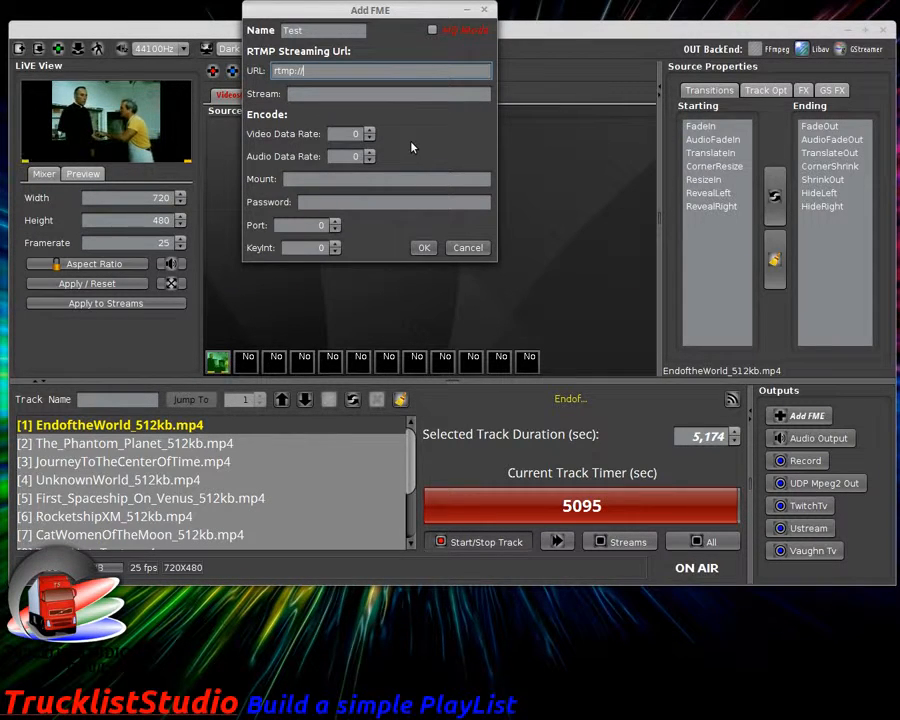
type("...")
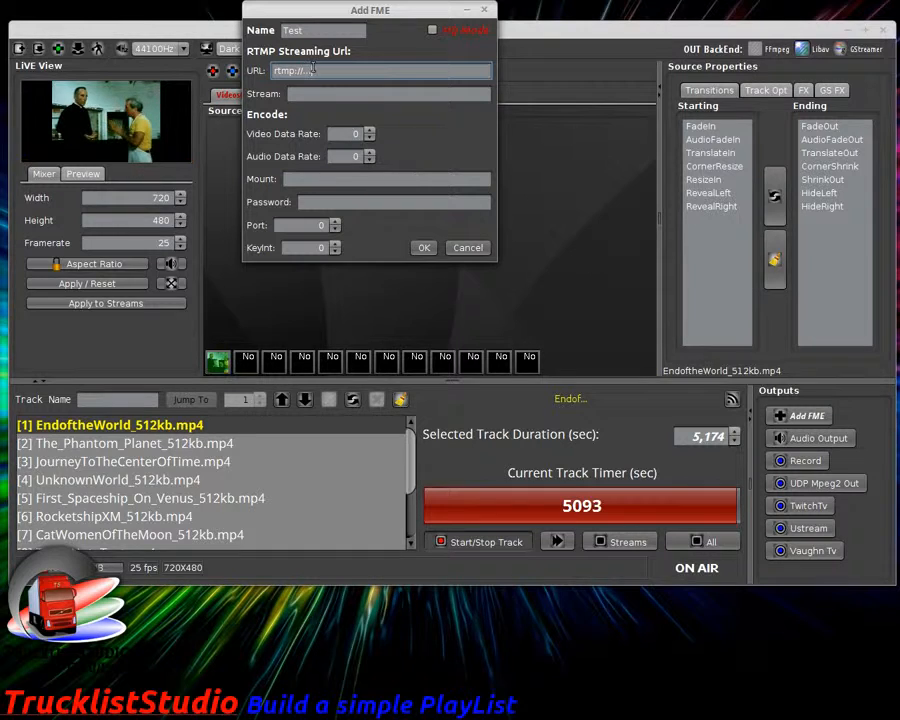
left_click(322, 94)
type("...")
key("Tab")
type("650")
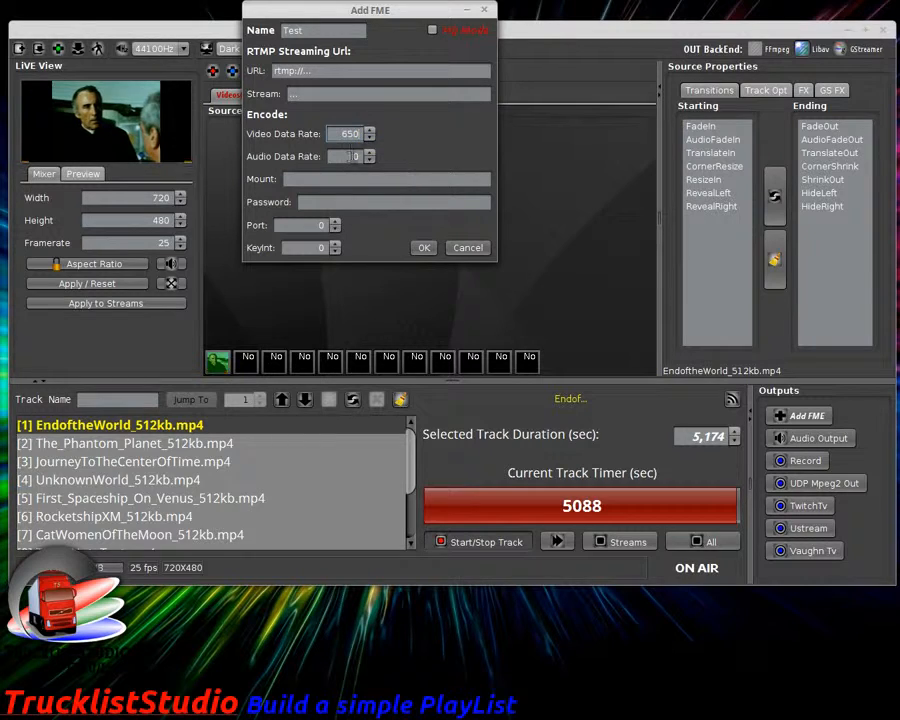
key("Tab")
type("128")
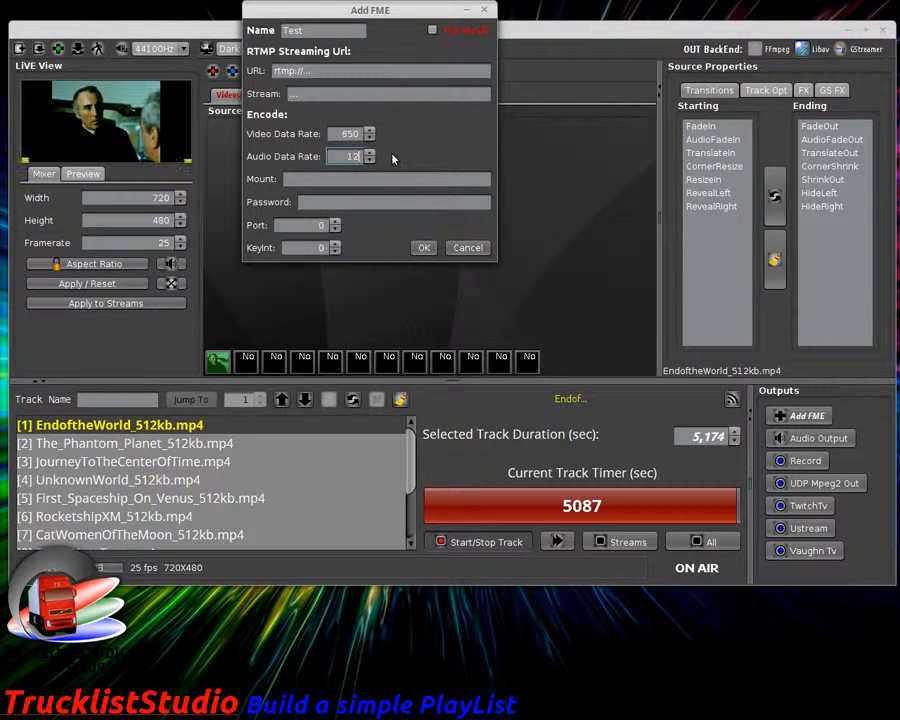
Step: Check the mount, password and port fields, set KeyInt 125, and create the Test output
left_click(341, 180)
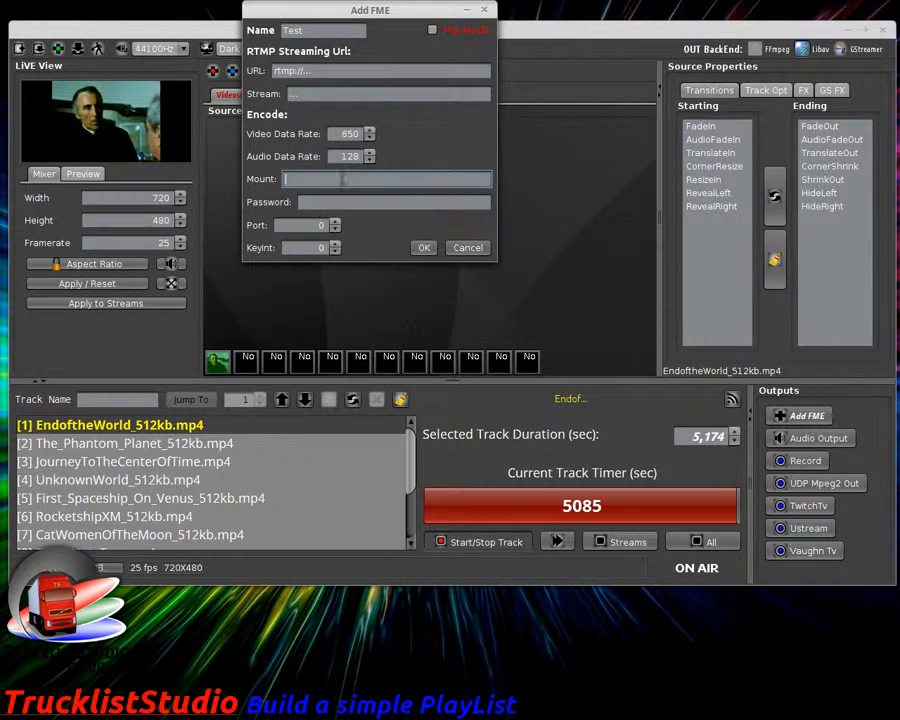
left_click(345, 201)
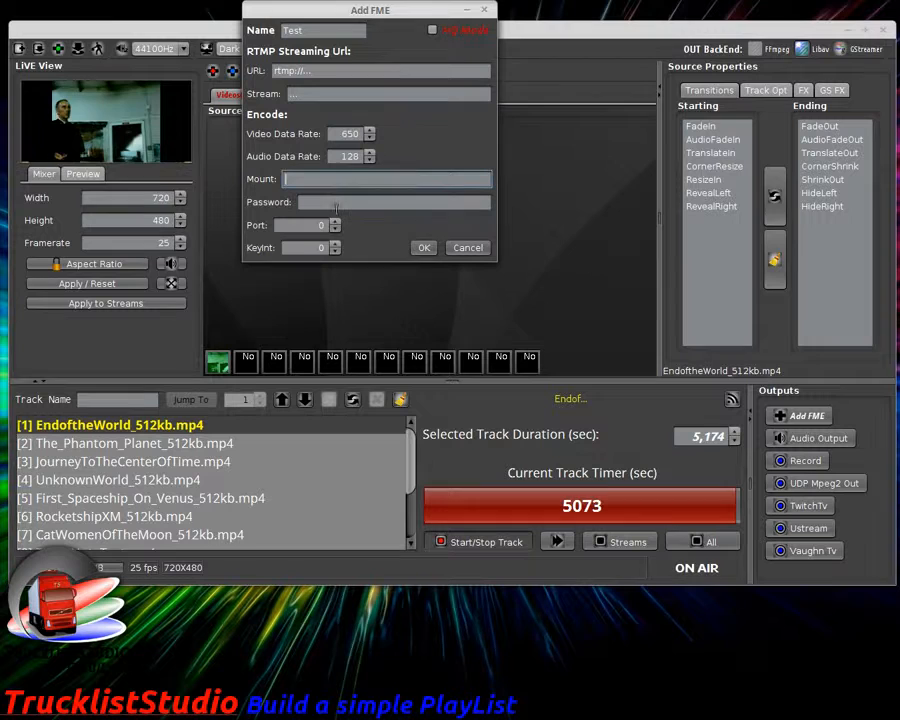
left_click(307, 228)
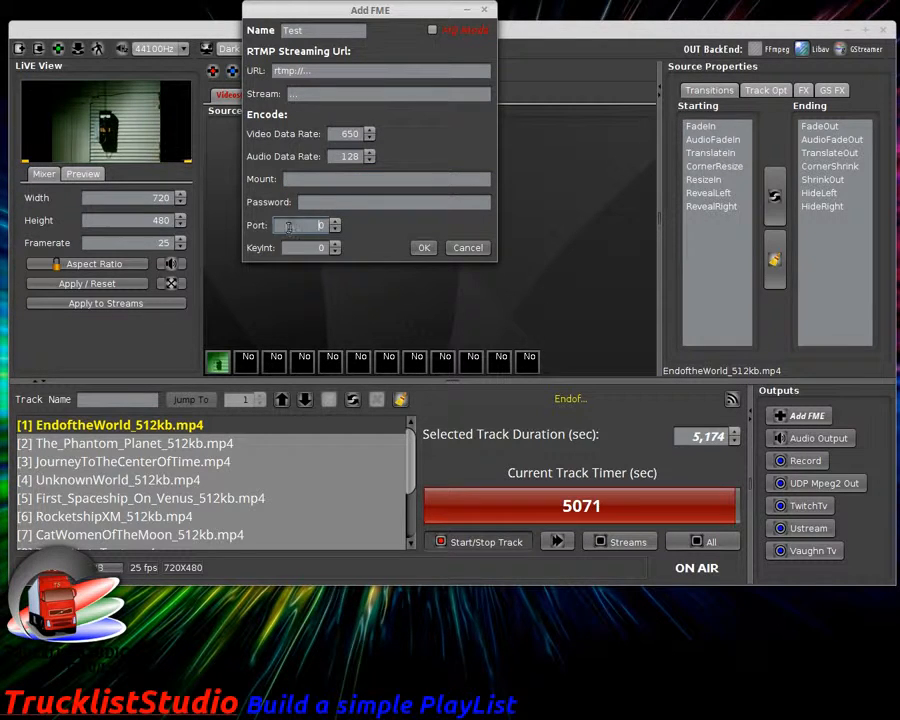
left_click(316, 203)
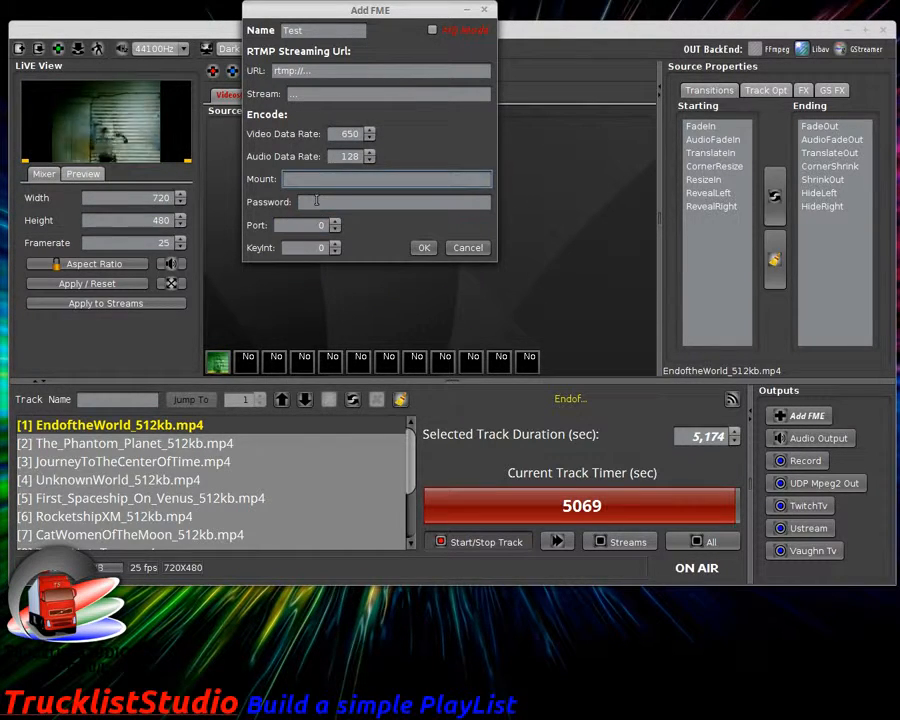
left_click(312, 223)
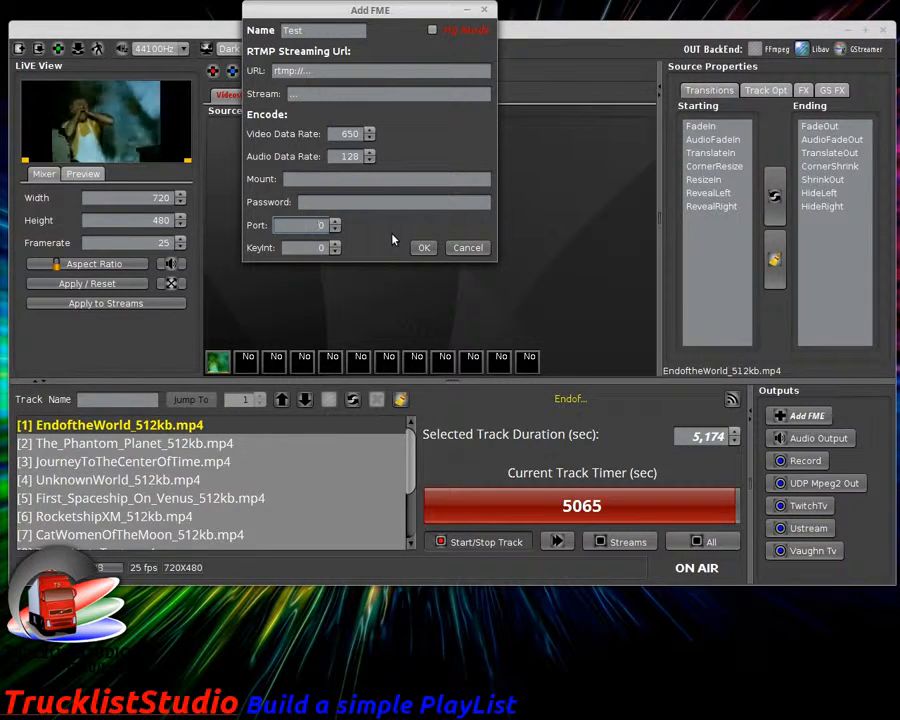
left_click(330, 181)
left_click(330, 202)
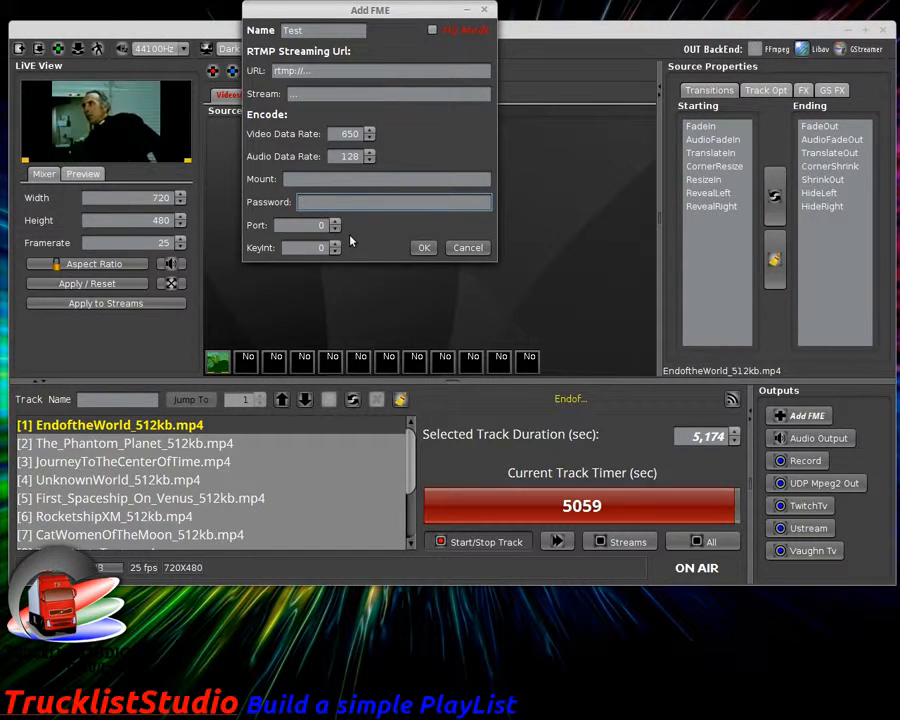
left_click(322, 226)
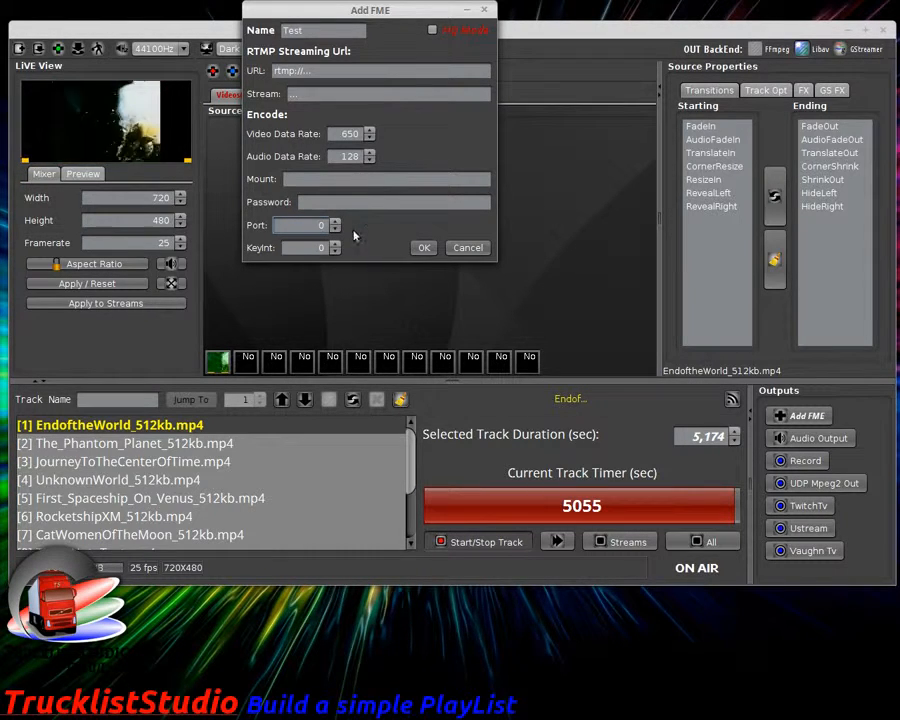
key("Tab")
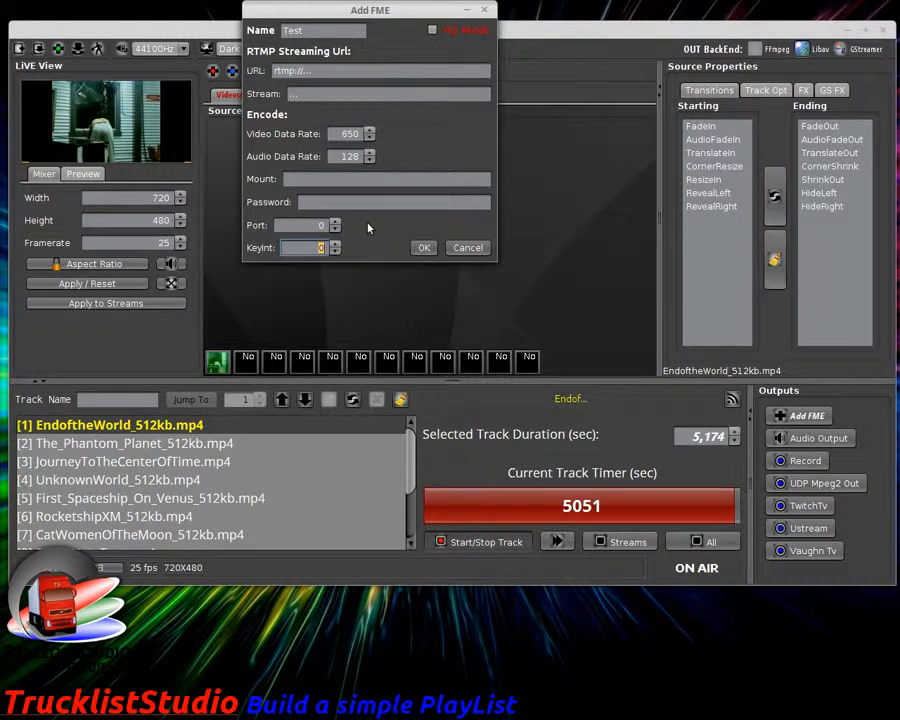
type("125")
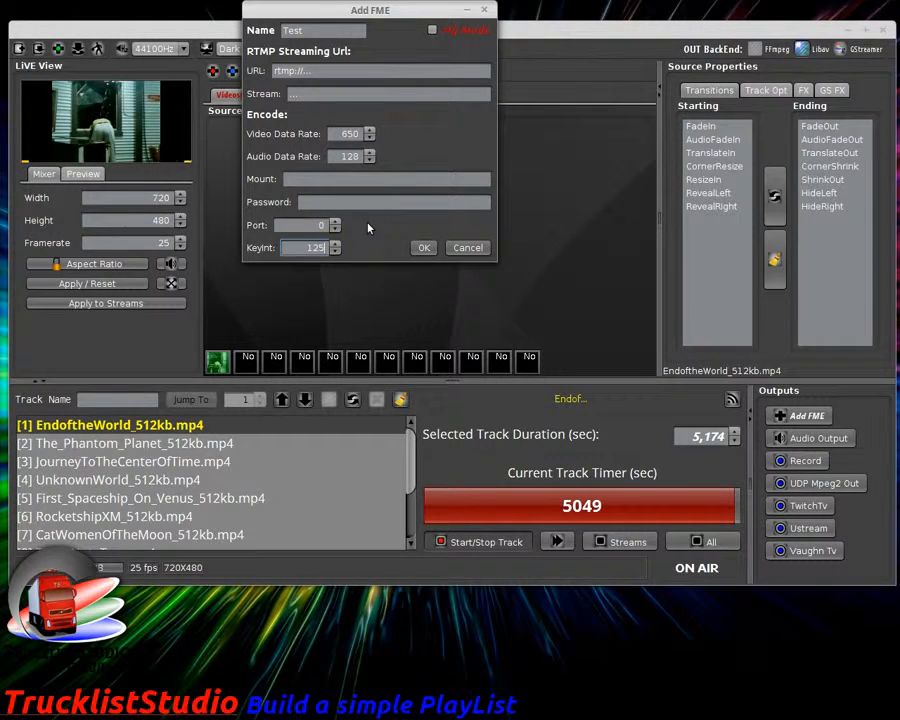
key("Tab")
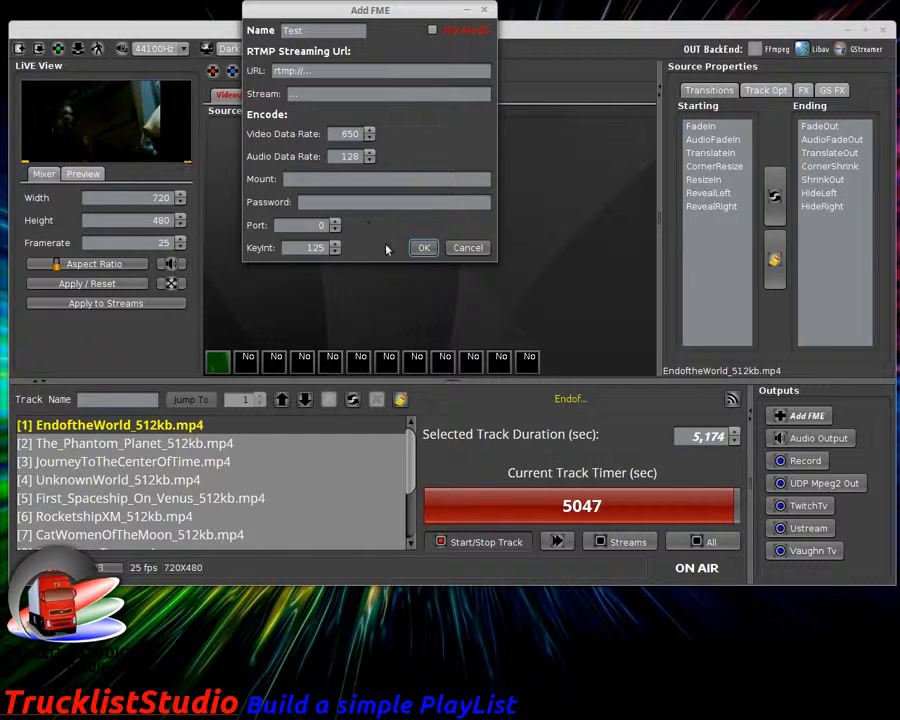
left_click(421, 247)
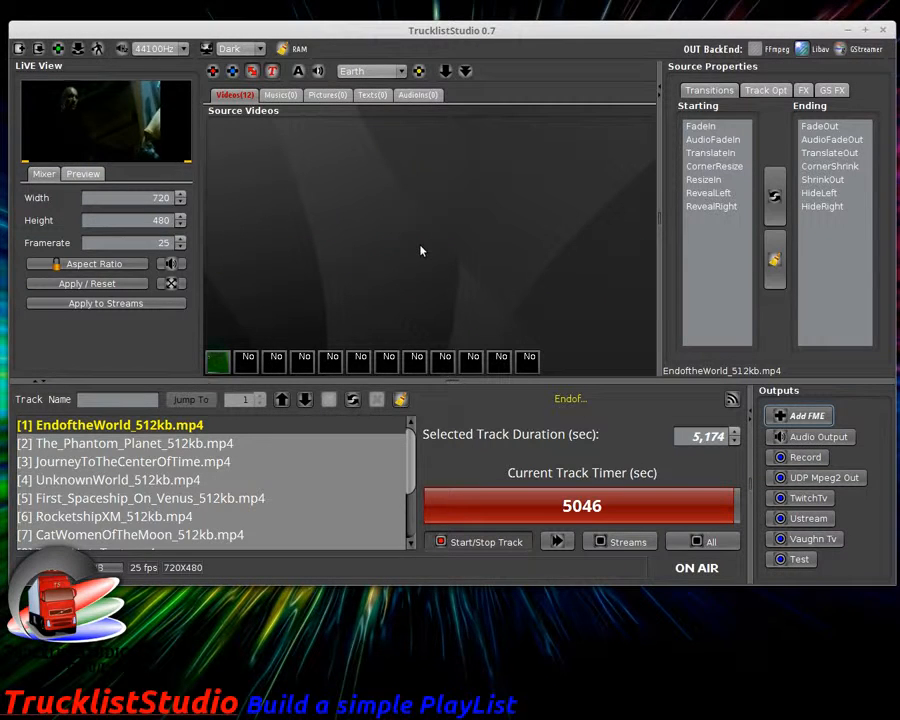
right_click(796, 566)
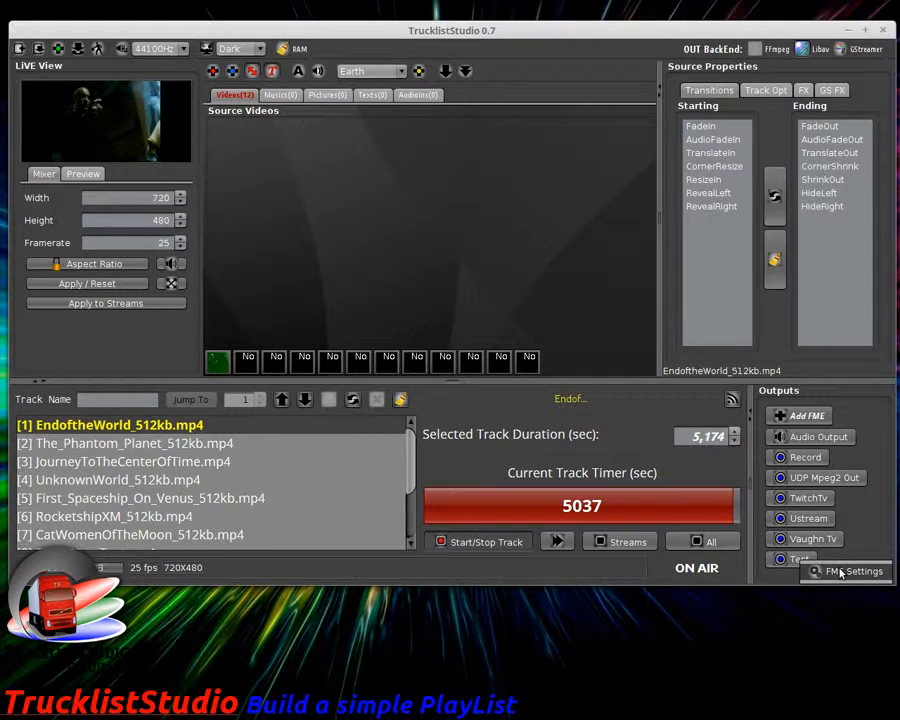
Step: Review the Test output's URL and stream fields, then close its FME Settings dialog
left_click(812, 570)
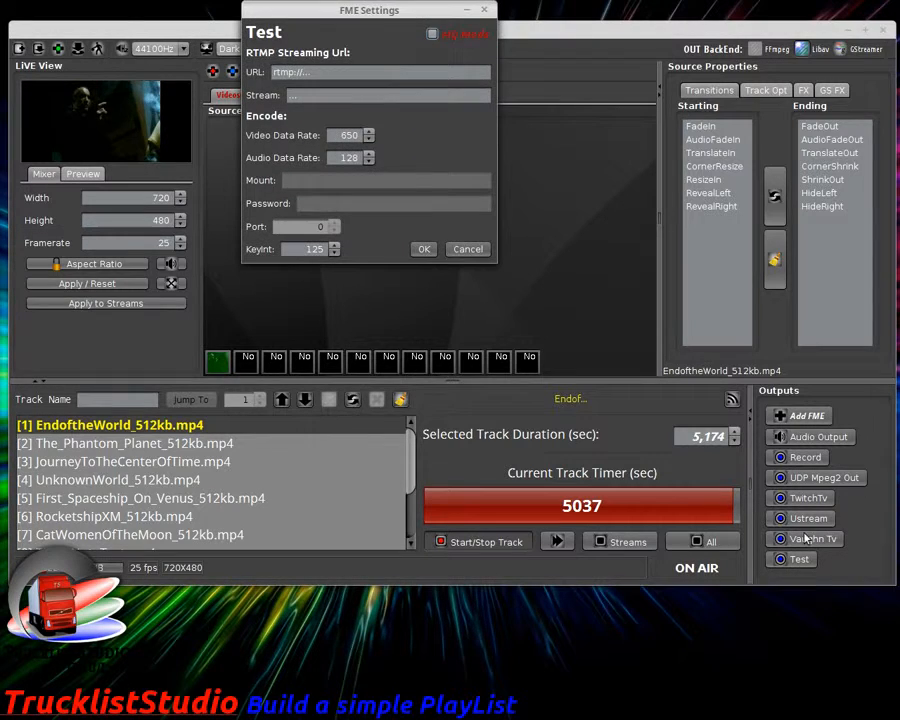
left_click(320, 72)
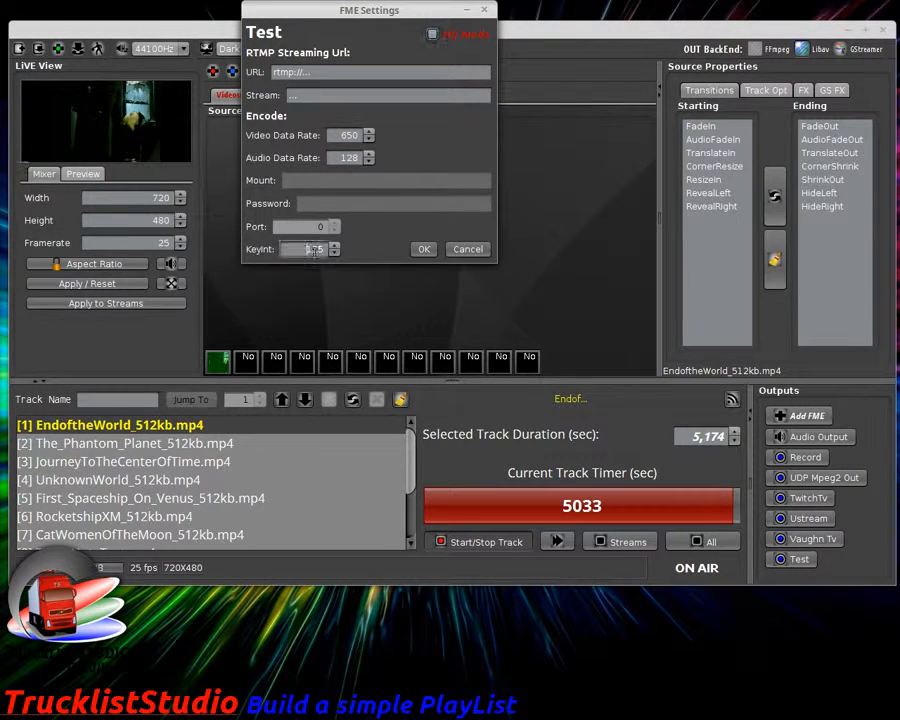
left_click(312, 96)
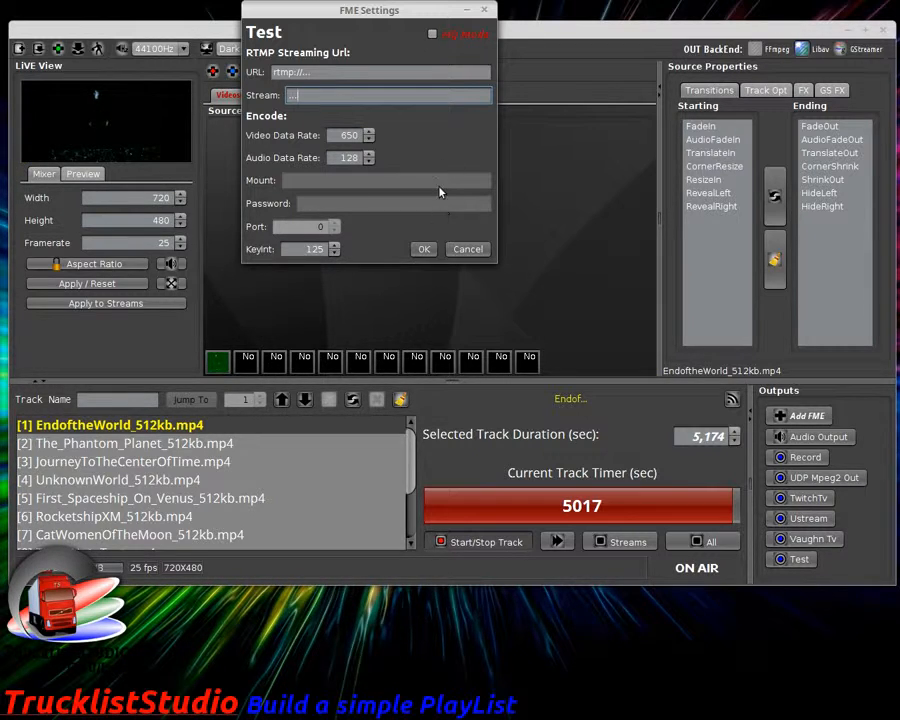
left_click(467, 249)
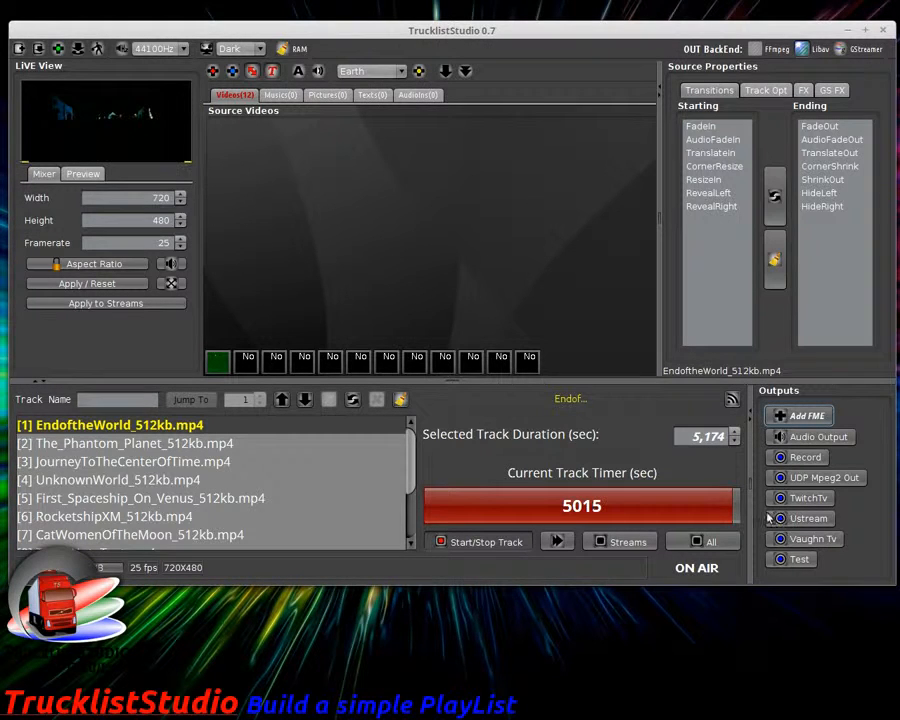
Step: Remove the Test output from the Outputs panel and switch the Vaughn Tv stream on
left_click_drag(565, 24, 557, 21)
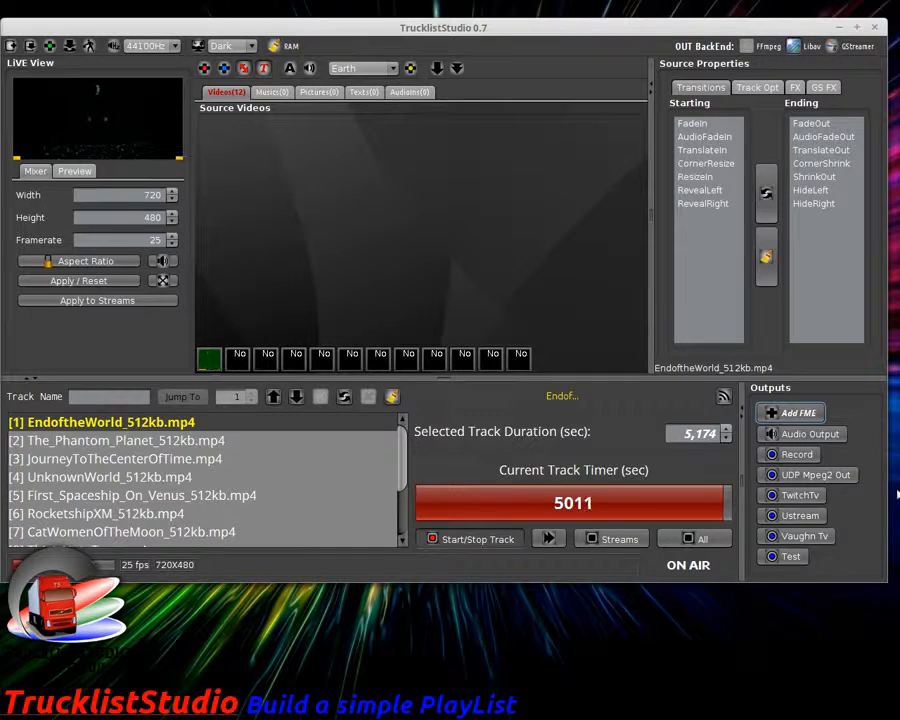
left_click(790, 556)
left_click_drag(863, 561, 898, 558)
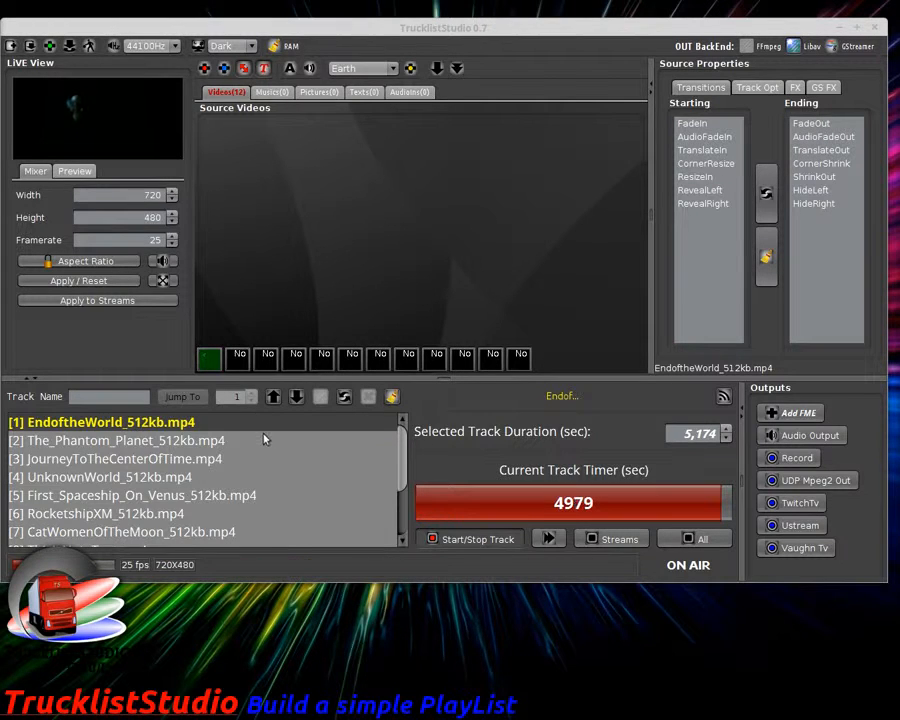
left_click(815, 550)
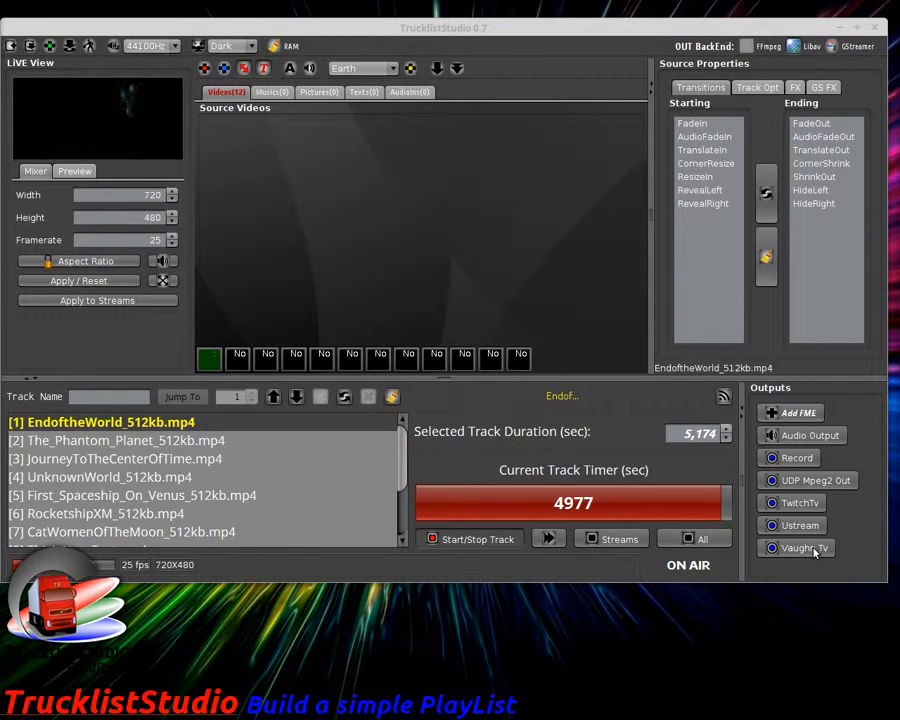
Step: Move the Firefox vaughnlive.tv channel window over the studio to watch the live stream
left_click_drag(0, 78, 616, 22)
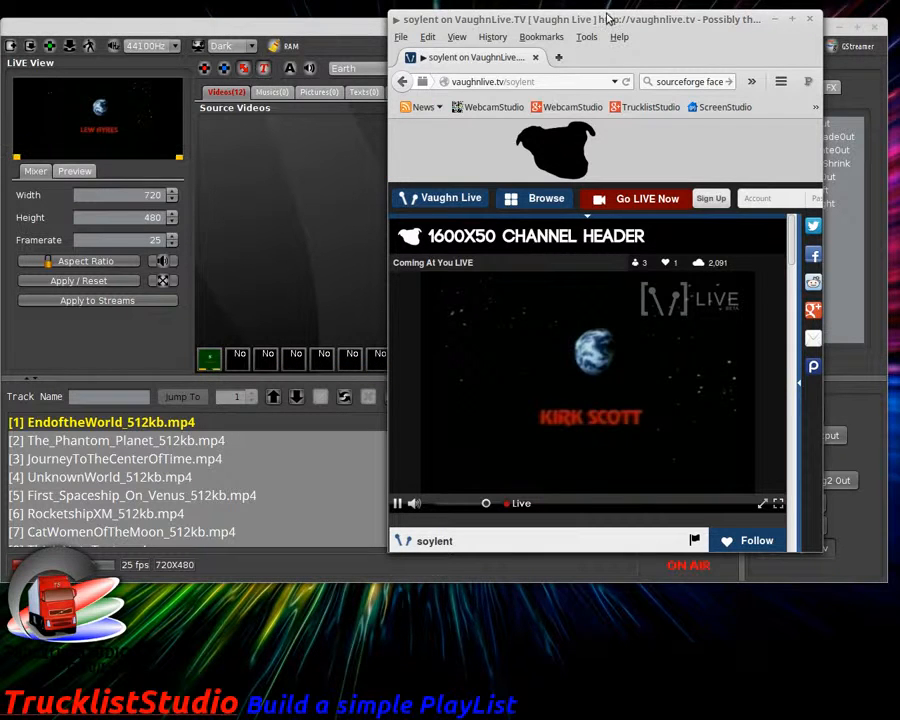
Step: Skip the playlist ahead to The_Phantom_Planet and check it on the Vaughn Live stream
left_click_drag(600, 27, 555, 94)
left_click(311, 207)
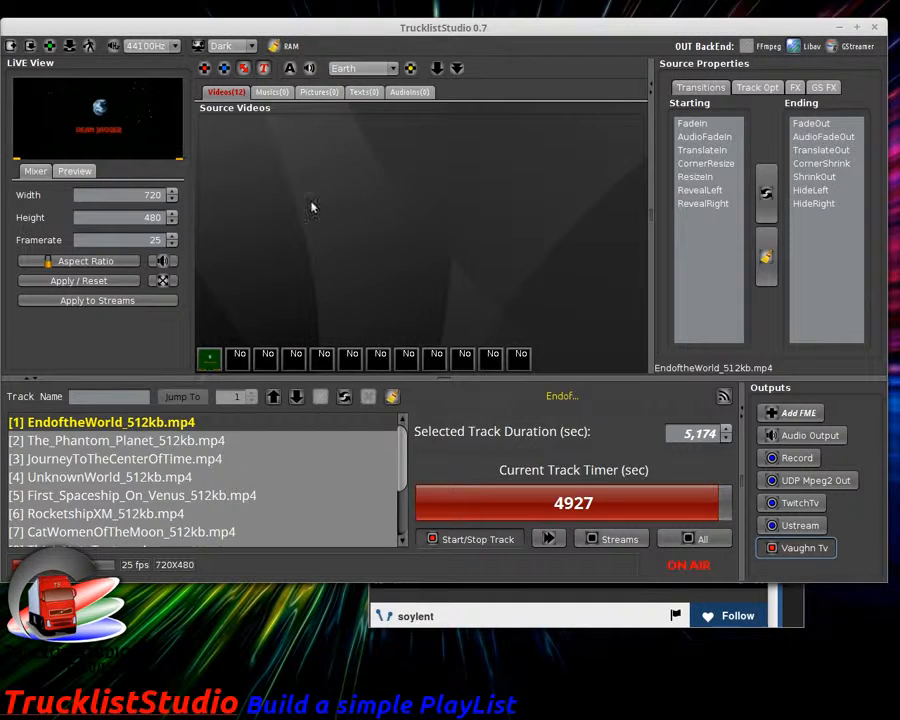
left_click(547, 539)
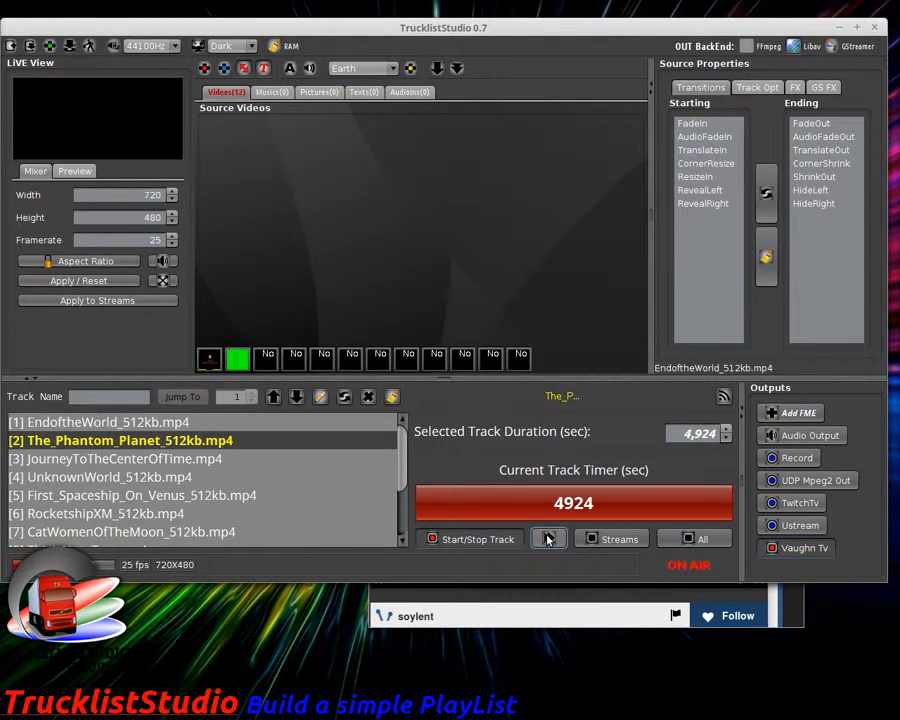
left_click(558, 616)
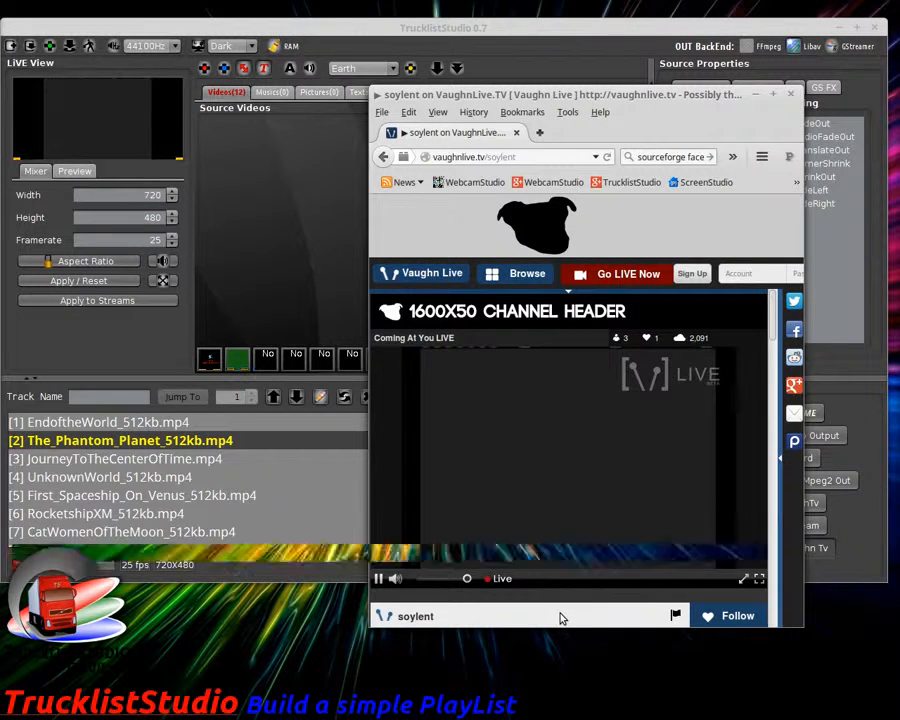
left_click(256, 263)
Step: Skip ahead to track 3, JourneyToTheCenterOfTime, and confirm it on Vaughn Live
left_click(548, 538)
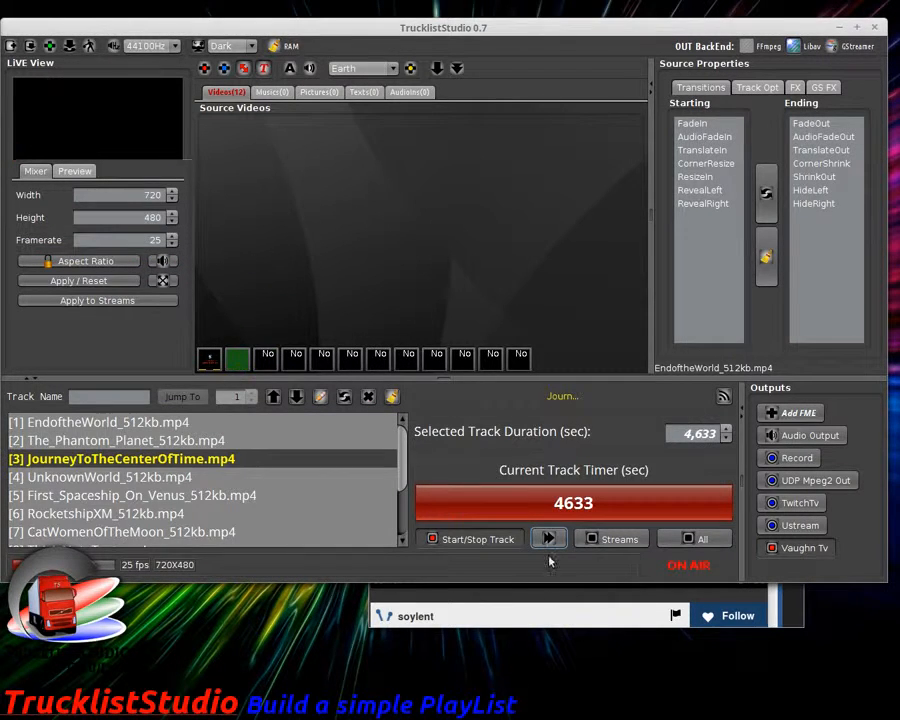
left_click(560, 627)
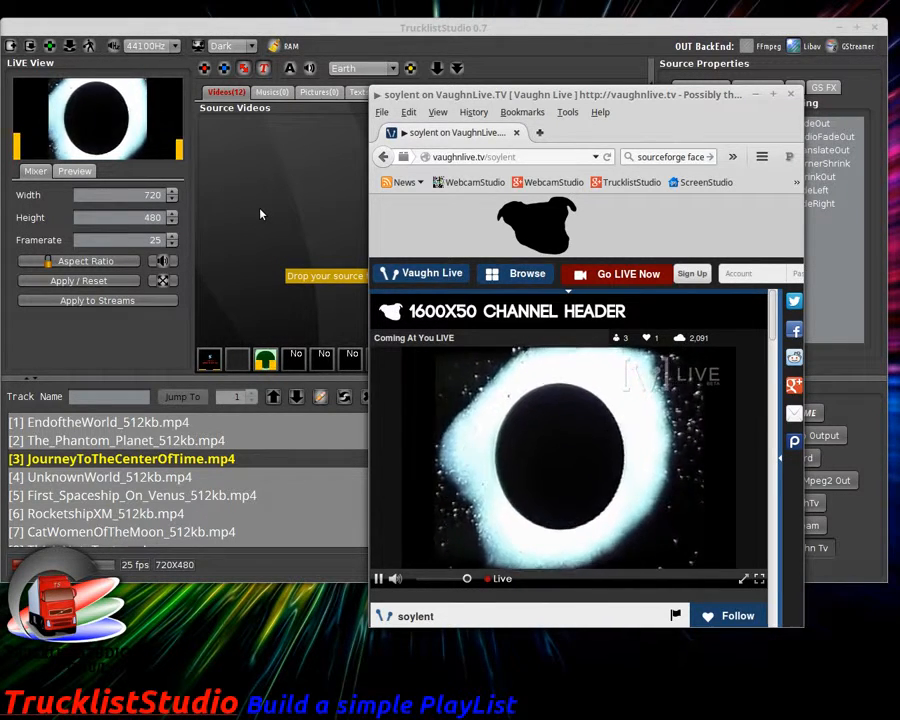
left_click(260, 214)
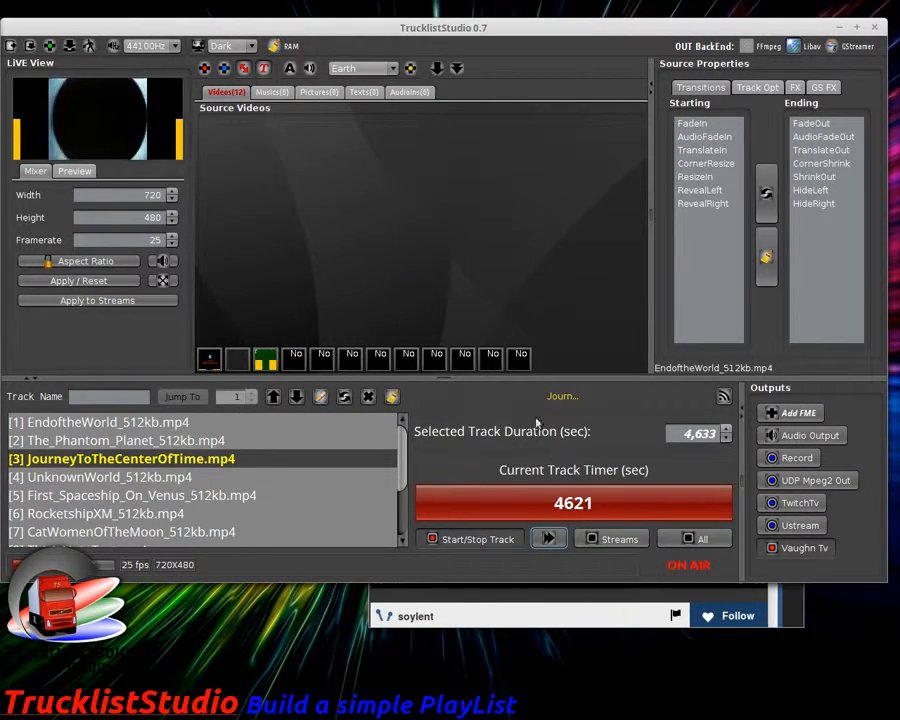
left_click(573, 625)
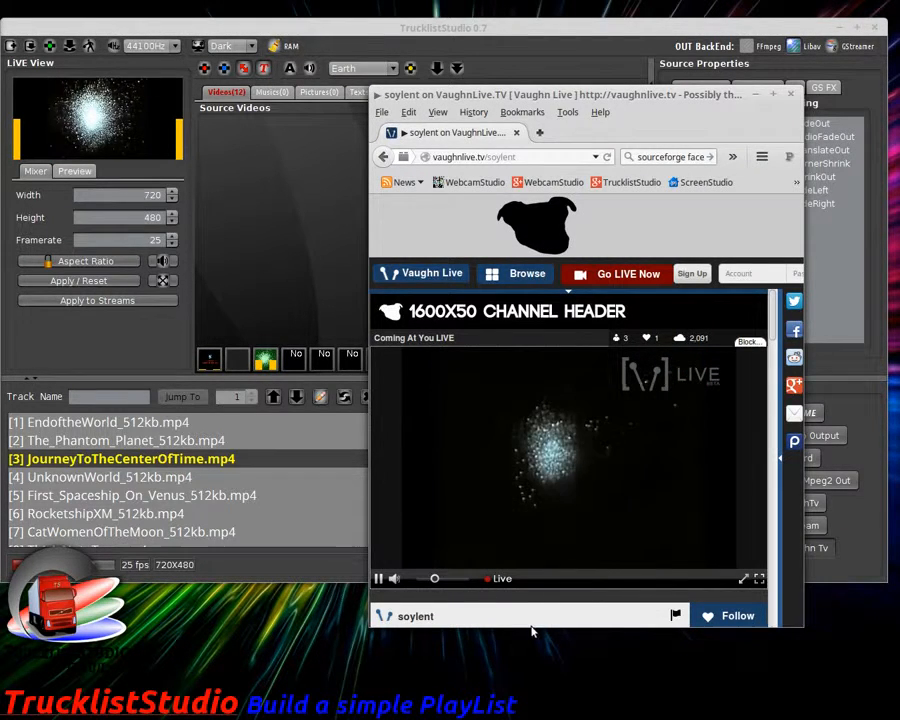
left_click(289, 301)
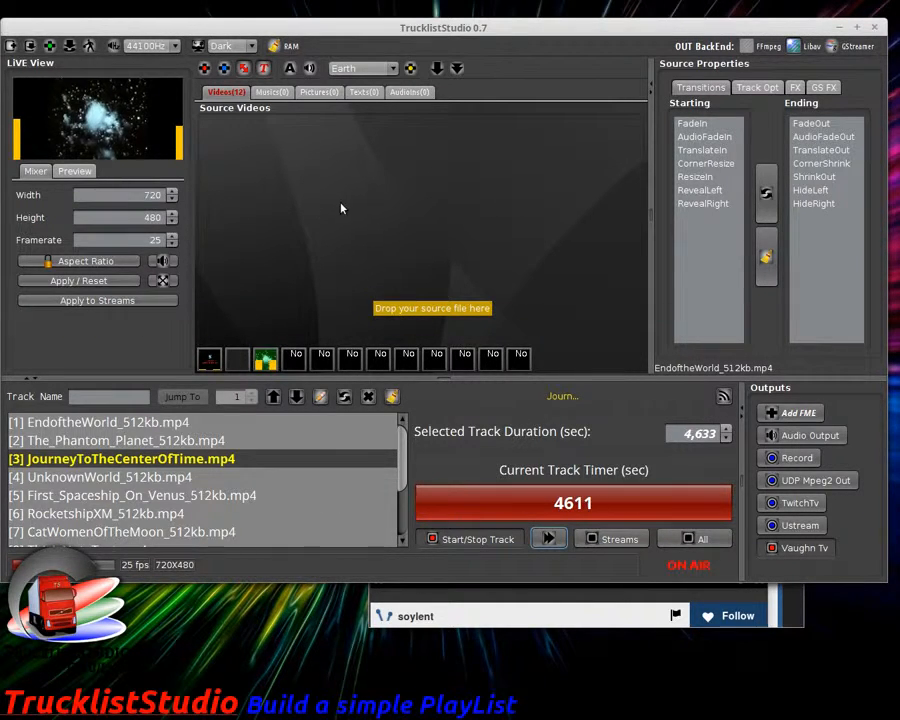
left_click(392, 68)
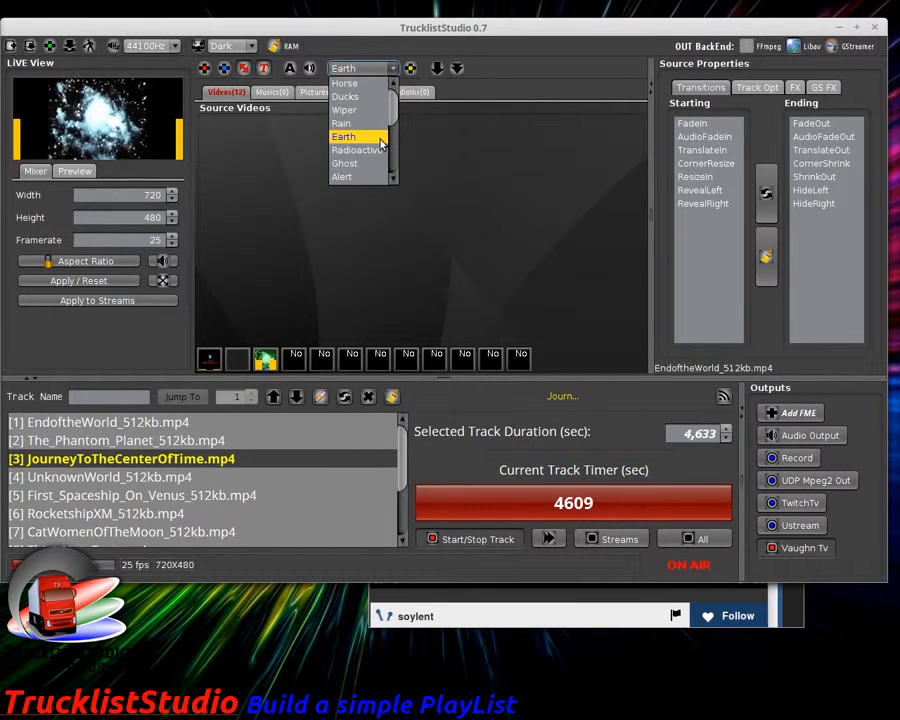
Step: Load the SoylentTV preset and start its picture source with the fast preview open
scroll(378, 140, "down", 5)
left_click(374, 112)
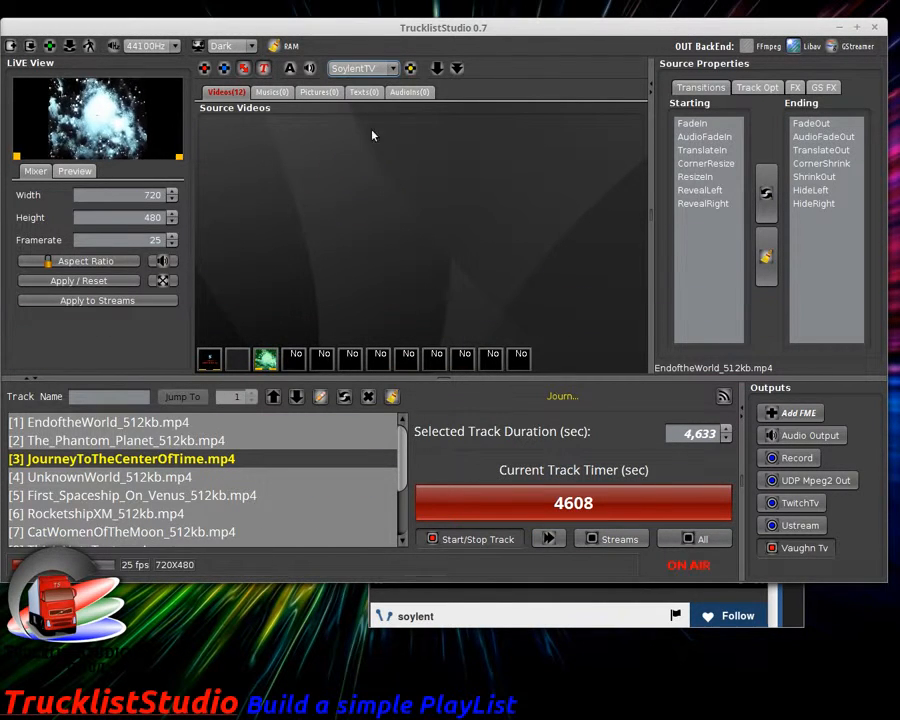
left_click(335, 91)
left_click(75, 171)
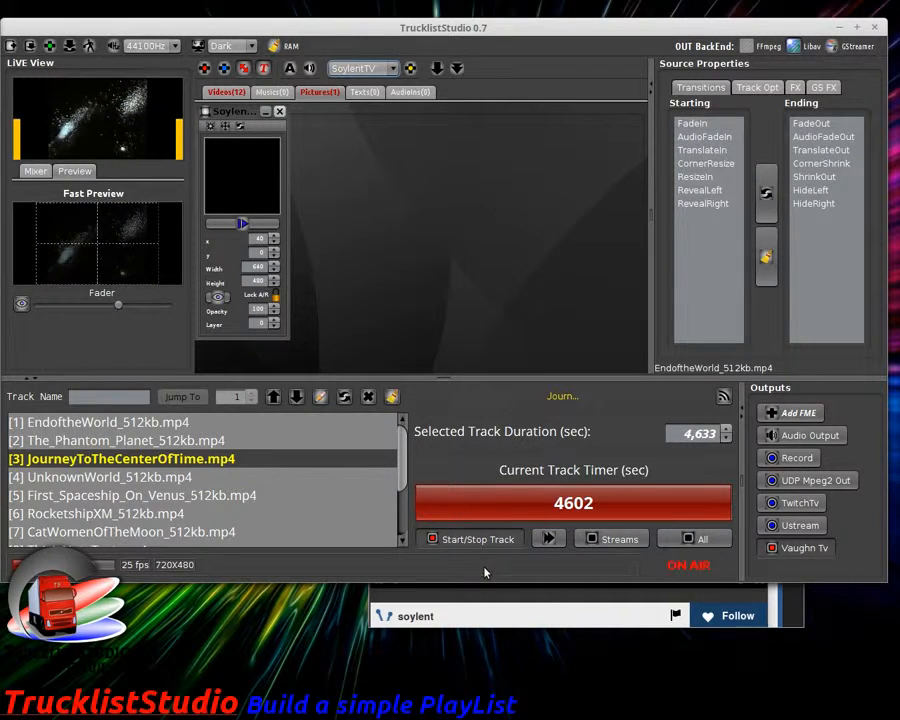
left_click(220, 298)
left_click(240, 225)
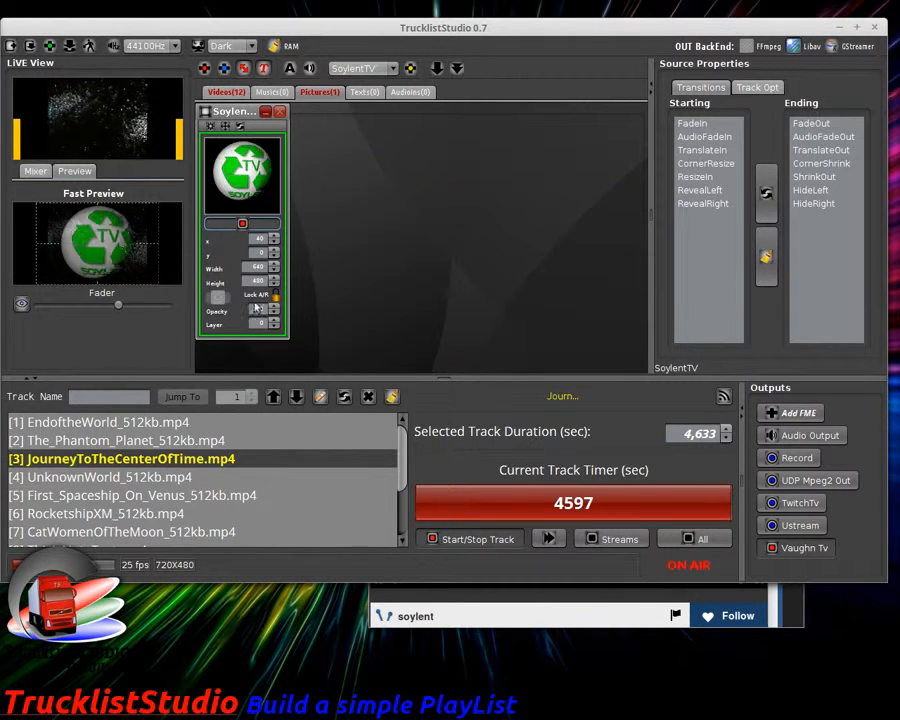
Step: Shrink the SoylentTV logo into the lower-right corner, set its layer to 1, and restart it
left_click(210, 127)
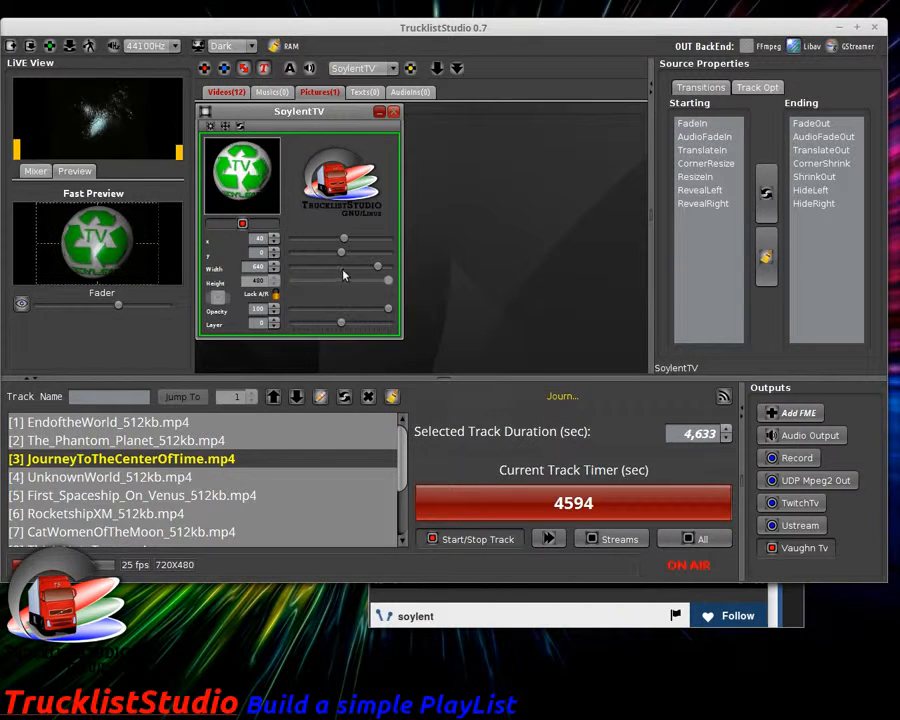
left_click_drag(325, 267, 381, 238)
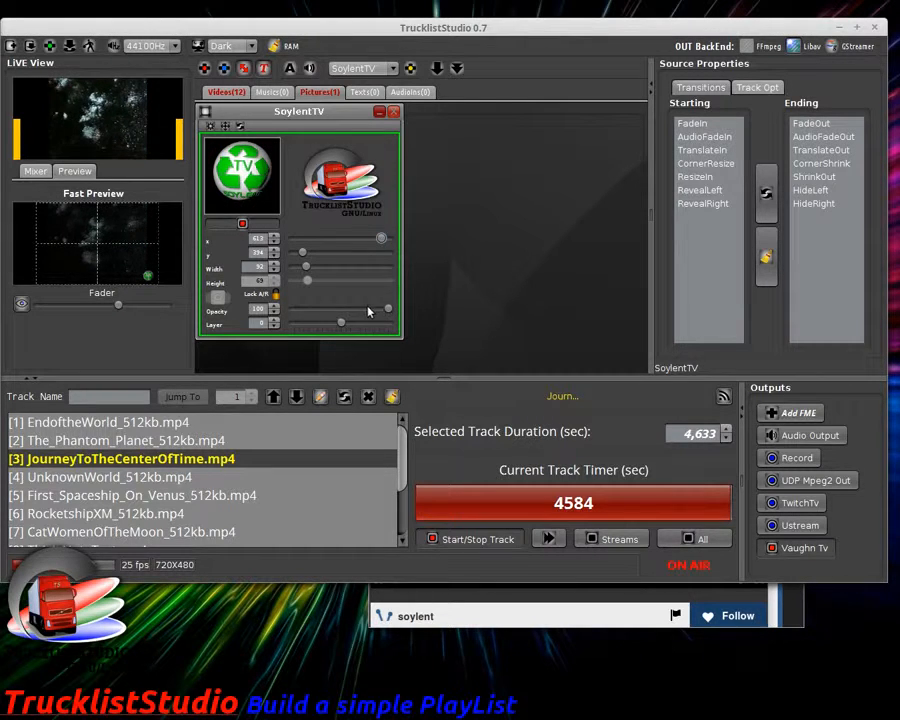
left_click(248, 226)
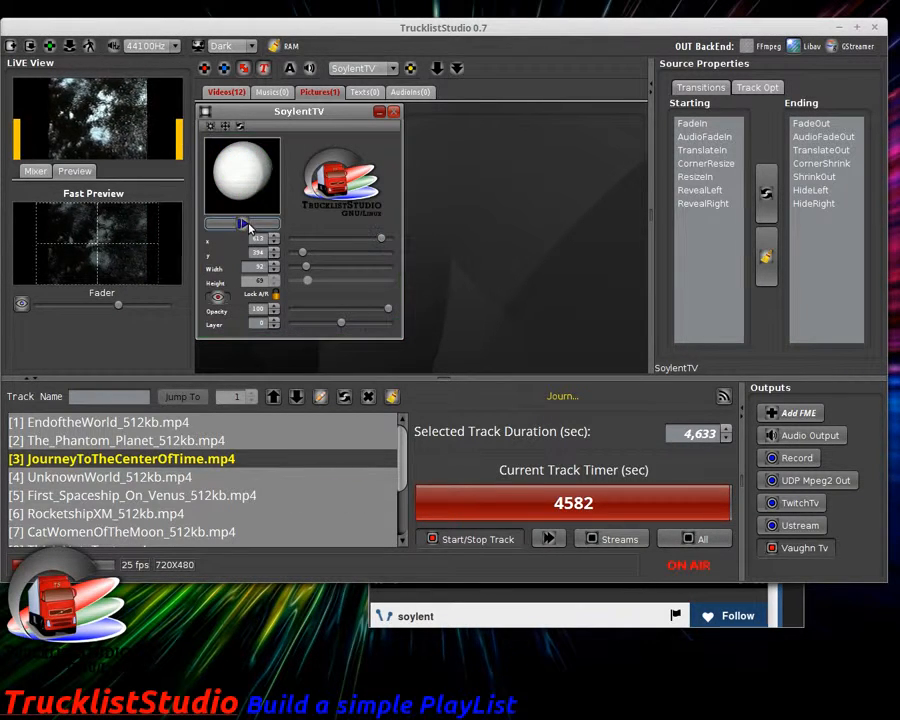
left_click_drag(289, 117, 472, 127)
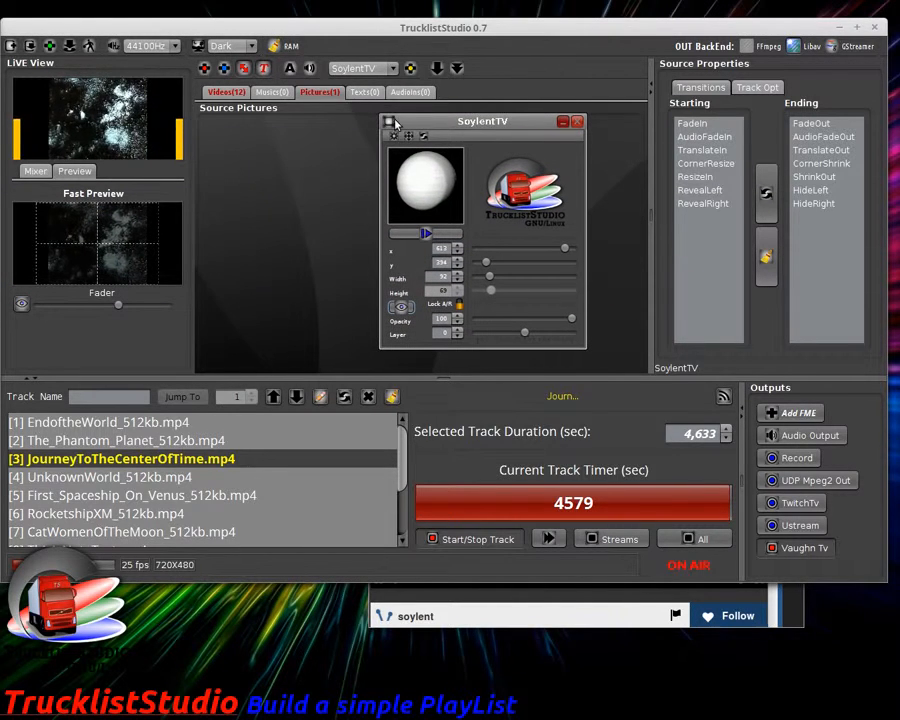
left_click(226, 92)
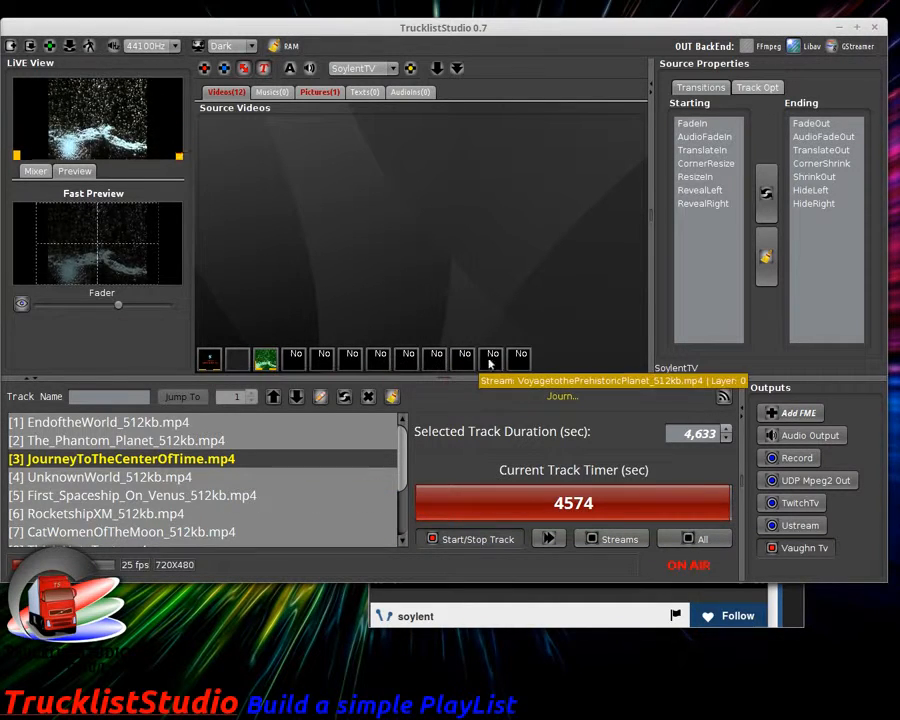
left_click(320, 92)
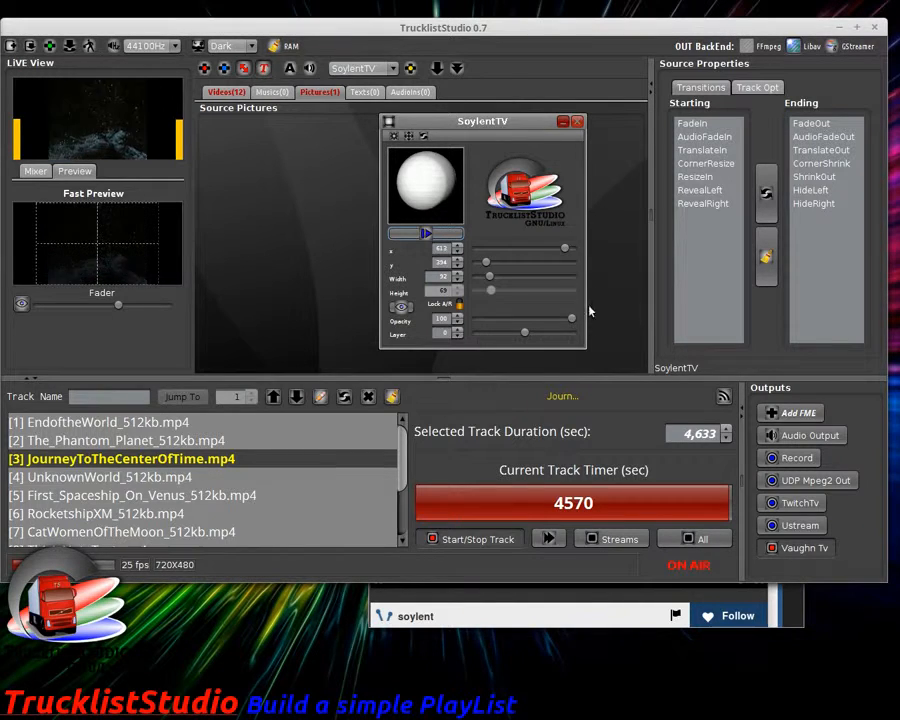
left_click(456, 331)
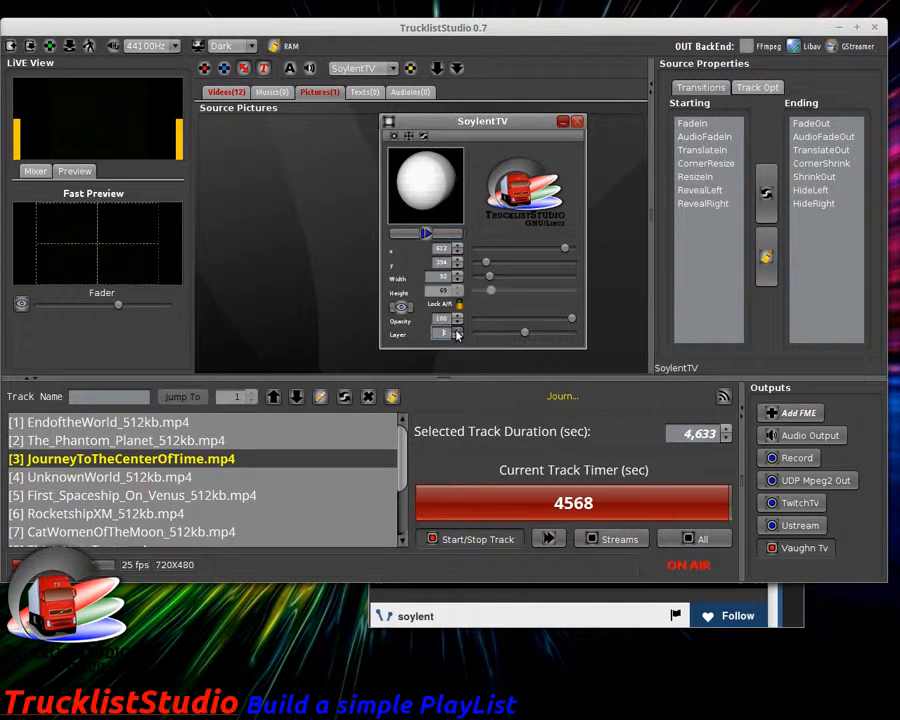
left_click(420, 237)
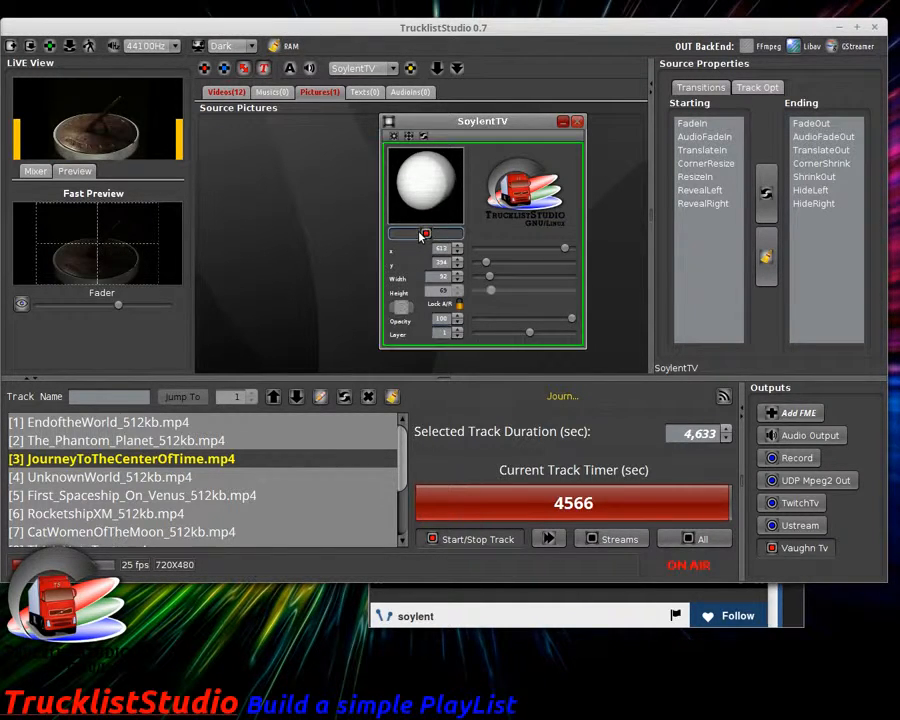
Step: Check the logo overlay on the Vaughn Live stream and show the Track Opt copy options
left_click(476, 605)
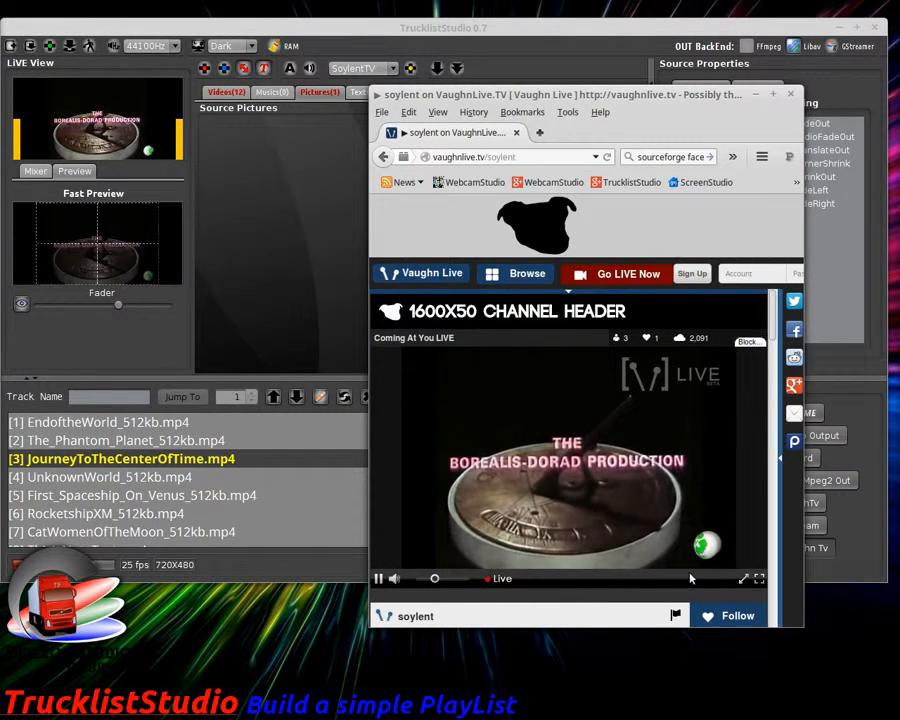
left_click(317, 302)
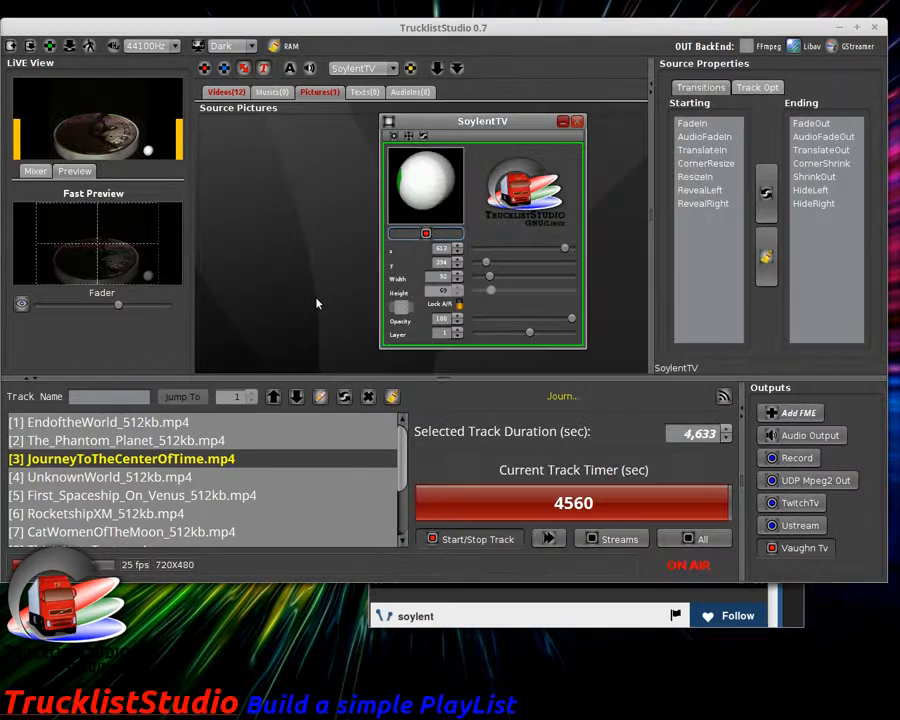
left_click_drag(479, 125, 443, 130)
left_click(620, 614)
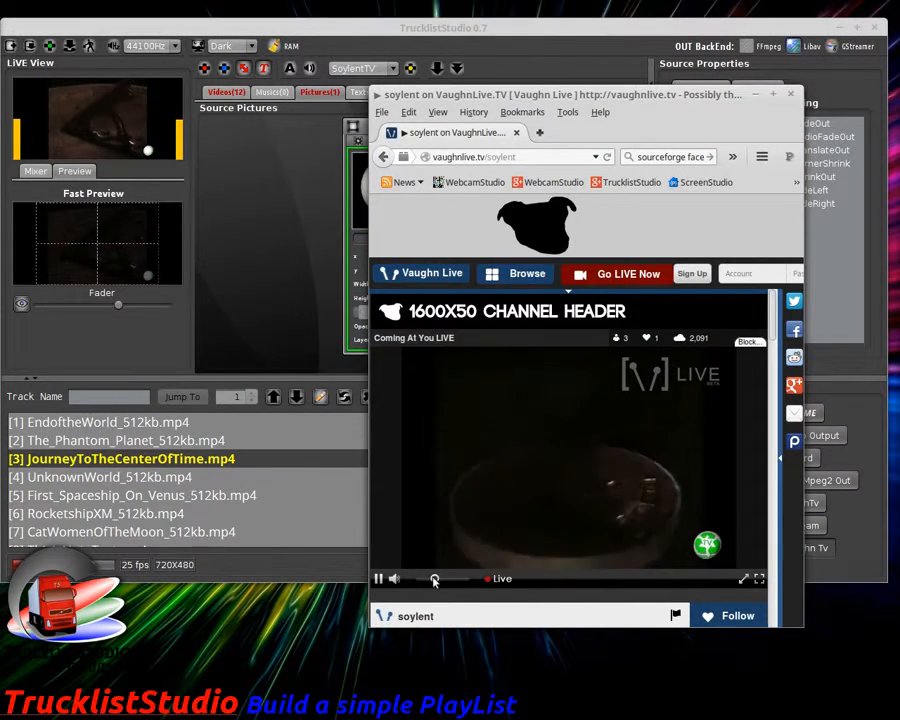
left_click(283, 315)
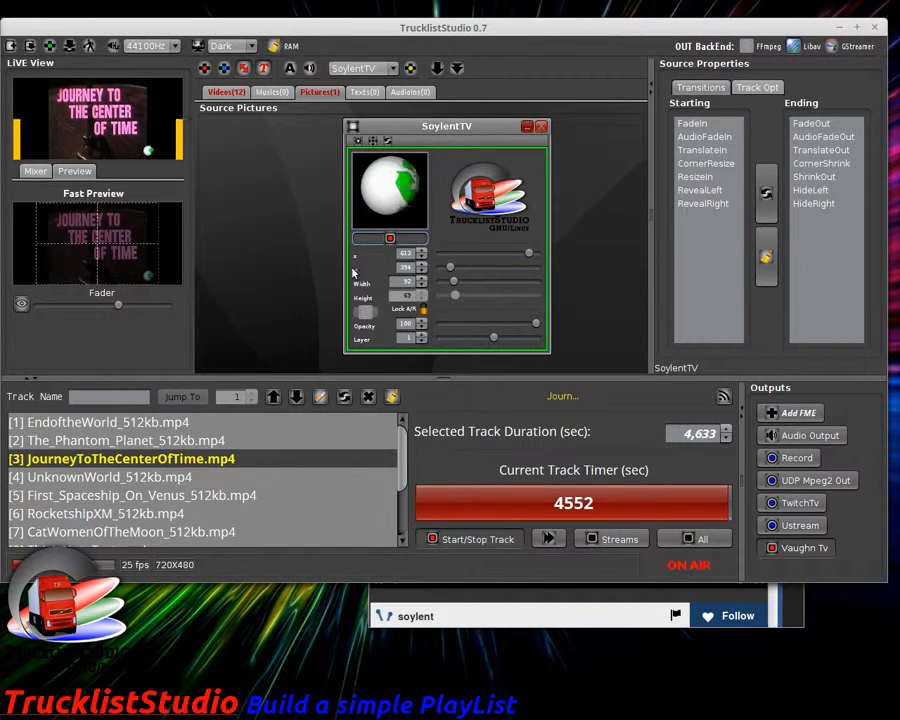
left_click(762, 87)
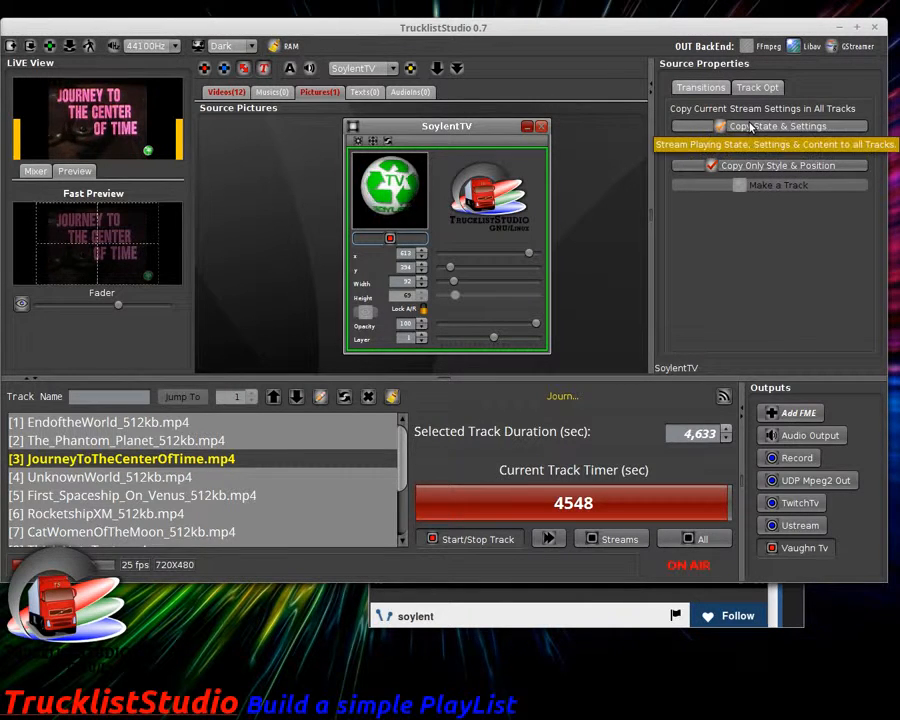
Step: Copy the SoylentTV logo to all tracks and skip ahead to track 5, First_Spaceship_On_Venus
left_click(750, 126)
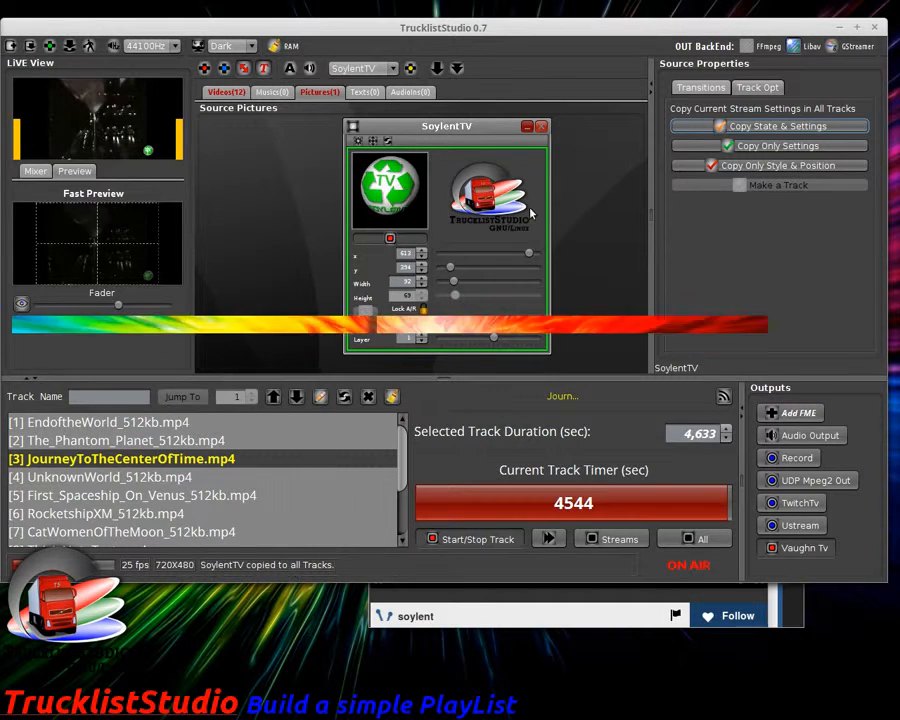
left_click(526, 127)
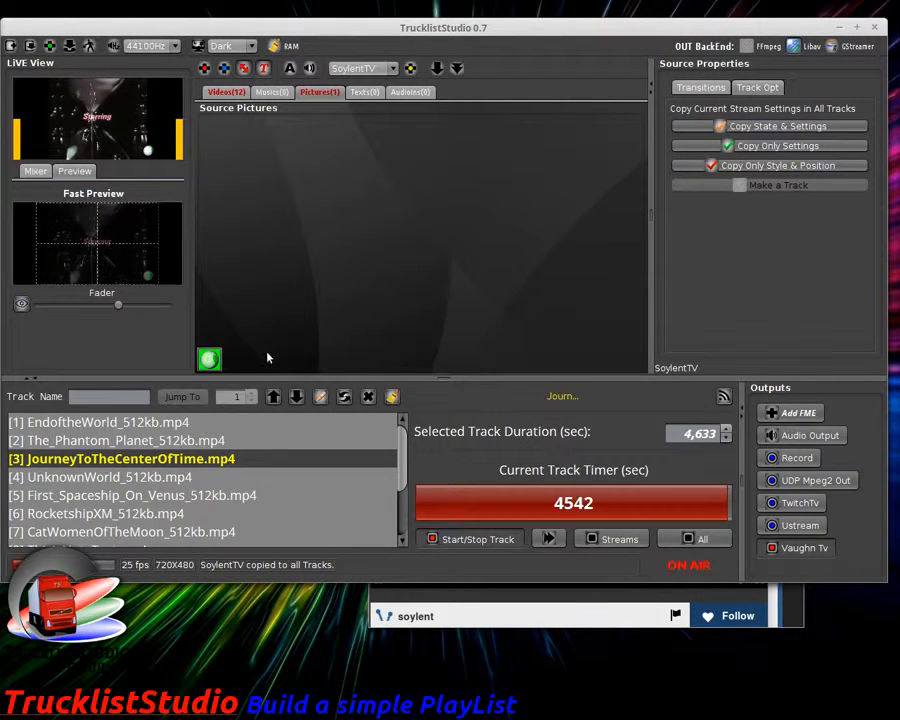
left_click(549, 539)
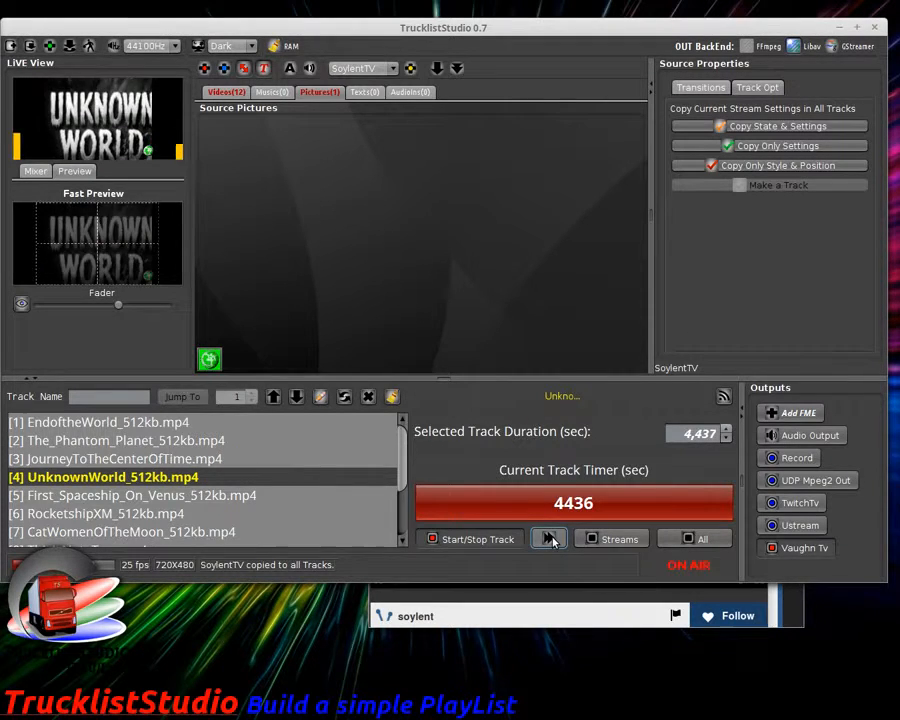
left_click(549, 539)
Step: Check the stream on Vaughn Live, then show the empty Texts(0) sources
left_click(560, 615)
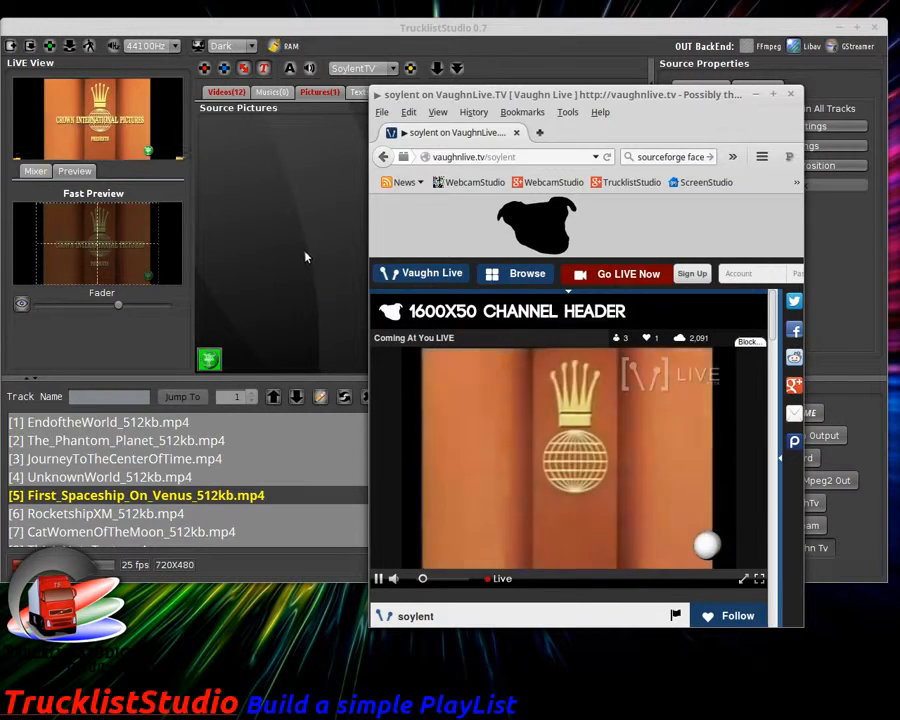
left_click(307, 251)
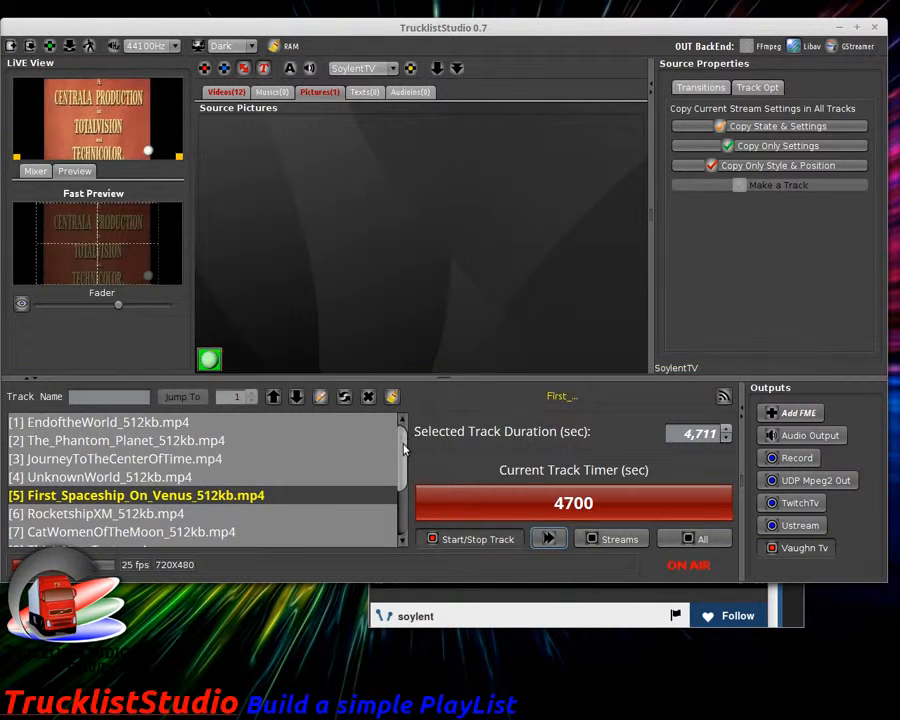
scroll(405, 460, "down", 3)
scroll(405, 460, "up", 3)
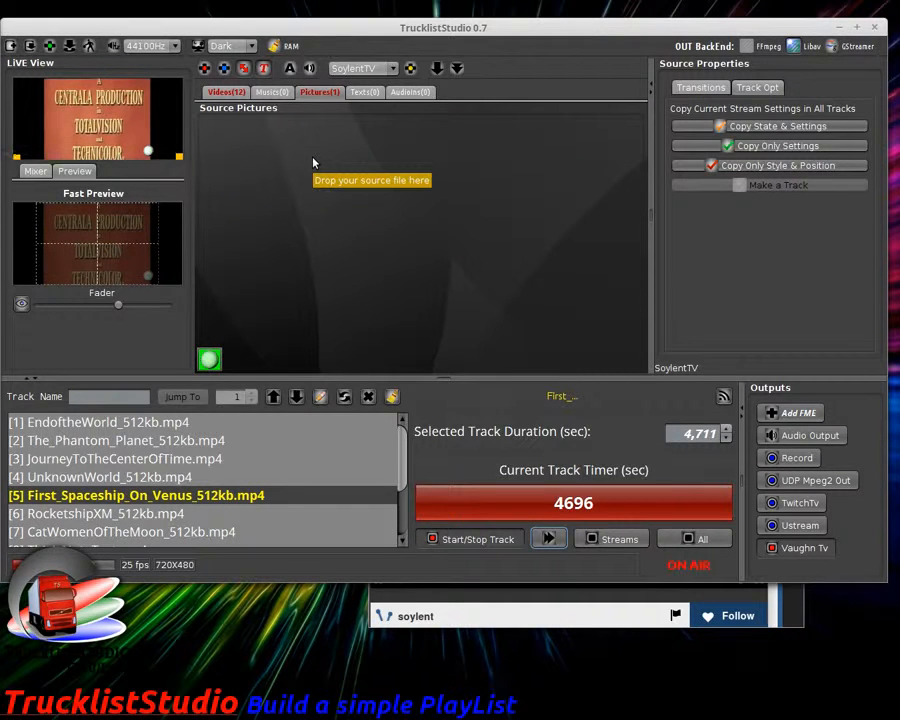
left_click(366, 92)
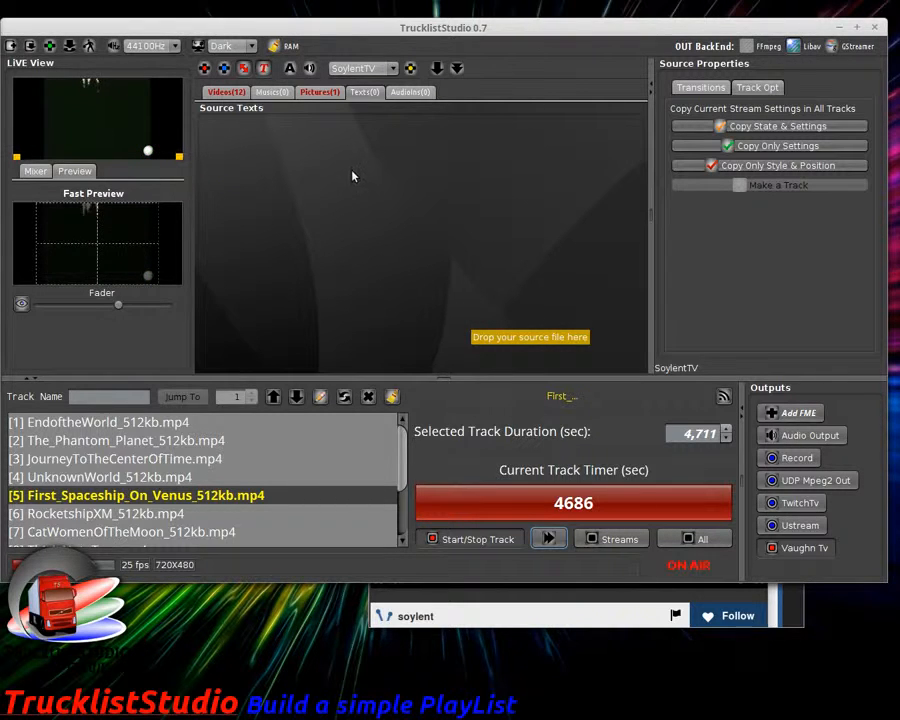
Step: Add a new text source in the Texts tab and switch it to Timer Mode
left_click(263, 68)
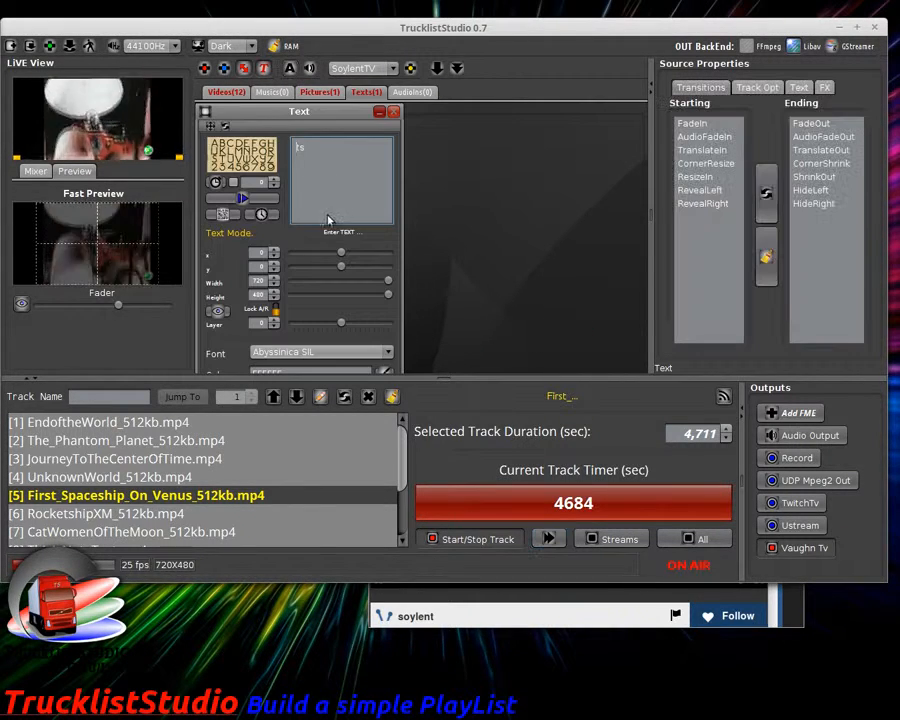
left_click(216, 183)
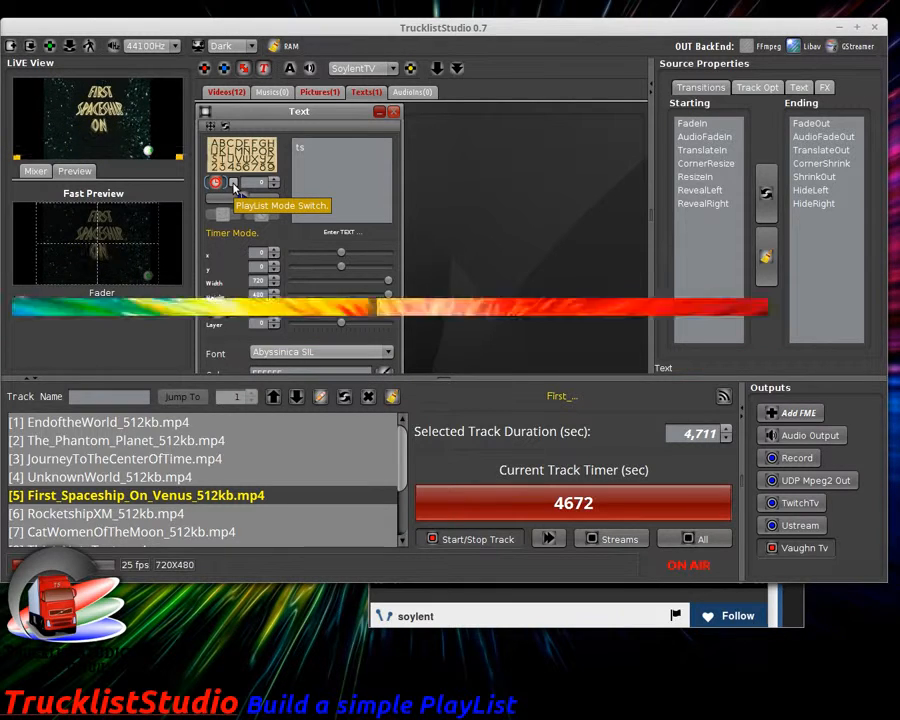
Step: Link the timer to the playlist, start the overlay, and check it on Vaughn Live
left_click(234, 185)
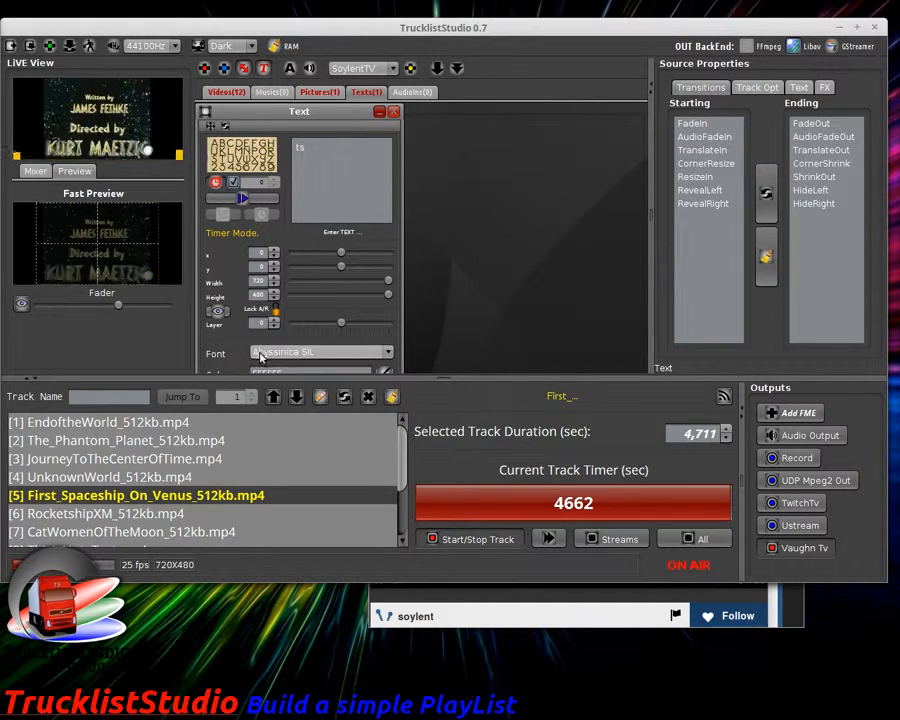
left_click(243, 202)
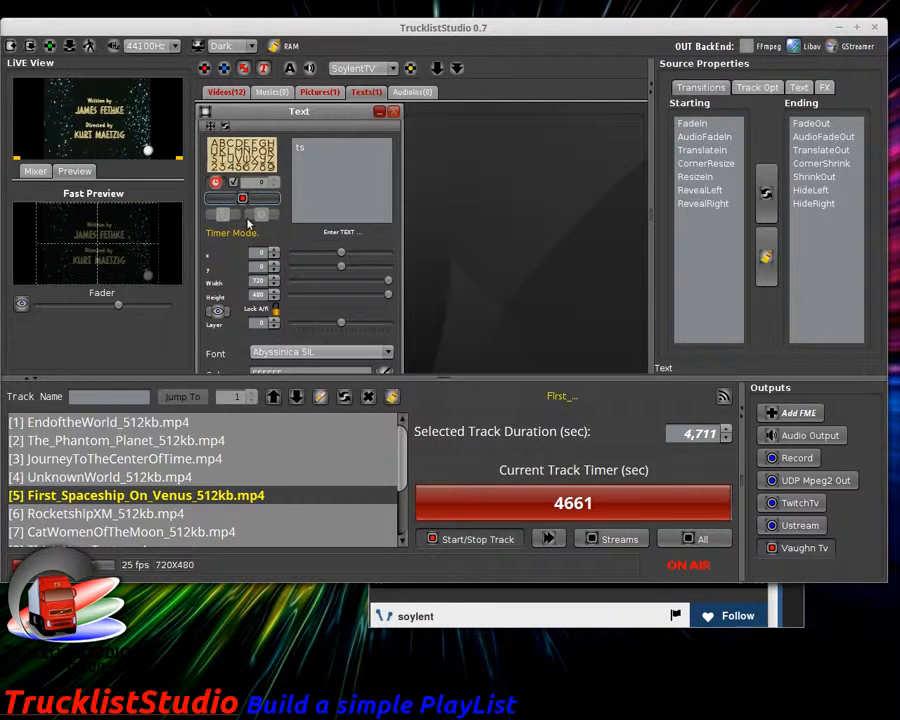
left_click(467, 616)
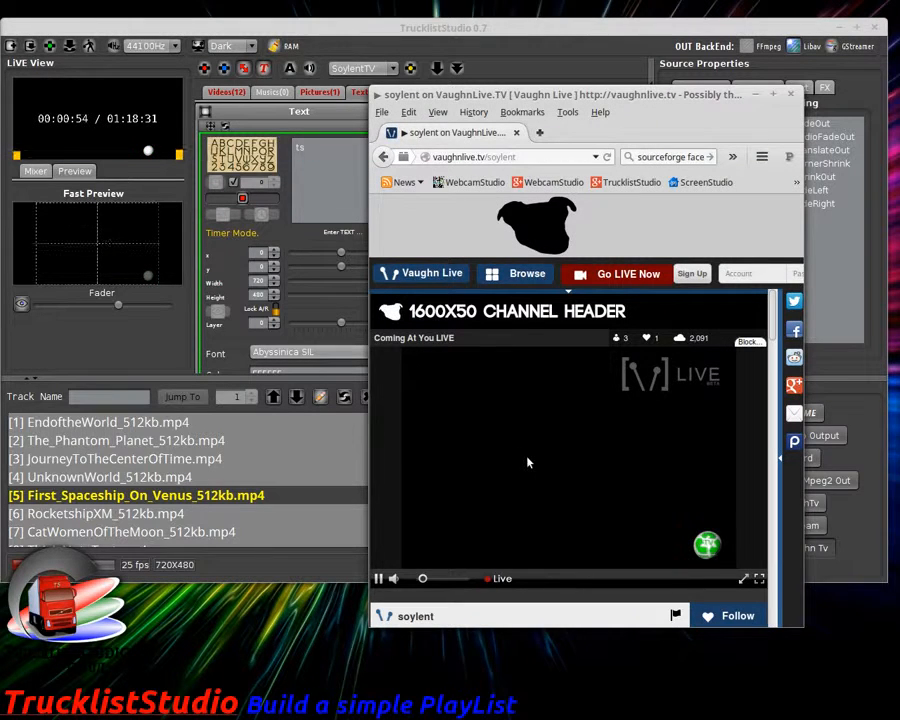
left_click(273, 323)
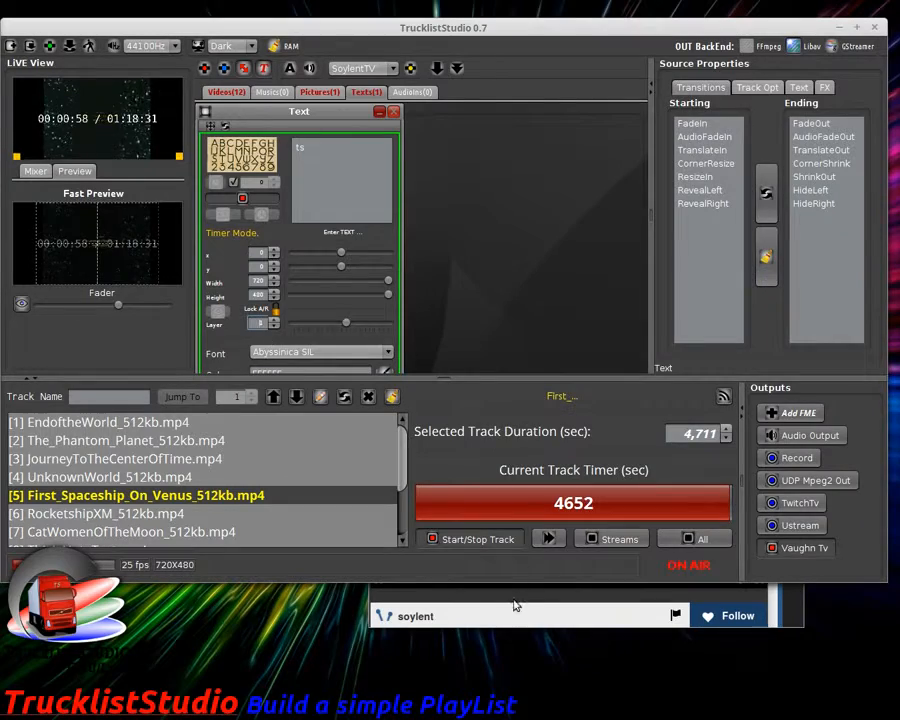
left_click(512, 604)
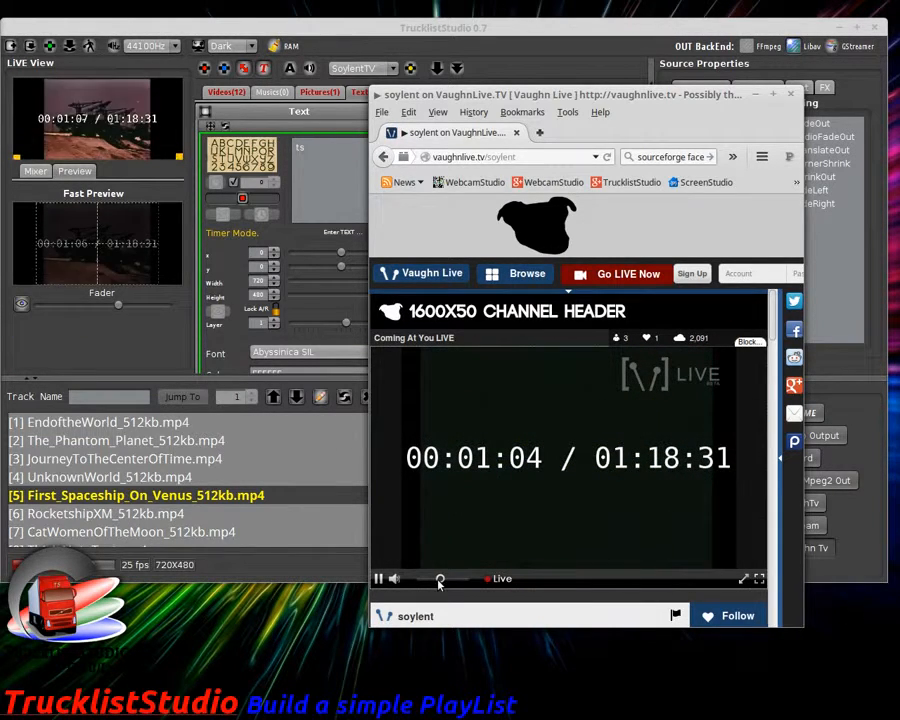
left_click(226, 350)
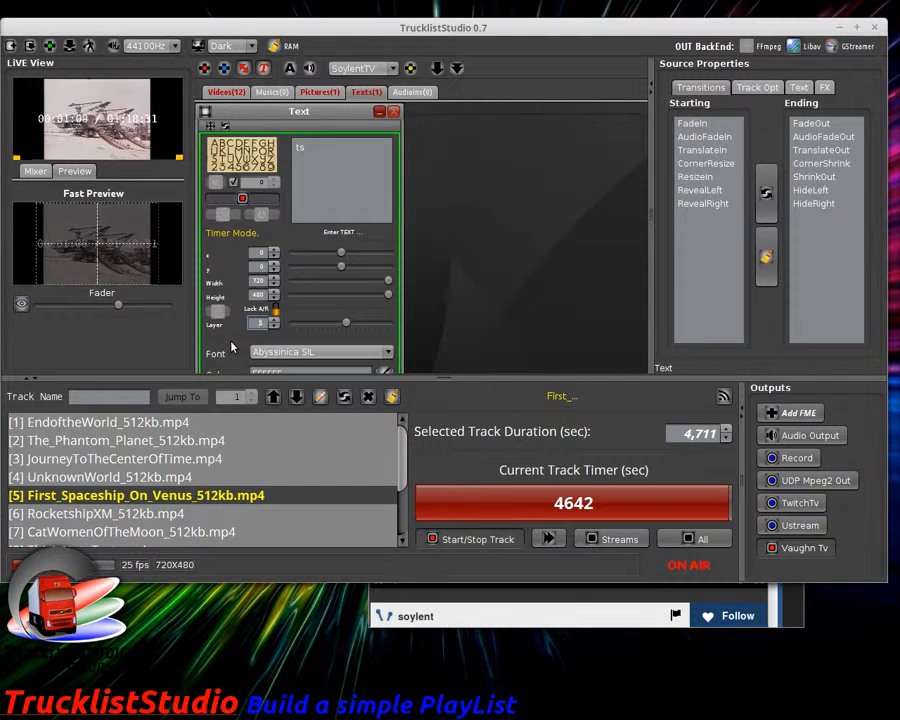
Step: Put the timer on layer 1, keep the Abyssinica SIL font, and recheck the stream
left_click(232, 183)
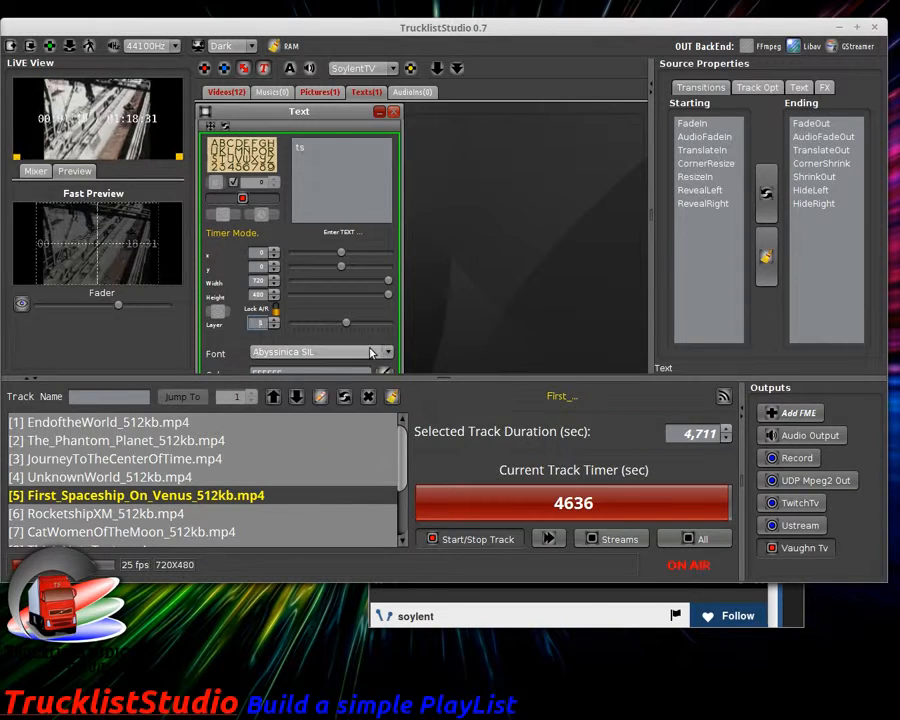
left_click(366, 352)
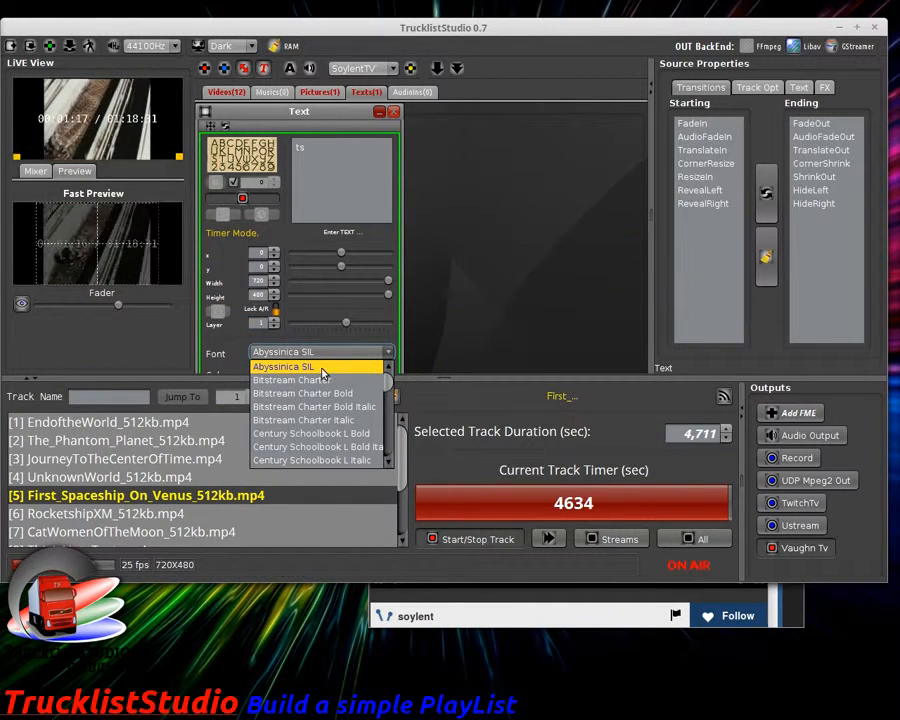
left_click(82, 149)
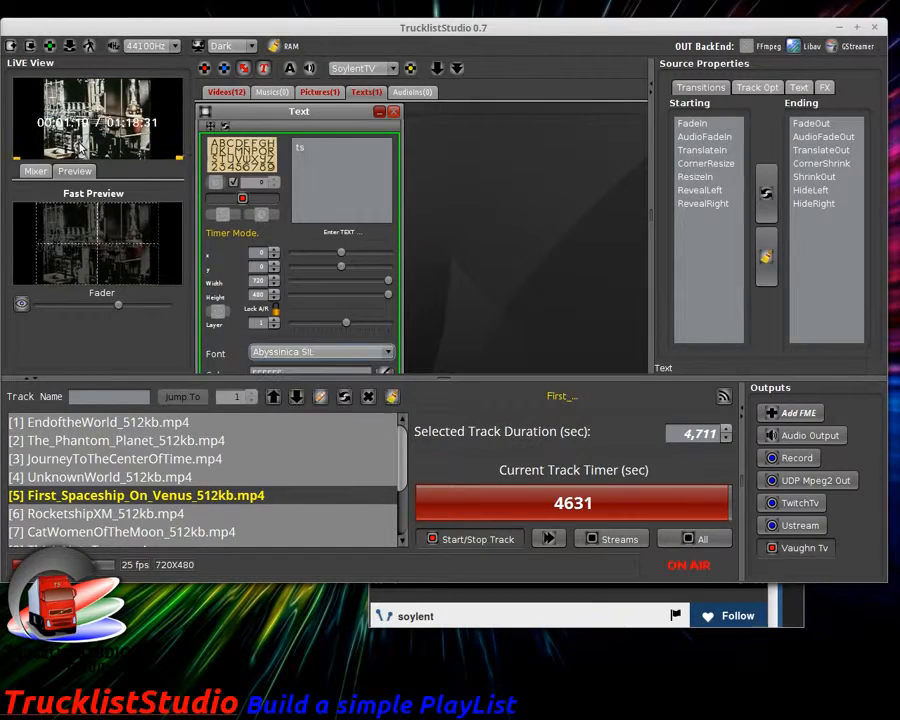
left_click(463, 600)
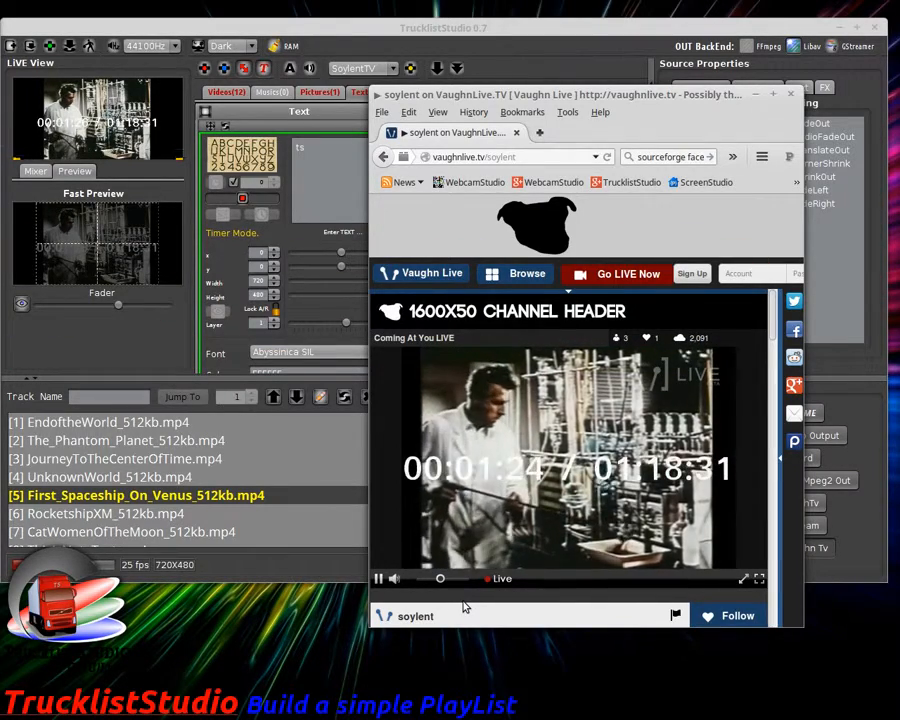
left_click(228, 354)
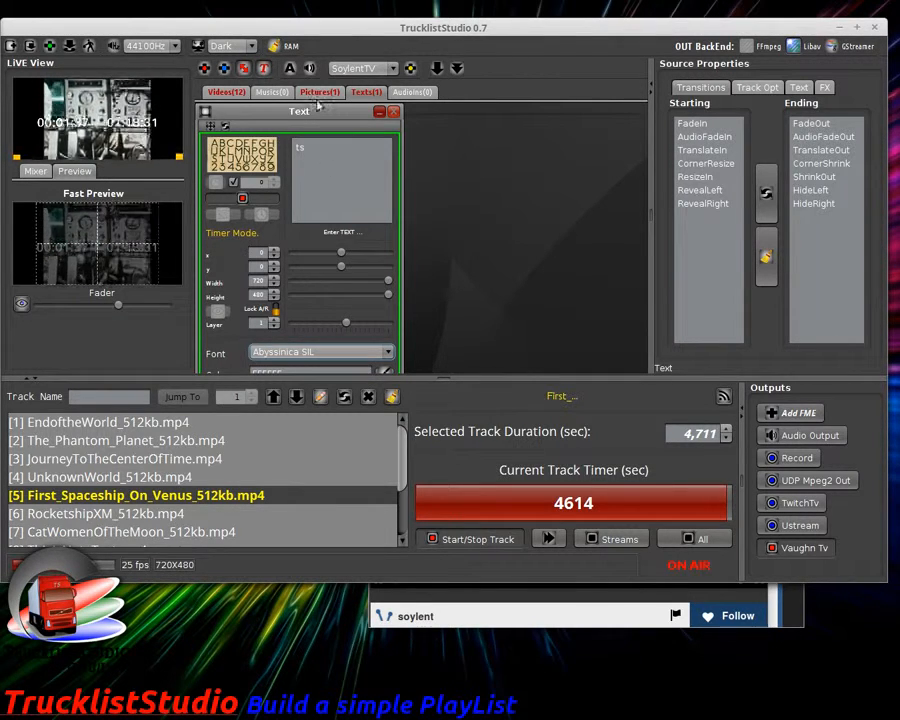
Step: Reduce the timer overlay's height, move it to layer 2, and check it on Vaughn Live
left_click_drag(316, 115, 337, 110)
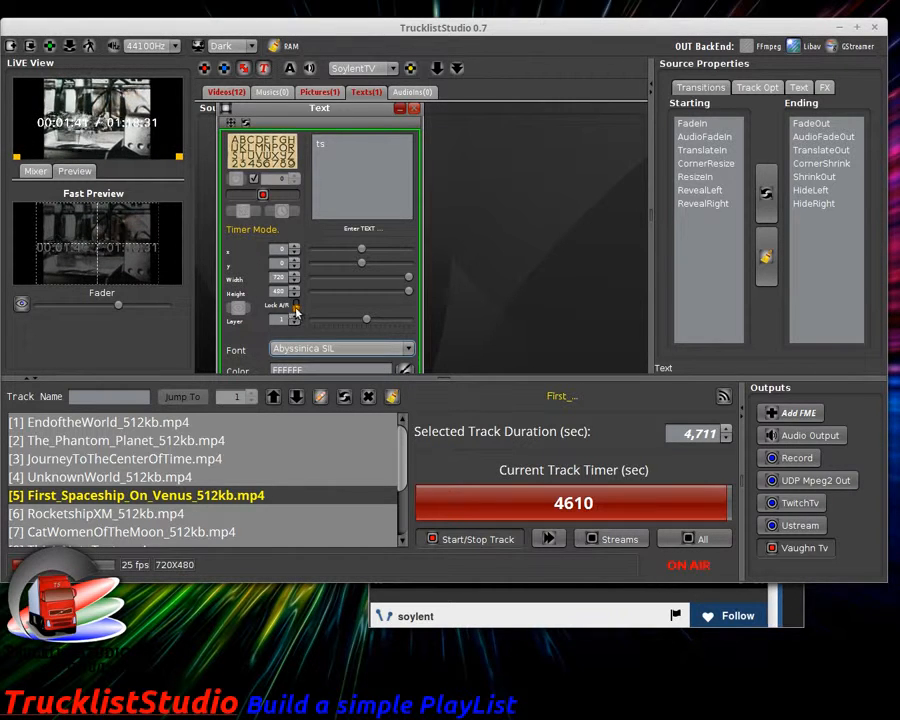
left_click_drag(409, 295, 383, 295)
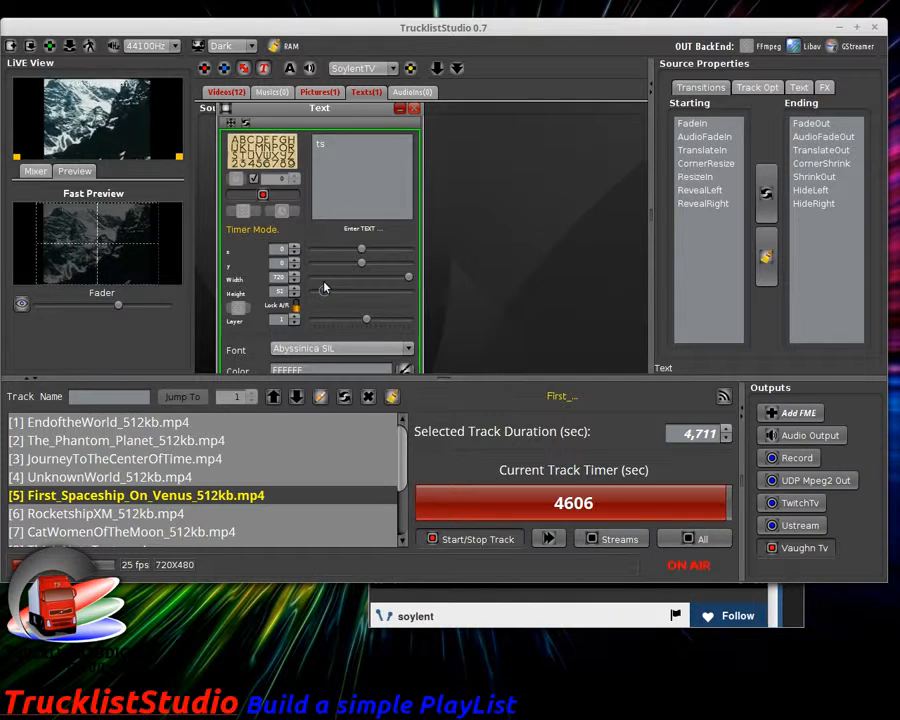
left_click_drag(323, 288, 323, 289)
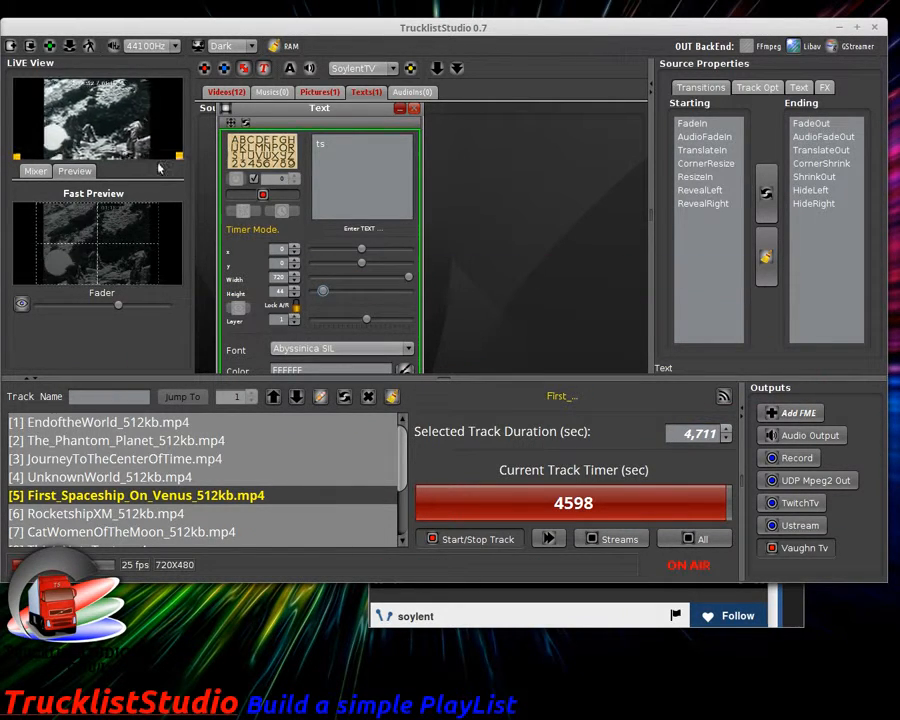
left_click(294, 317)
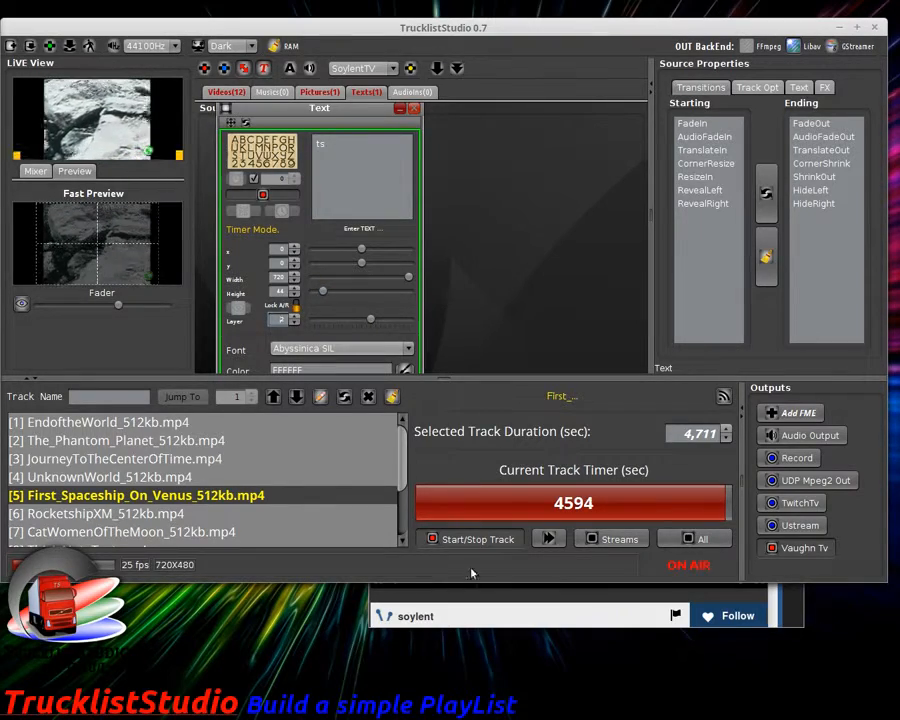
left_click(482, 612)
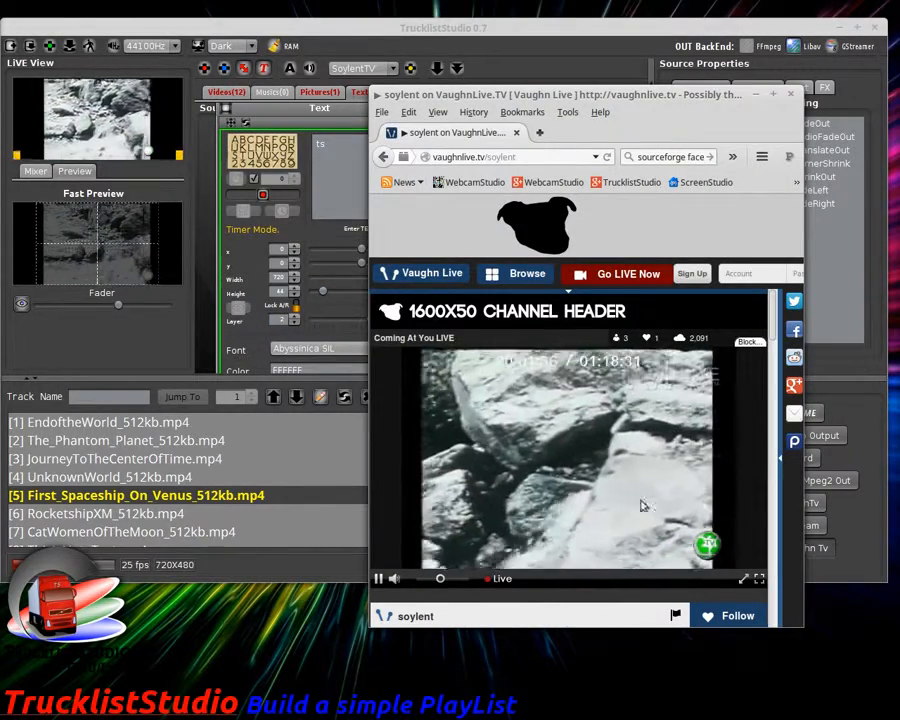
left_click(219, 165)
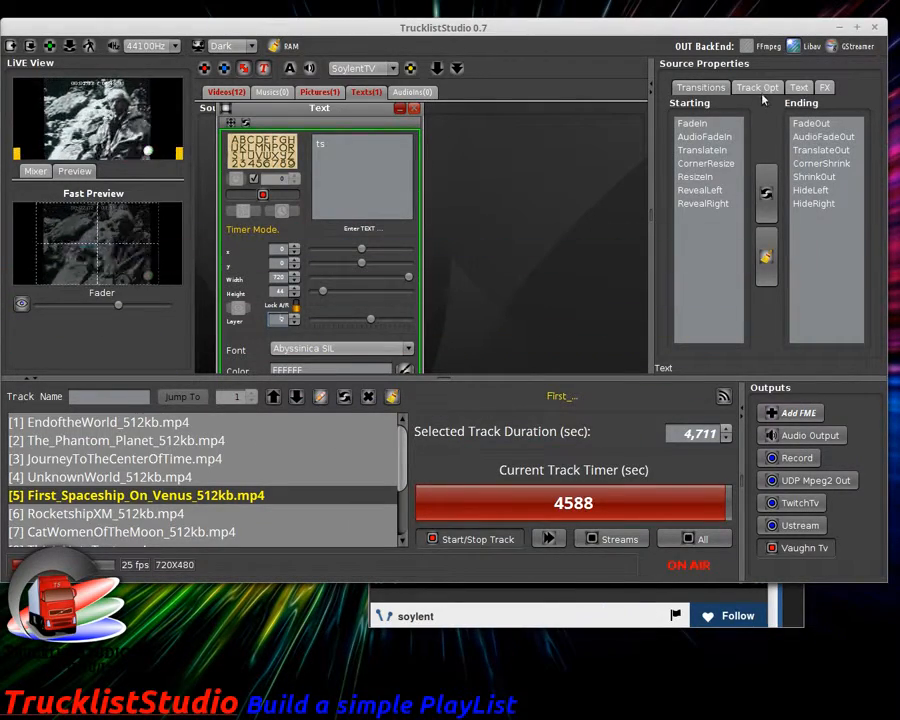
Step: Give the timer a rectangular dark green 339900 background
left_click(795, 88)
left_click(676, 154)
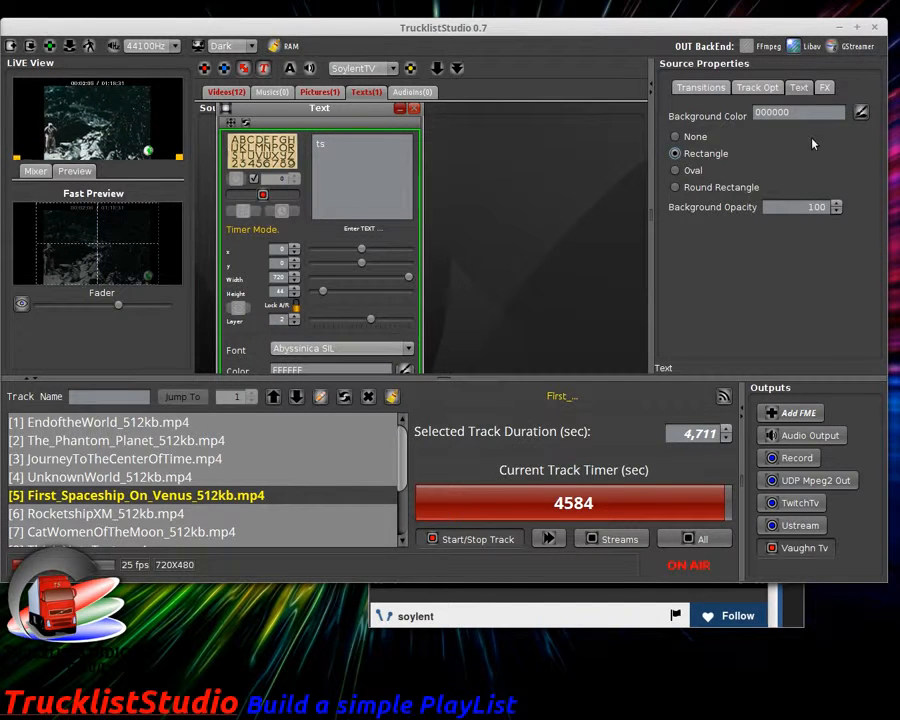
left_click(860, 117)
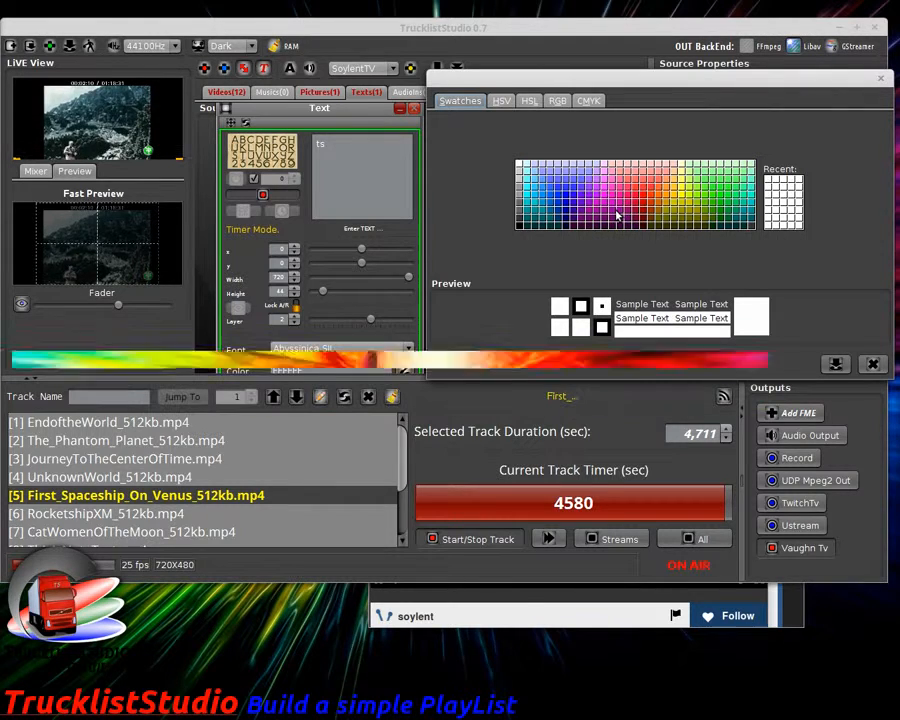
left_click(705, 214)
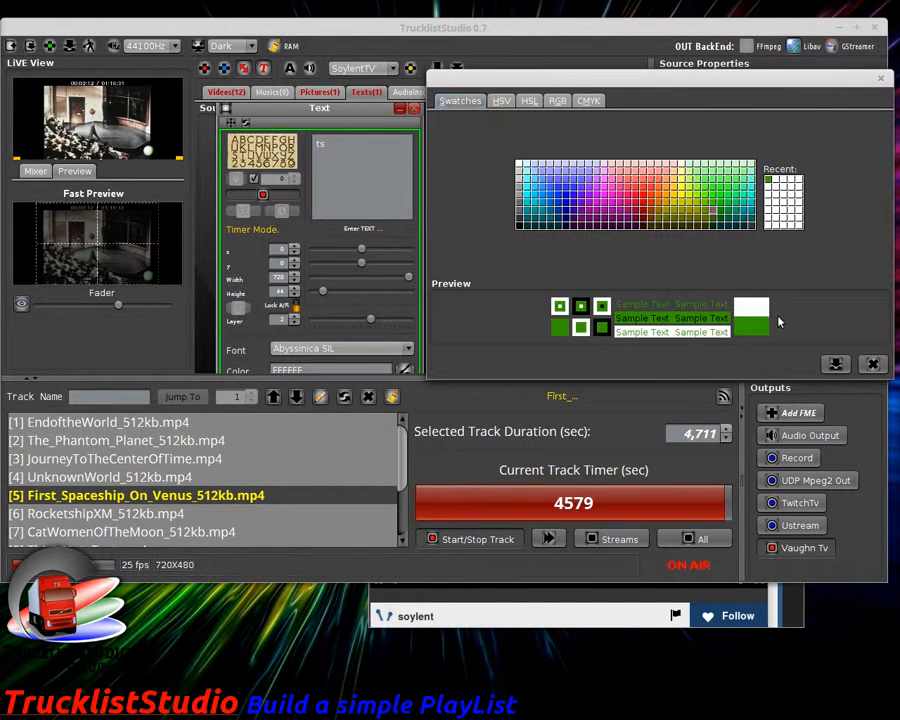
left_click(836, 364)
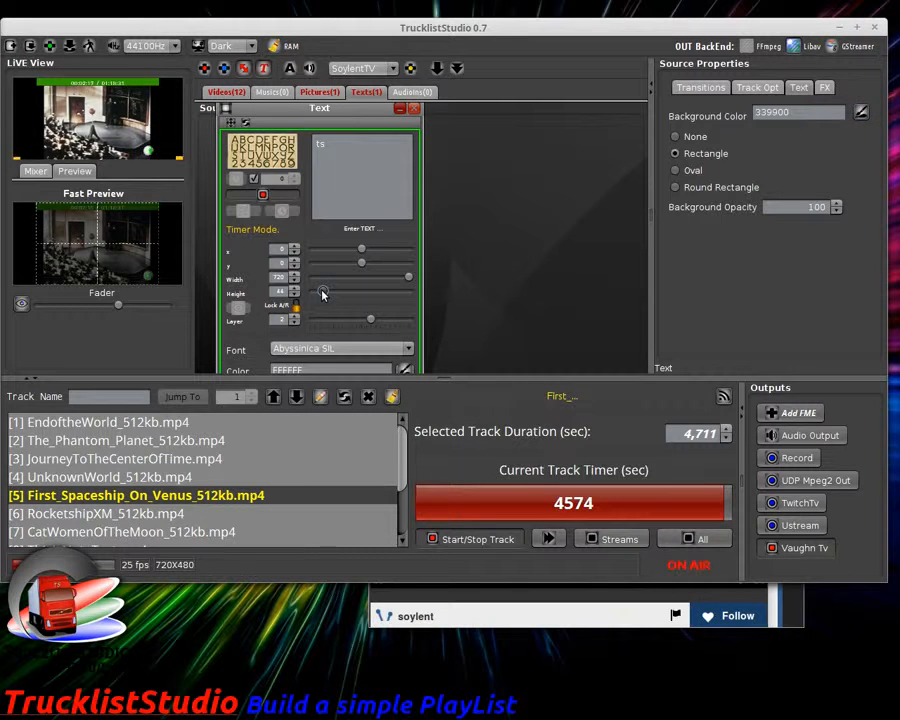
Step: Fine-tune the overlay height and change the timer font to FreeMono
left_click_drag(321, 296, 325, 295)
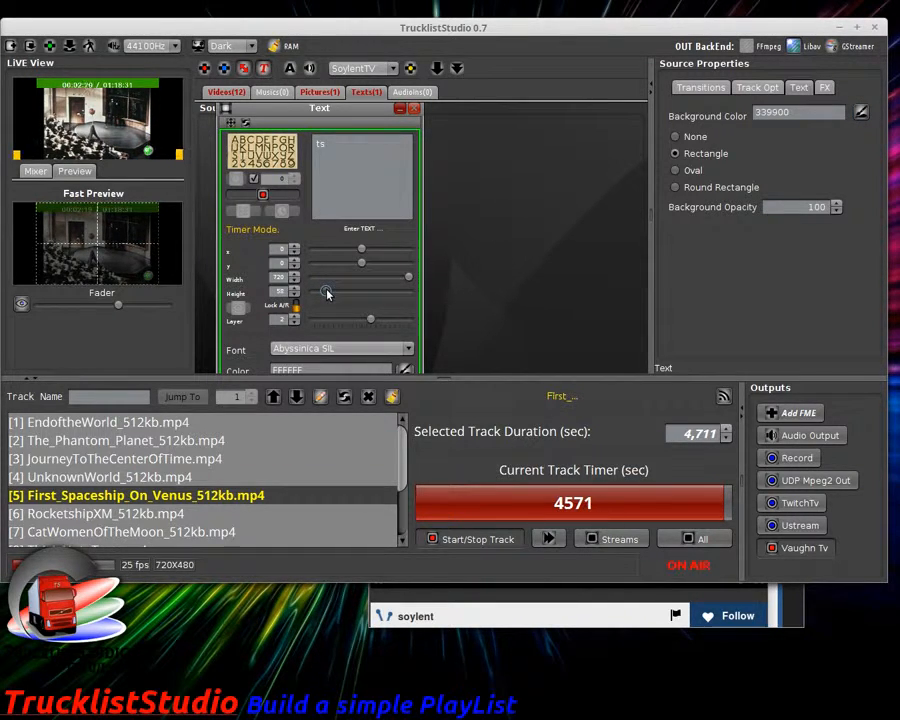
left_click(338, 350)
scroll(343, 378, "down", 10)
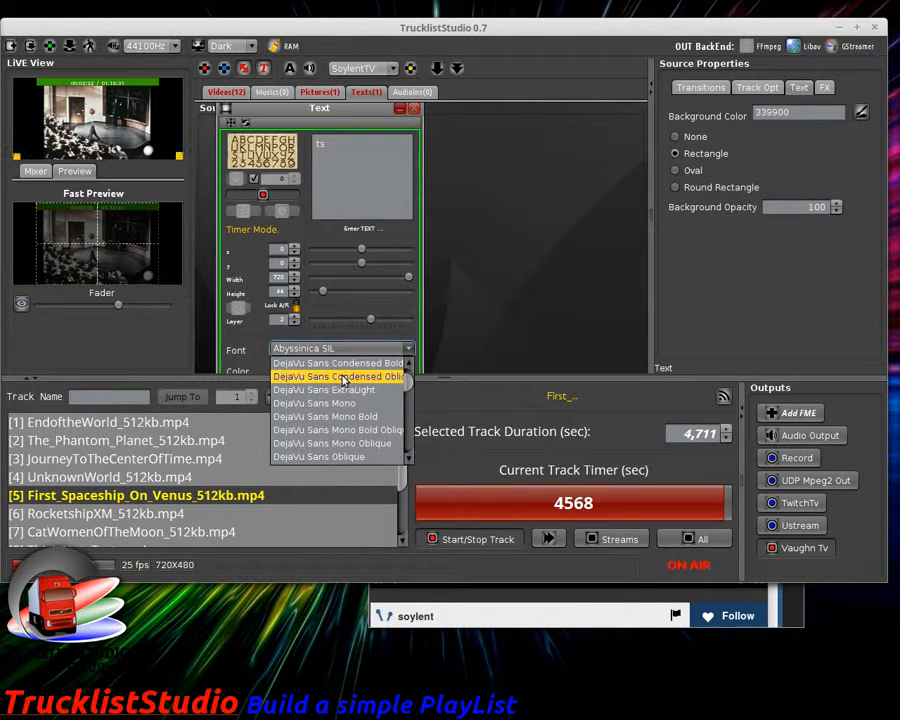
scroll(343, 377, "down", 3)
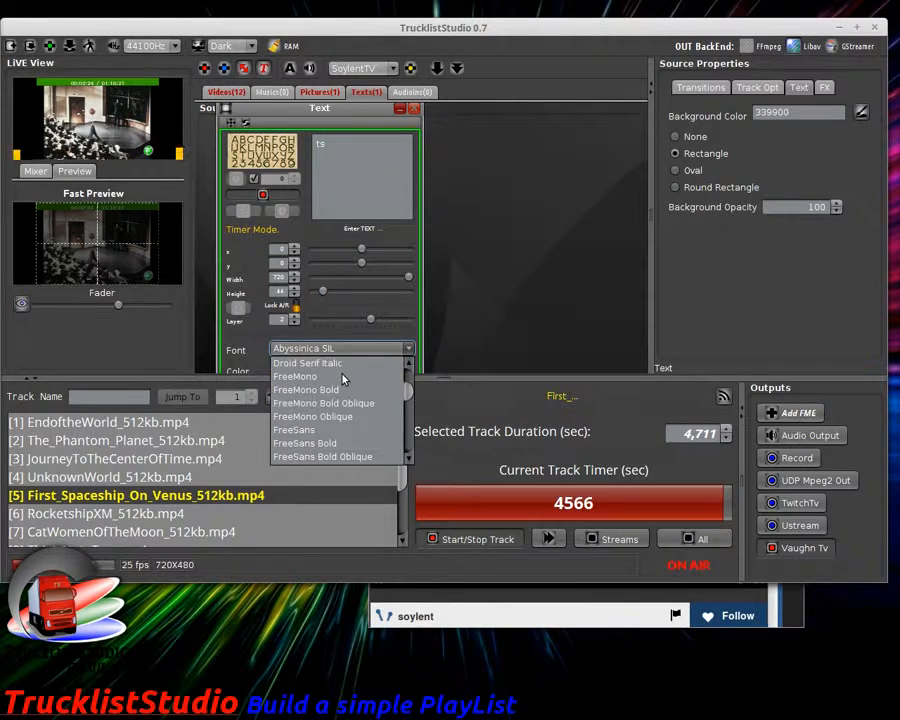
left_click(342, 376)
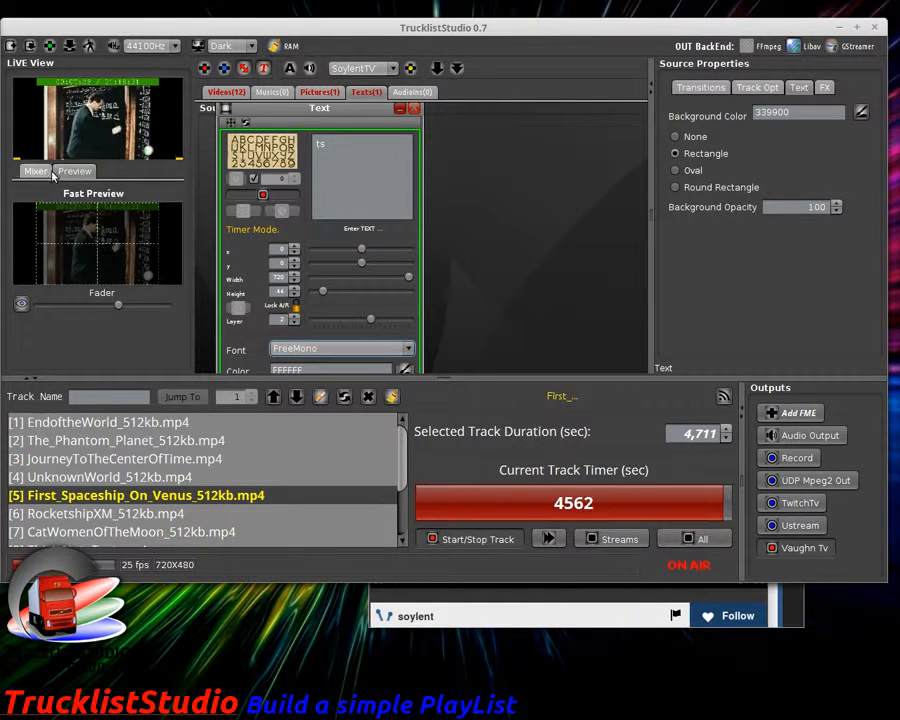
Step: Open the TS Master Preview Screen enlarged and adjust its live/preview mix
left_click(20, 305)
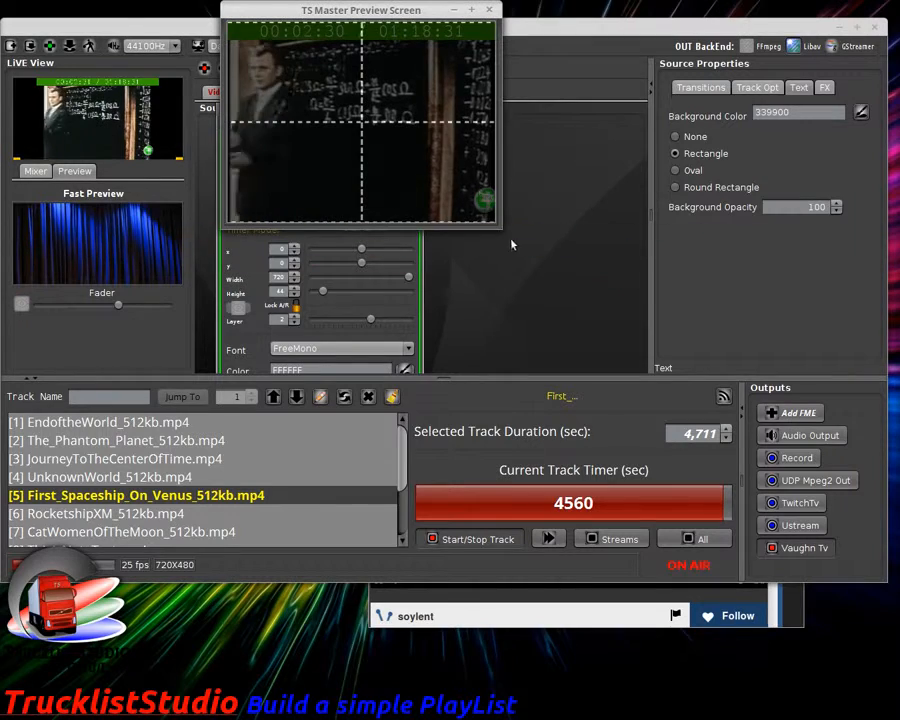
left_click_drag(500, 232, 818, 372)
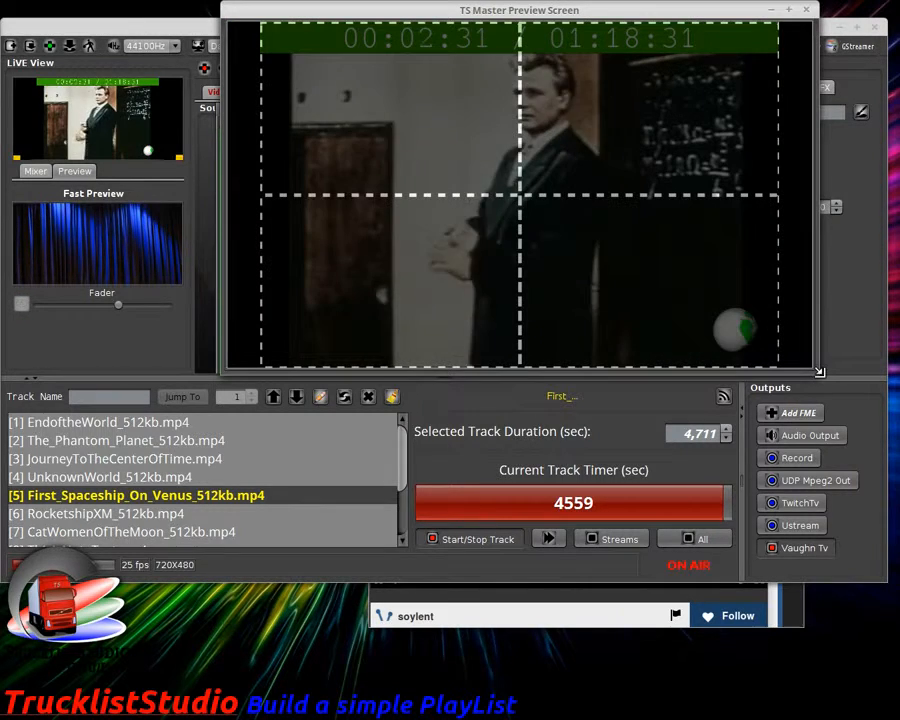
left_click(119, 305)
left_click_drag(119, 305, 69, 307)
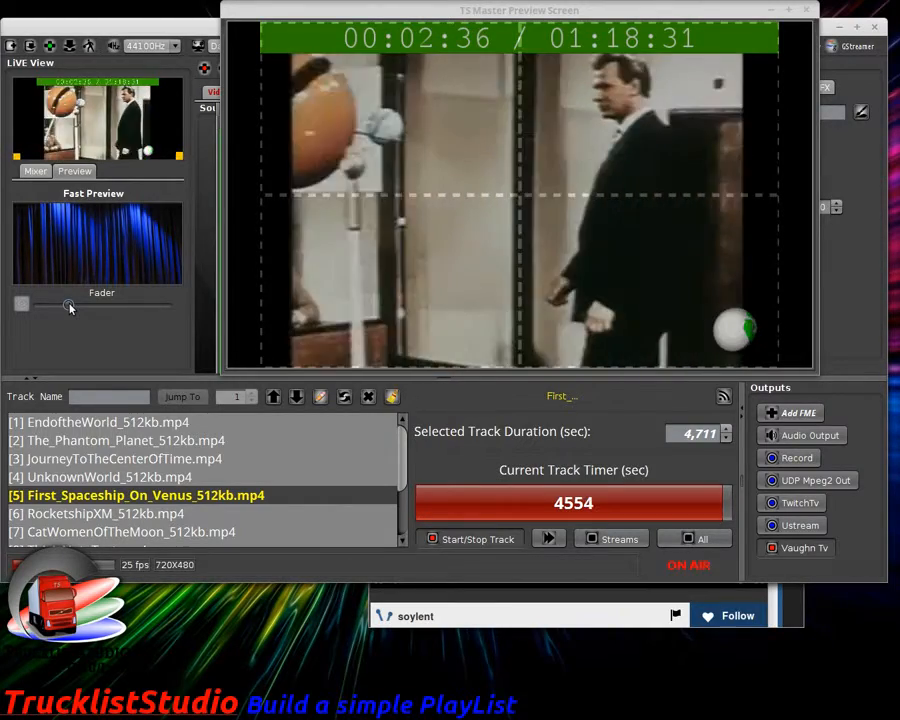
left_click_drag(663, 17, 812, 76)
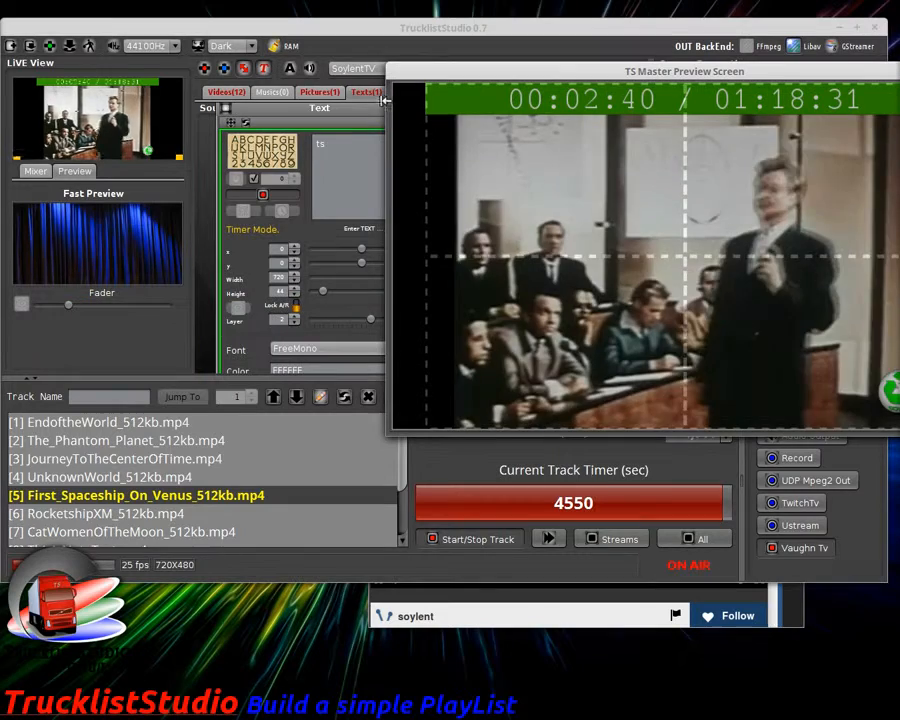
left_click_drag(344, 110, 331, 113)
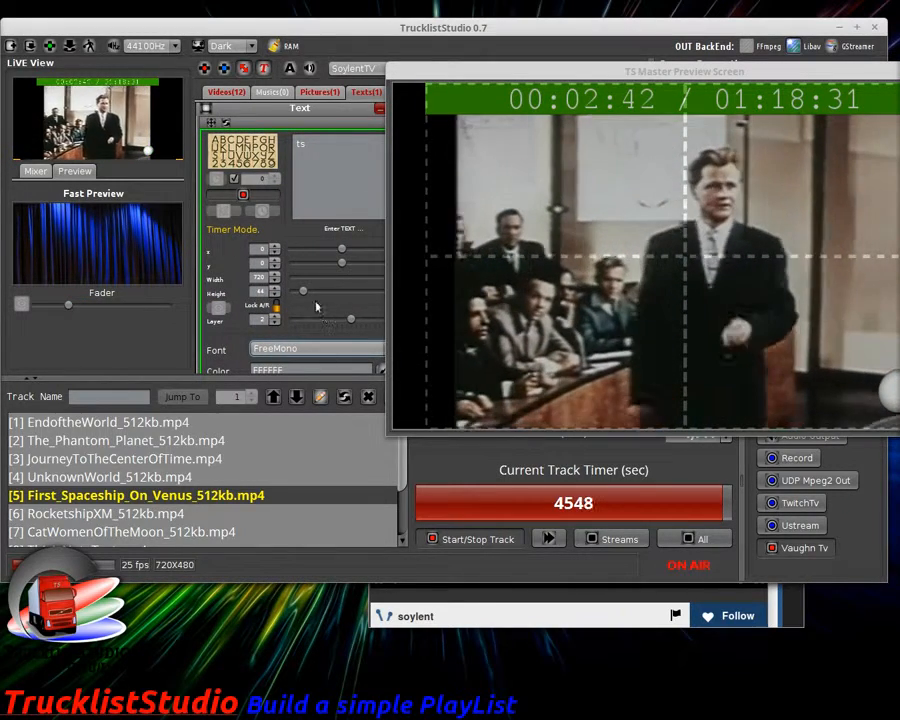
Step: Narrow the timer overlay into a thin, short bar, then close the master preview
left_click_drag(300, 292, 300, 290)
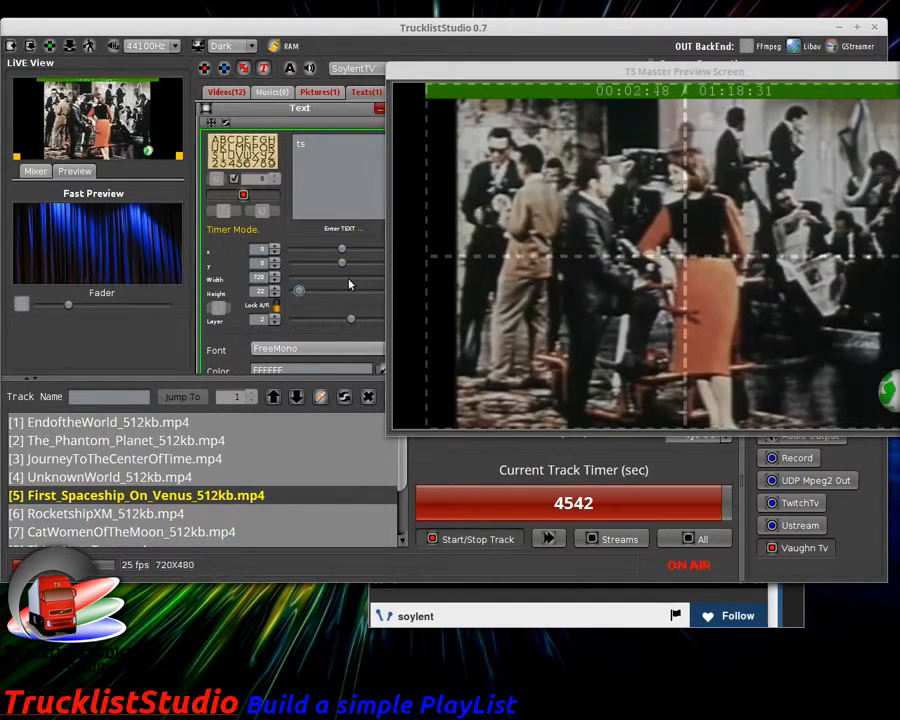
left_click(348, 280)
left_click(348, 280)
left_click_drag(367, 279, 327, 283)
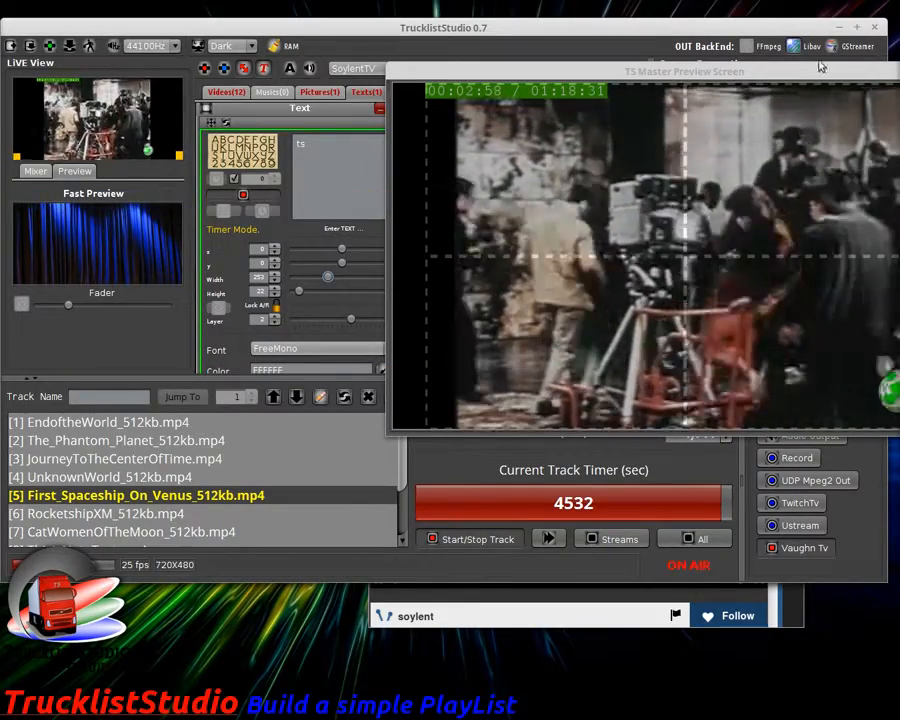
left_click_drag(767, 75, 517, 76)
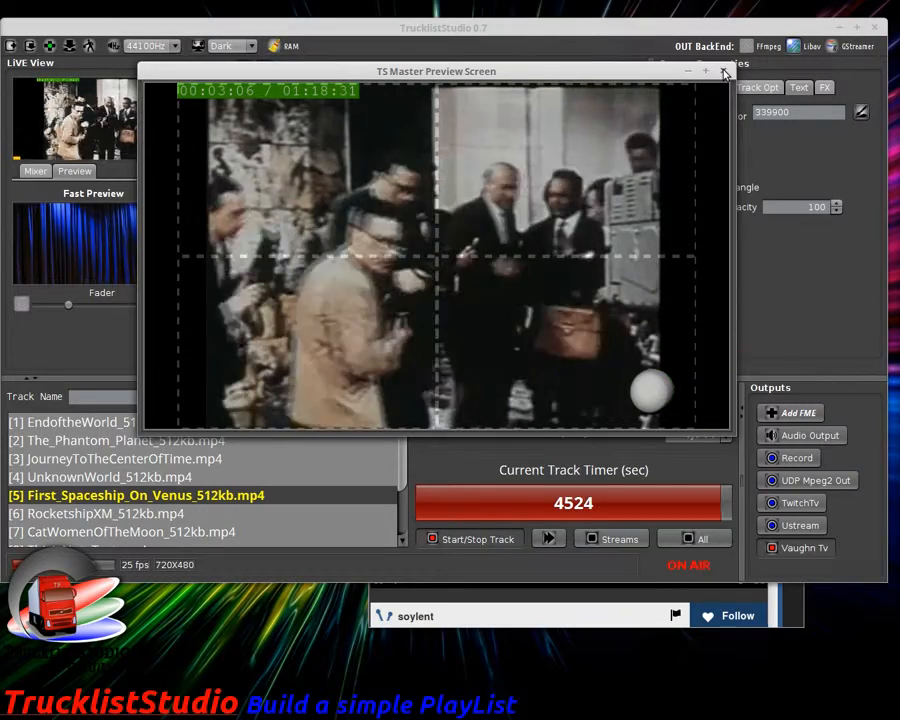
left_click(725, 73)
left_click_drag(291, 109, 458, 122)
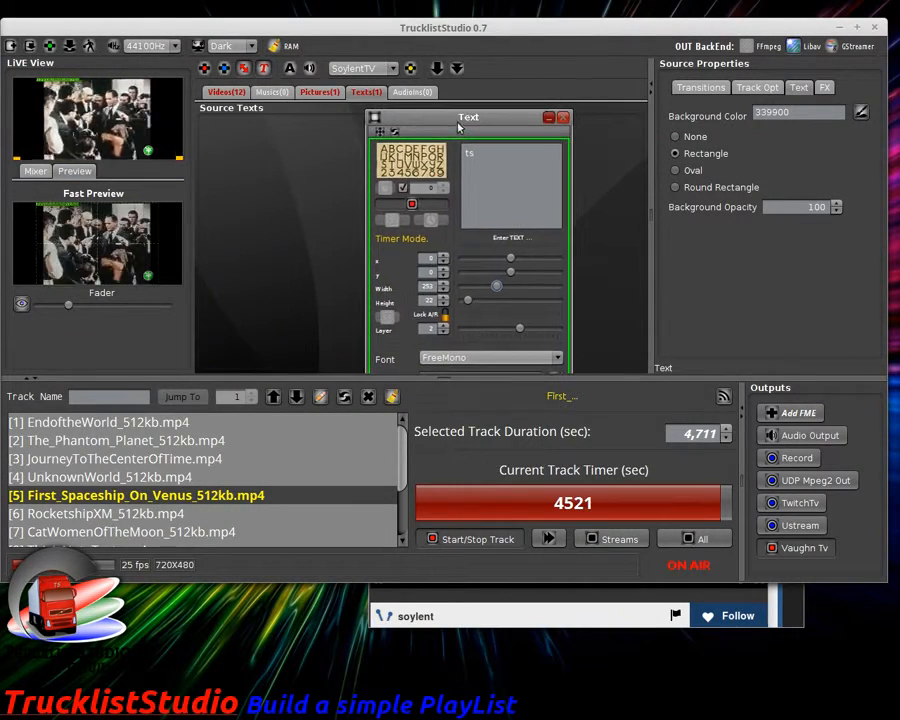
Step: Copy the timer text settings to all tracks, then minimize the Text dialog
left_click(757, 88)
left_click(748, 126)
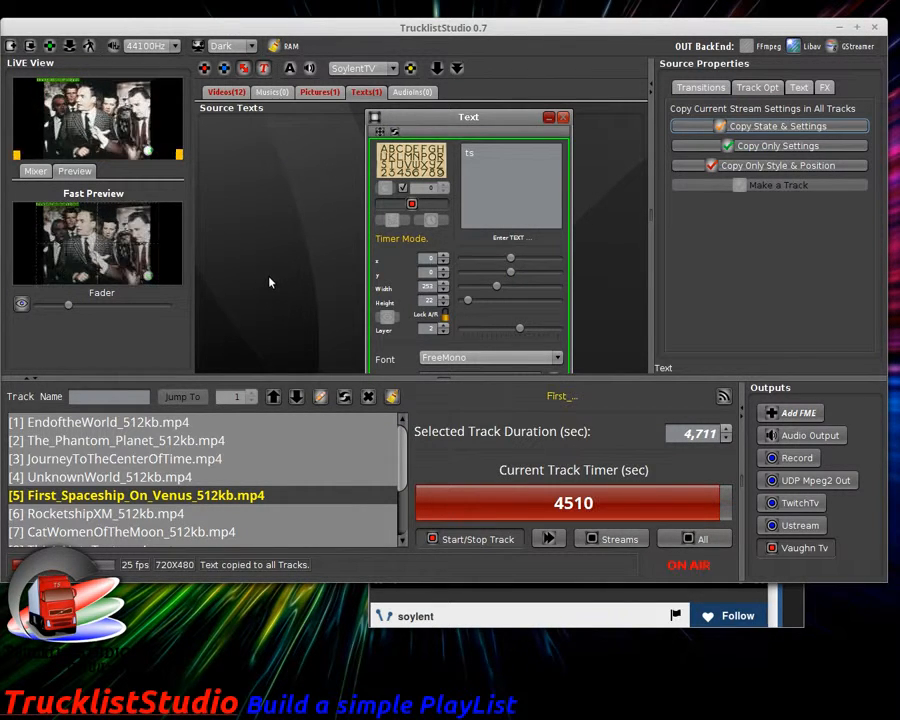
left_click(549, 118)
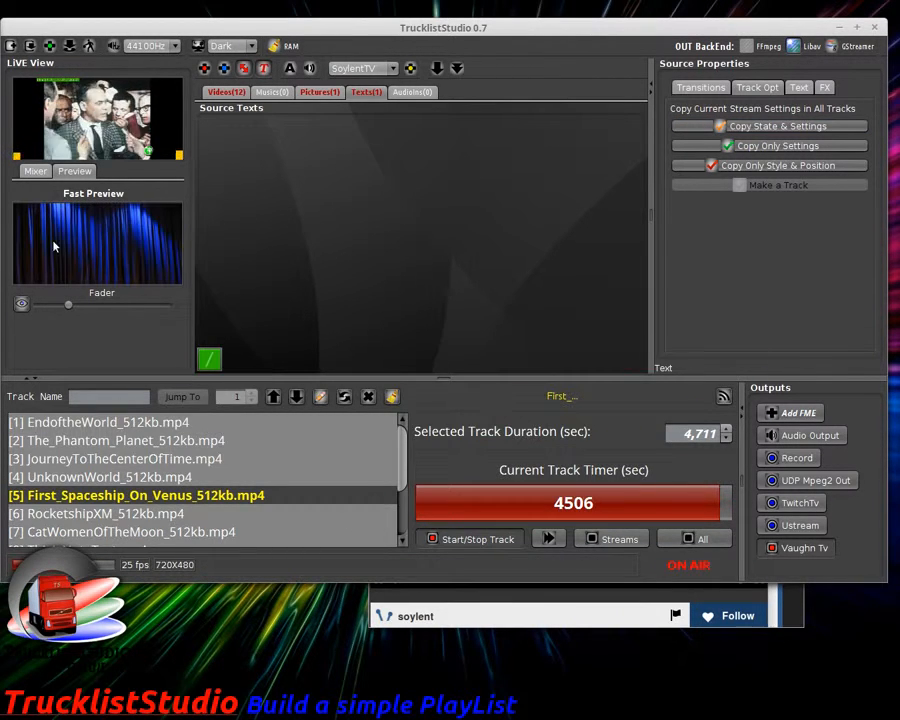
Step: Check the output width, height and framerate in the Mixer, then check the live stream on Vaughn Live
left_click(44, 173)
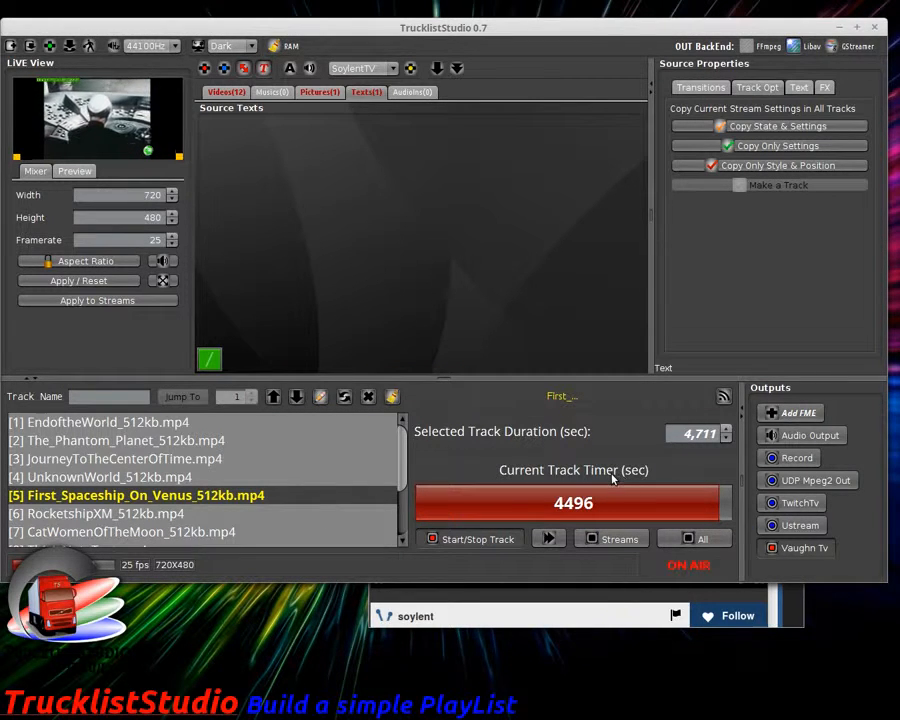
left_click(587, 627)
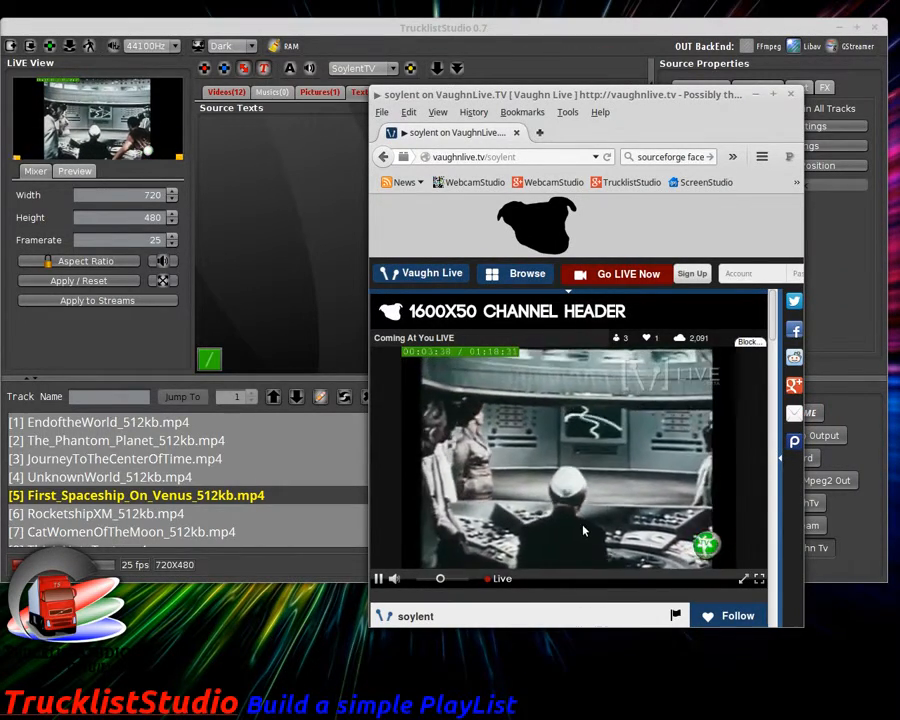
left_click(281, 297)
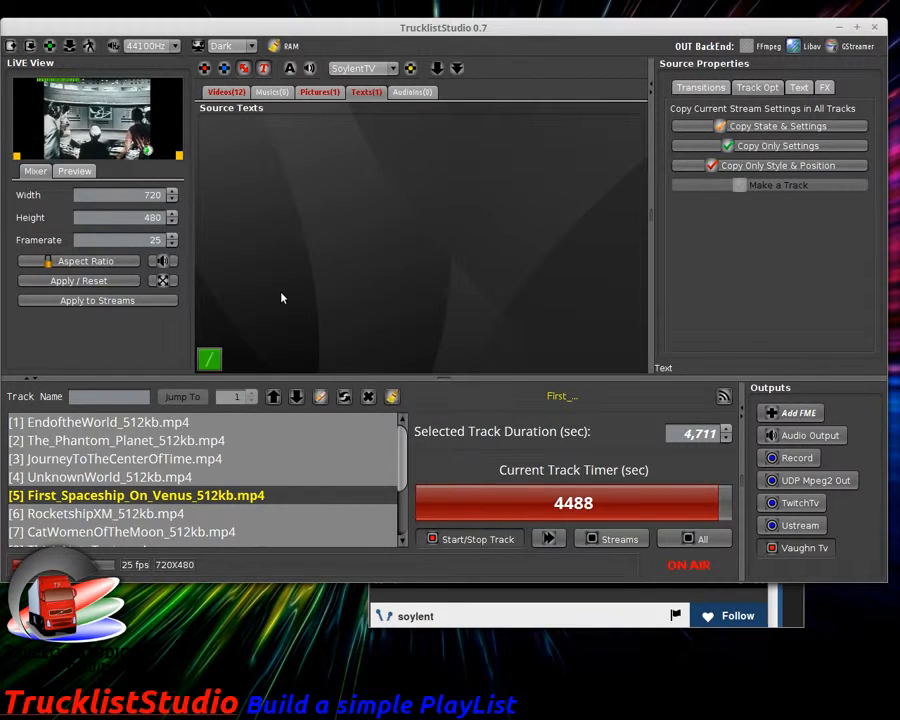
Step: Switch the timer text font to FreeMono Bold and copy the updated text settings to every track
left_click(209, 359)
left_click(470, 360)
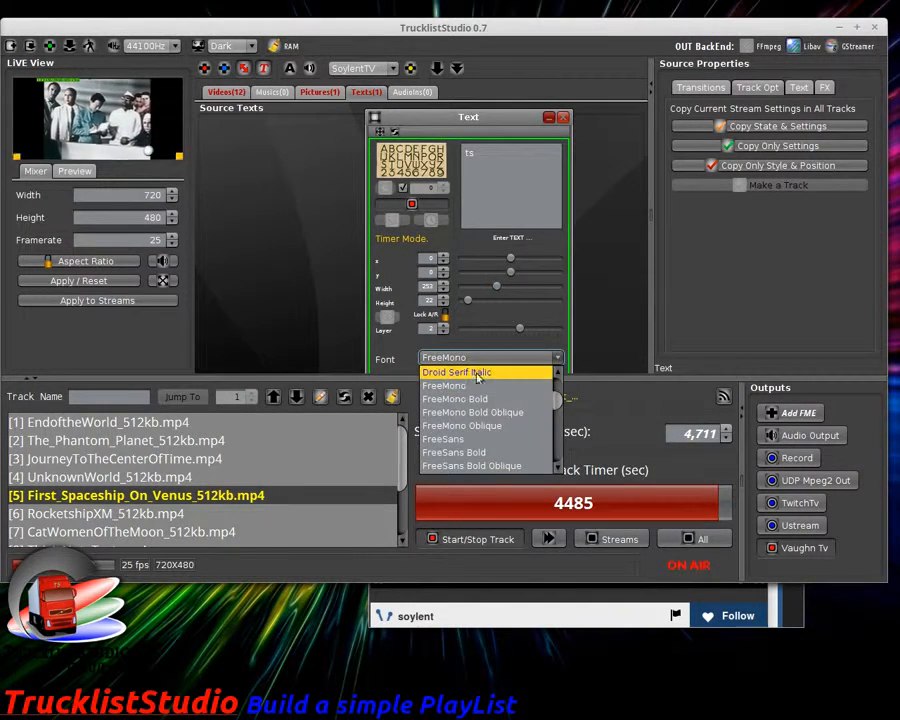
left_click(484, 400)
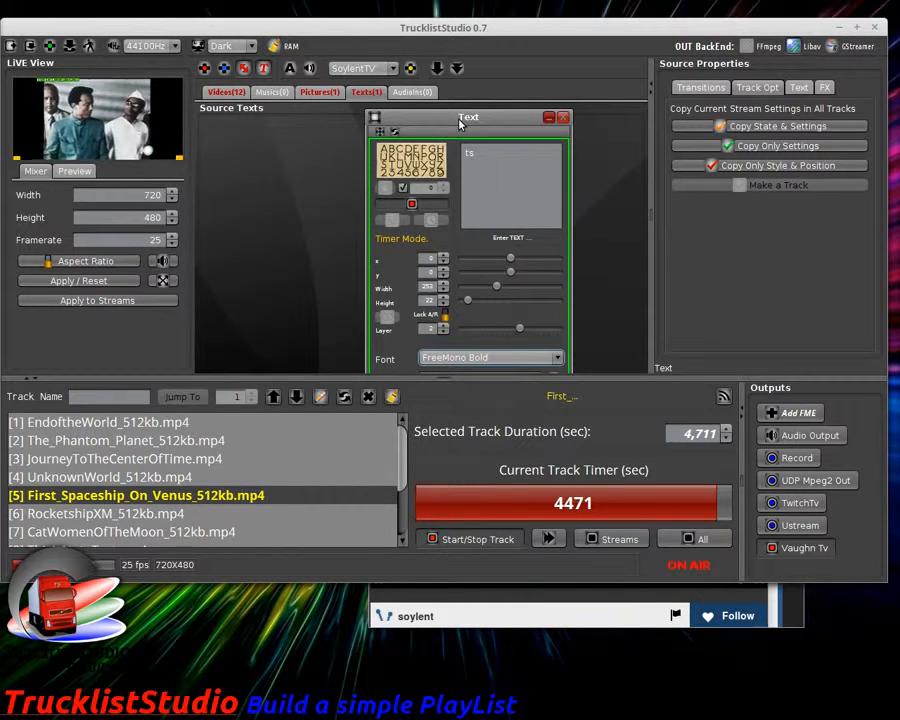
left_click(766, 127)
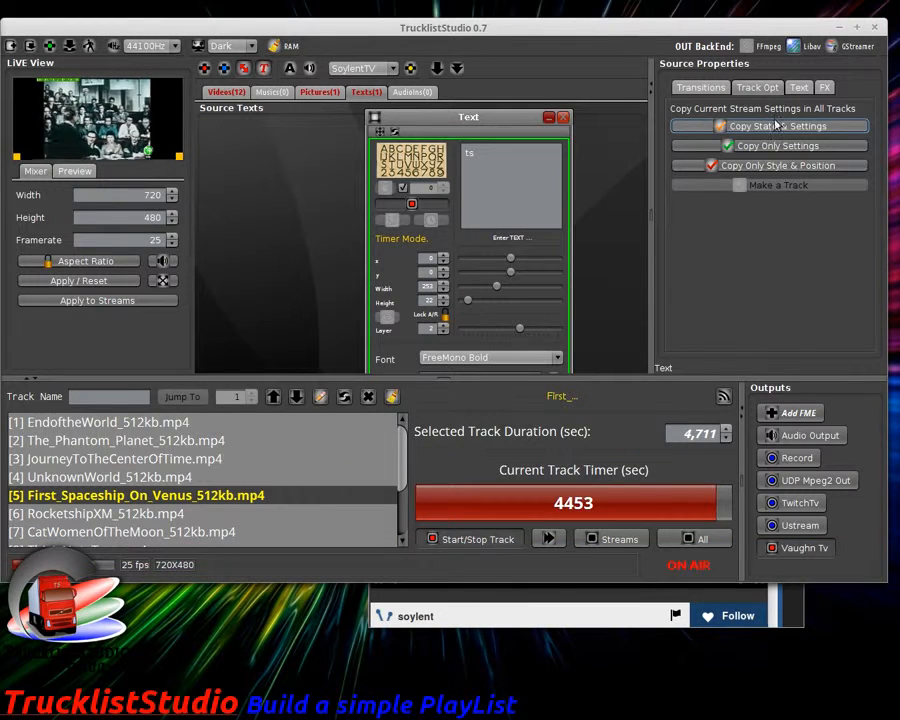
left_click(563, 117)
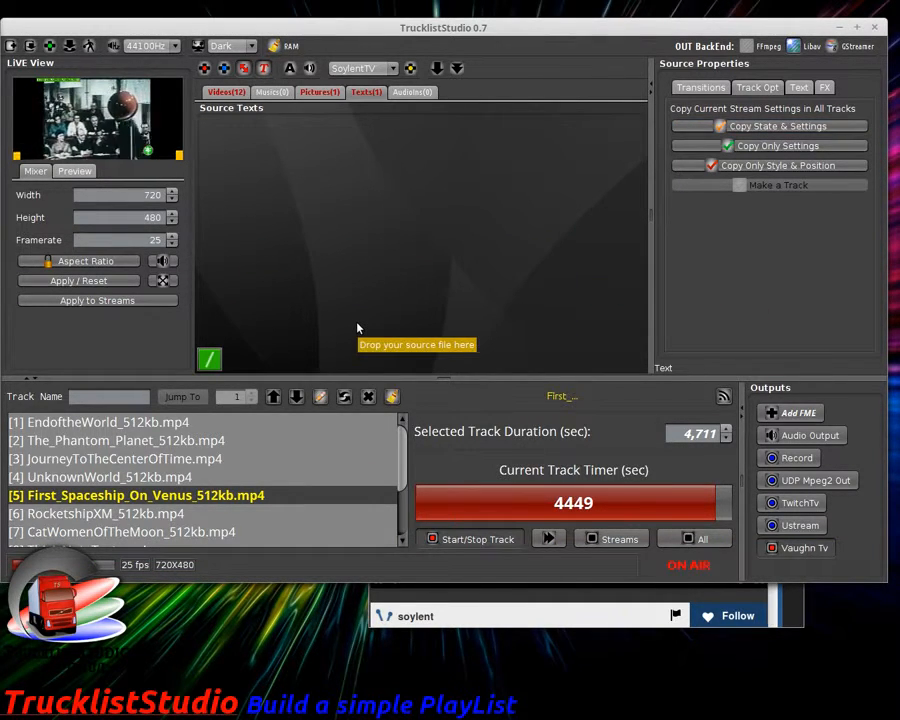
left_click(606, 621)
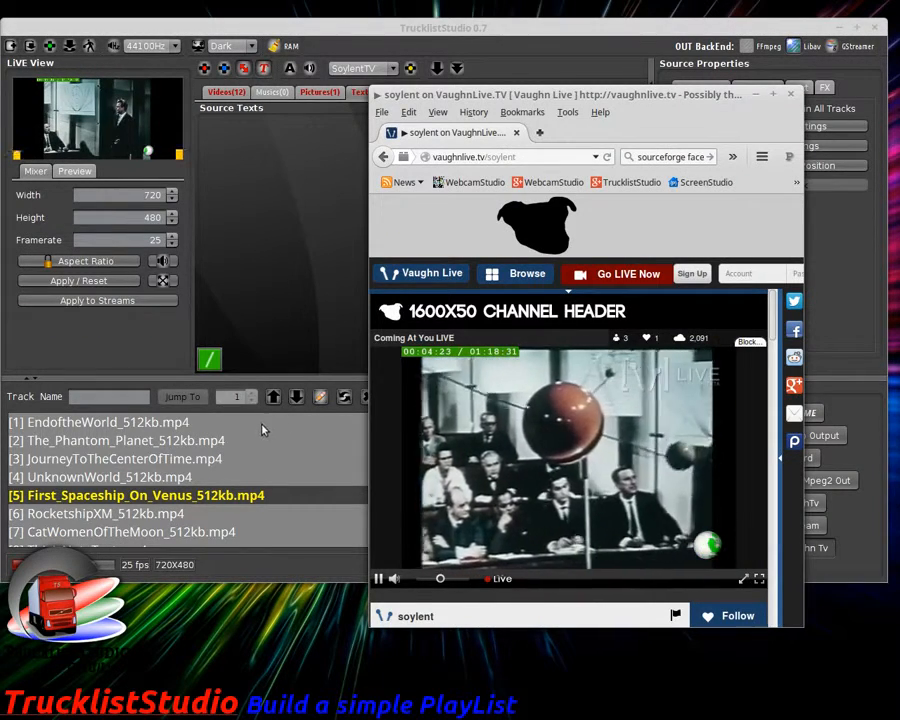
left_click(294, 280)
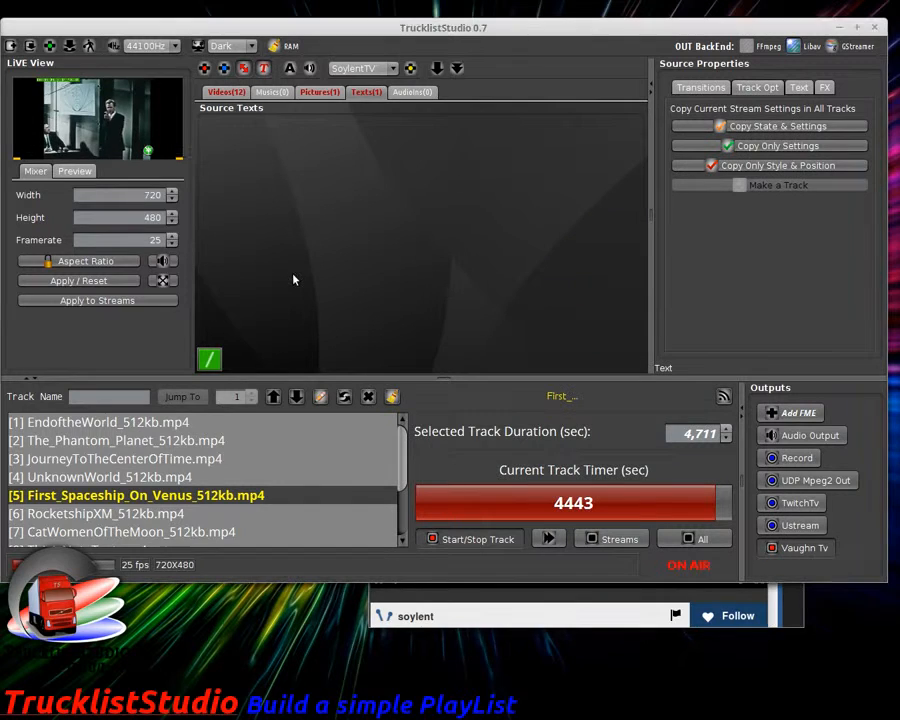
left_click(552, 539)
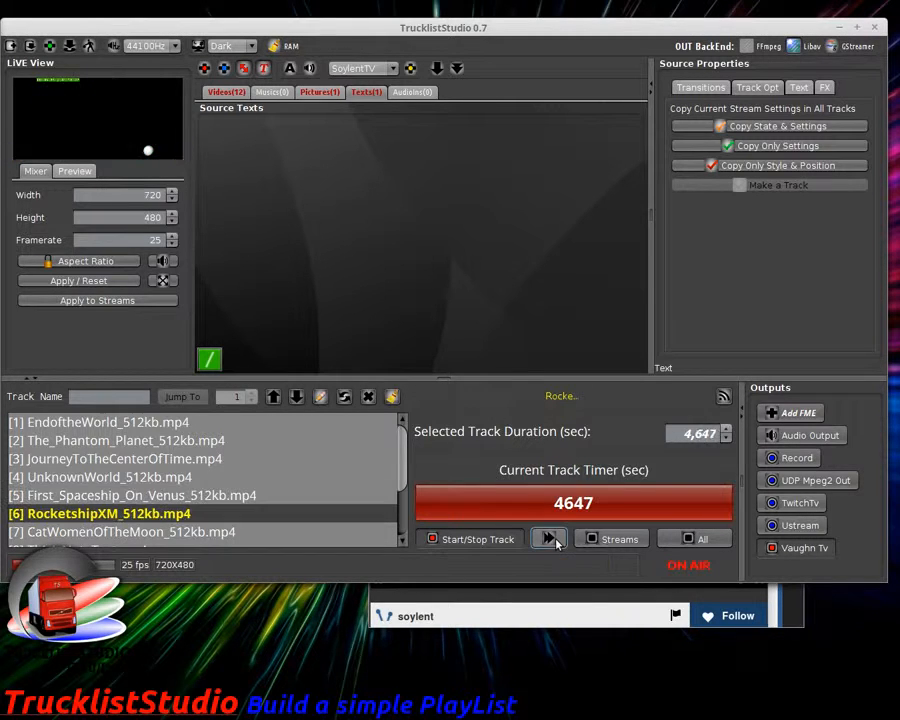
left_click(605, 622)
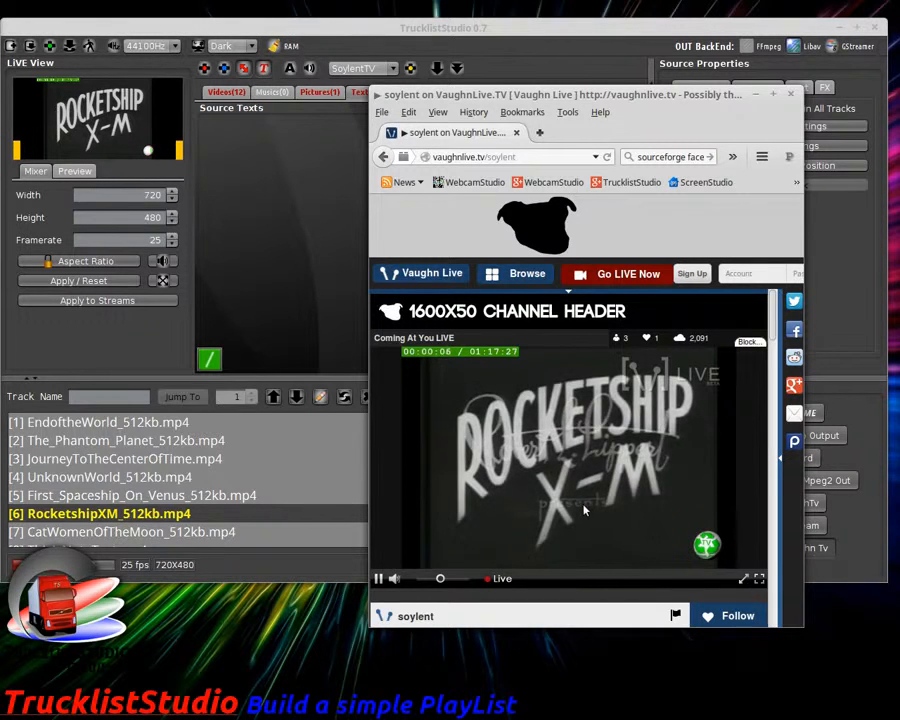
left_click(309, 296)
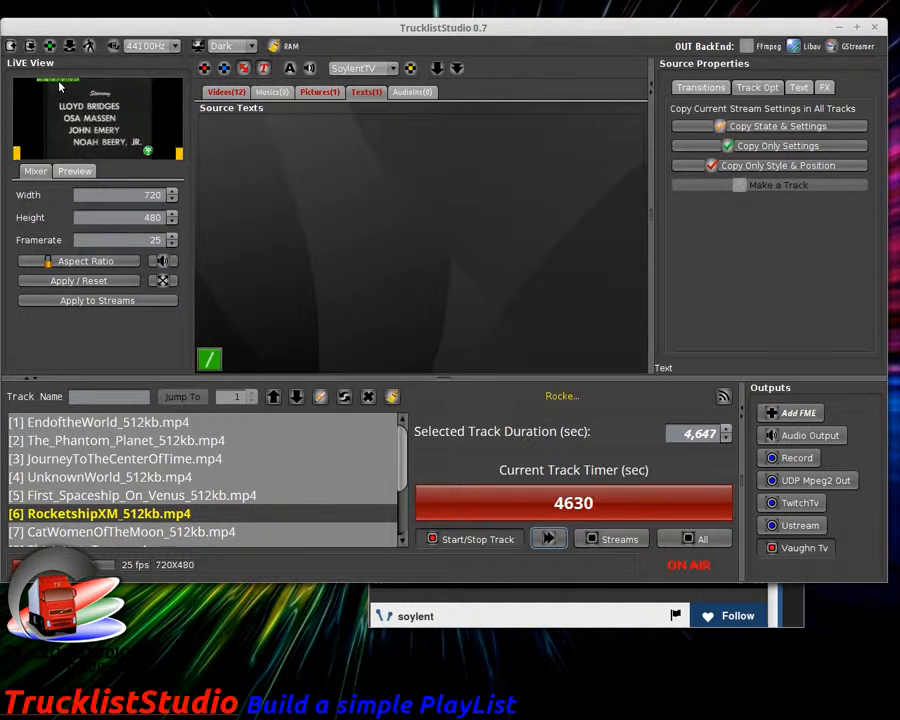
Step: Show the Pictures sources for the RocketshipXM track now on air
left_click(335, 94)
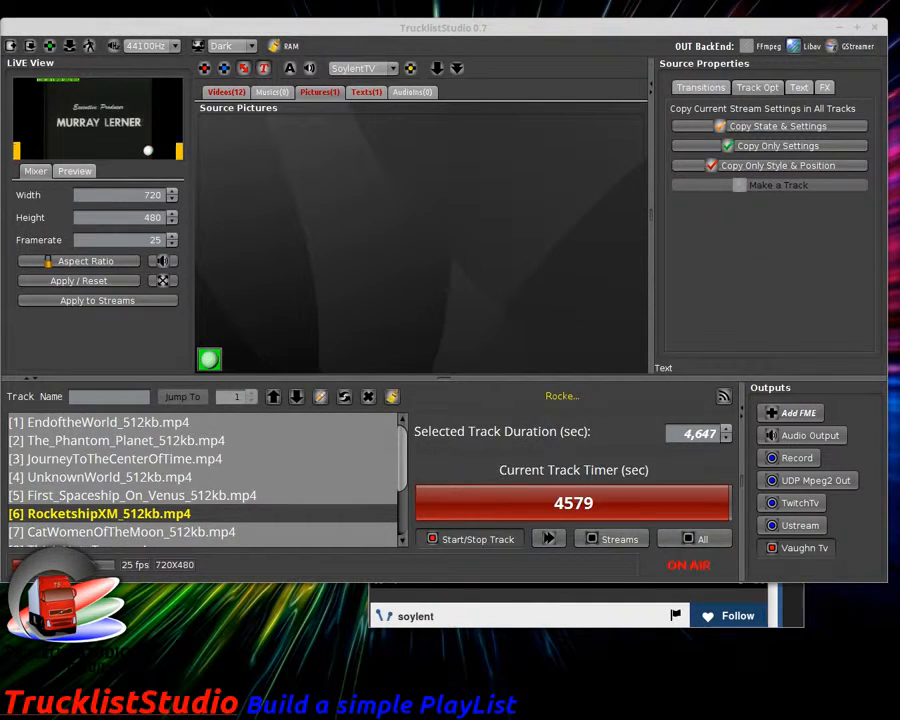
Step: Add splash.png as a picture source and turn it on in the fast preview
left_click_drag(895, 300, 360, 130)
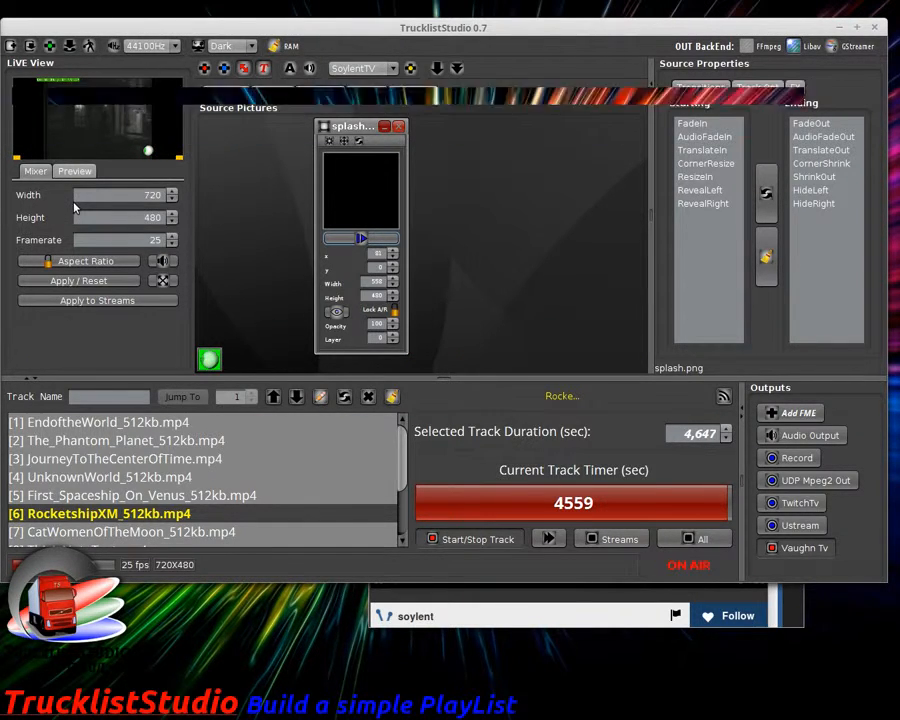
left_click(75, 171)
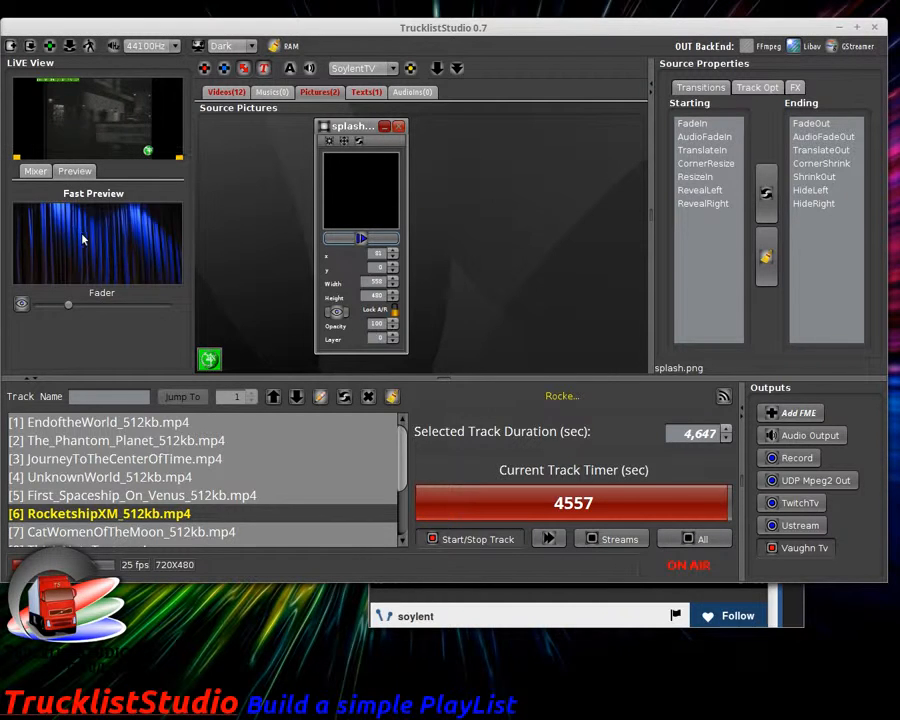
left_click(361, 240)
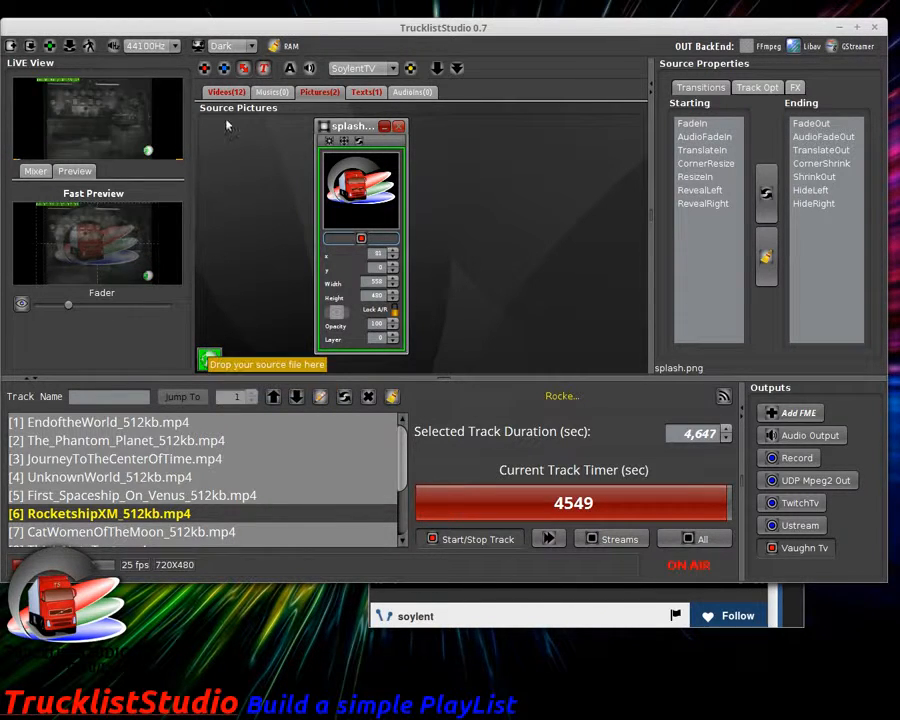
Step: Put the splash picture on layer 3 and fade the preview fully onto the overlay
left_click(379, 94)
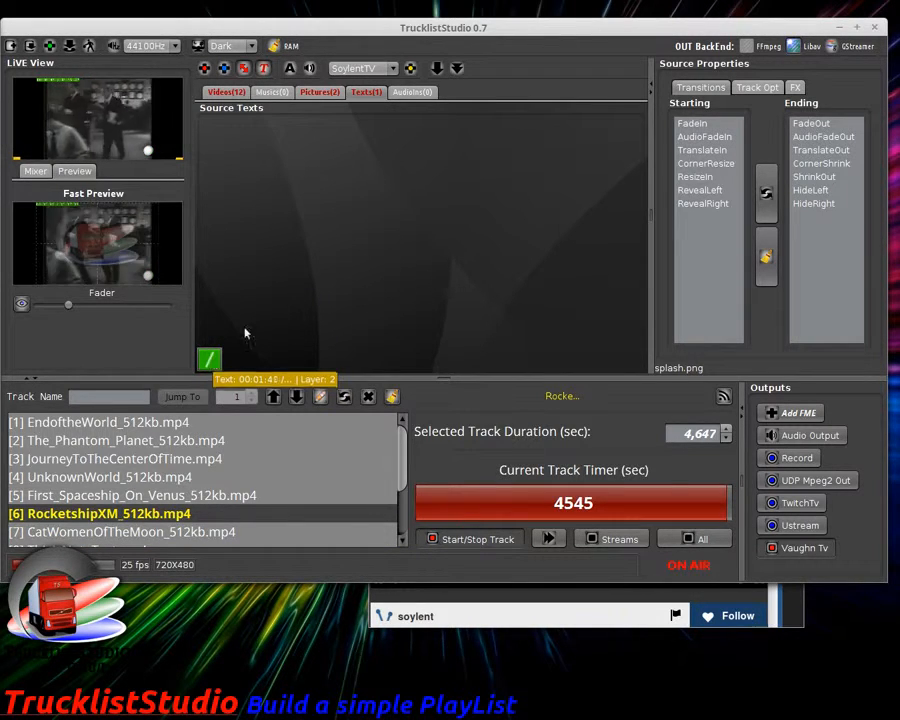
left_click(331, 92)
left_click(394, 336)
left_click(394, 336)
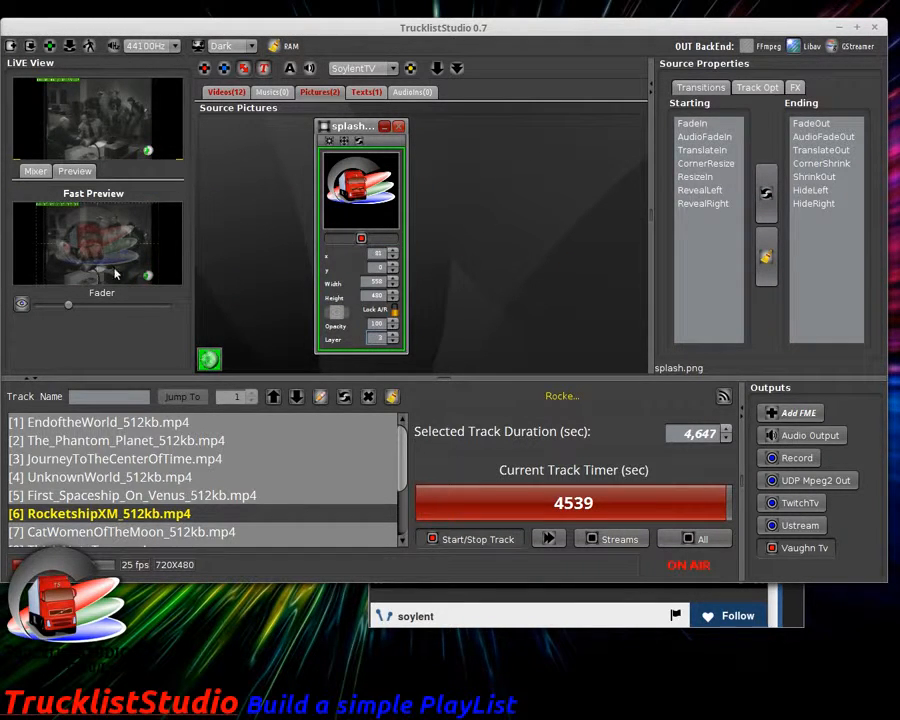
left_click_drag(94, 308, 112, 306)
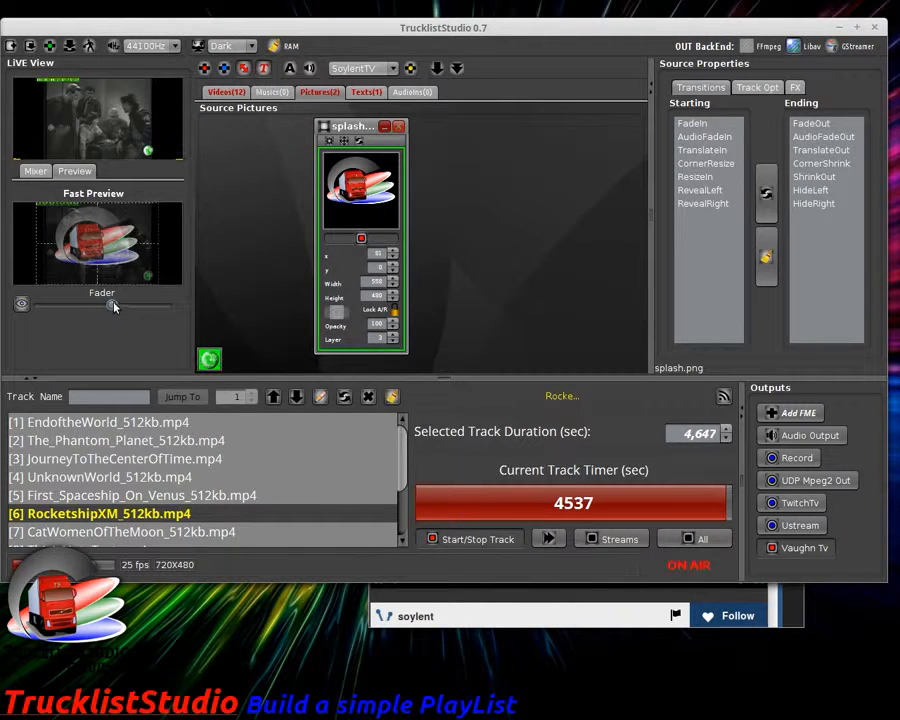
Step: Resize the splash logo to about 135 by 116 and set its vertical position to 257
left_click(327, 141)
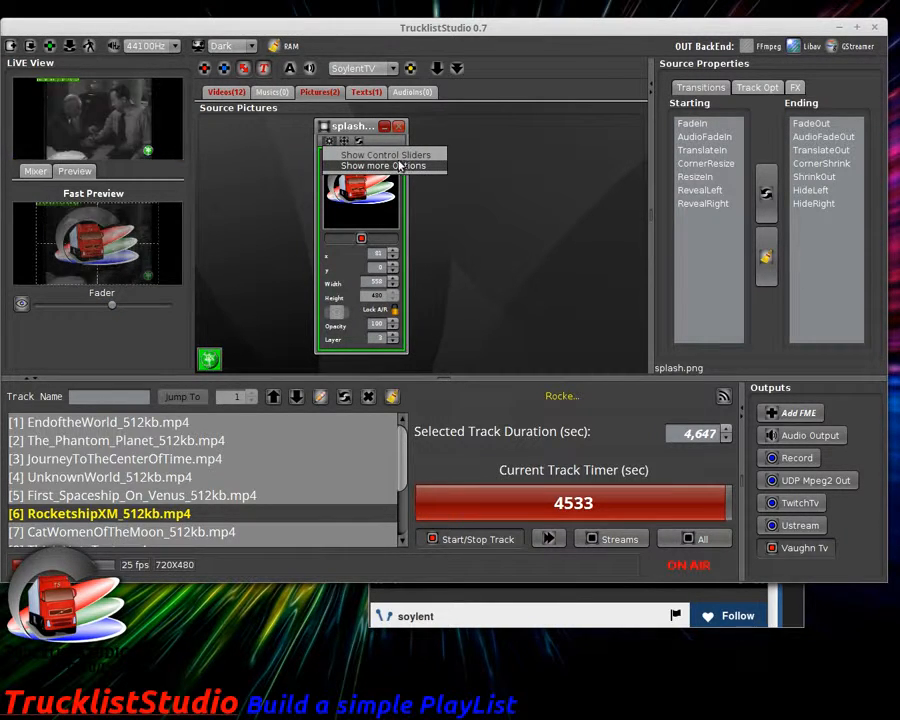
left_click(398, 166)
left_click_drag(488, 287, 436, 287)
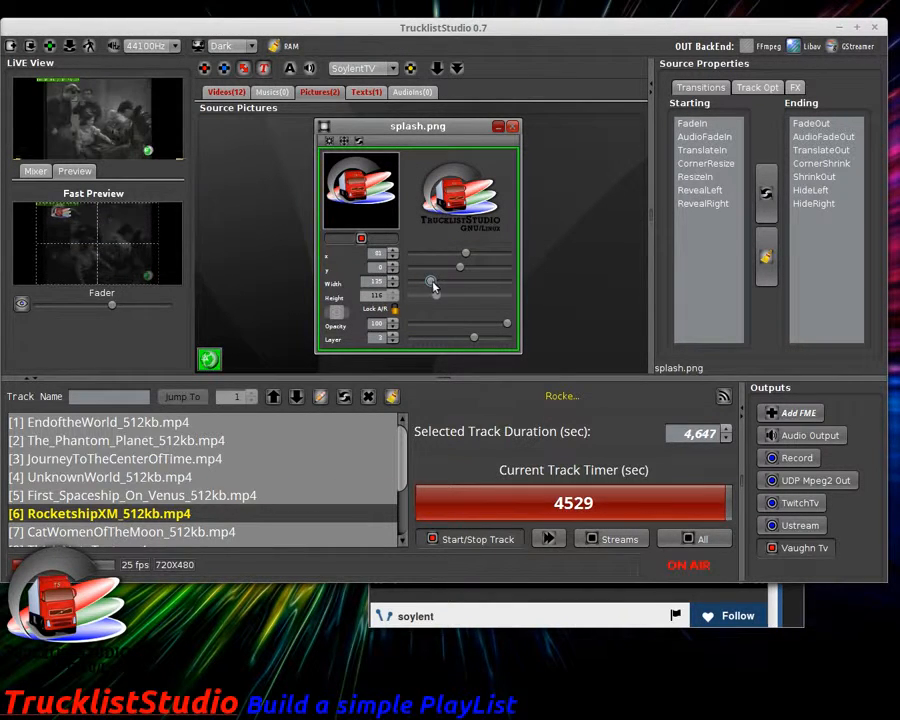
mouse_move(462, 267)
left_mouse_down()
mouse_move(424, 275)
mouse_move(459, 257)
left_mouse_up()
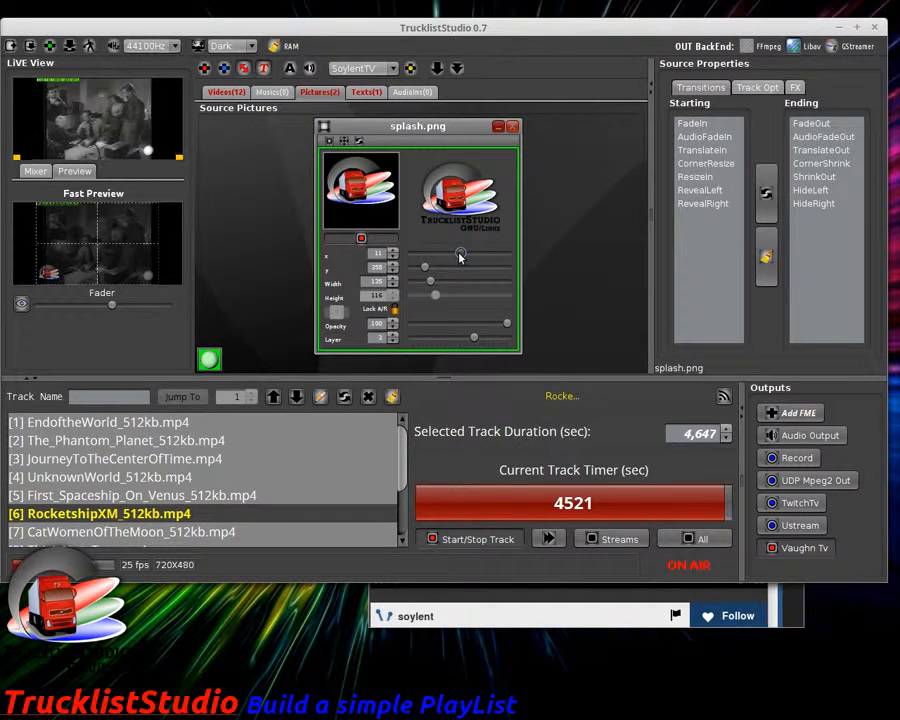
left_click(393, 271)
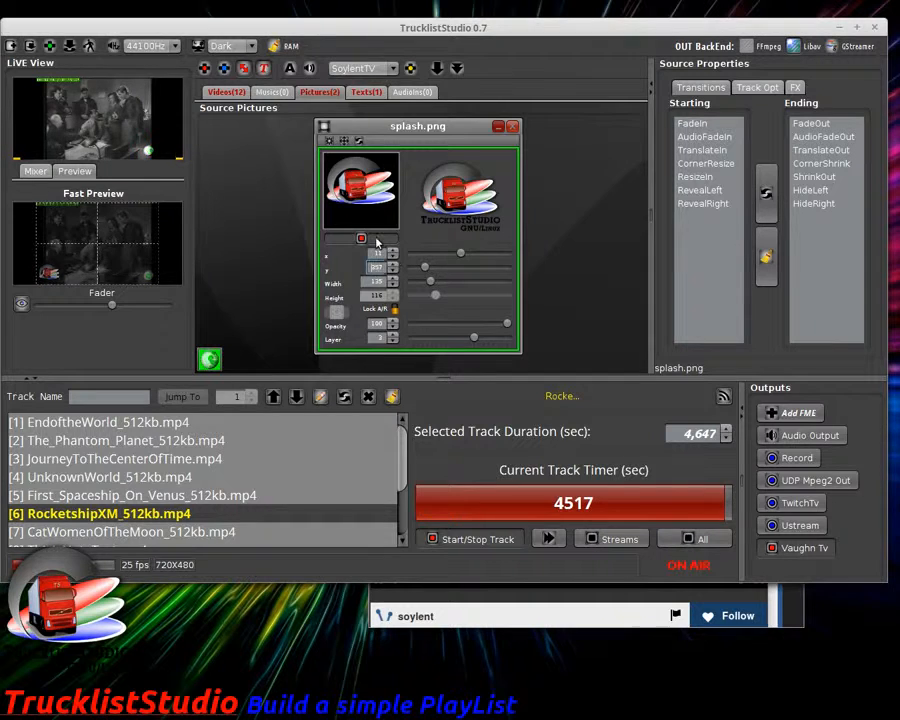
Step: Restart the resized splash overlay on the live output and verify it on Vaughn Live
left_click(377, 242)
left_click(363, 241)
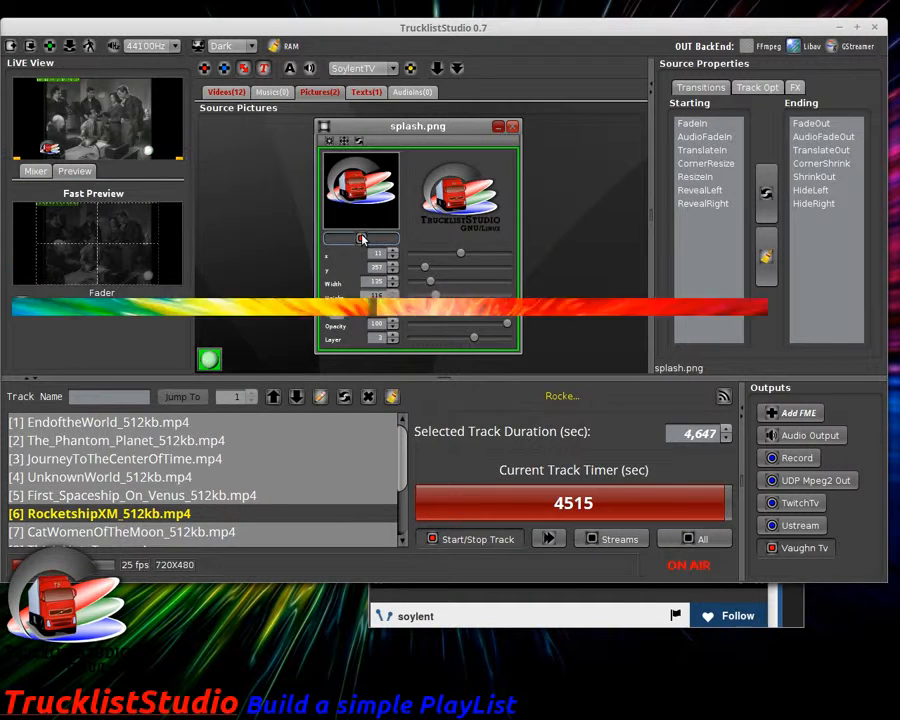
left_click(505, 620)
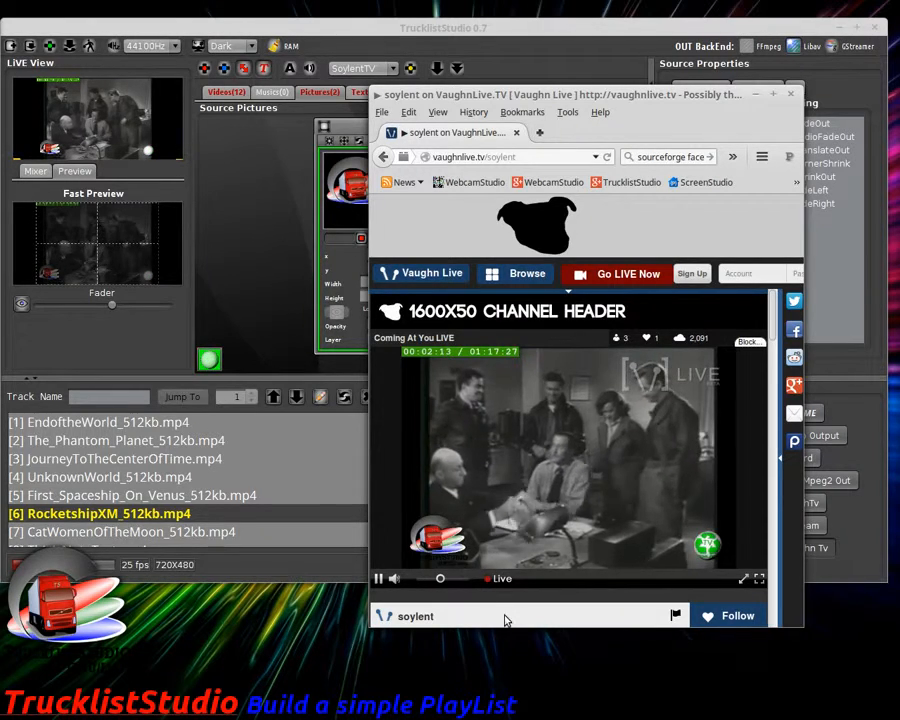
left_click(287, 283)
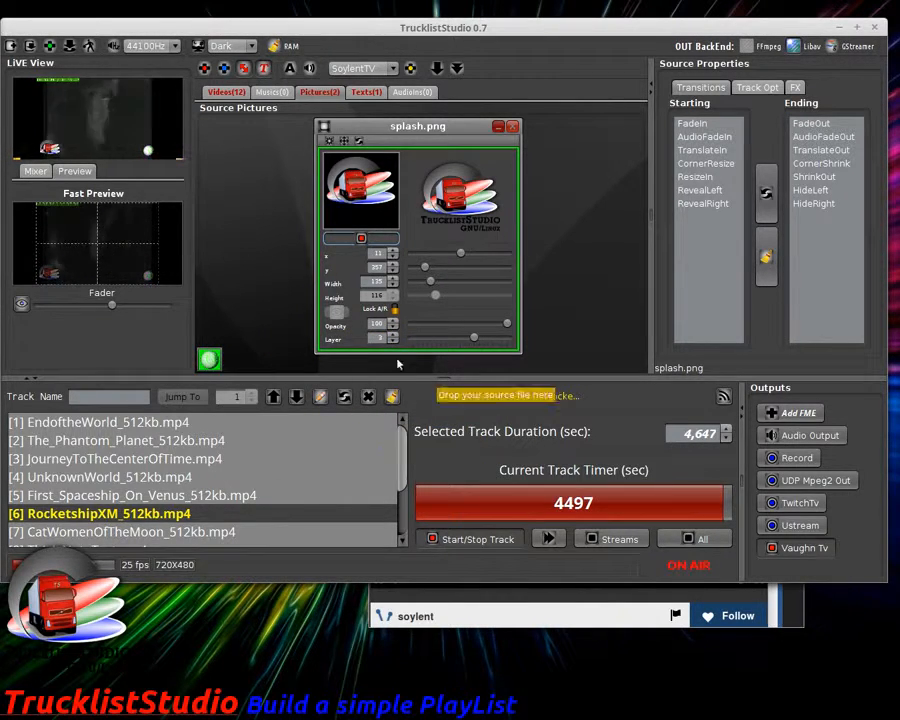
Step: Update the RocketshipXM track with the logo overlay, close the splash window, and replay RocketshipXM from the start
left_click(346, 398)
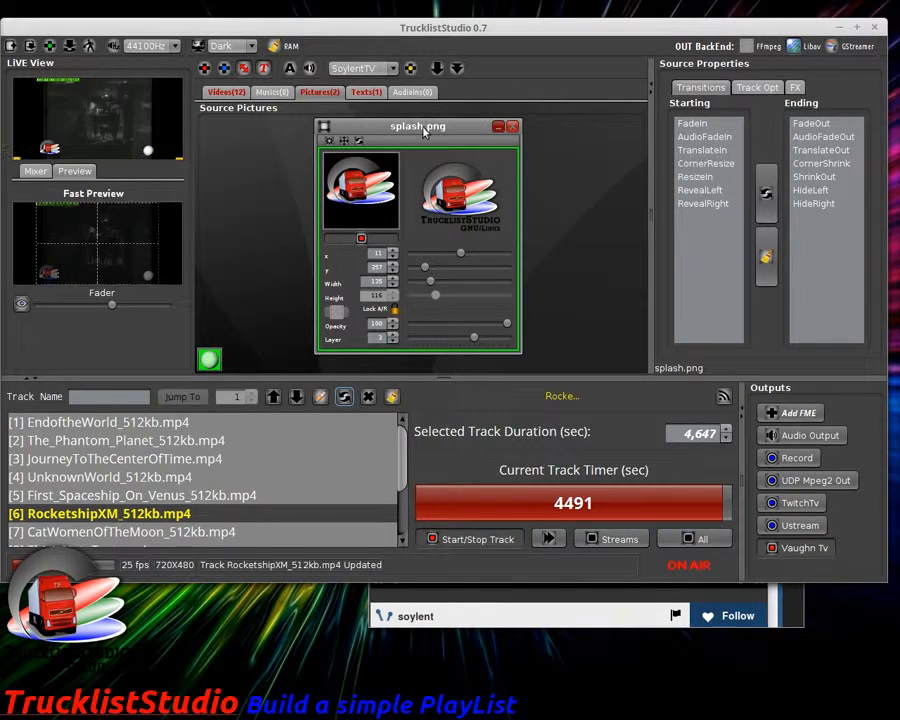
left_click(512, 126)
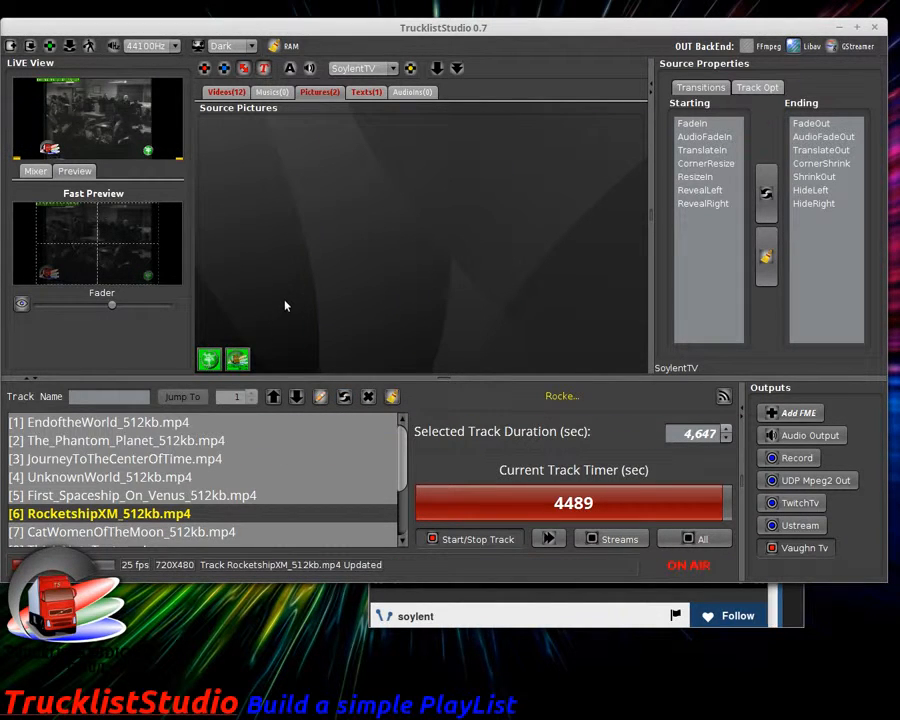
double_click(150, 497)
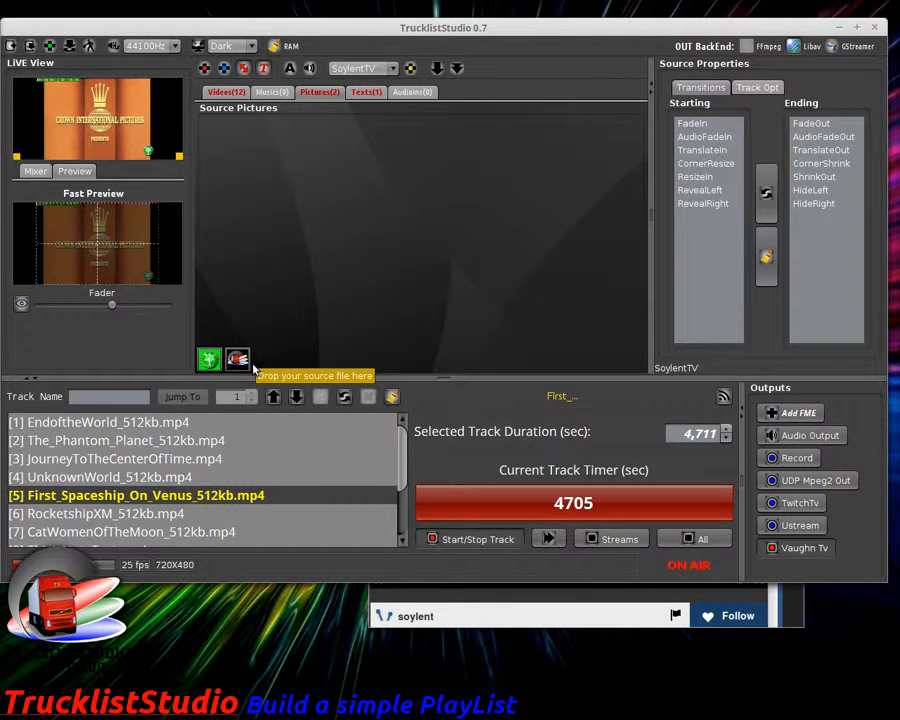
left_click(180, 514)
double_click(180, 514)
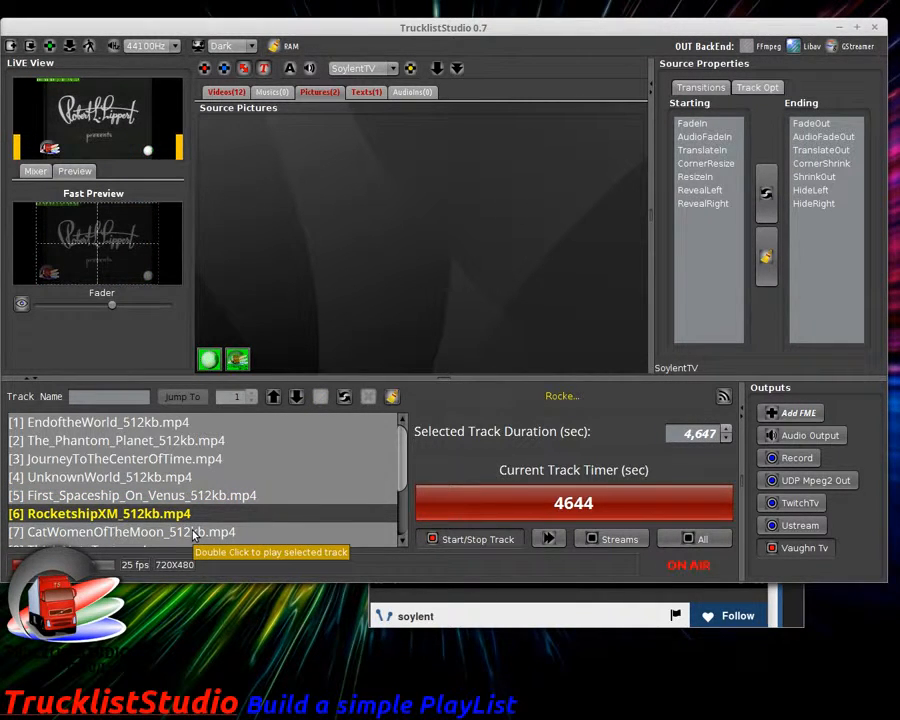
Step: Skip to track 7, confirm it lacks the logo by toggling splash.png, then replay RocketshipXM
left_click(547, 539)
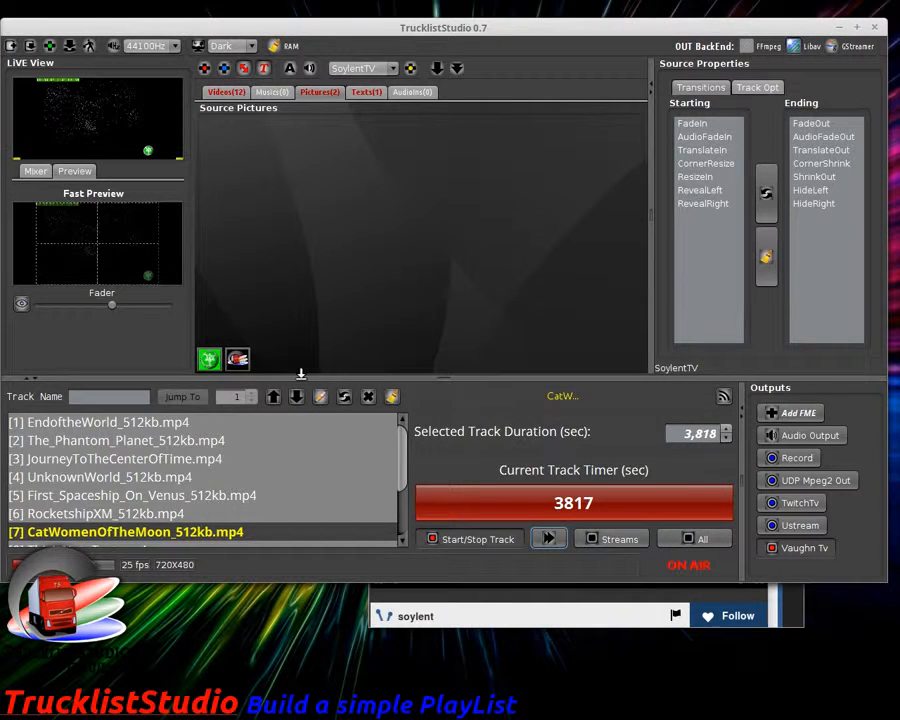
double_click(237, 359)
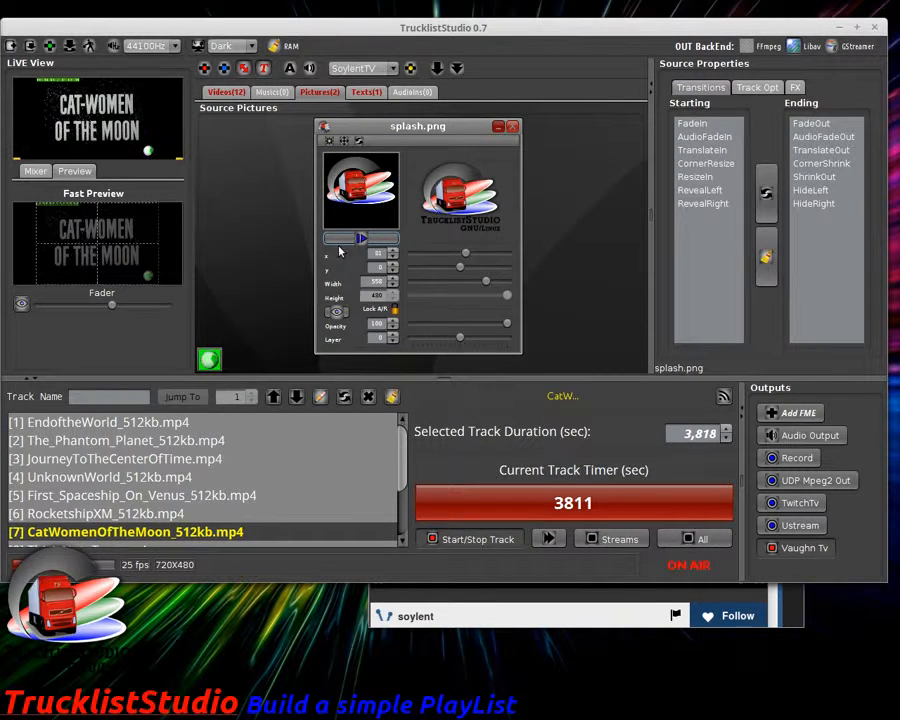
left_click(341, 238)
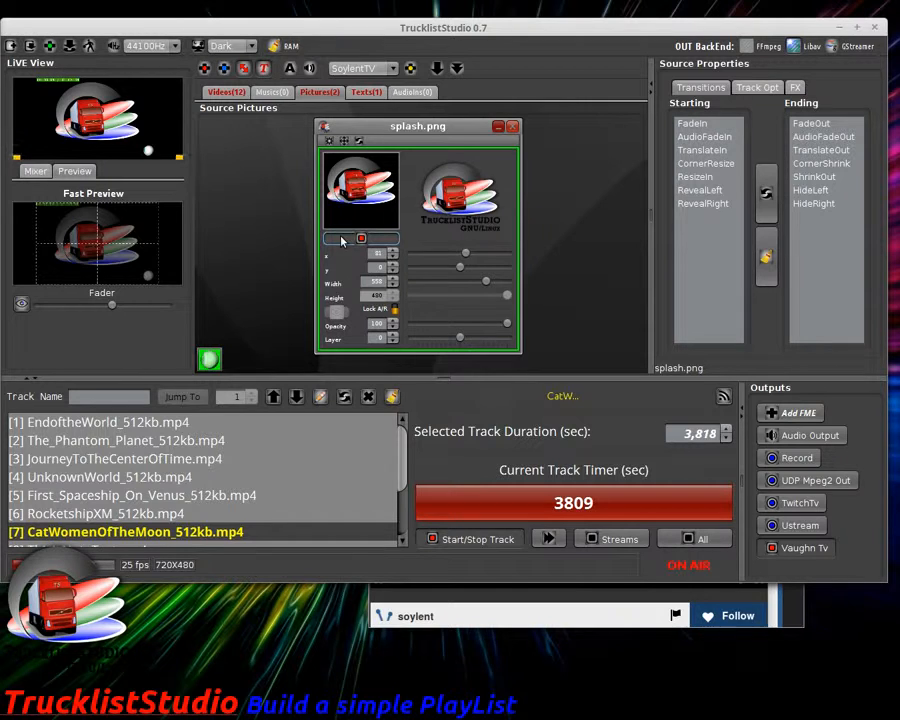
left_click(362, 239)
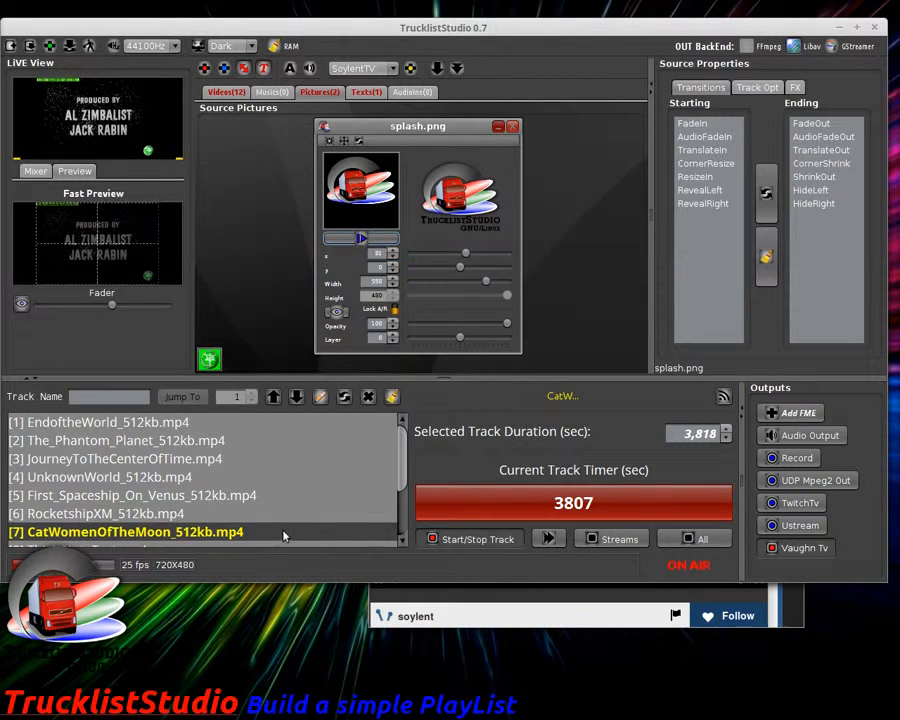
left_click(182, 516)
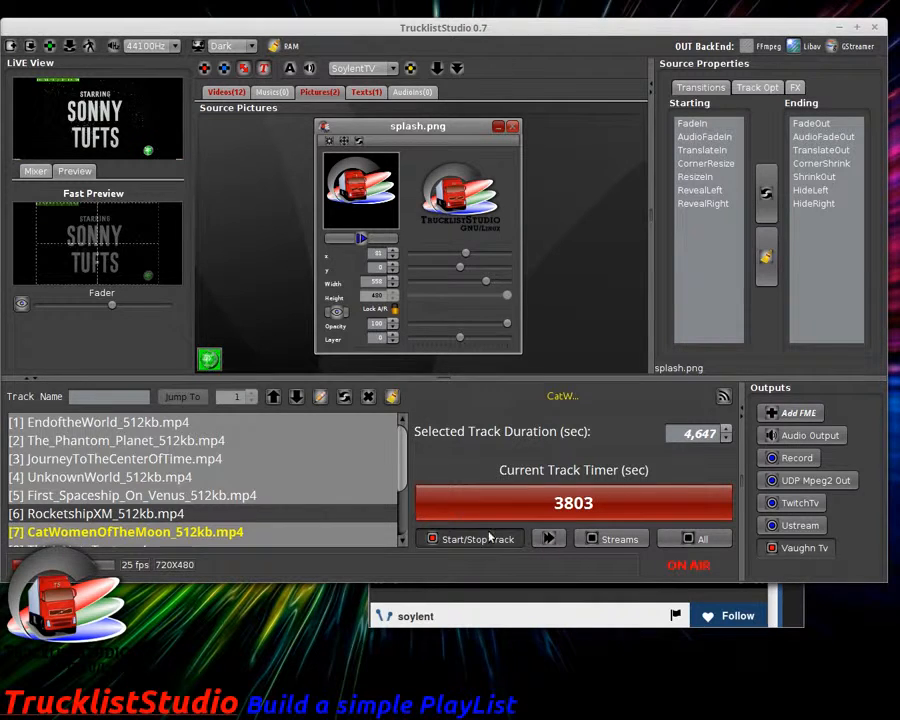
double_click(181, 515)
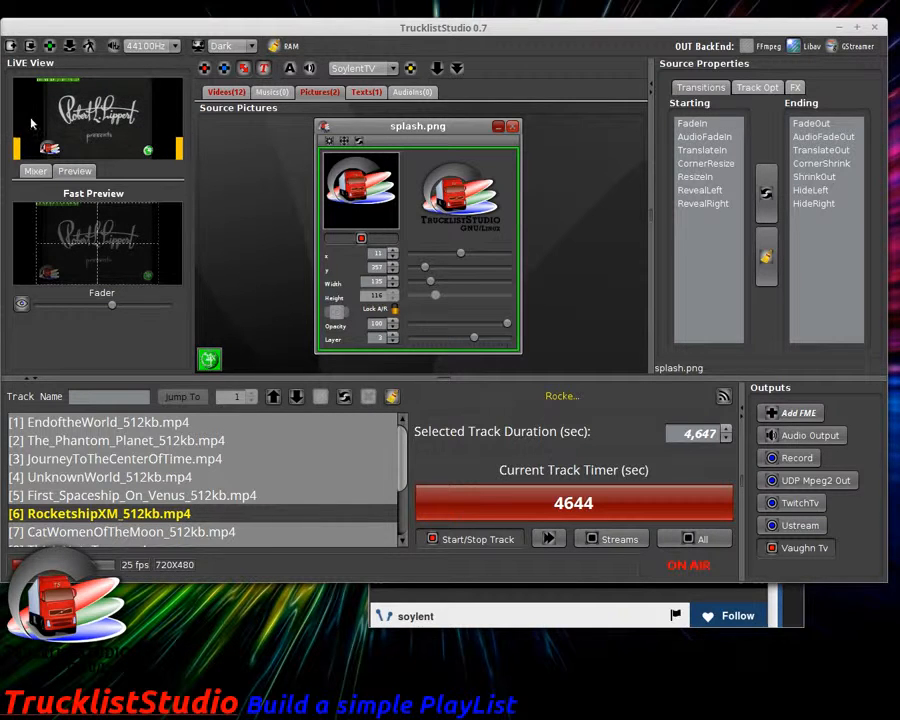
Step: Copy the splash.png overlay settings to all tracks
mouse_move(416, 130)
left_mouse_down()
mouse_move(407, 129)
mouse_move(422, 131)
left_mouse_up()
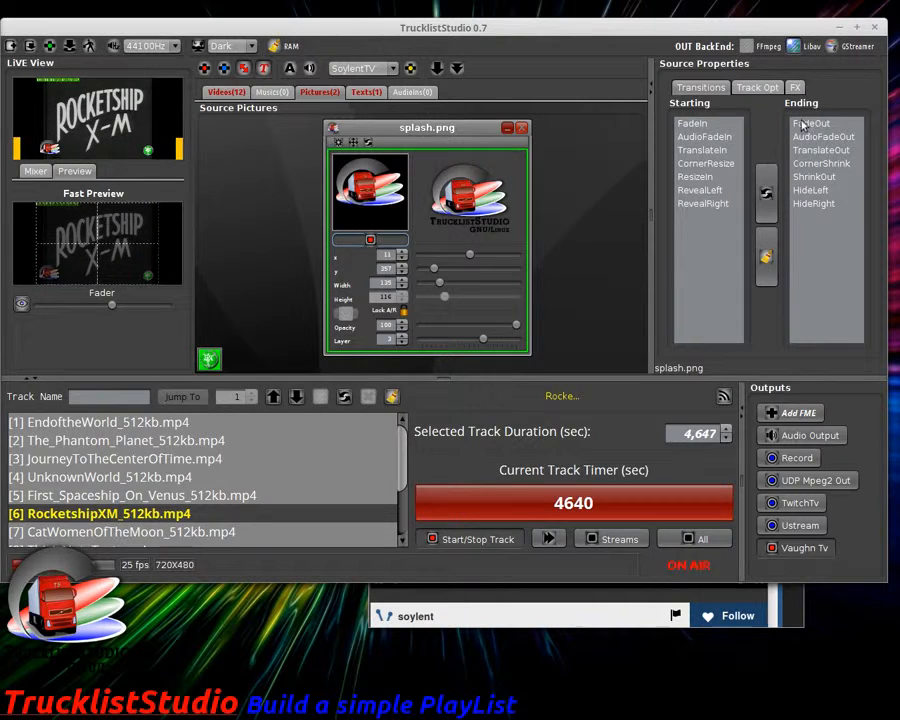
left_click(757, 89)
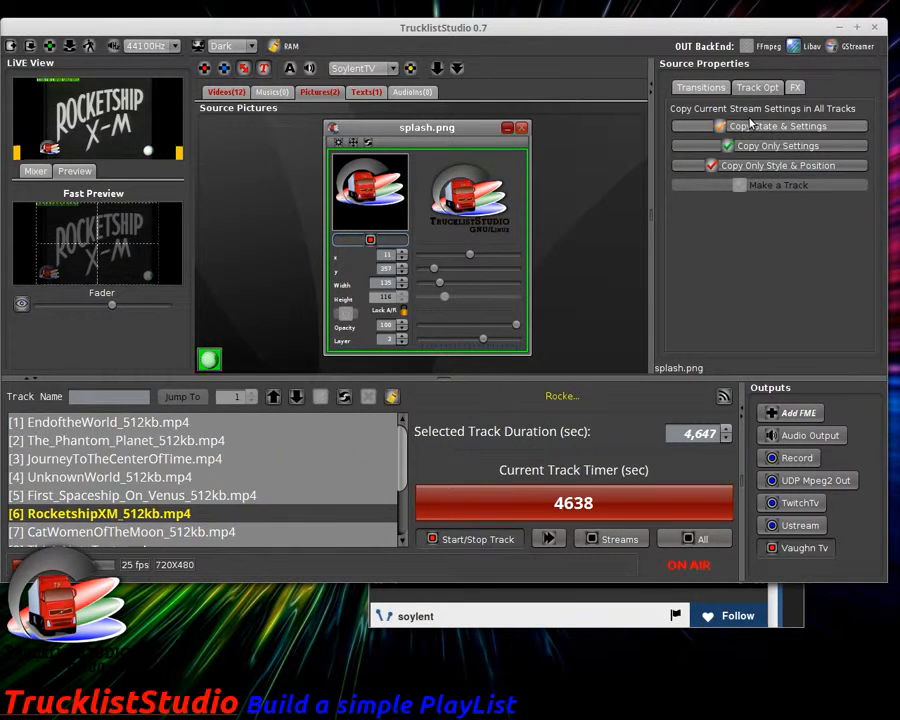
left_click(724, 126)
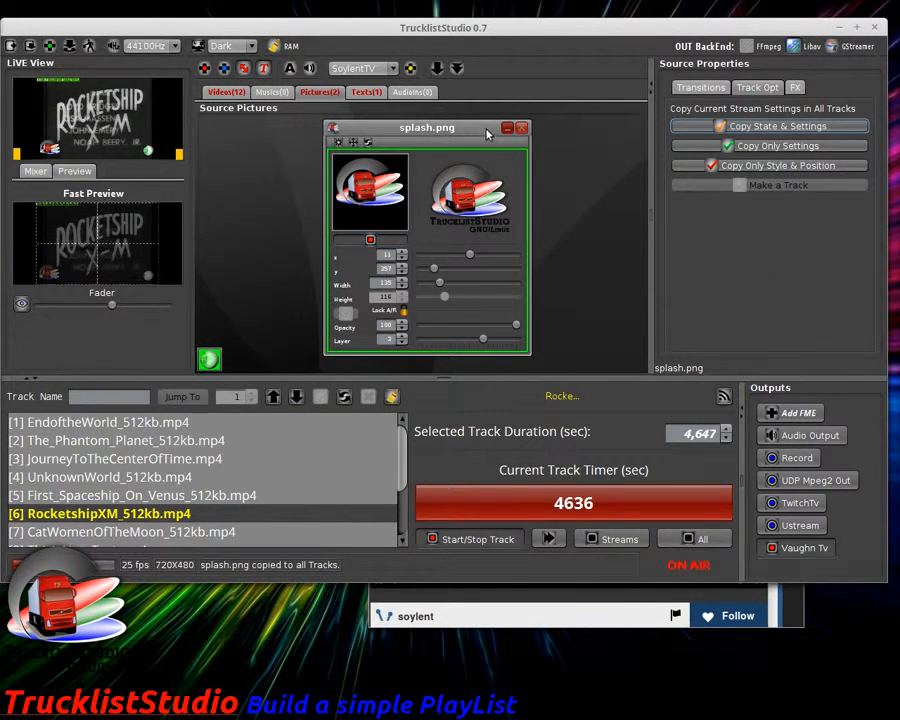
Step: Close the splash window, skip to CatWomenOfTheMoon, and check the live stream in the browser
left_click(521, 128)
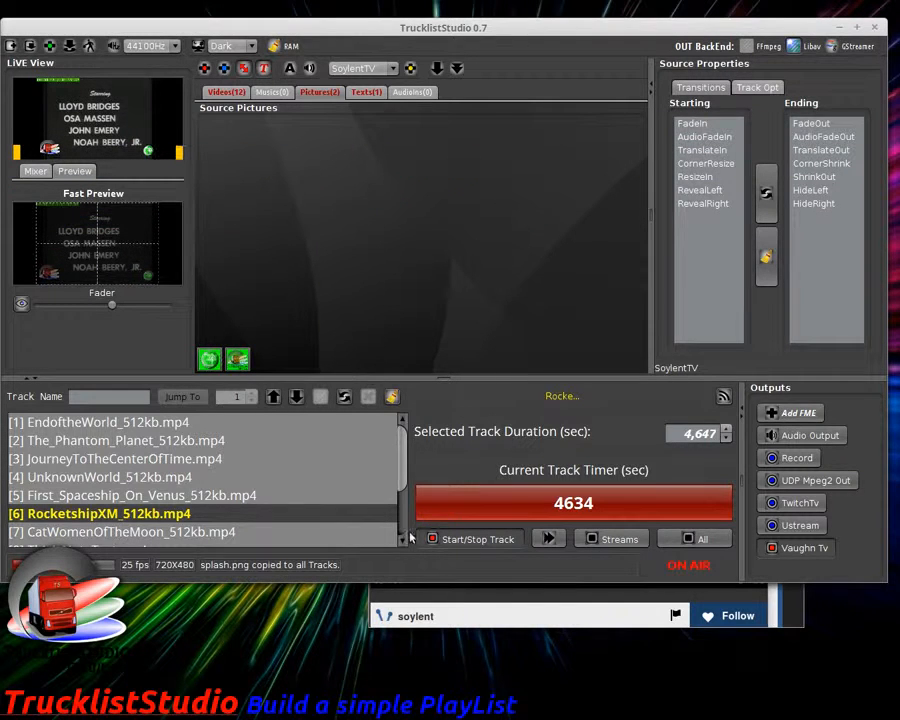
left_click(547, 540)
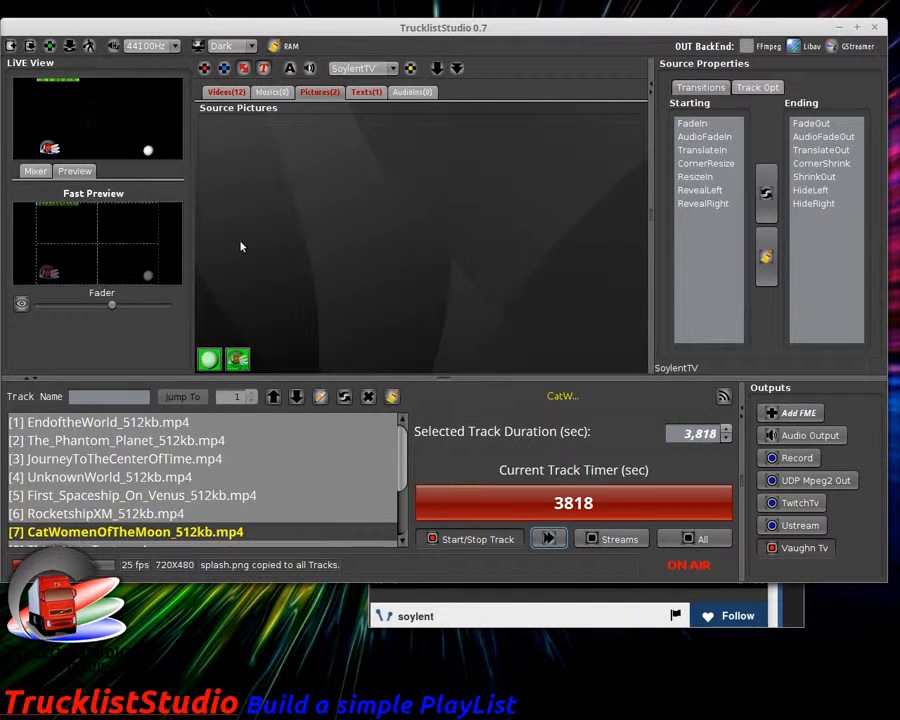
left_click(545, 620)
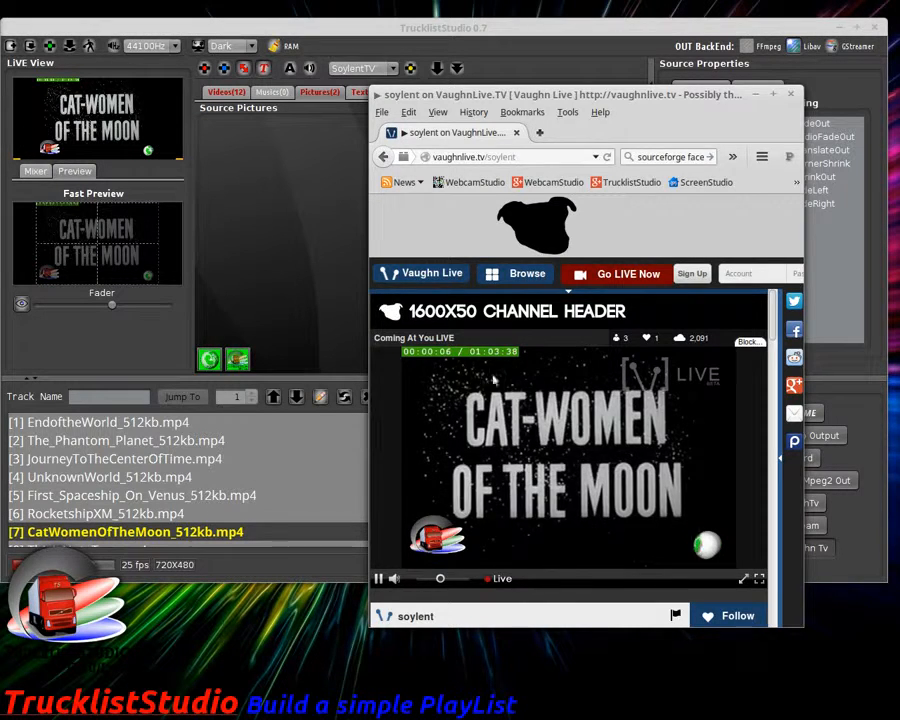
Step: Move The_Impossible_Voyage to position 11, ahead of VoyagetothePrehistoricPlanet
left_click(329, 250)
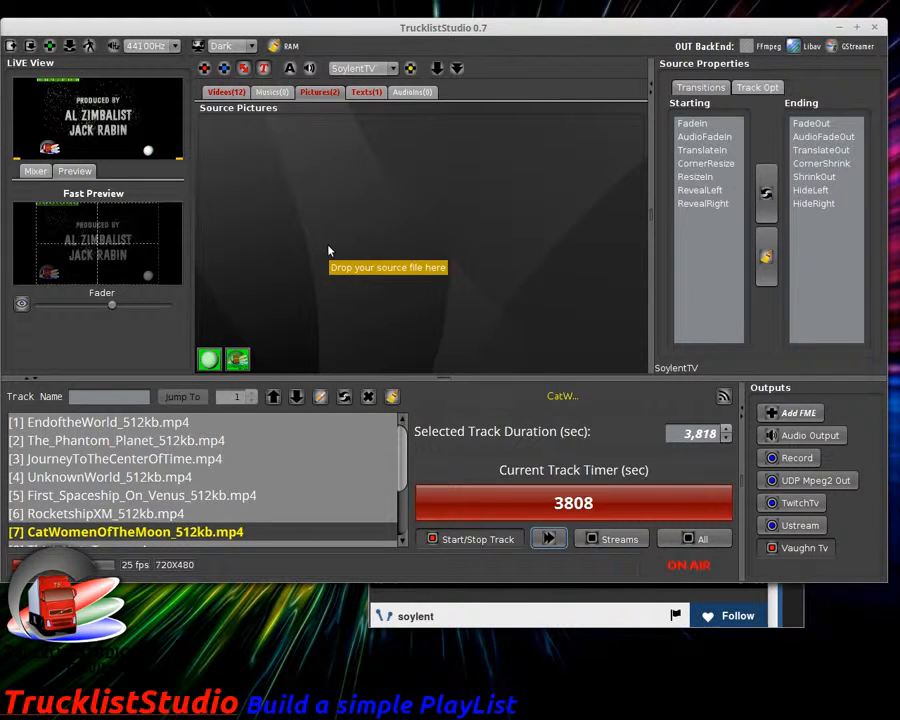
scroll(404, 460, "down", 3)
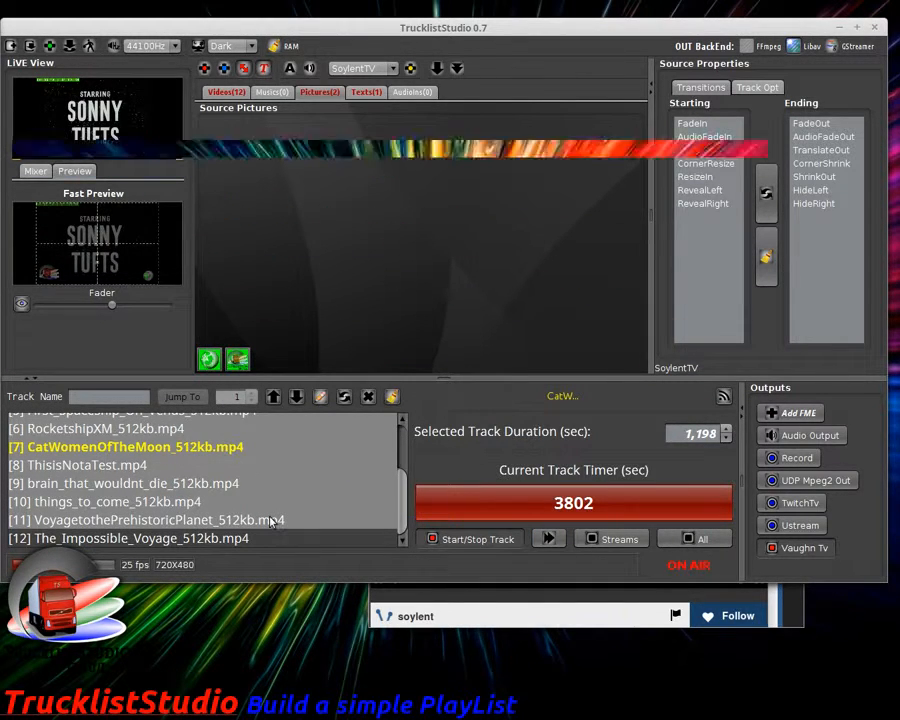
left_click(273, 396)
left_click(273, 396)
left_click(273, 396)
left_click(297, 397)
left_click(297, 397)
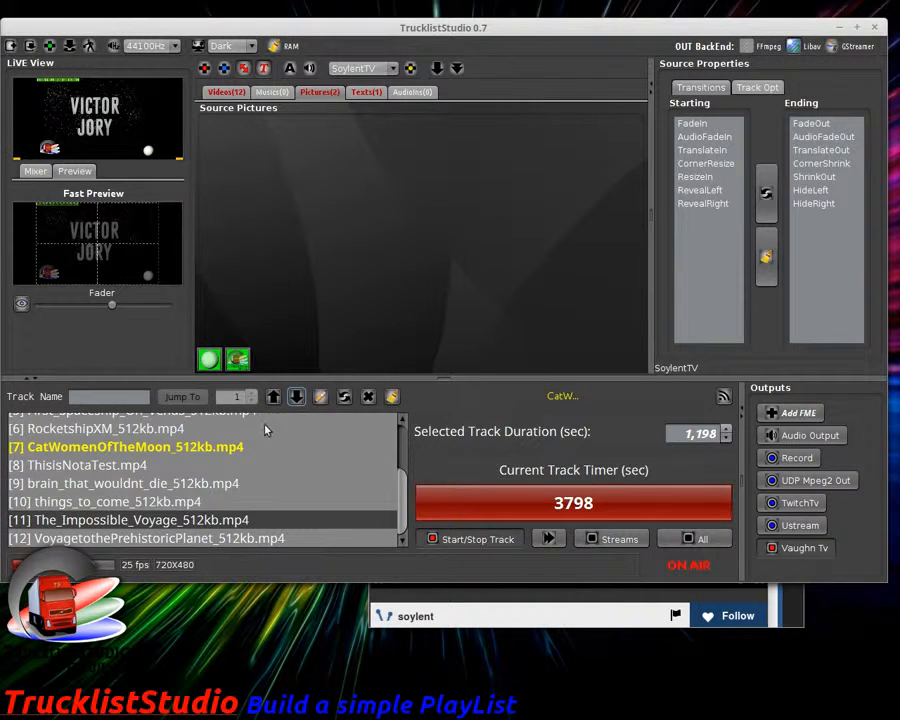
Step: Keep CatWomenOfTheMoon at position 7 and show the 12 video sources
left_click(225, 446)
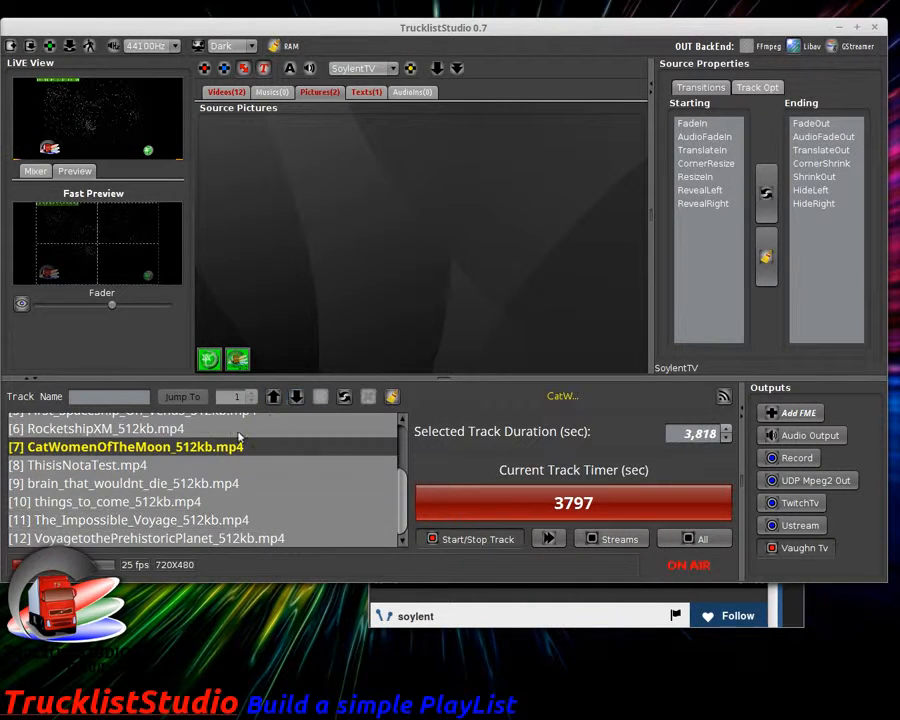
left_click(273, 396)
left_click(297, 397)
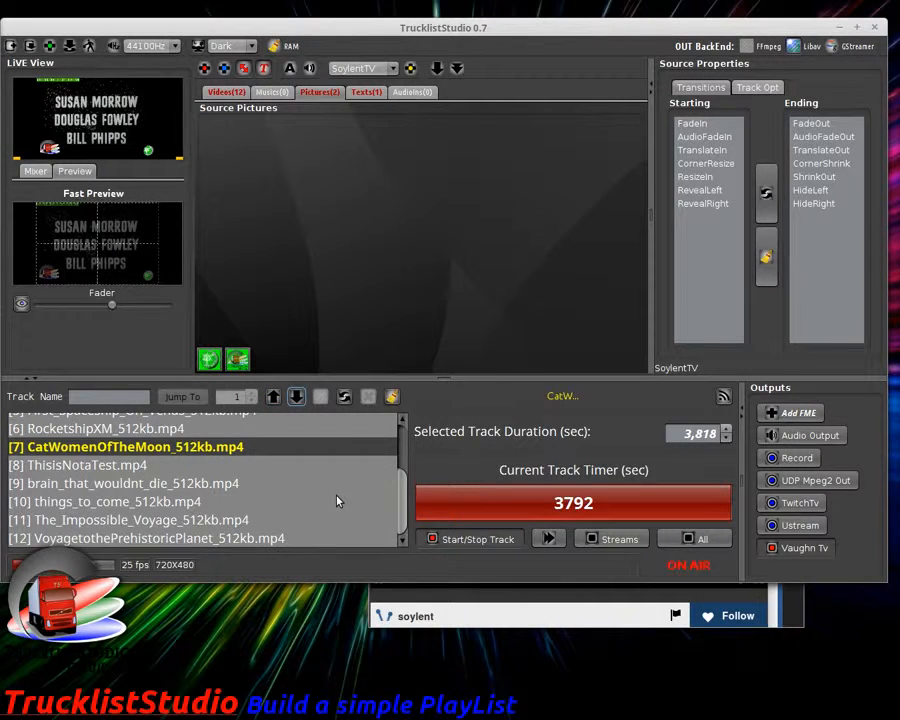
left_click(238, 97)
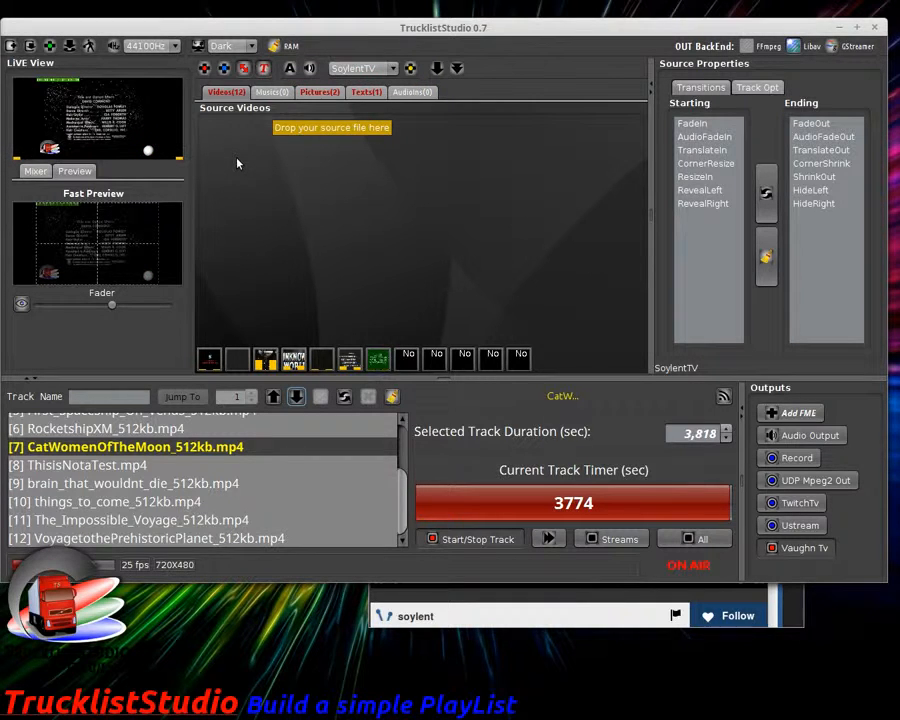
Step: Add royal_wedding_512kb.mp4 from Movies/Commedy as a 13th source and track, shifting its panel right
left_click(215, 93)
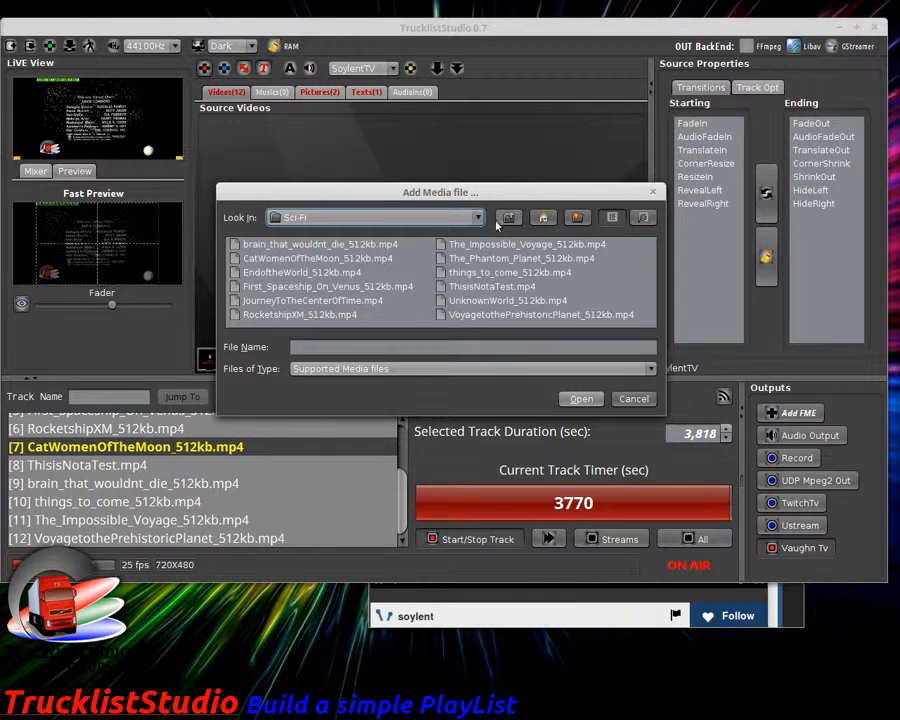
left_click(506, 219)
double_click(268, 245)
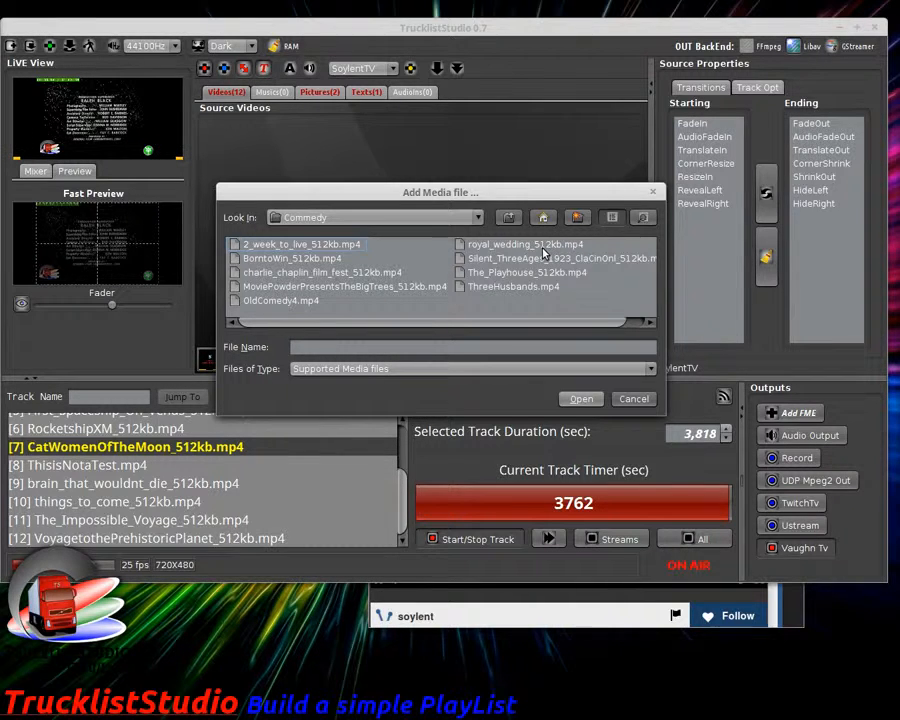
left_click(584, 402)
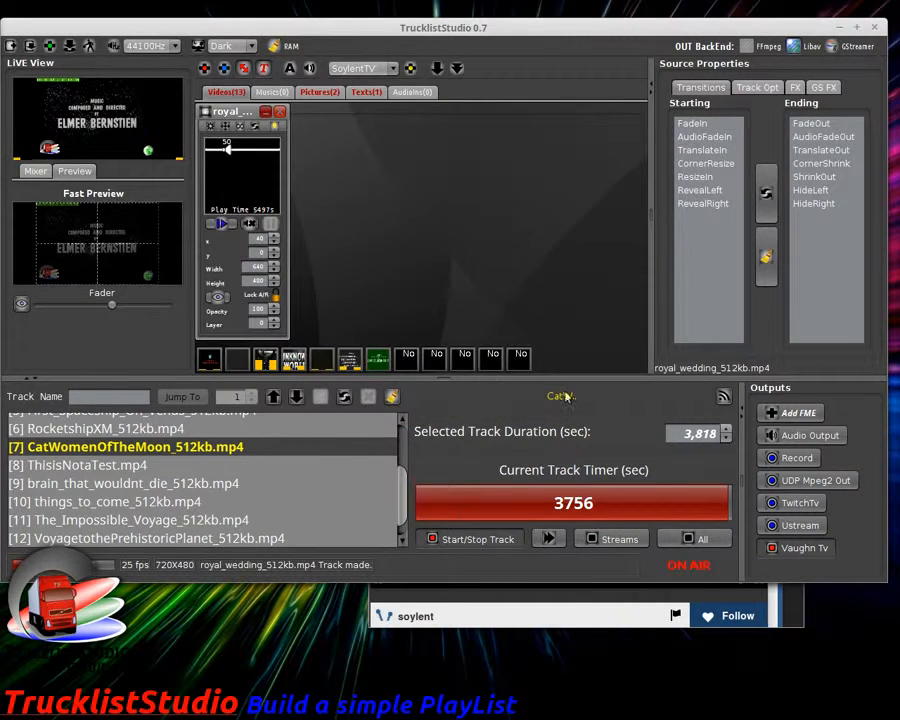
left_click_drag(248, 115, 597, 135)
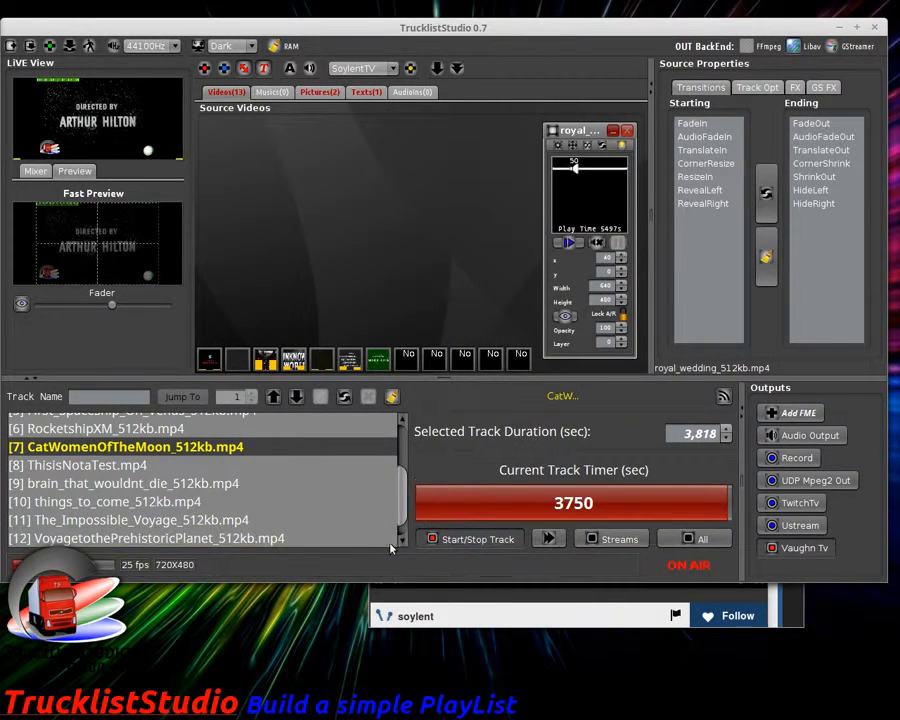
Step: Move royal_wedding_512kb.mp4 up to track 8 after CatWomenOfTheMoon and skip to it live
left_click(507, 615)
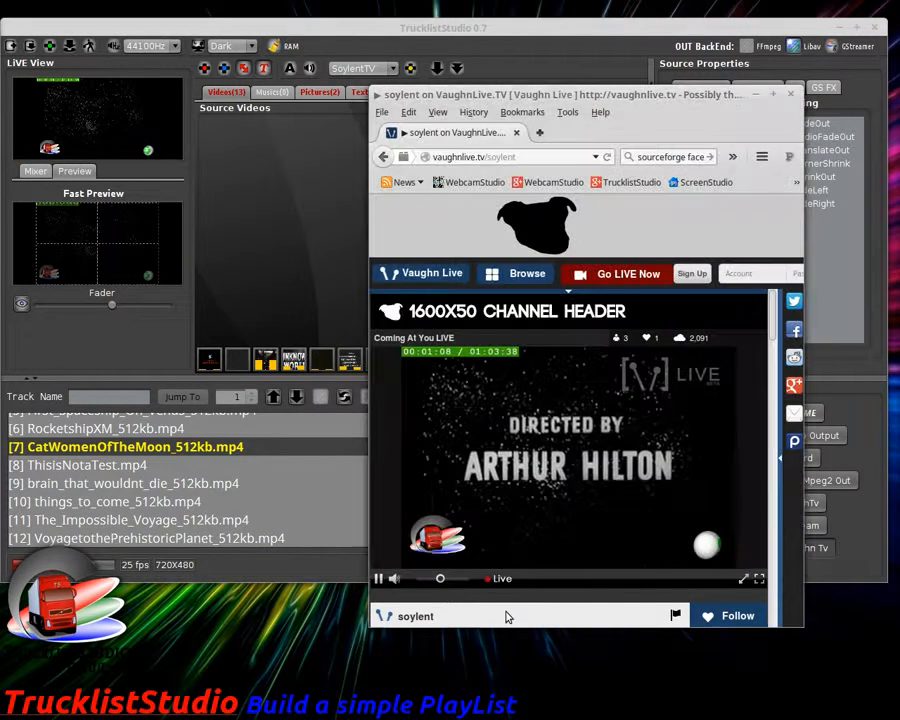
left_click(318, 238)
scroll(200, 520, "down", 1)
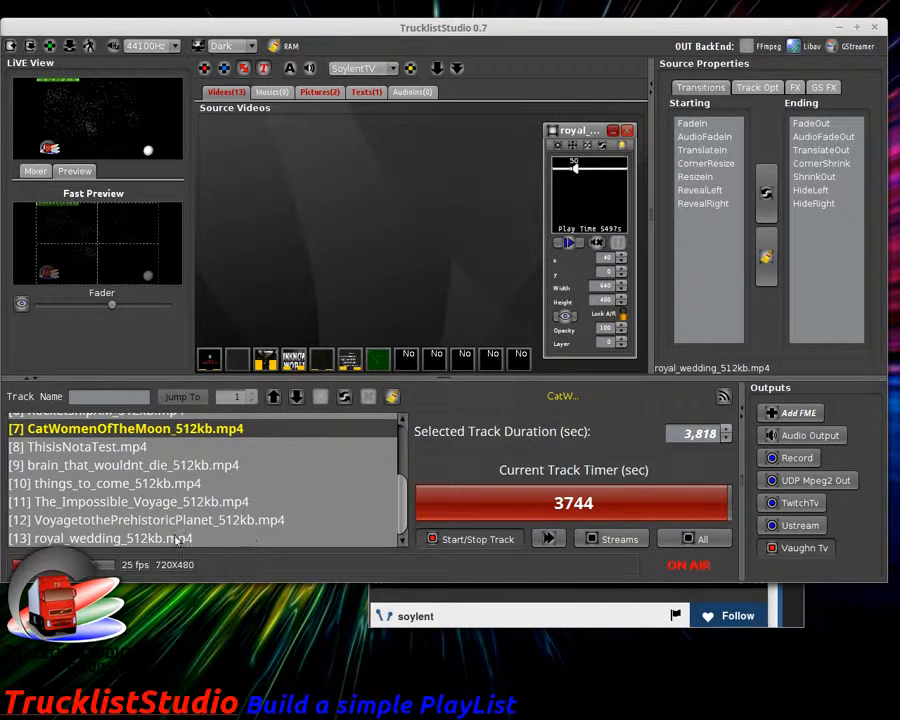
left_click(147, 539)
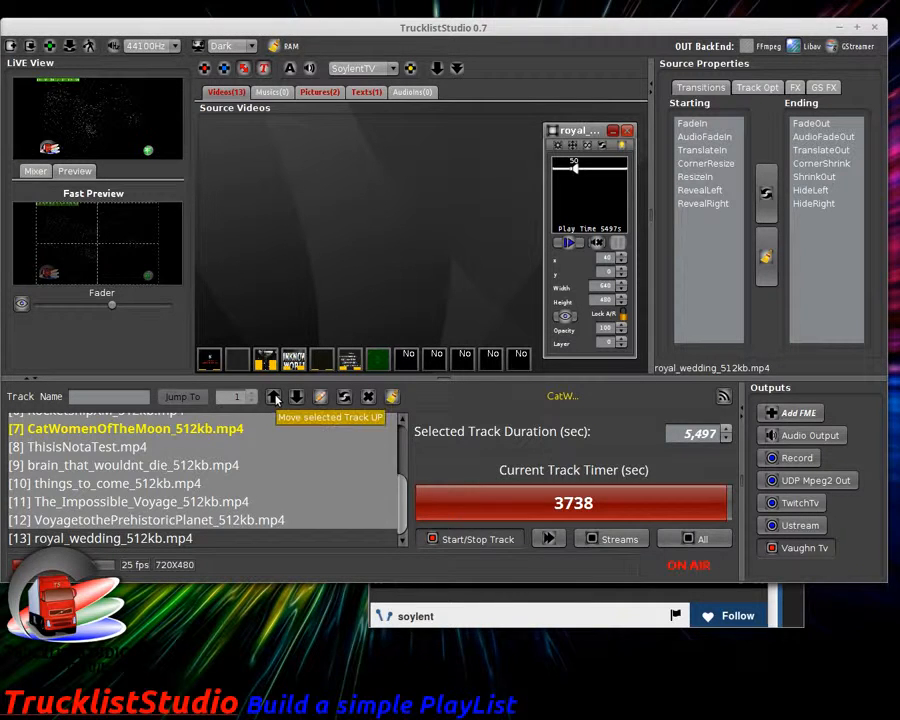
left_click(274, 398)
left_click(274, 398)
left_click(274, 398)
left_click(274, 398)
left_click(274, 398)
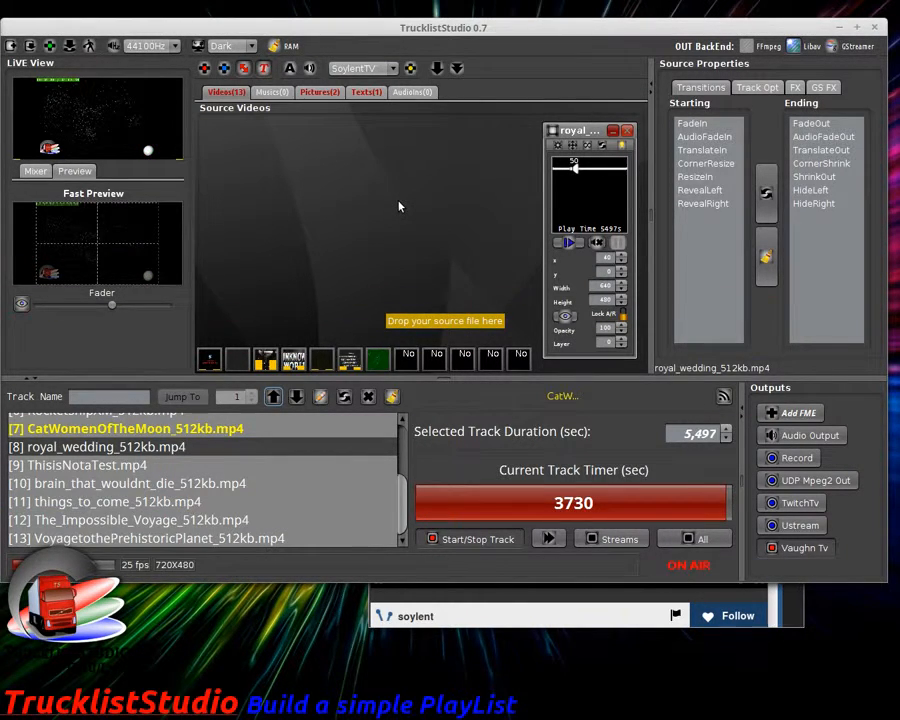
left_click(548, 540)
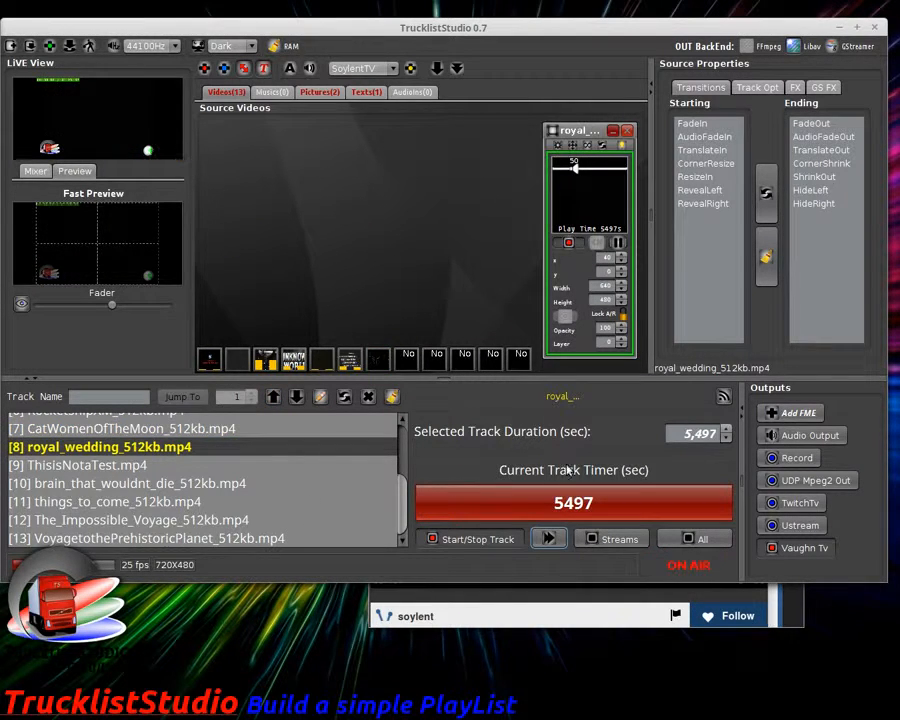
Step: Minimize the floating royal_wedding source panel into the thumbnail strip
left_click(614, 133)
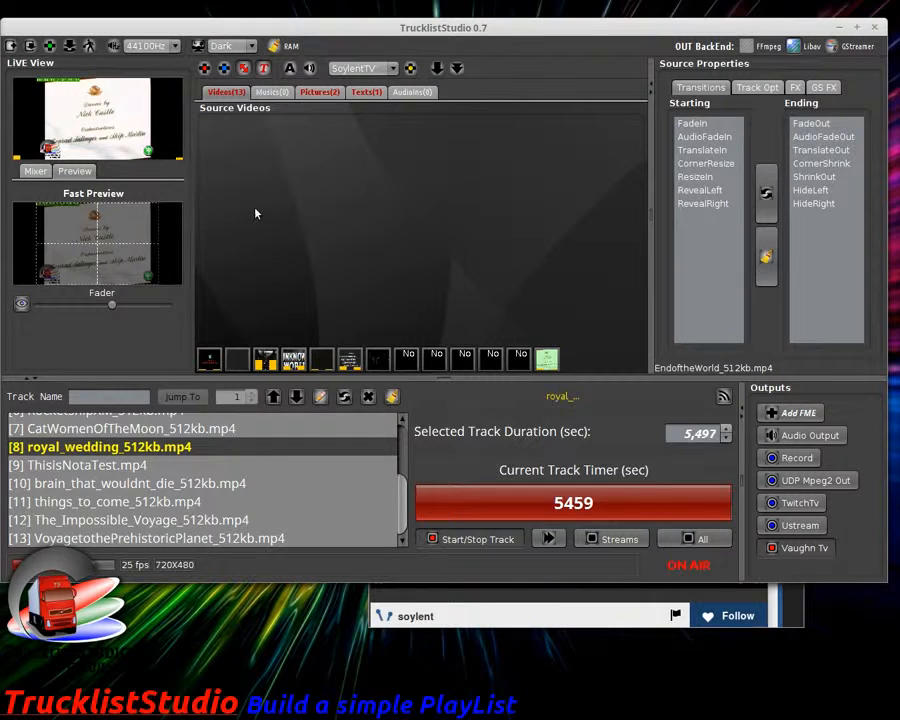
Step: Import the Movies/Noir folder's videos as tracks, raising the video sources to 22
left_click(223, 67)
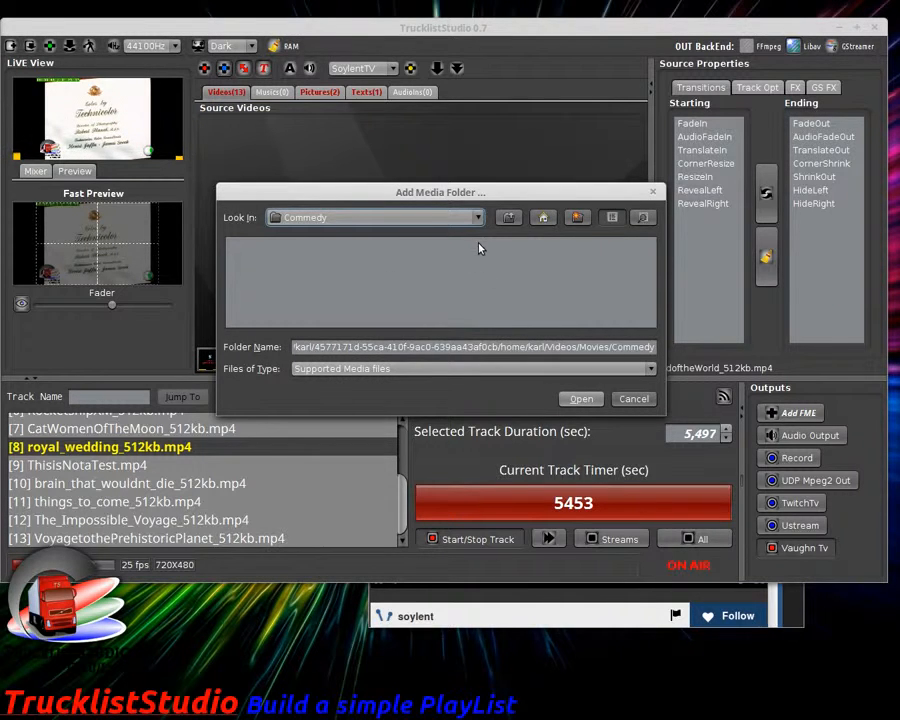
left_click(514, 218)
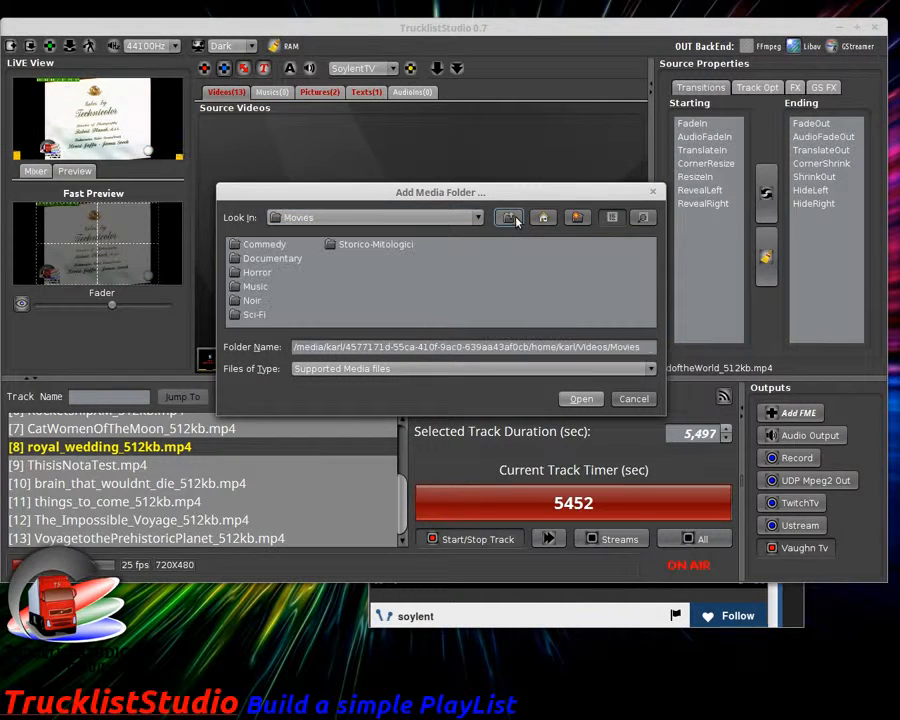
double_click(255, 287)
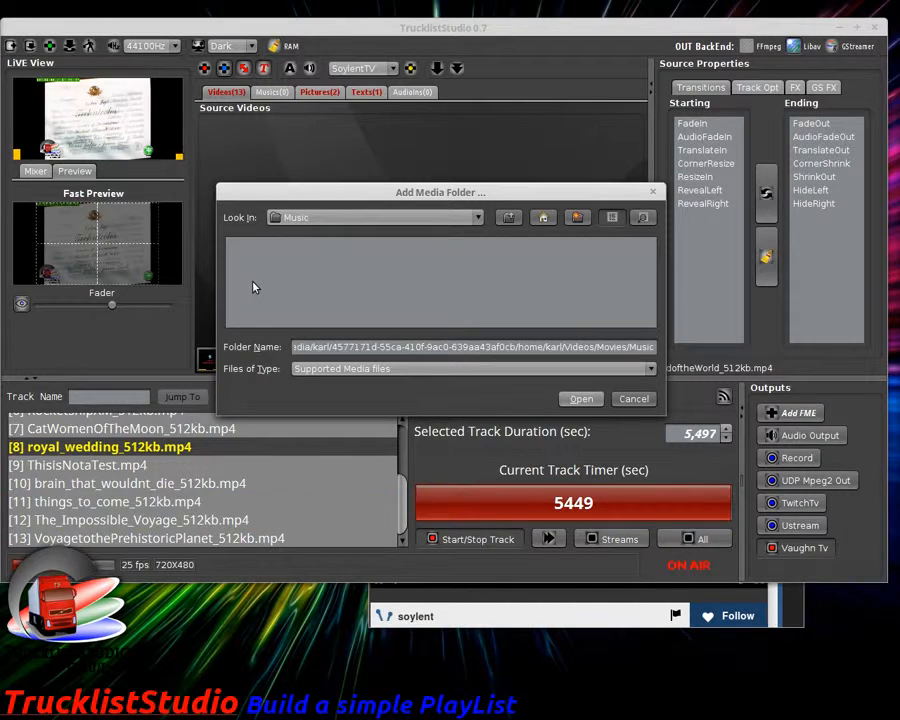
left_click(509, 218)
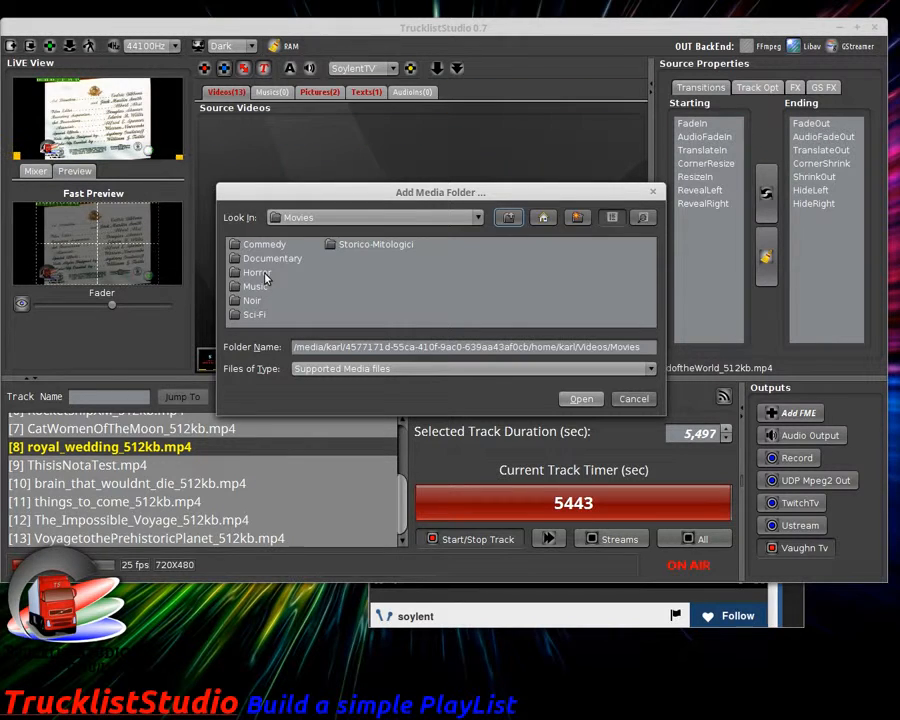
double_click(254, 301)
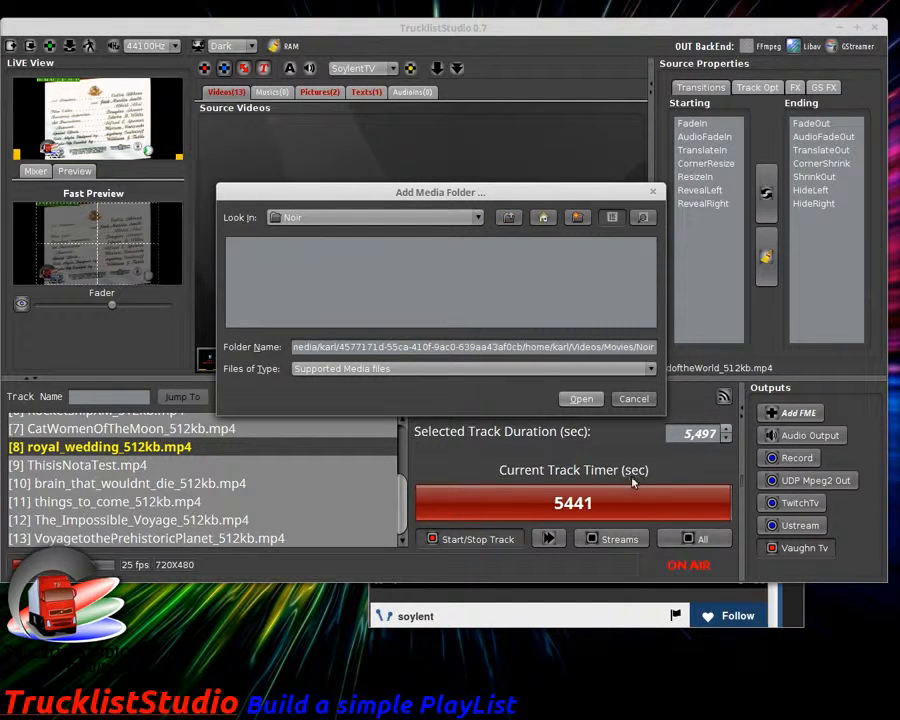
left_click(582, 400)
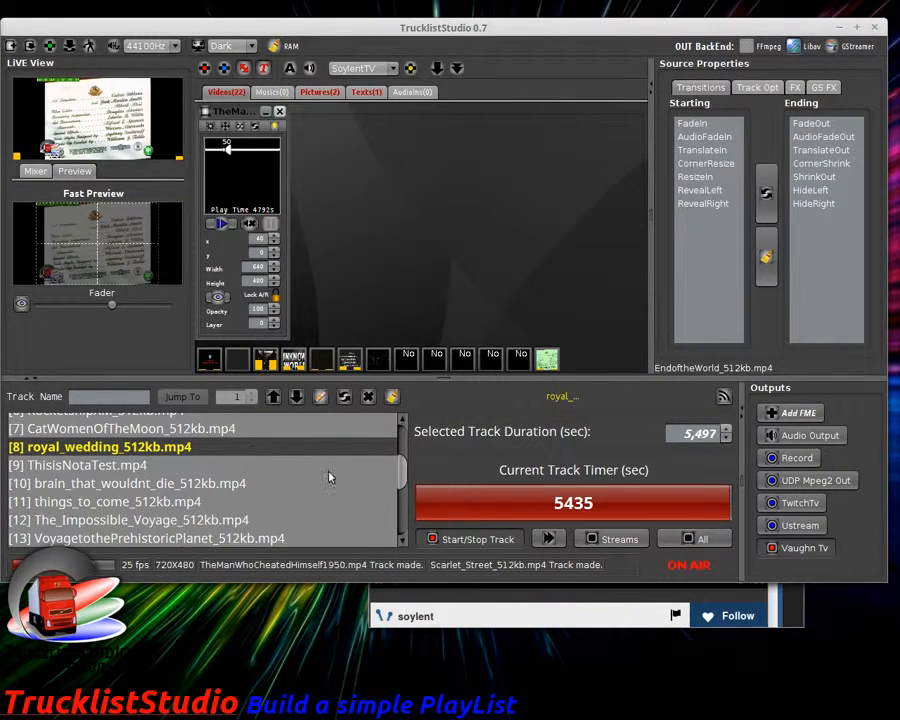
scroll(354, 537, "down", 1)
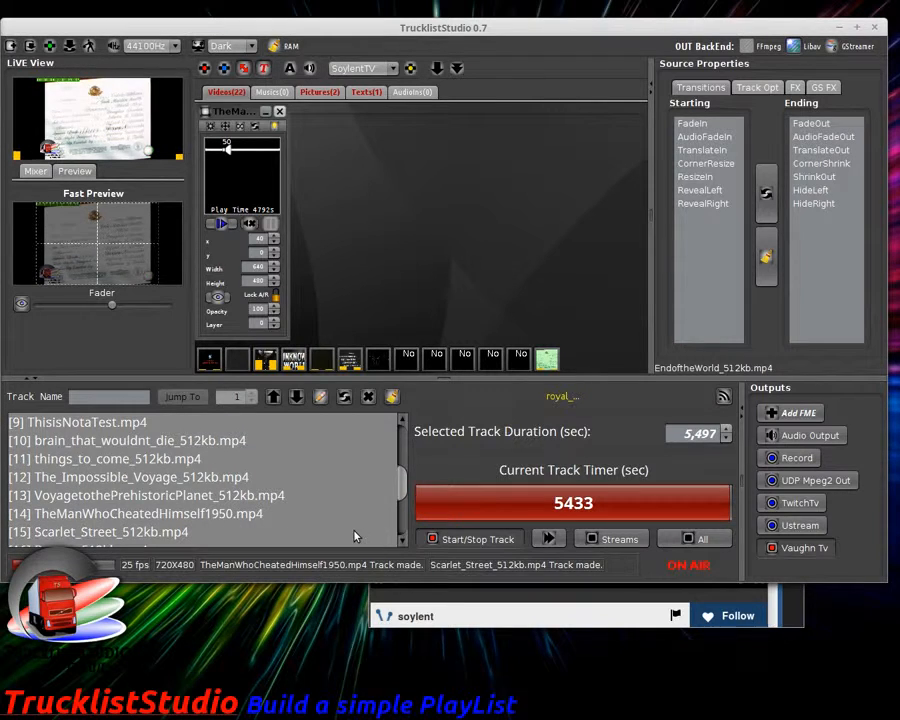
left_click(120, 496)
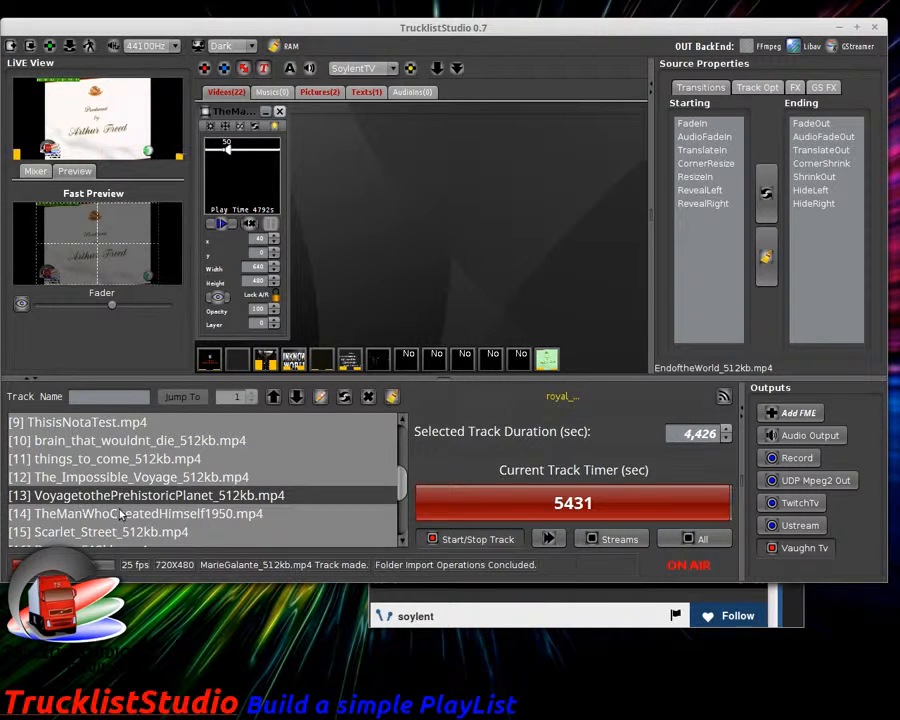
scroll(120, 513, "down", 1)
scroll(174, 510, "down", 1)
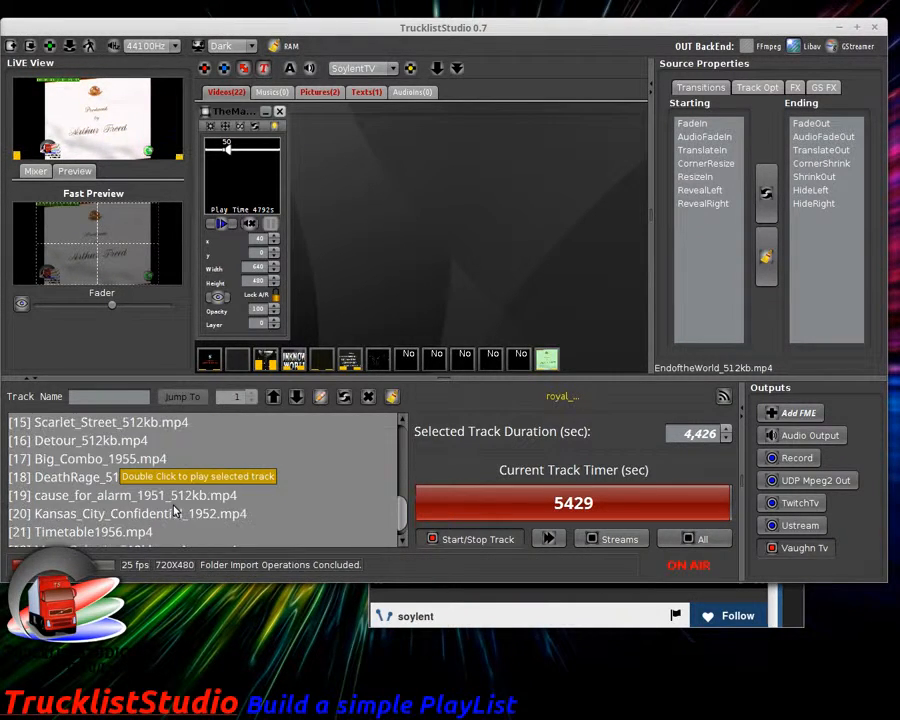
scroll(174, 511, "down", 1)
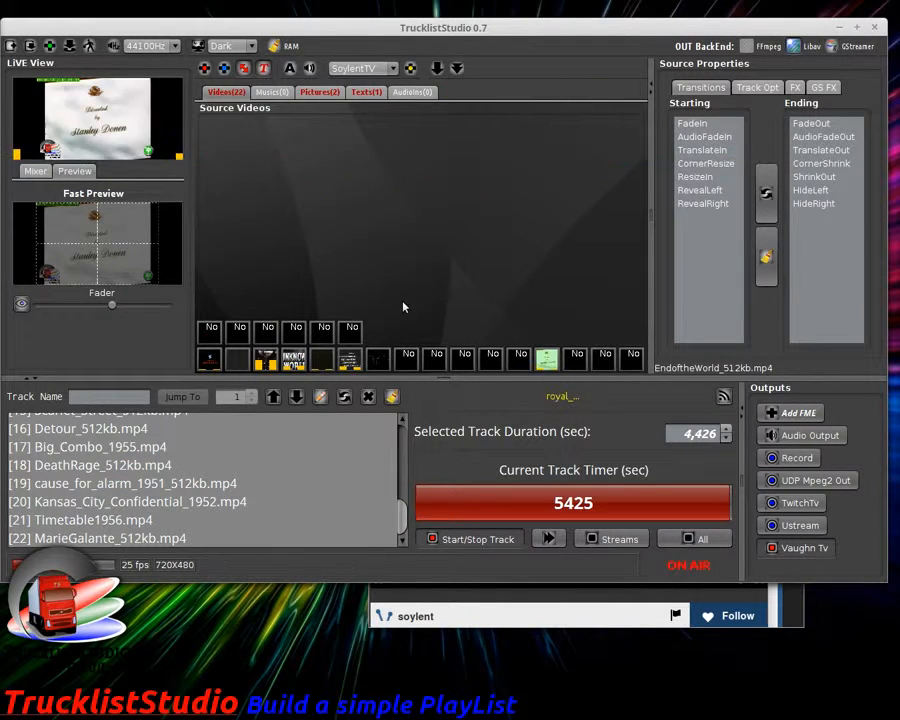
double_click(179, 486)
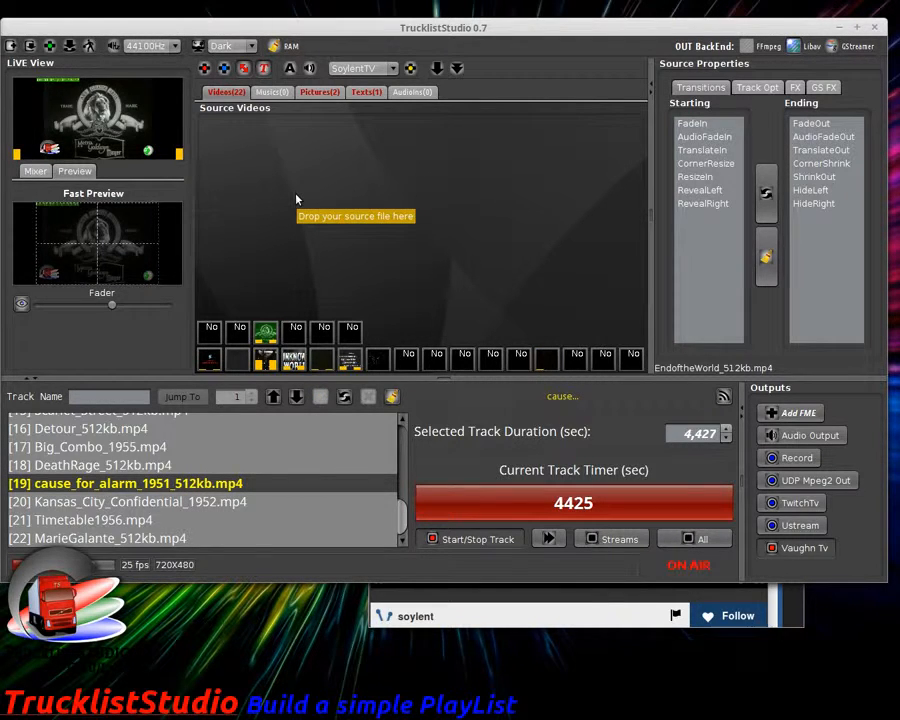
left_click(266, 331)
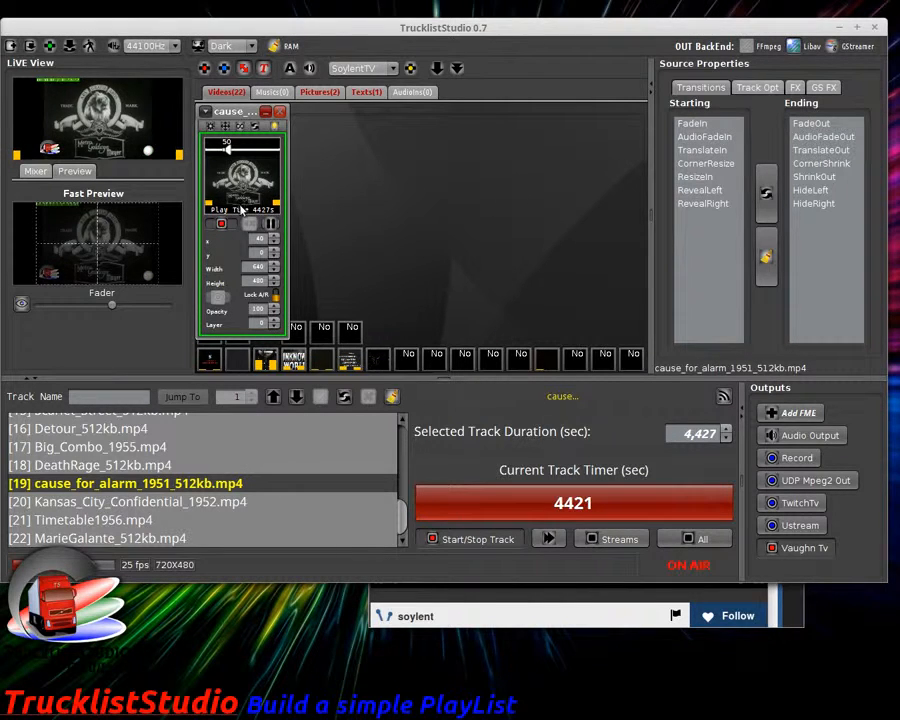
left_click(268, 114)
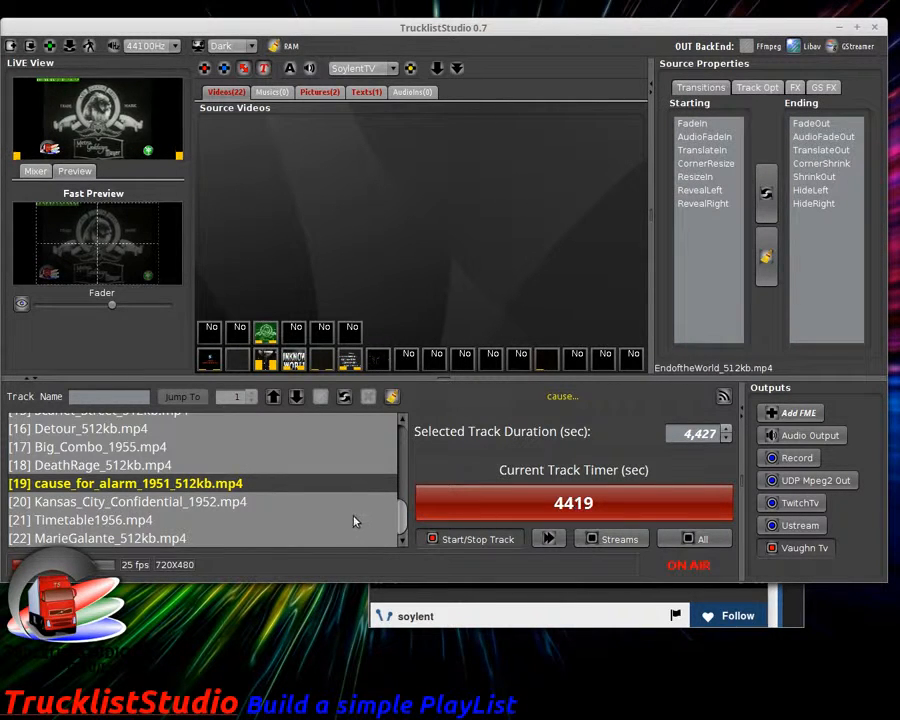
scroll(352, 517, "up", 5)
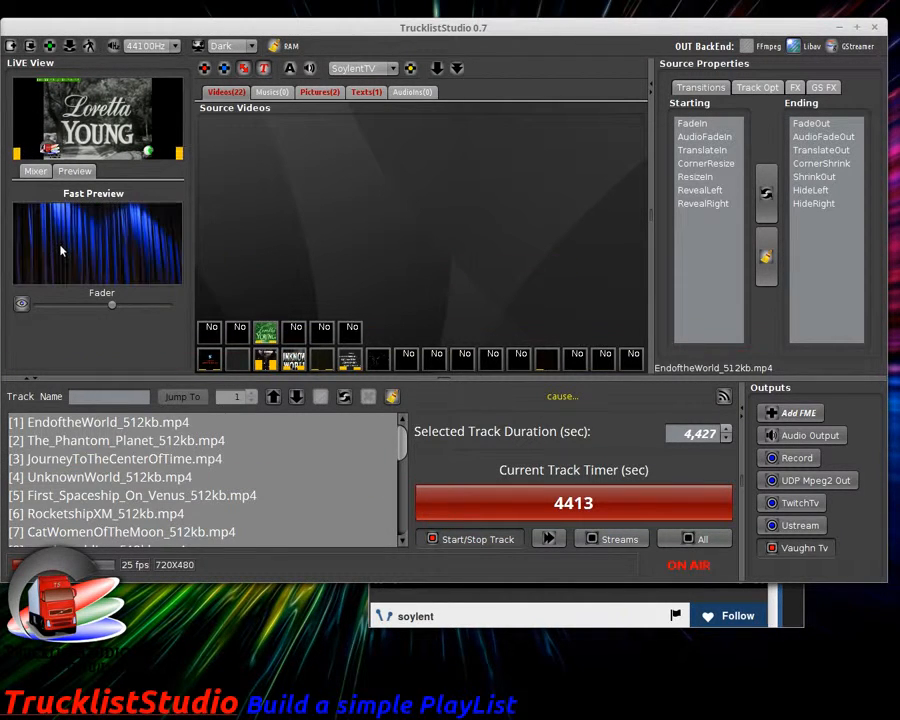
Step: Select DeathRage_512kb.mp4 in the Mixer track list and move it up six places
left_click(36, 171)
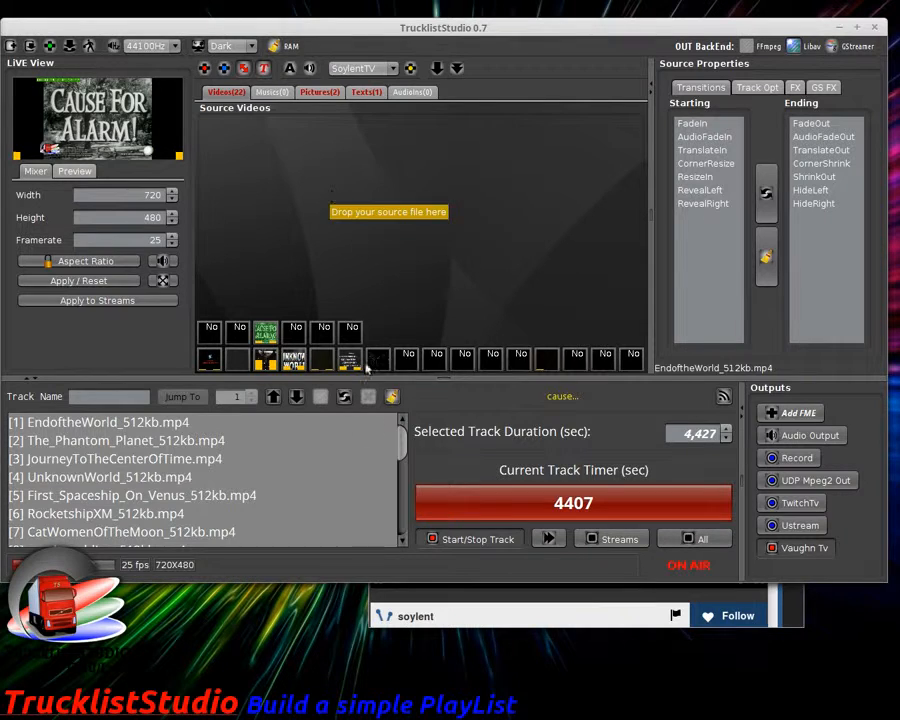
scroll(270, 514, "down", 4)
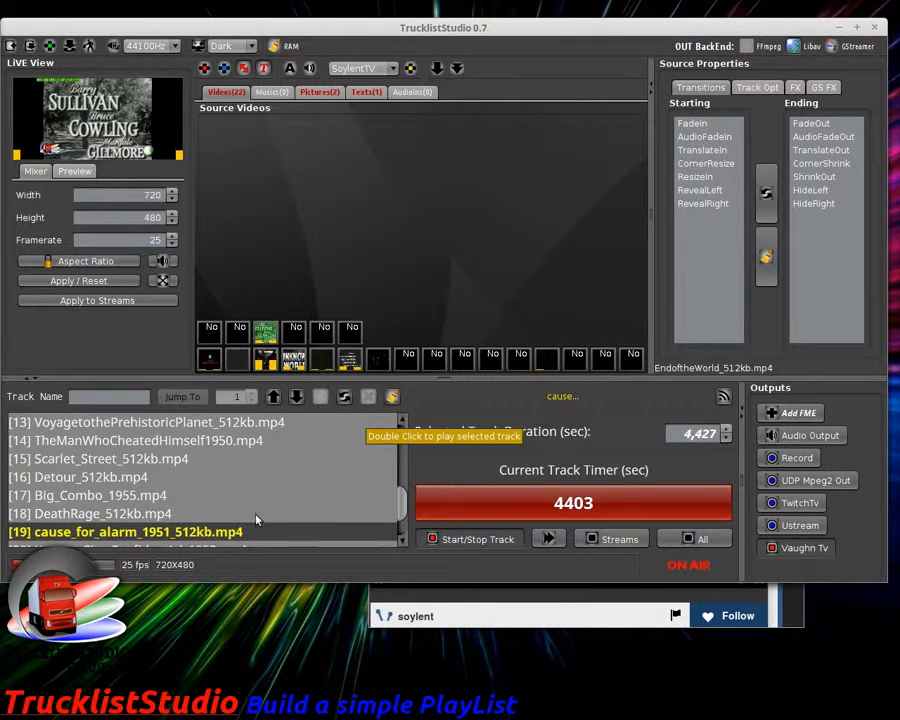
left_click(256, 515)
left_click(273, 397)
left_click(273, 397)
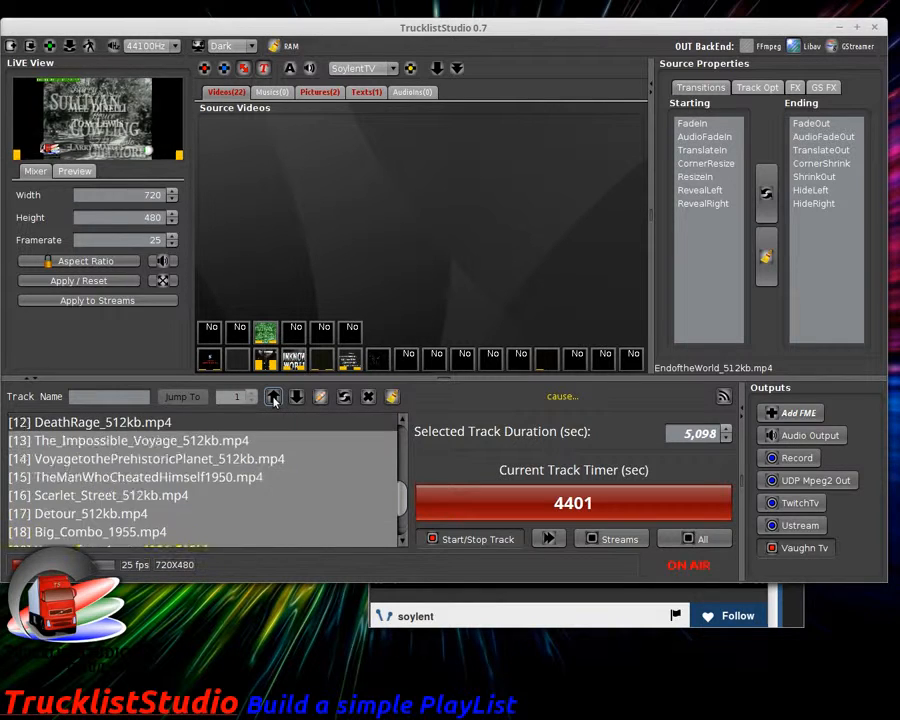
left_click(273, 397)
left_click(273, 397)
left_click(273, 397)
left_click(273, 397)
left_click(273, 397)
left_click(273, 397)
left_click(273, 397)
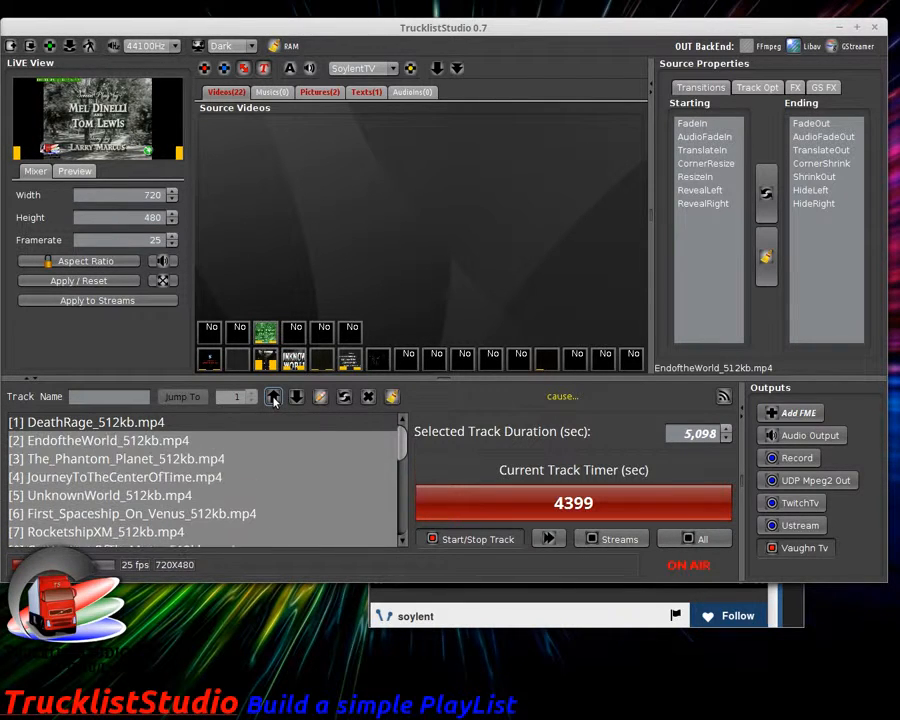
Step: Nudge DeathRage down two places and back up, leaving it at track 3 after The_Phantom_Planet
left_click(296, 397)
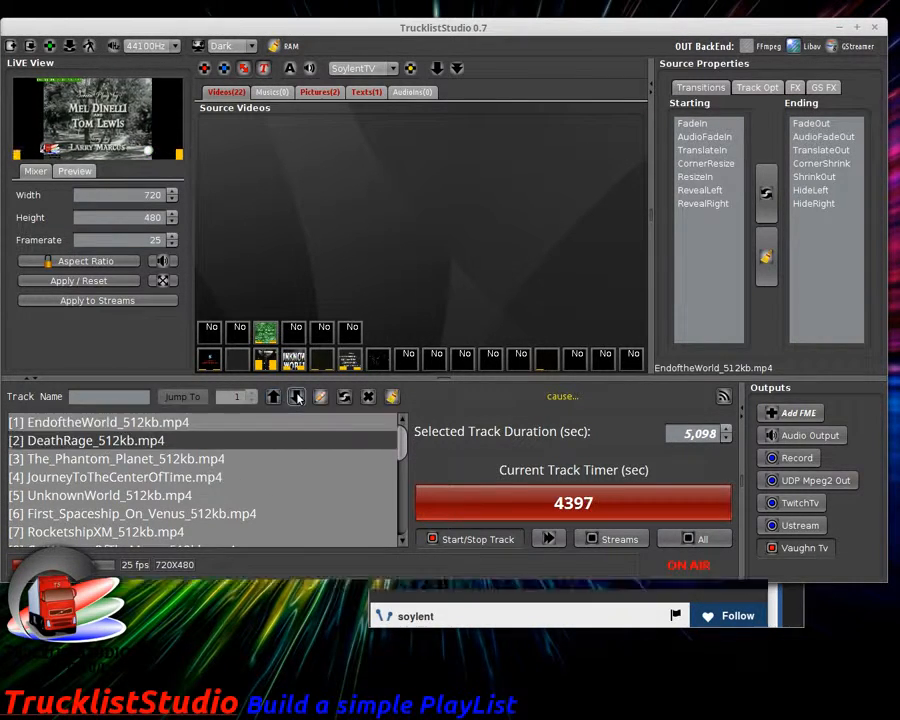
left_click(296, 397)
left_click(296, 397)
left_click(296, 397)
left_click(276, 397)
left_click(276, 397)
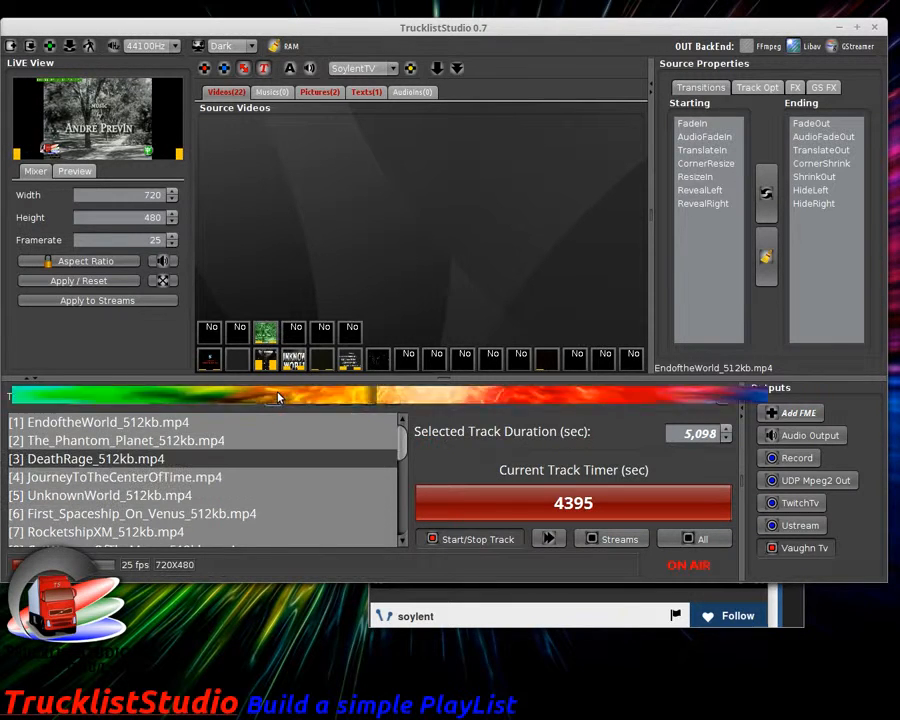
left_click(276, 397)
left_click(276, 397)
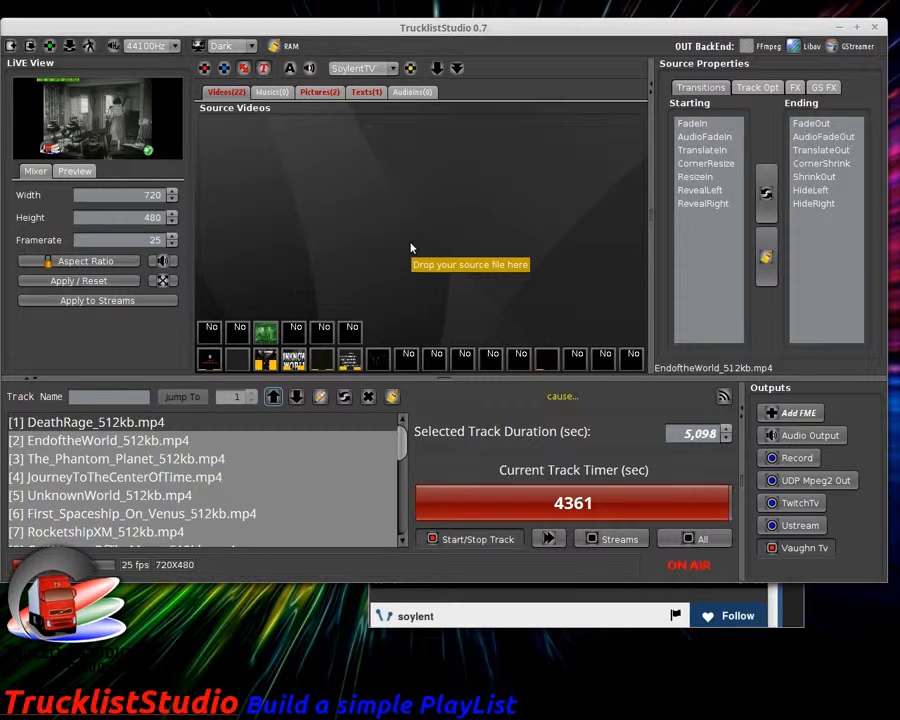
Step: Switch broadcasting from the Vaughn Tv output to Ustream, keeping the Vaughn Live page visible
left_click(561, 606)
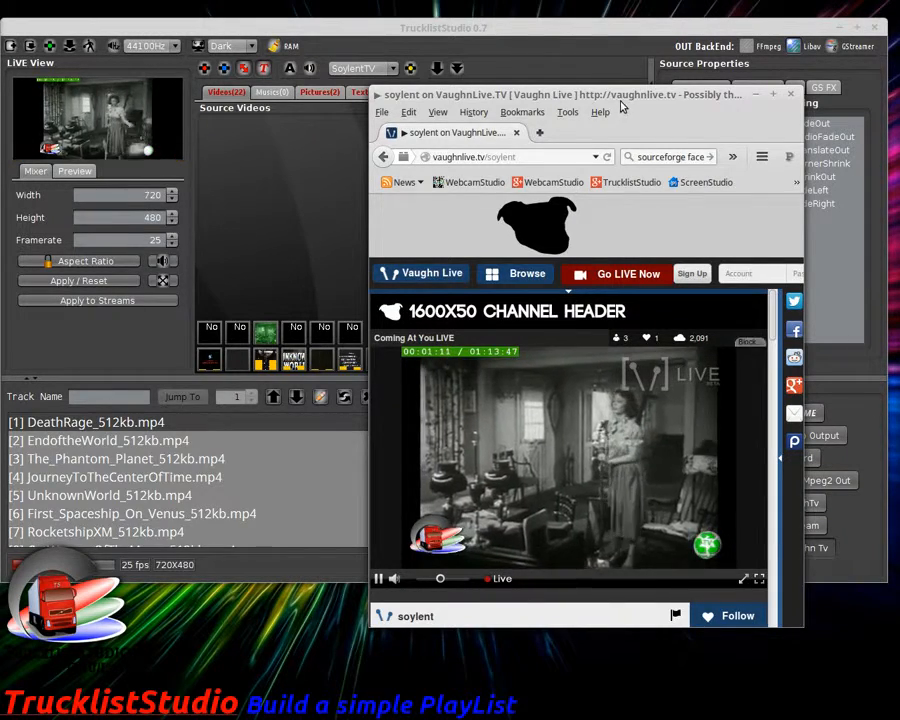
left_click_drag(632, 93, 386, 99)
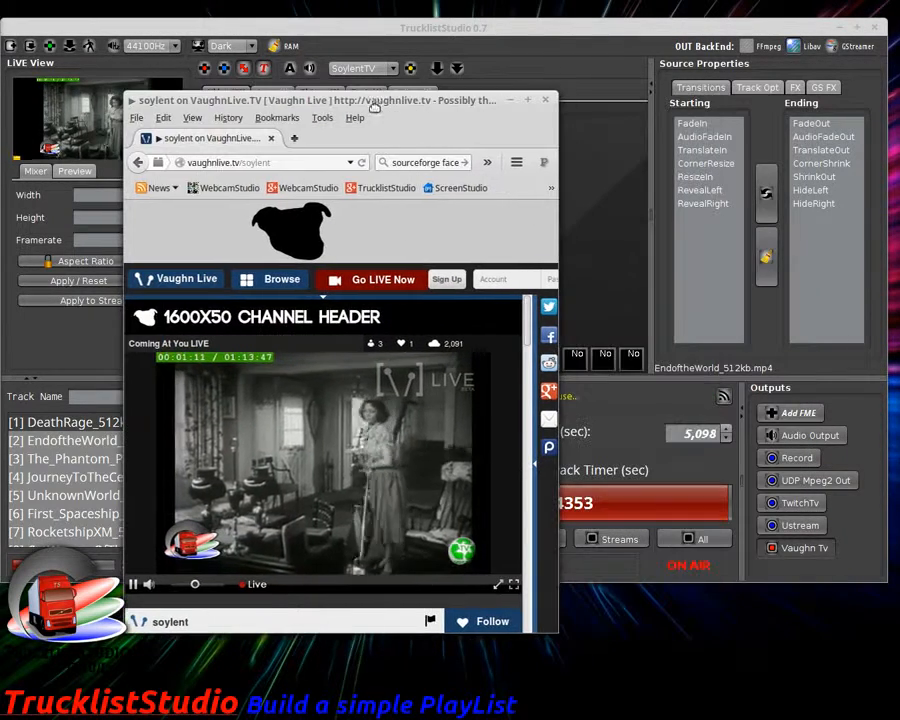
left_click(804, 549)
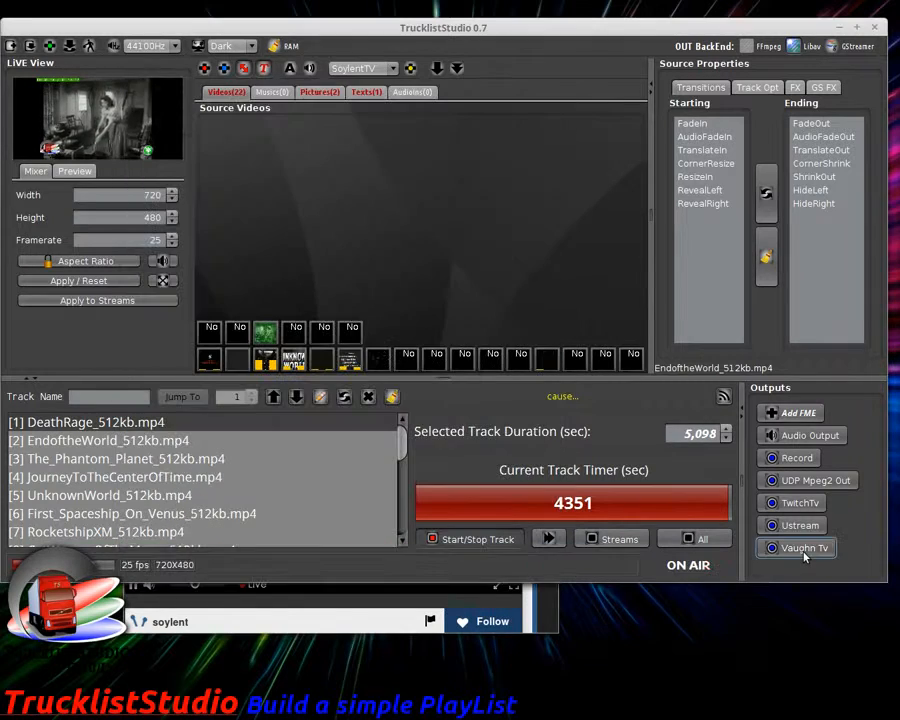
left_click(395, 628)
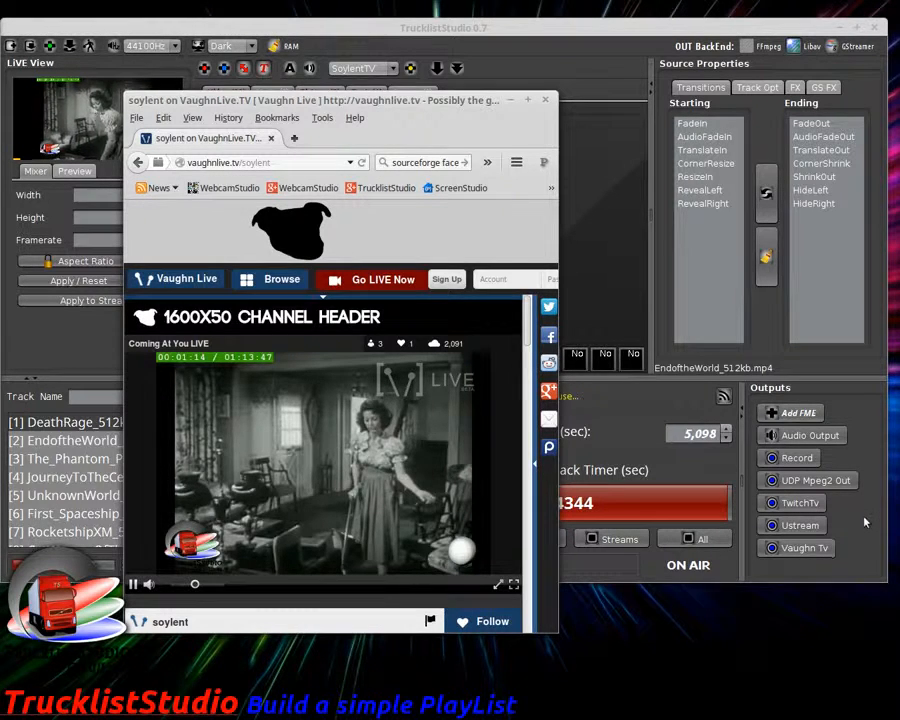
left_click(802, 527)
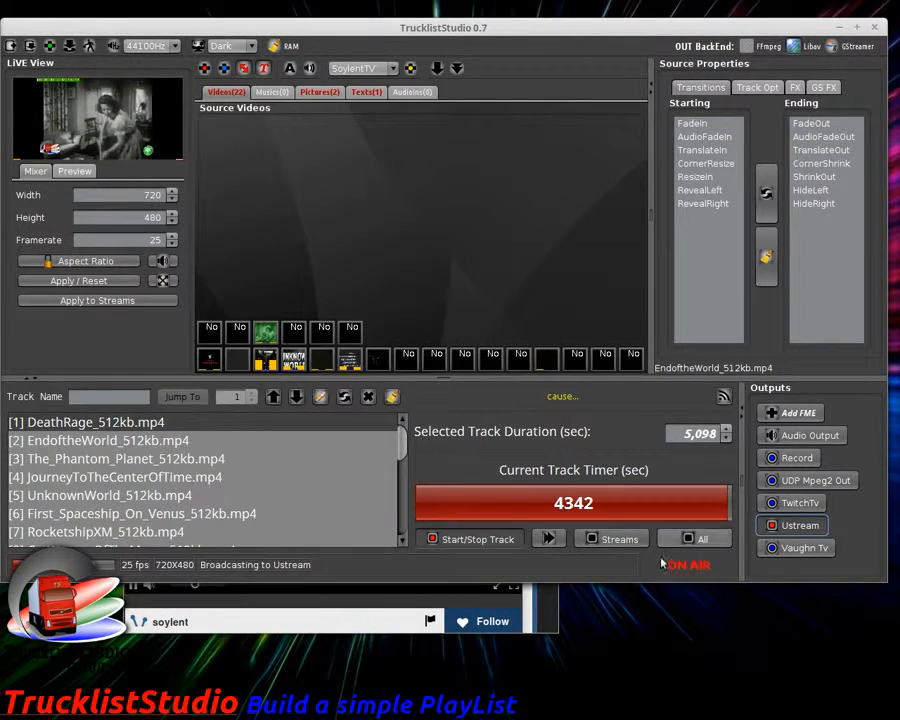
left_click(377, 628)
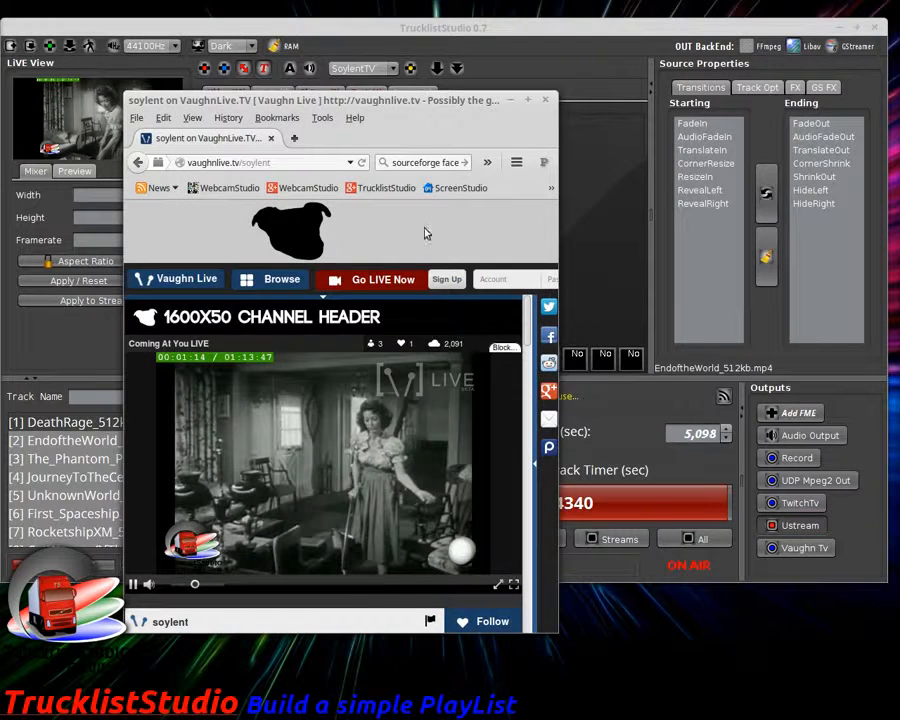
Step: Load the Soylent TV Ustream channel from the bookmarks to confirm the film is live
left_click(551, 187)
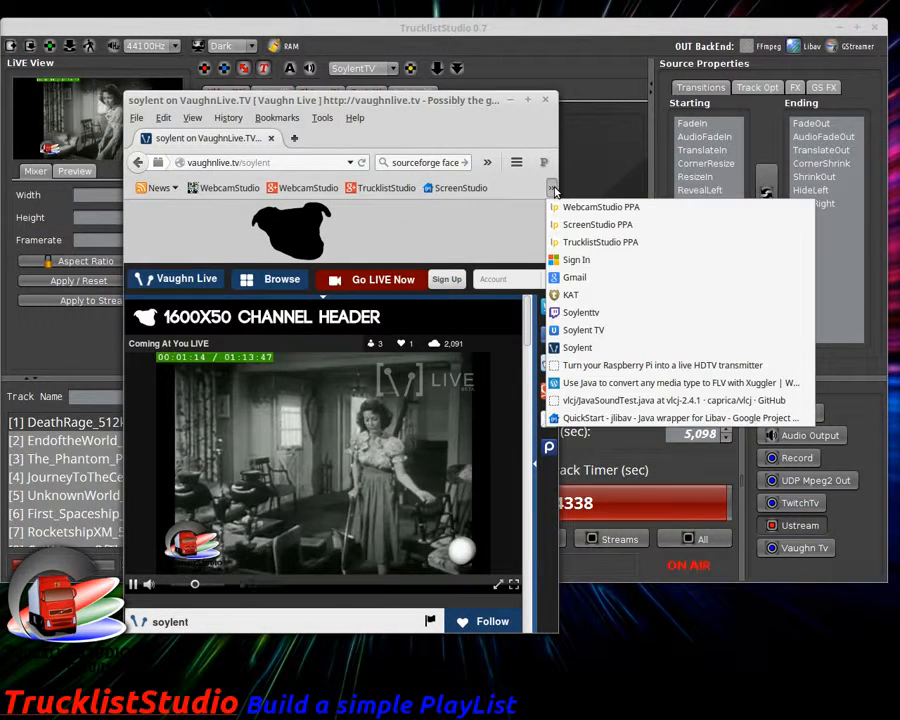
left_click(590, 331)
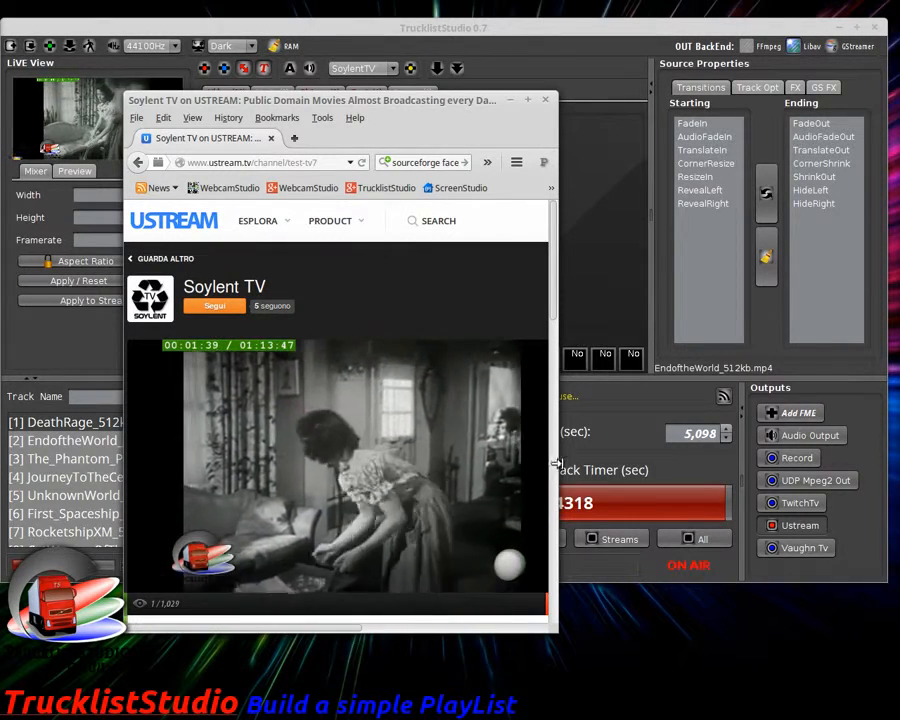
left_click_drag(558, 480, 580, 480)
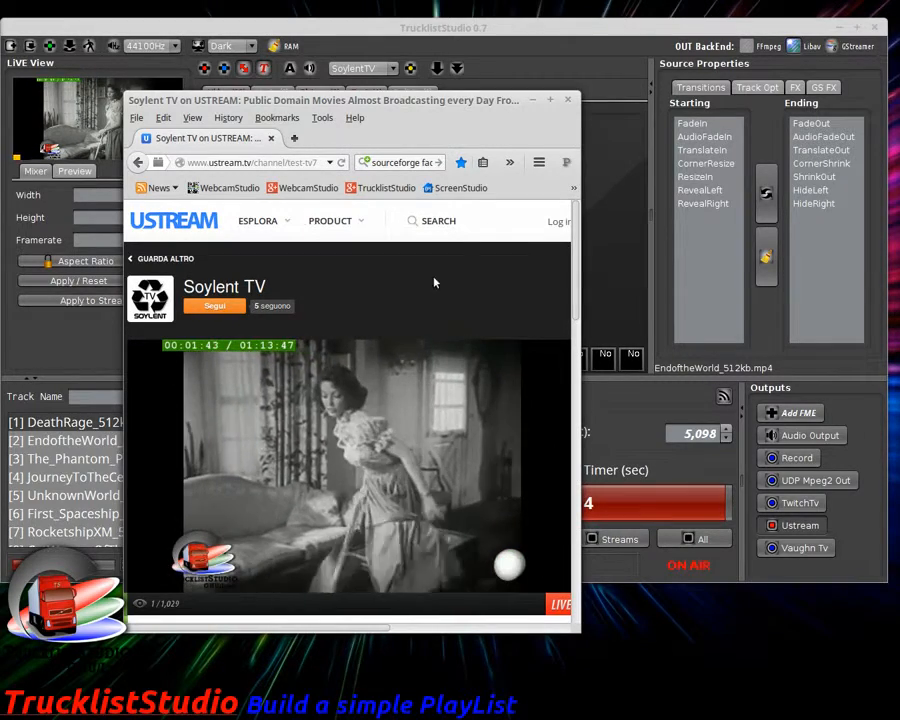
left_click_drag(381, 100, 420, 116)
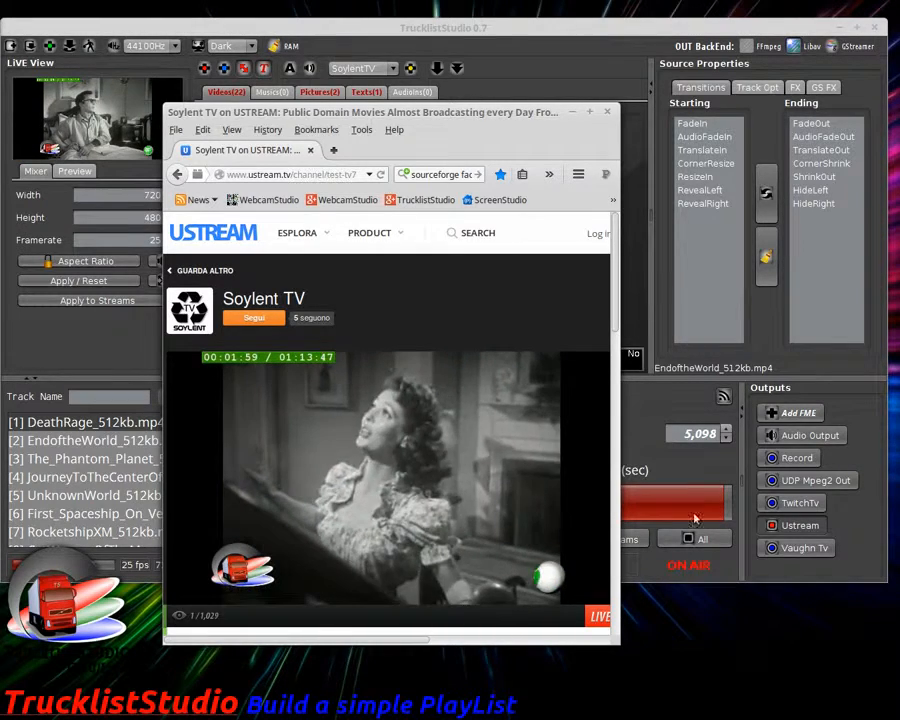
Step: Stop the Ustream output so the channel page shows its off-air slate
left_click(787, 531)
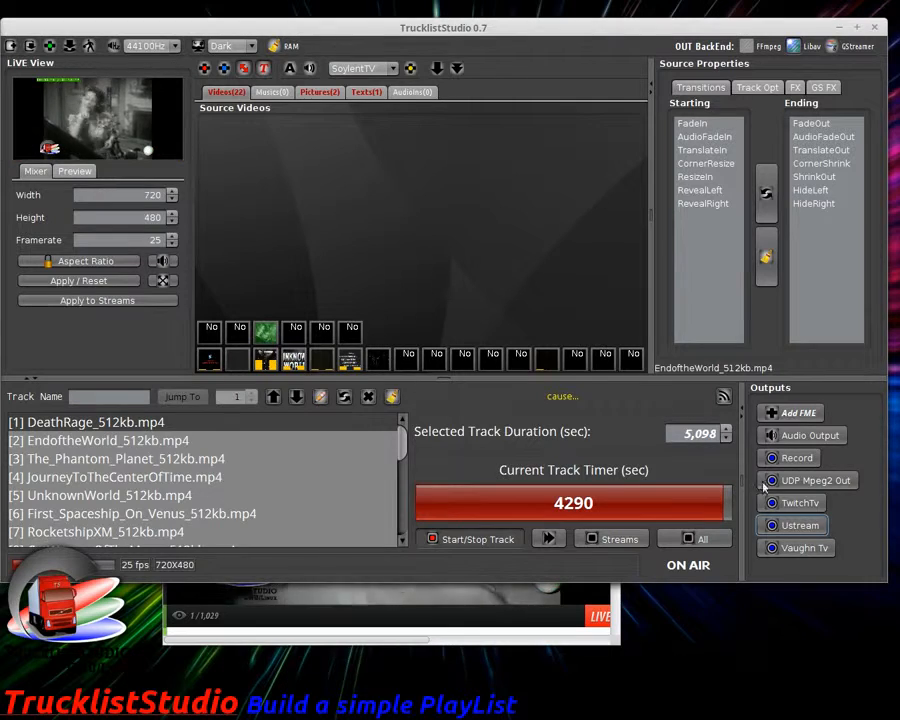
left_click(542, 638)
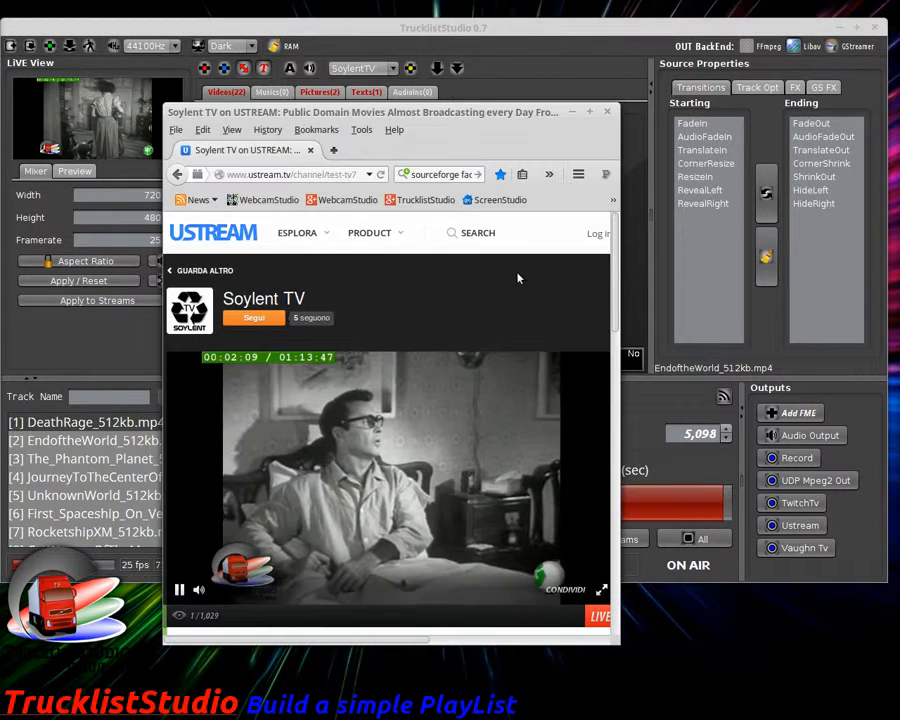
left_click(613, 200)
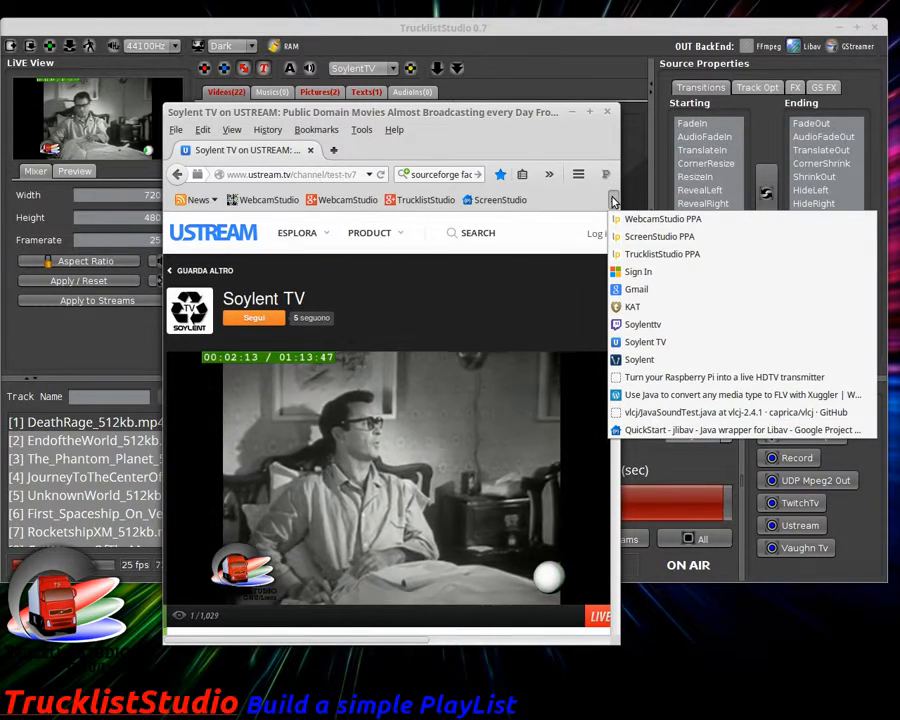
Step: Load the Soylenttv Twitch channel page and start broadcasting to the TwitchTv output
left_click(638, 325)
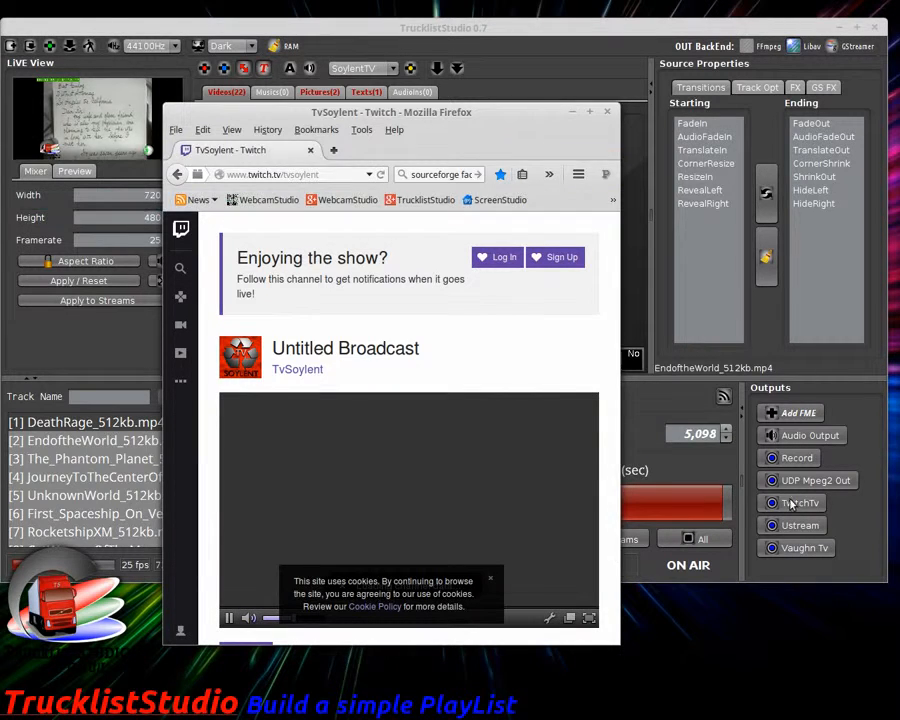
left_click(491, 579)
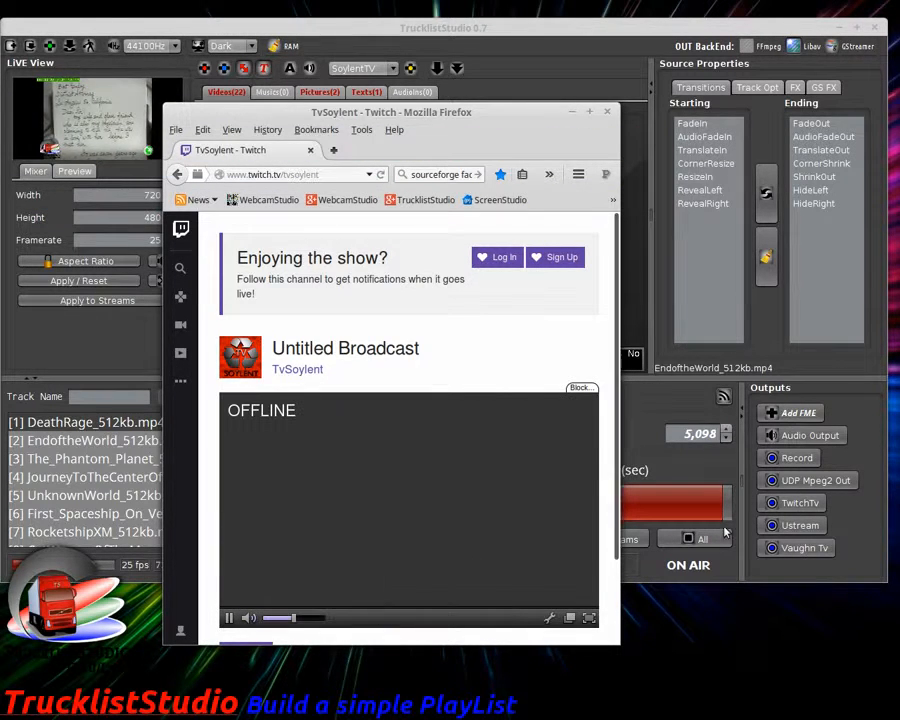
left_click(790, 503)
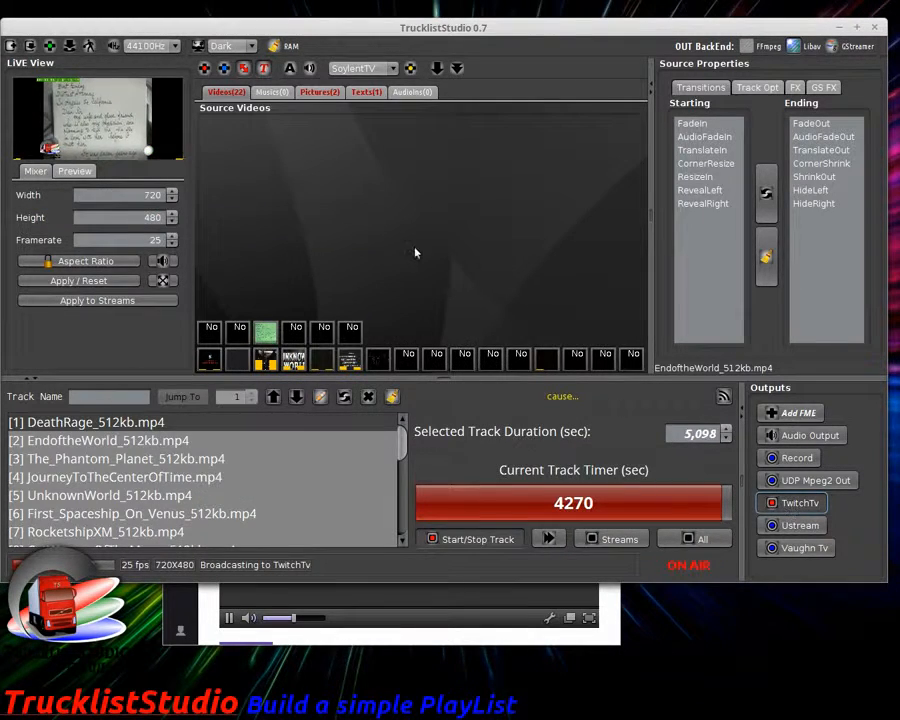
left_click(594, 646)
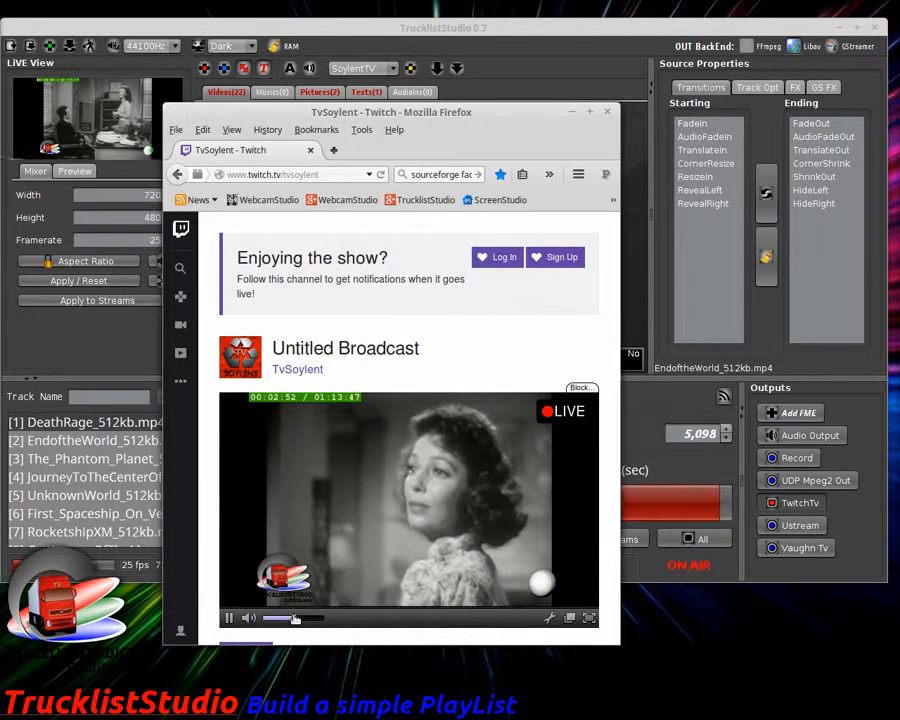
Step: Turn up the Twitch player volume to check the live stream, then minimize Firefox
left_click_drag(297, 620, 316, 619)
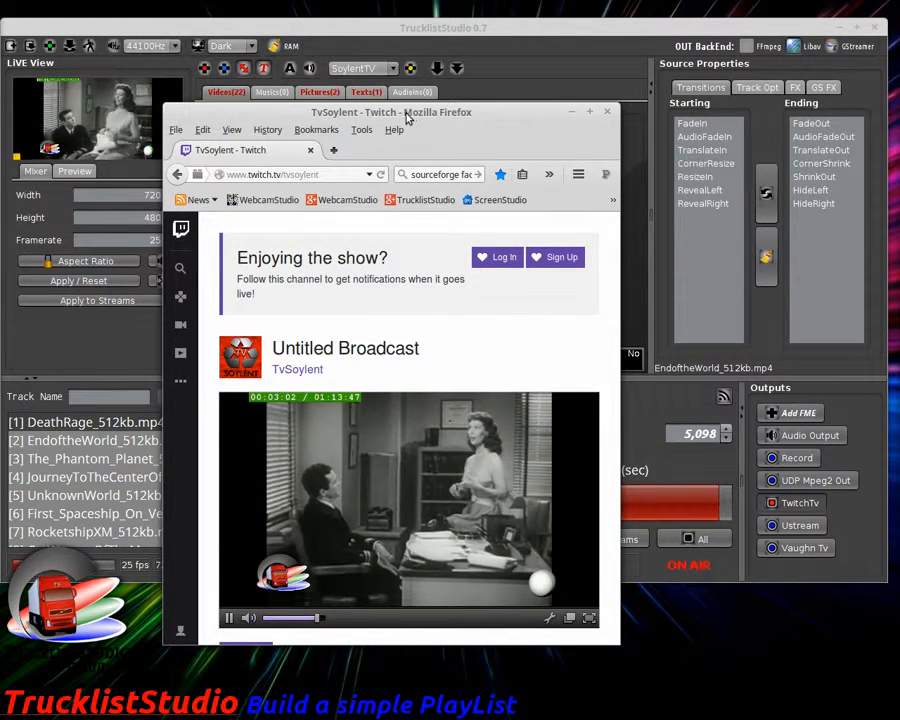
left_click_drag(407, 118, 469, 127)
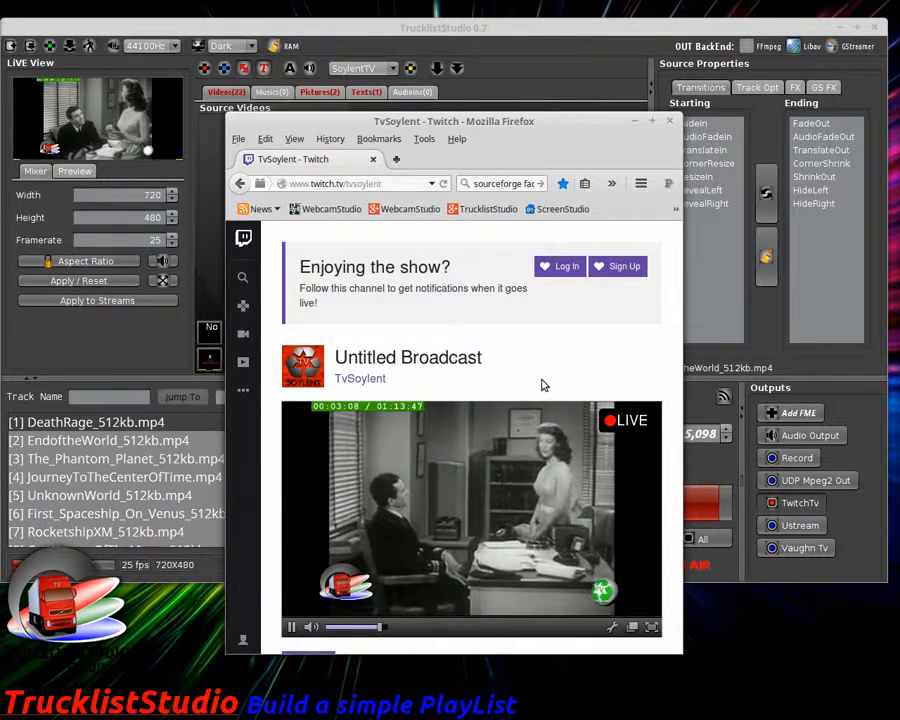
left_click(809, 507)
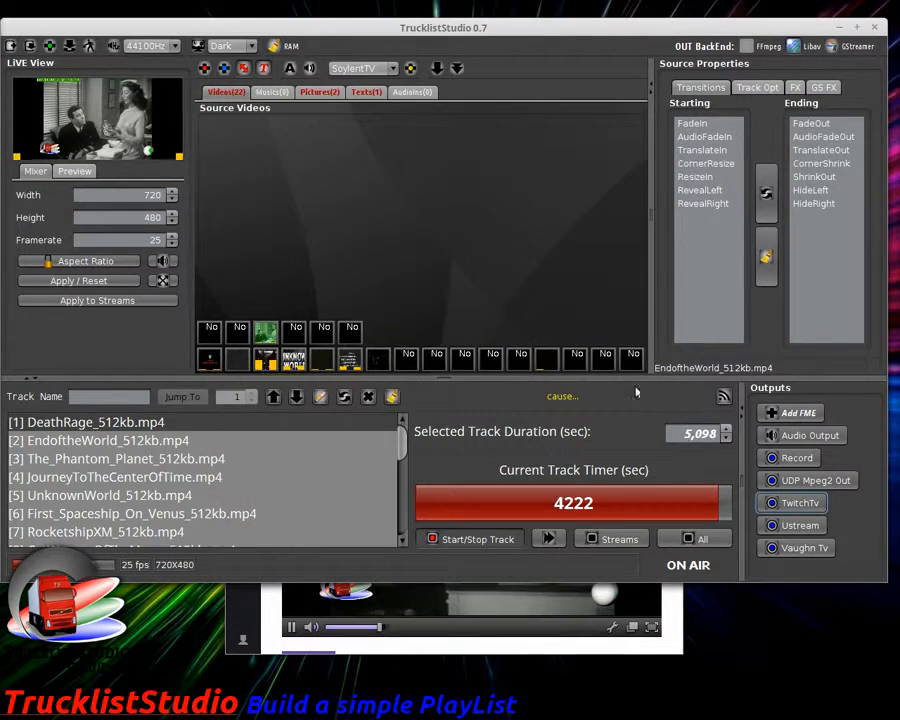
left_click(630, 650)
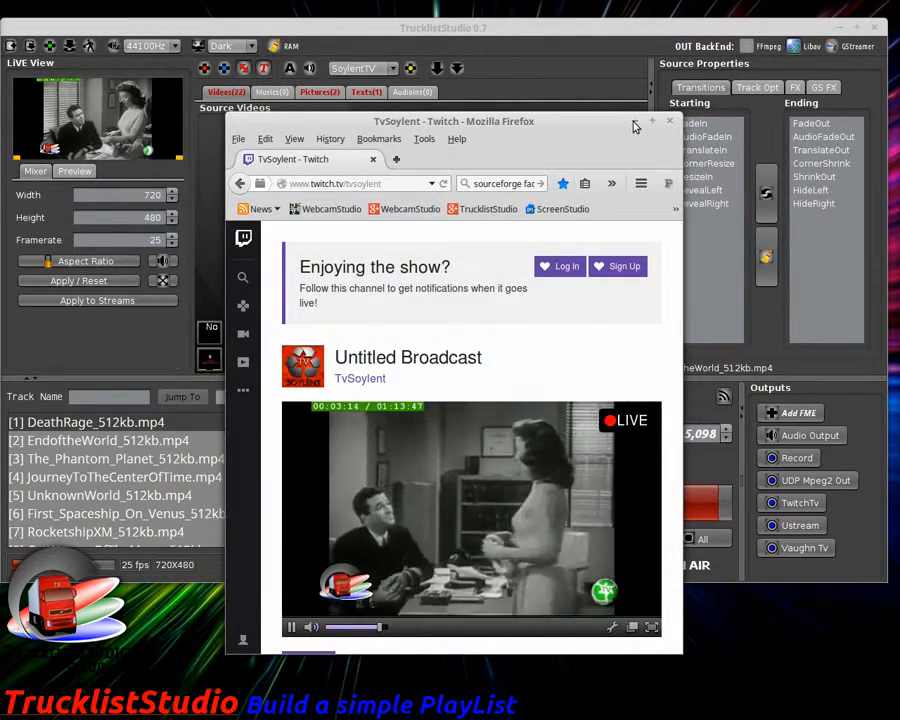
left_click(650, 122)
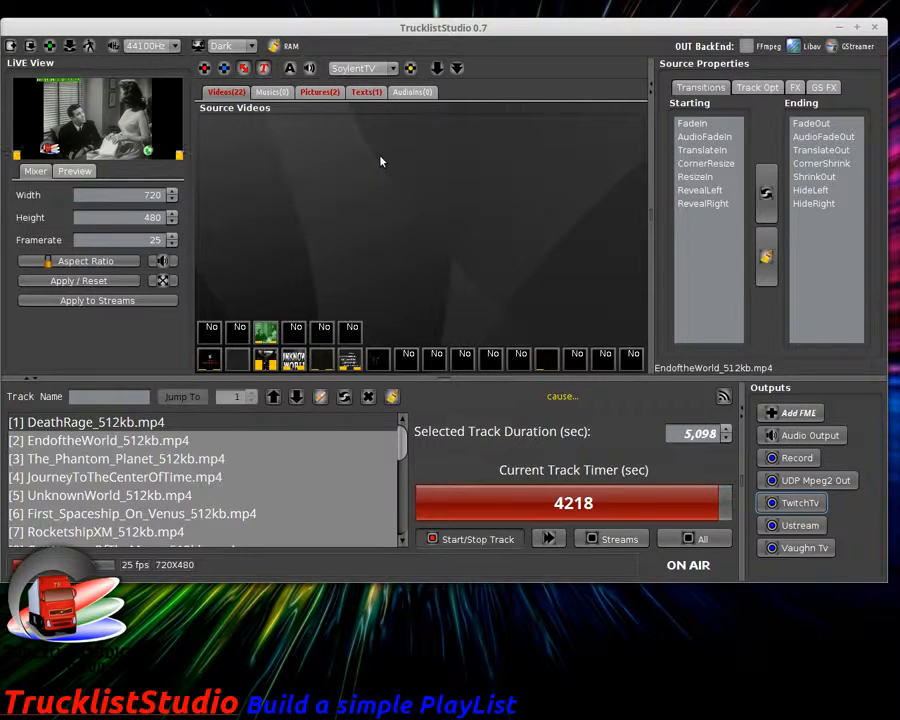
scroll(260, 464, "down", 3)
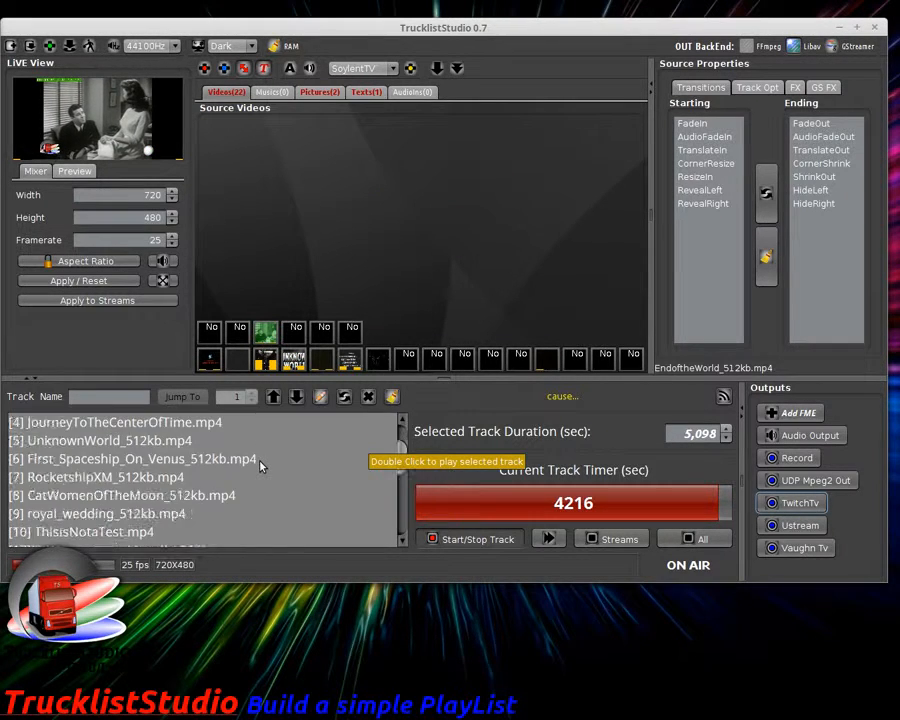
scroll(260, 464, "up", 3)
scroll(260, 464, "down", 5)
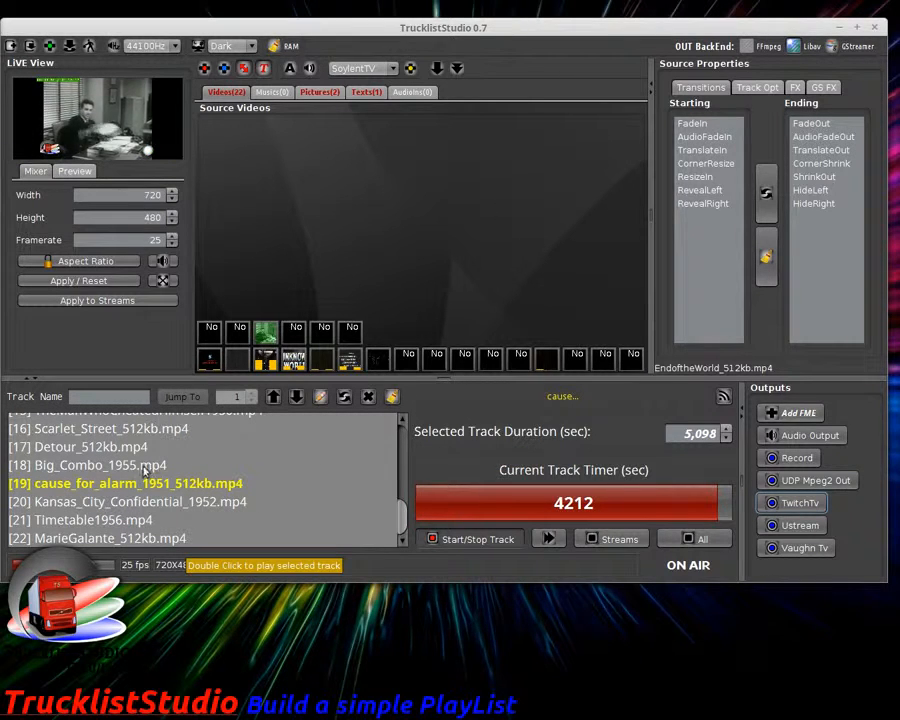
left_click(78, 485)
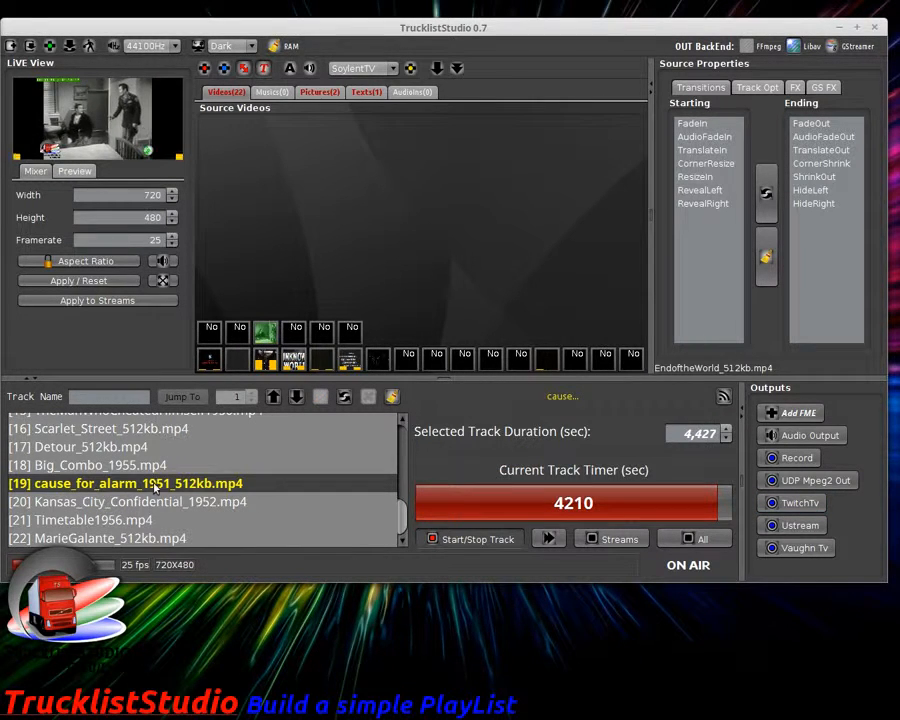
left_click(268, 333)
double_click(271, 334)
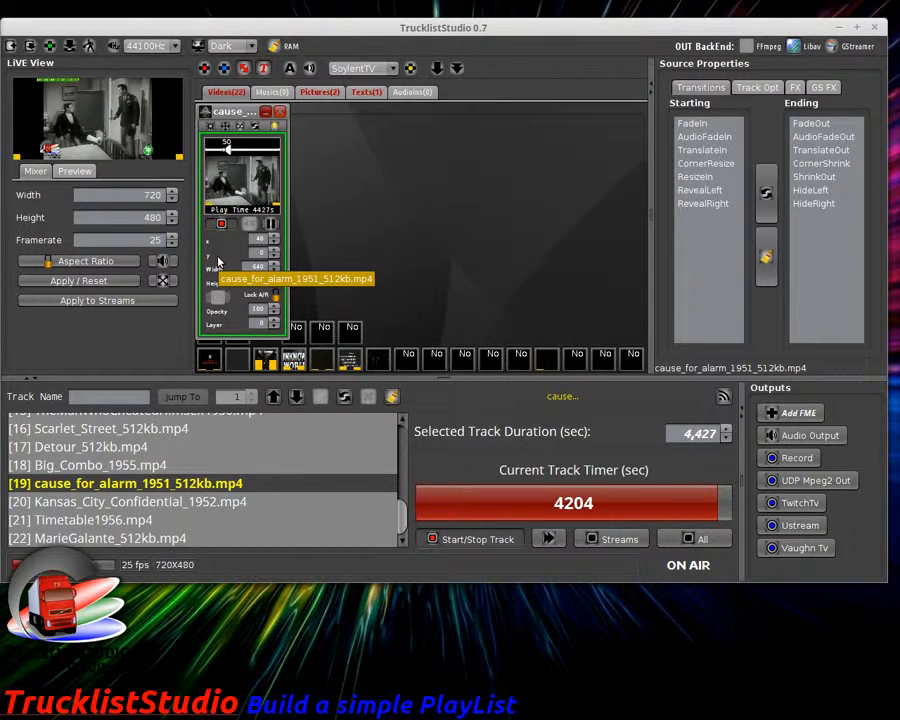
left_click(280, 111)
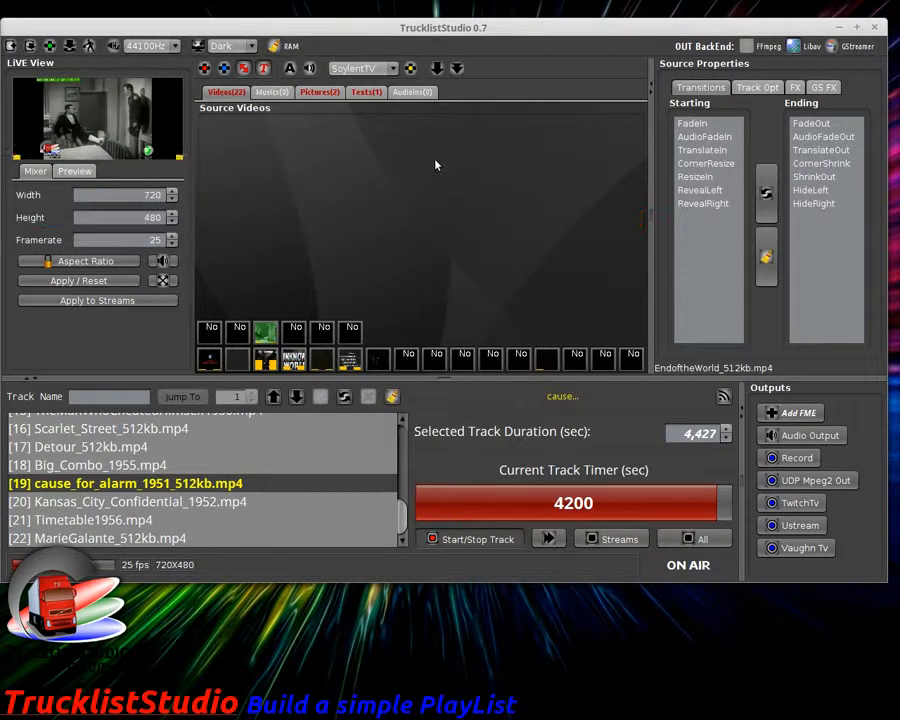
left_click(280, 94)
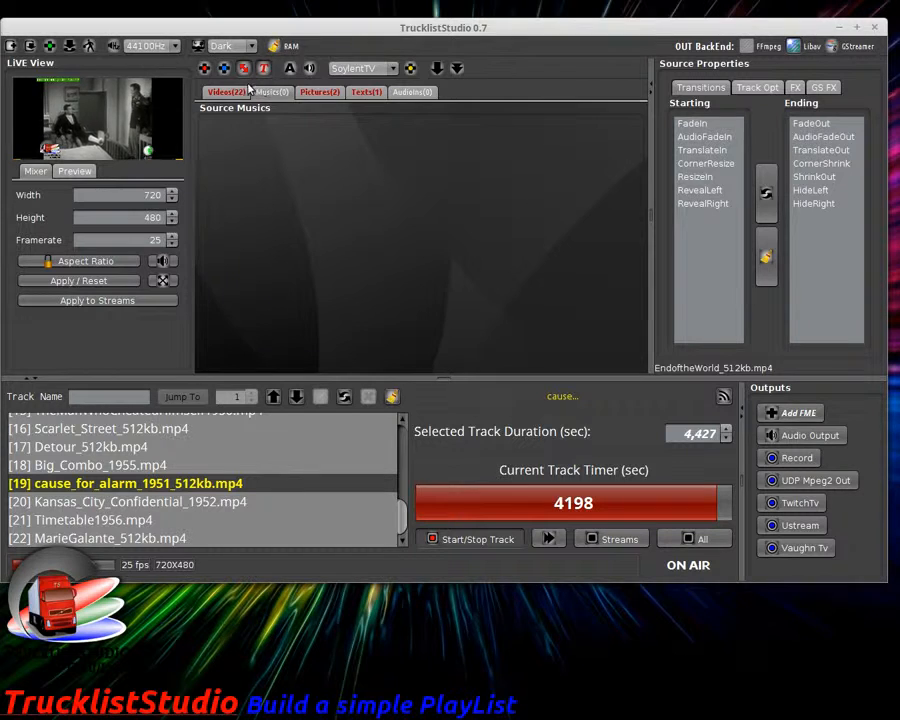
left_click(237, 92)
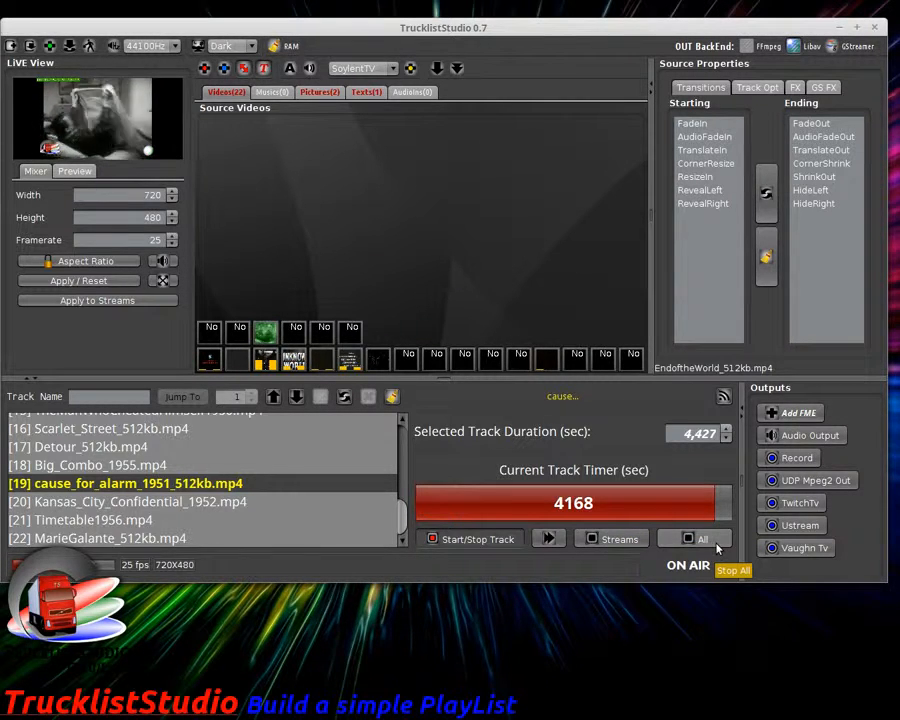
Step: Start a studio save, accept that streams will stop, then cancel it
left_click(69, 46)
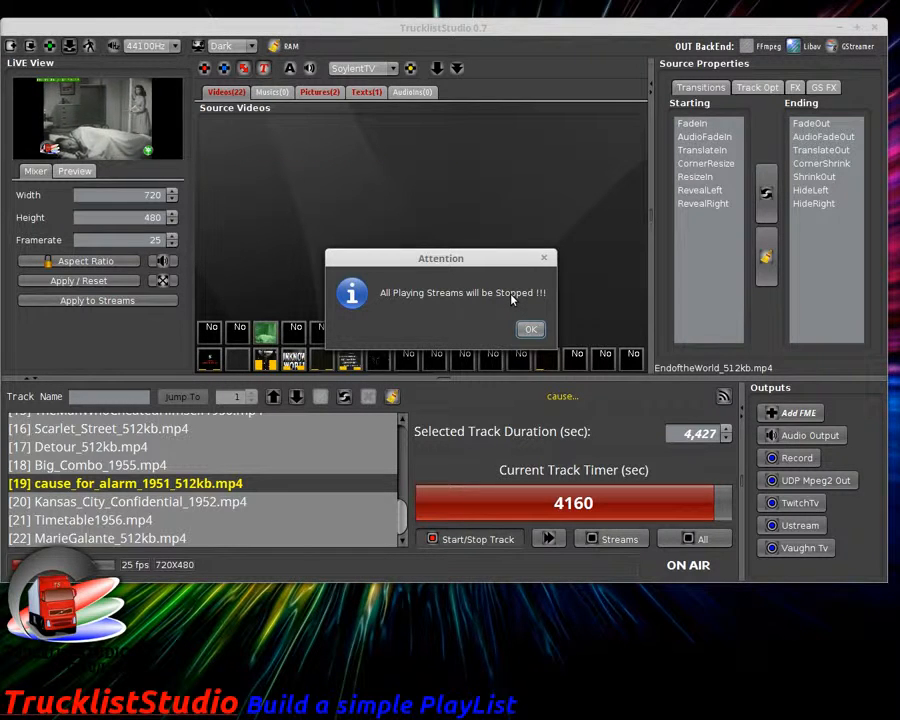
left_click(529, 328)
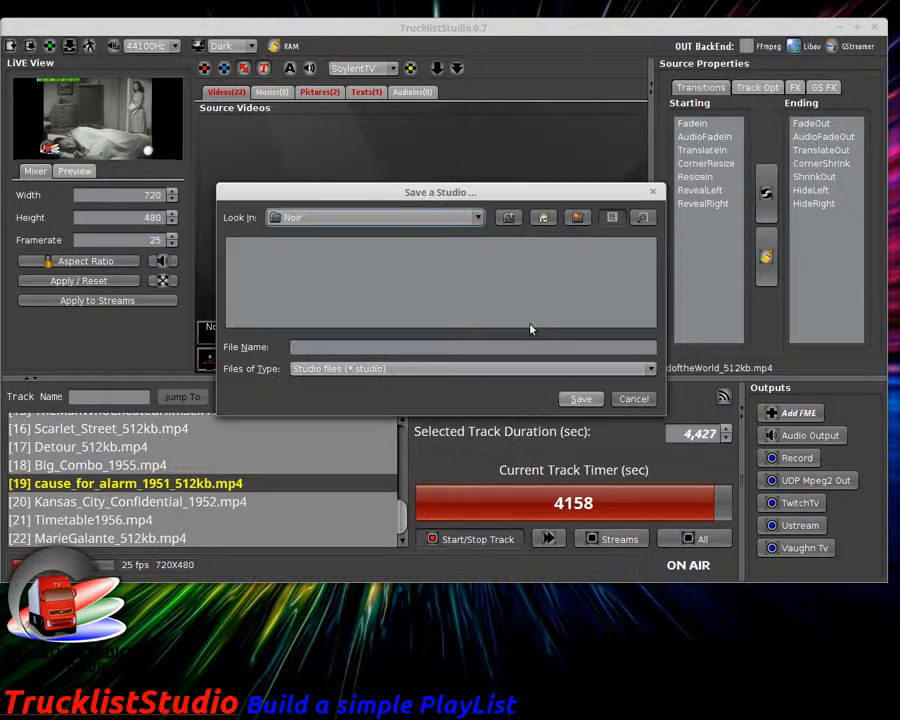
left_click(633, 399)
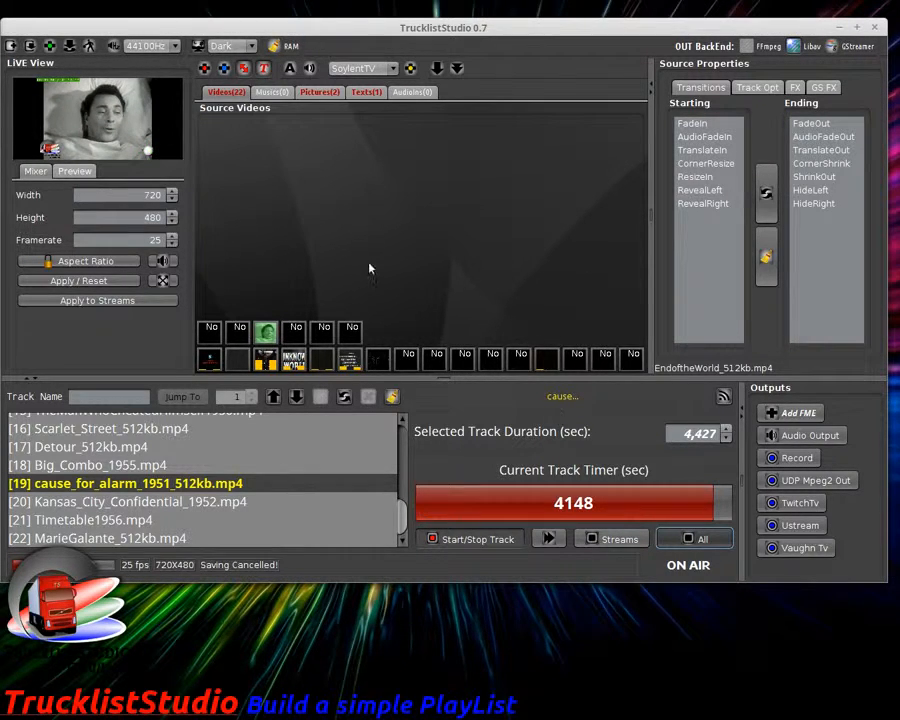
Step: Save the studio as TestTrucklistStudio.studio in the Movies folder
left_click(70, 47)
left_click(531, 331)
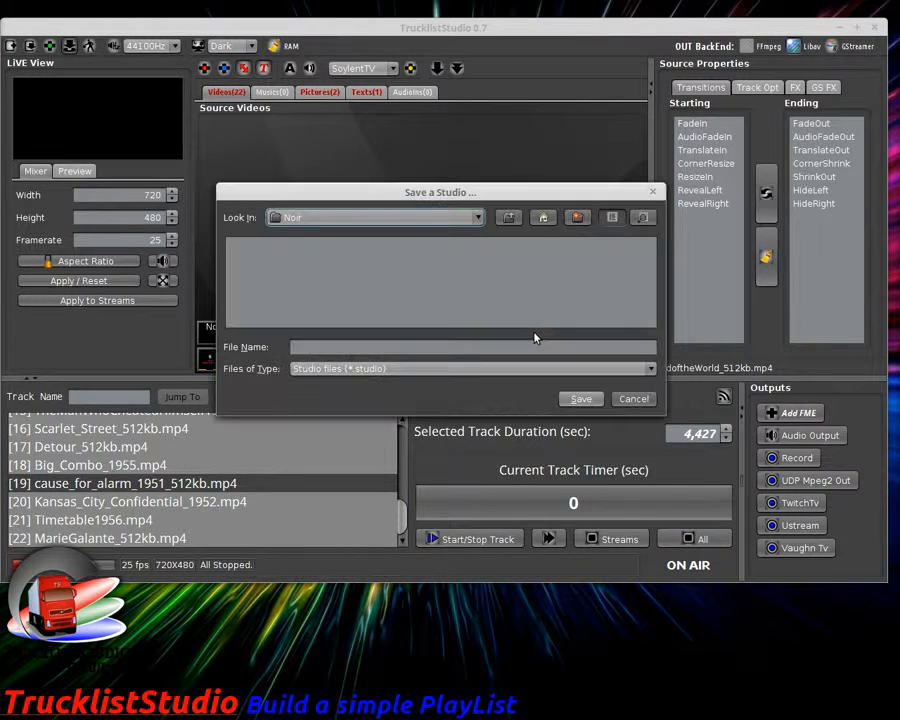
left_click(437, 218)
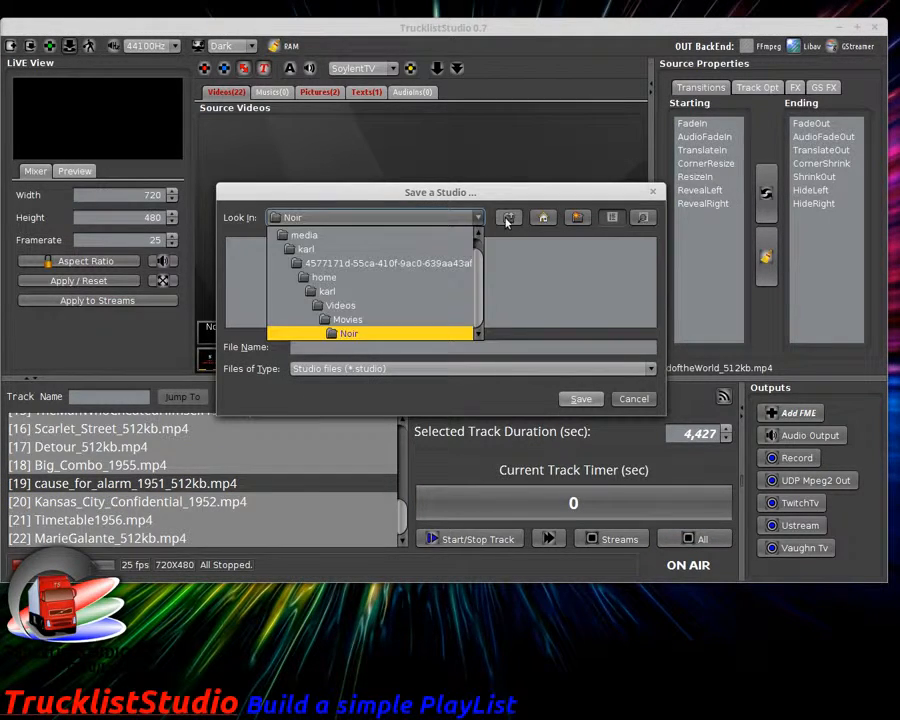
left_click(370, 320)
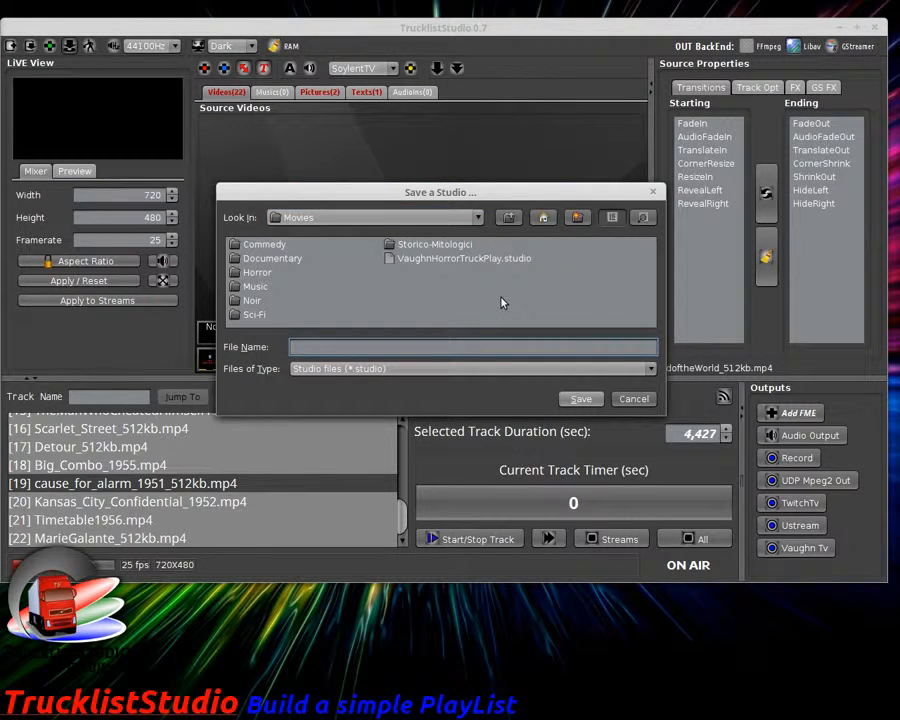
type("estTrucklistStudio")
left_click(581, 398)
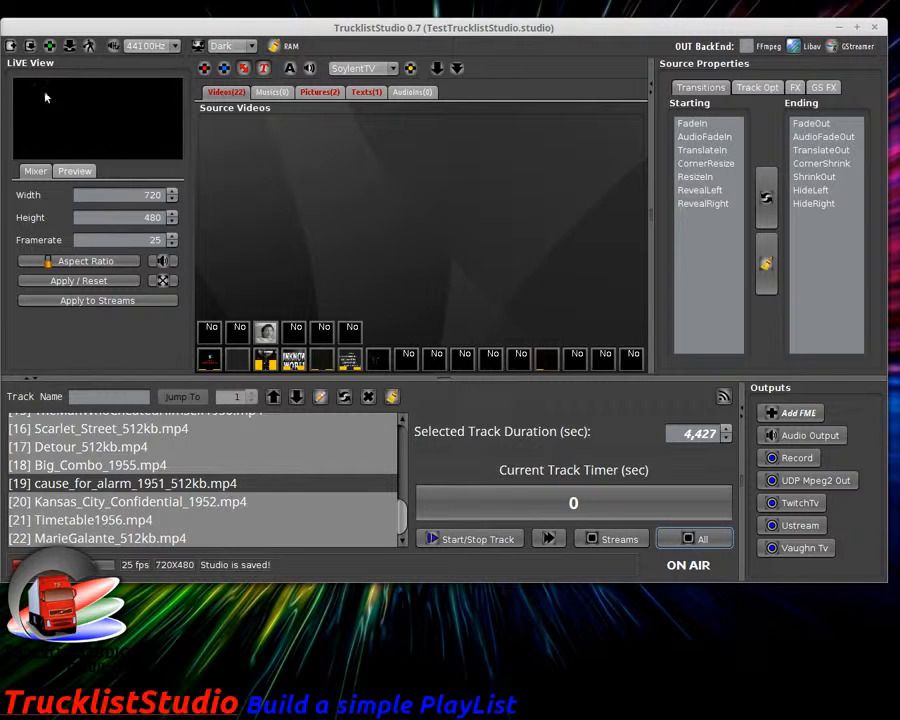
left_click(12, 46)
Step: Confirm closing the current studio and load TestTrucklistStudio.studio
left_click(515, 328)
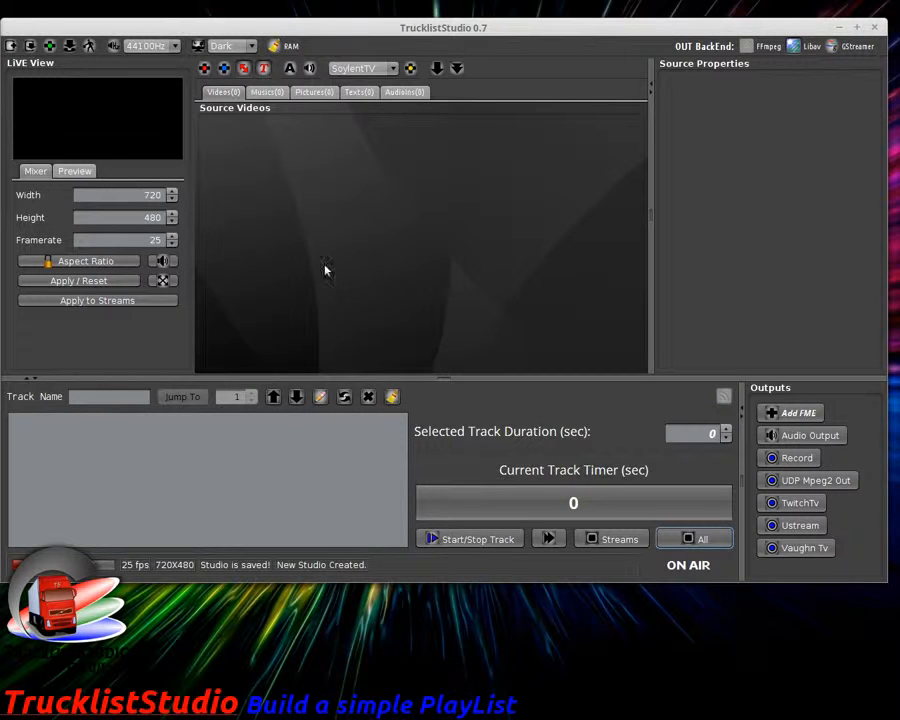
left_click(29, 47)
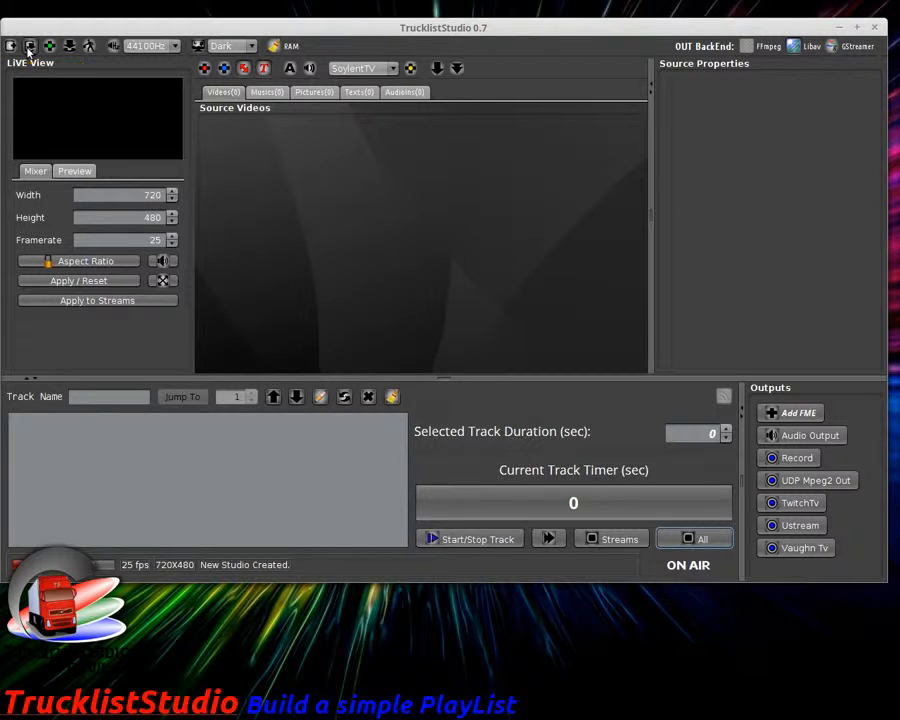
left_click(410, 258)
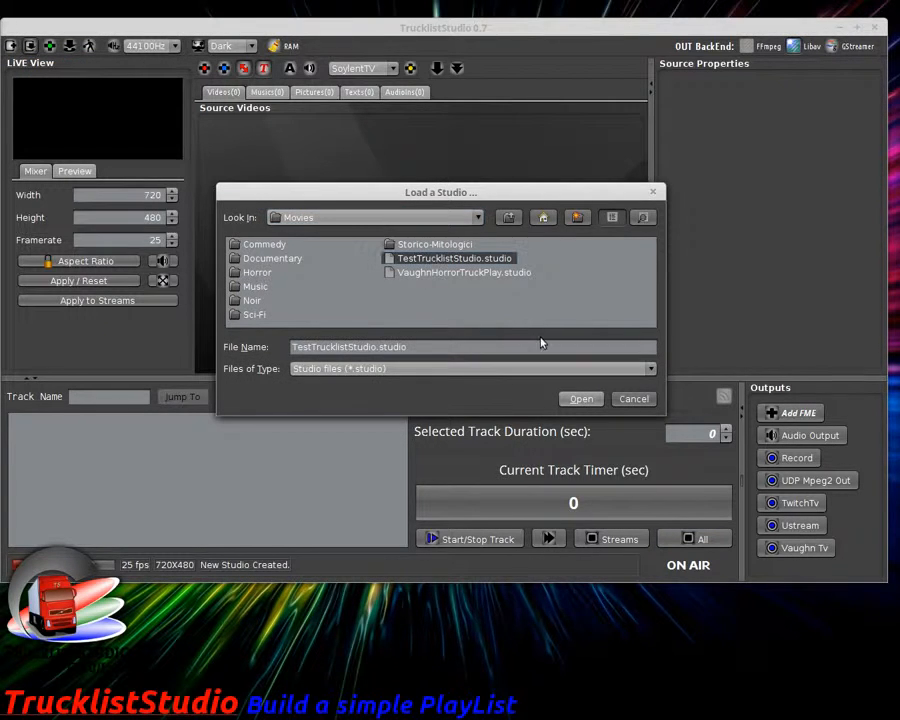
left_click(580, 398)
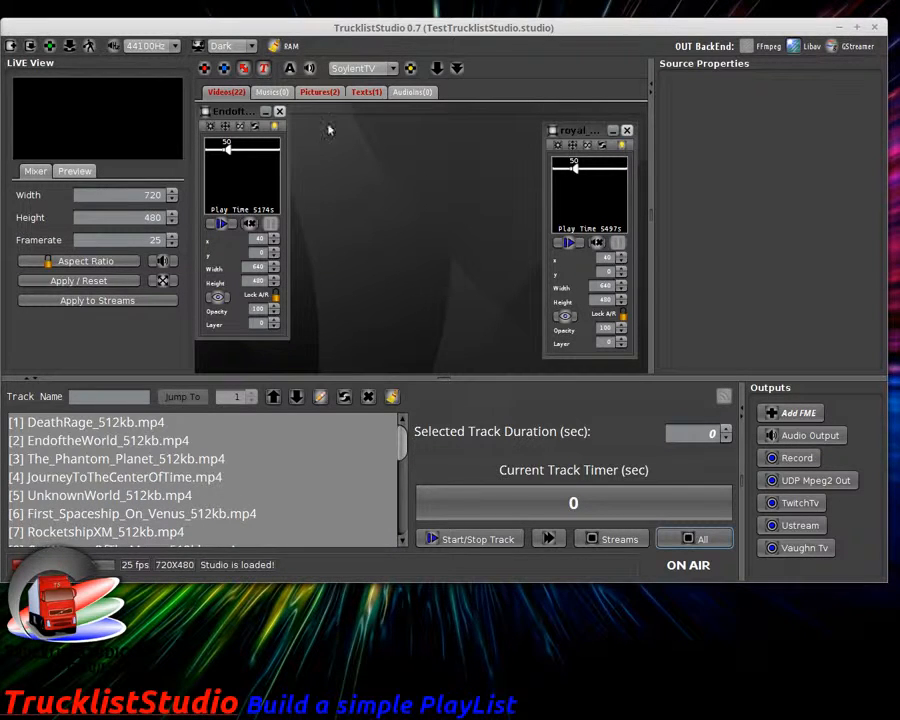
Step: Collapse the clip mixer panels, browse the source tabs, and play the playlist from DeathRage_512kb.mp4
left_click_drag(576, 129, 377, 113)
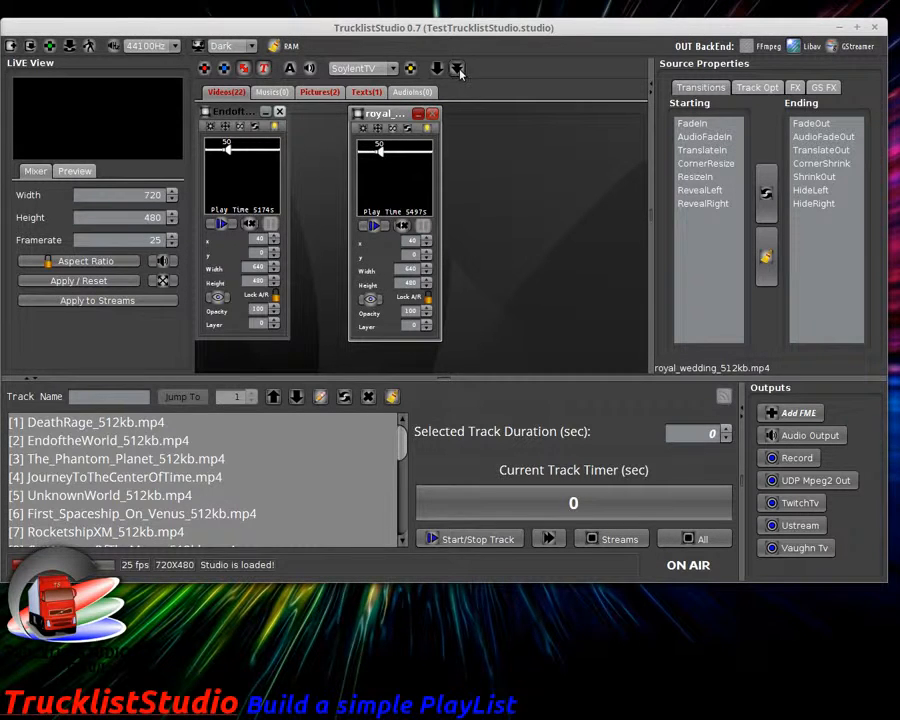
left_click(284, 93)
left_click(320, 95)
left_click(366, 92)
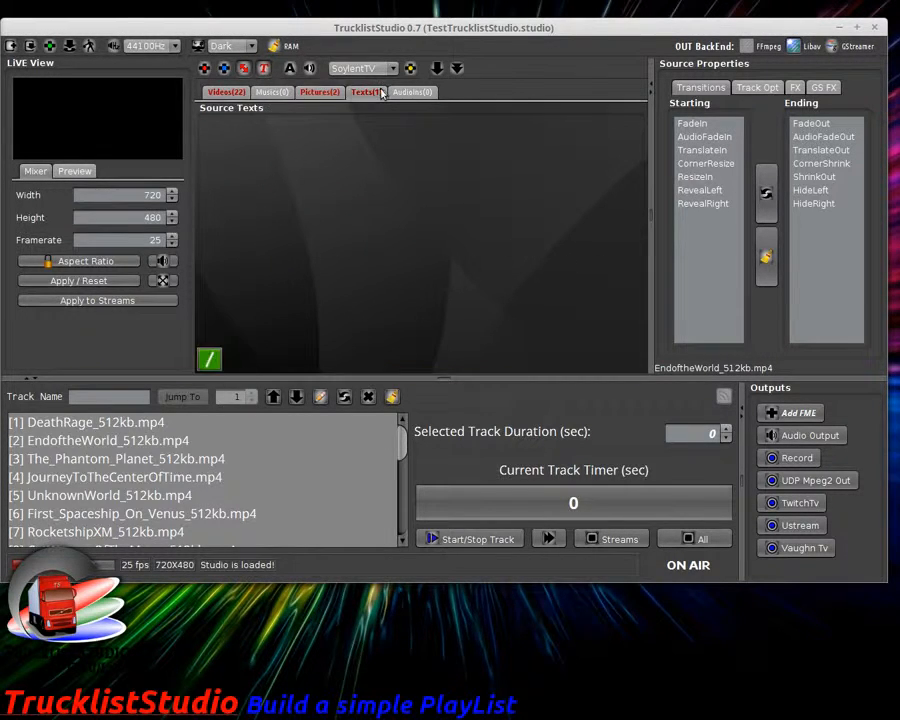
left_click(226, 96)
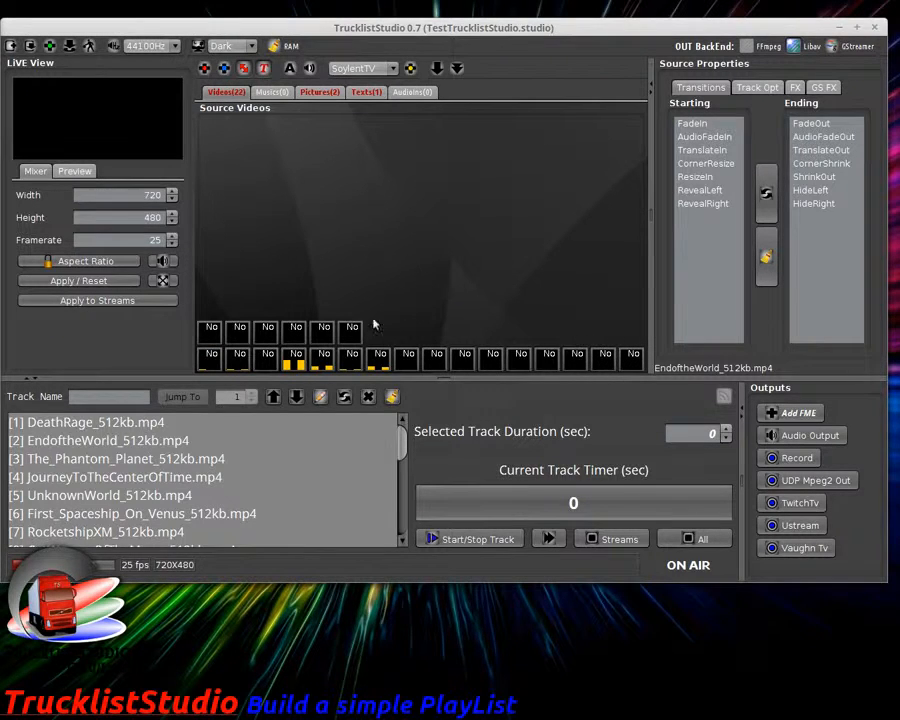
left_click_drag(172, 422, 333, 532)
left_click(484, 540)
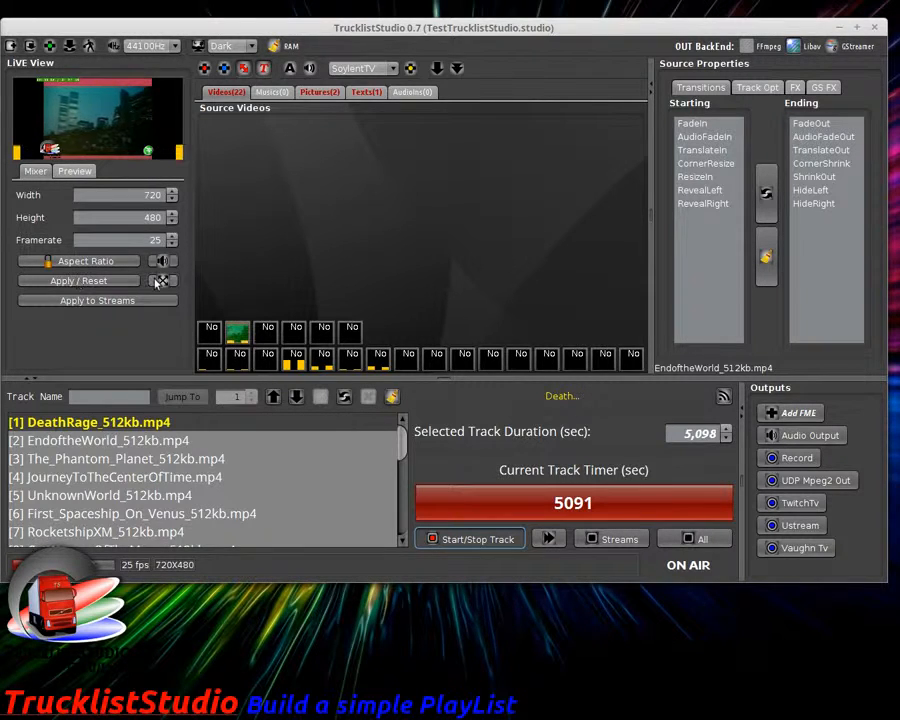
Step: Preview output in an enlarged TS Master Mixer Screen, close it, then stop everything with All
left_click(77, 280)
left_click_drag(500, 228, 860, 432)
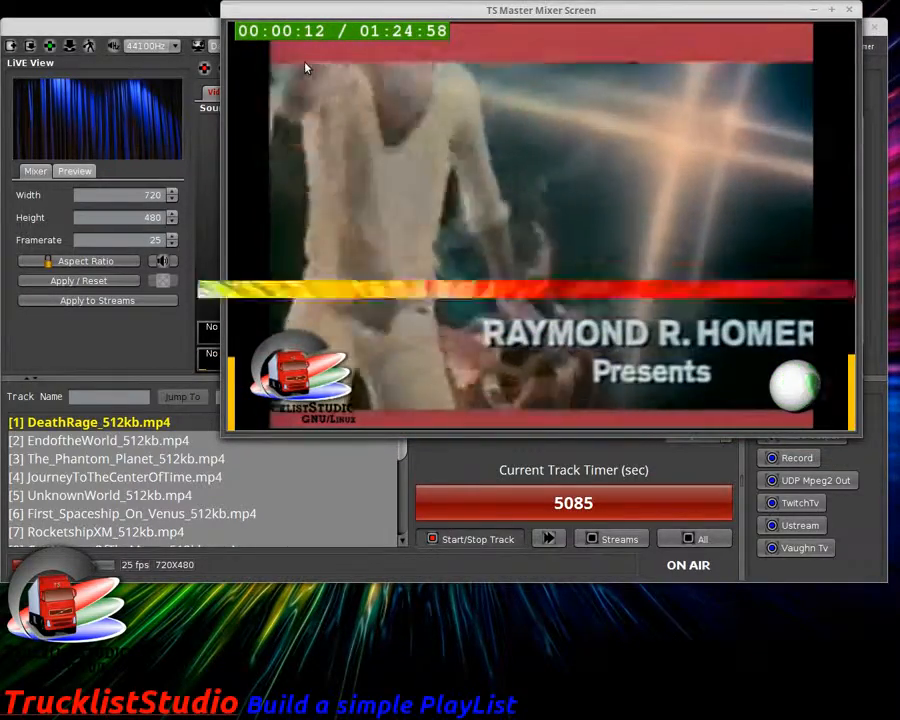
left_click(849, 10)
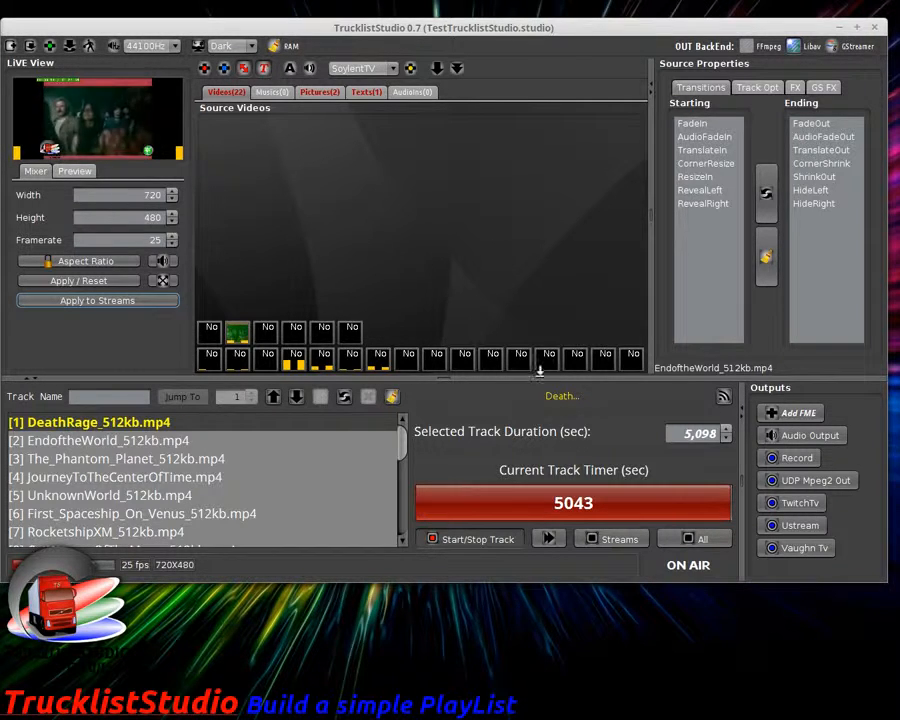
left_click(688, 541)
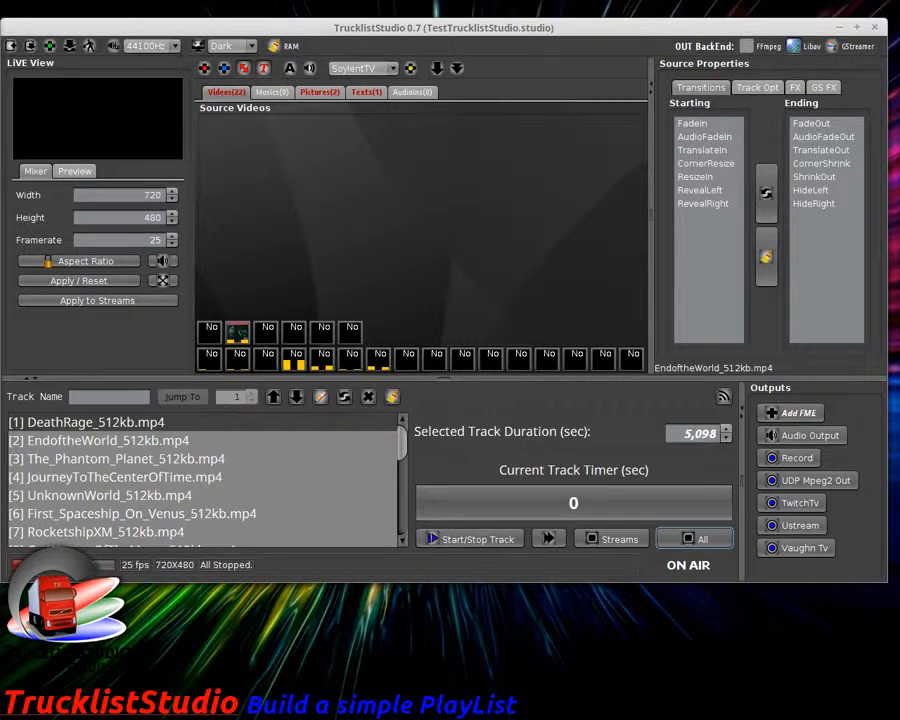
key("alt+Tab")
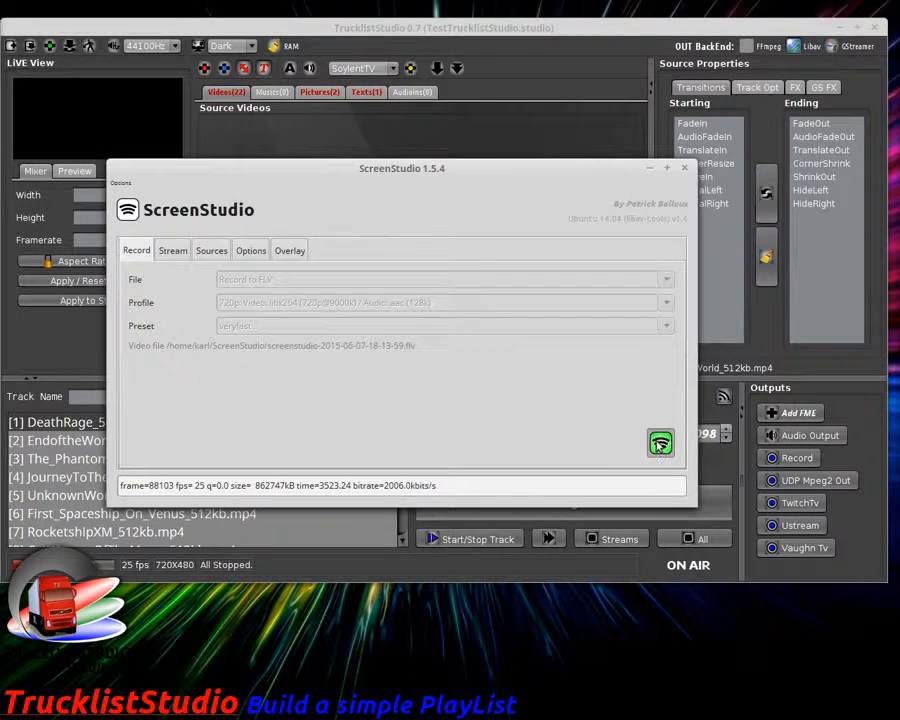